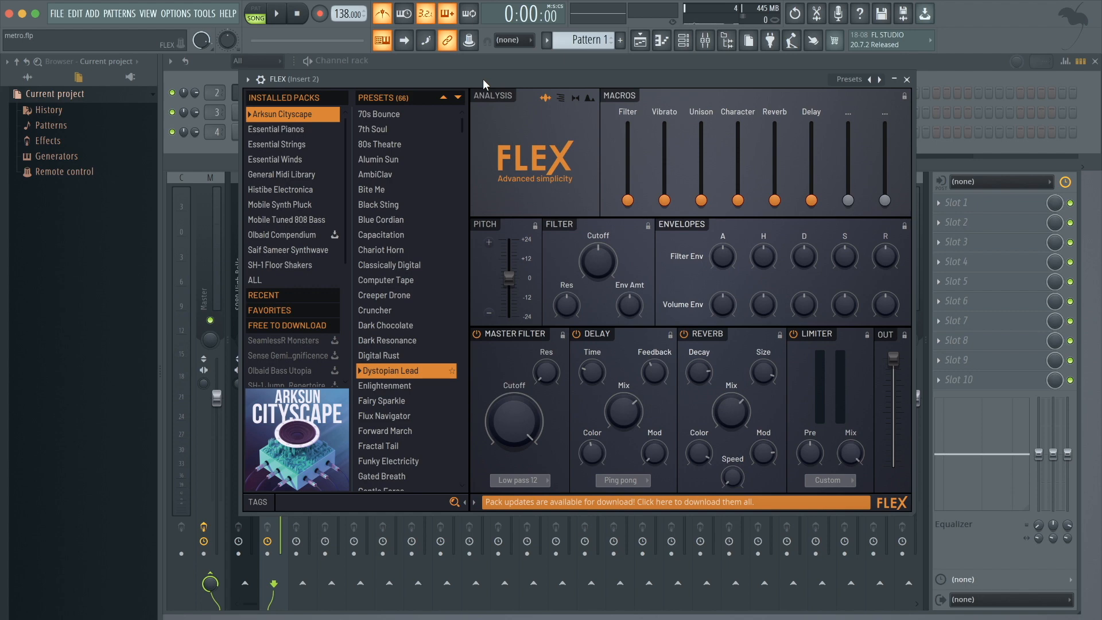
Open the FLEX preset tags and filter the presets by the Bell type.
drag(484, 79, 490, 82)
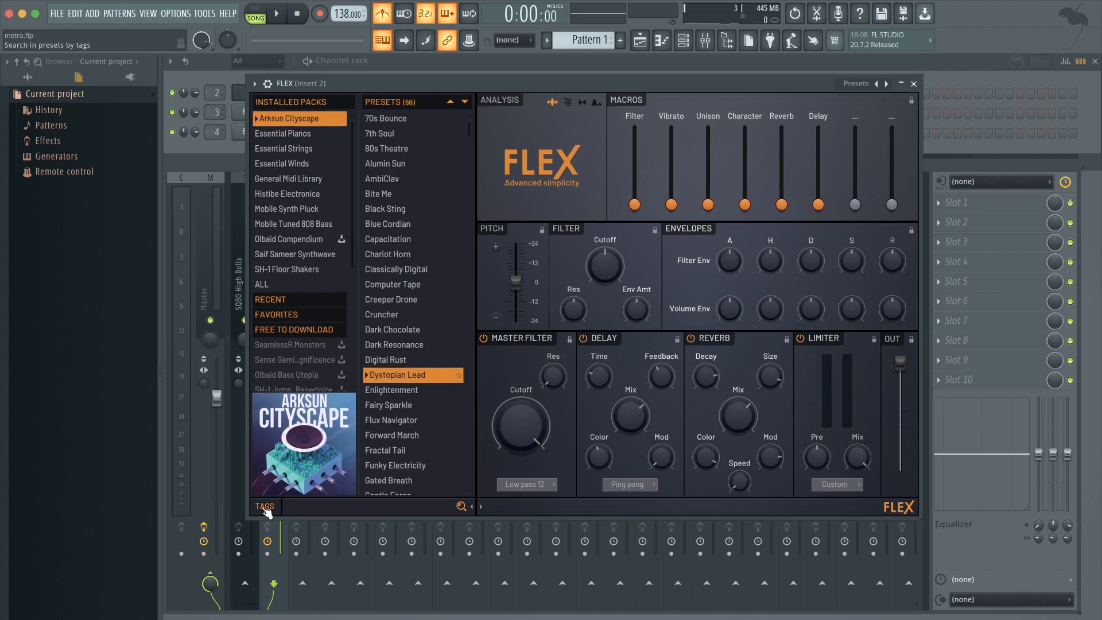
click(266, 508)
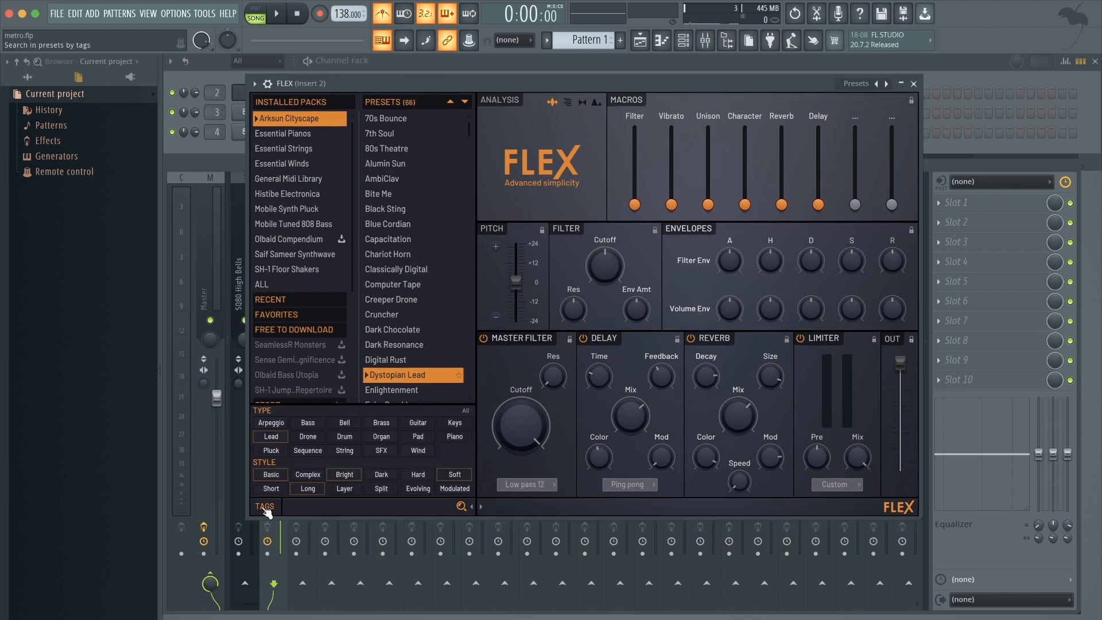
click(343, 424)
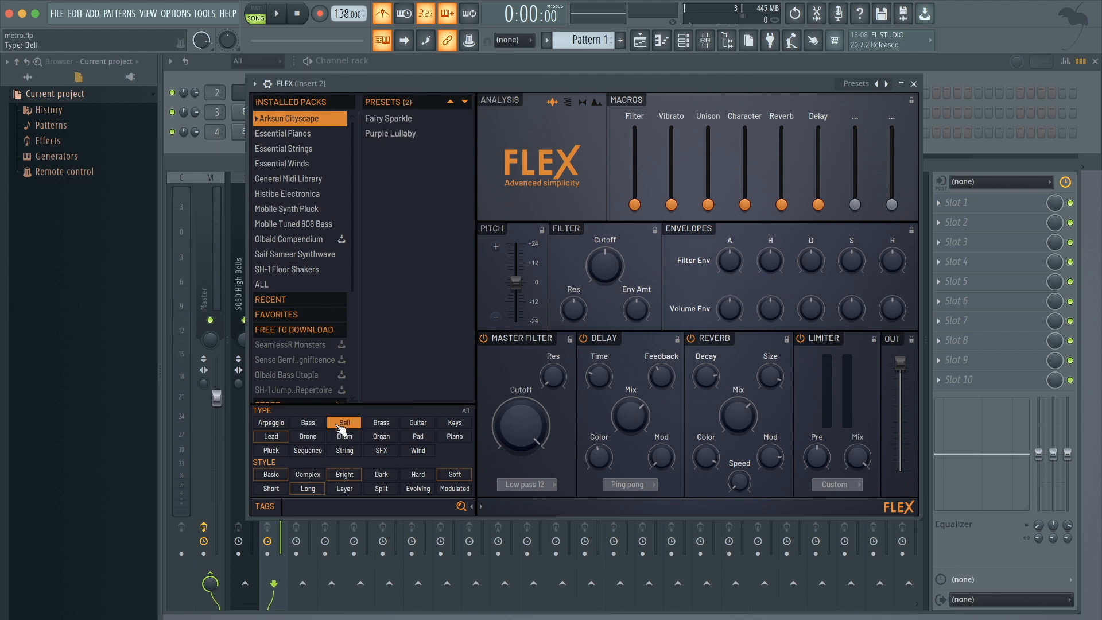
Browse the bell presets across the installed packs, then show all packs and load the SQ80 High Bells preset.
click(309, 131)
click(303, 148)
click(302, 159)
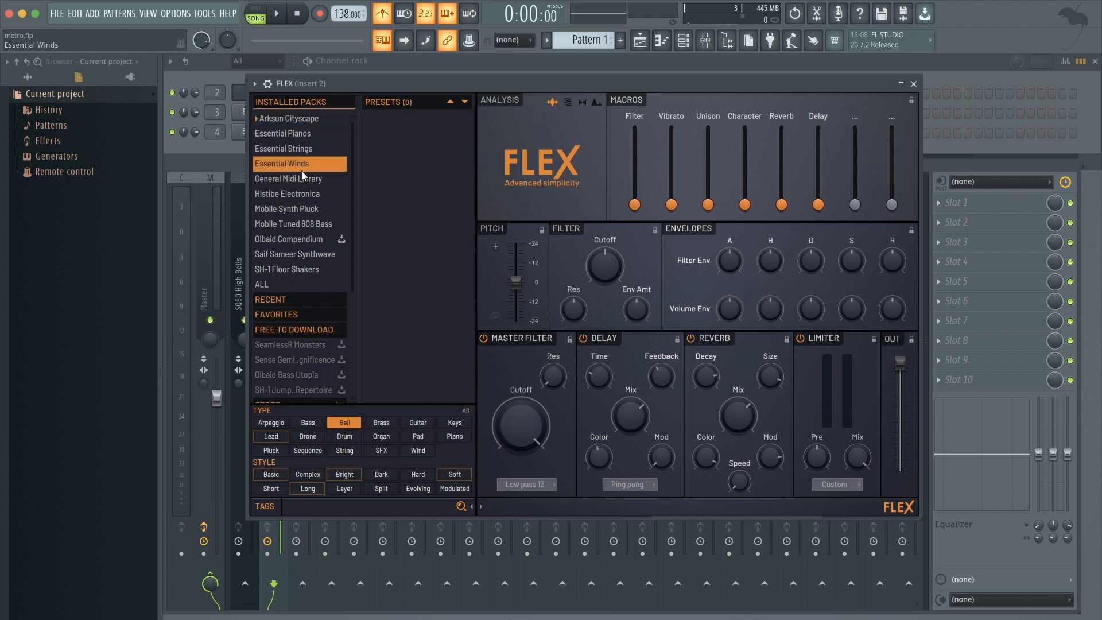
click(301, 181)
scroll(303, 343, down, 1)
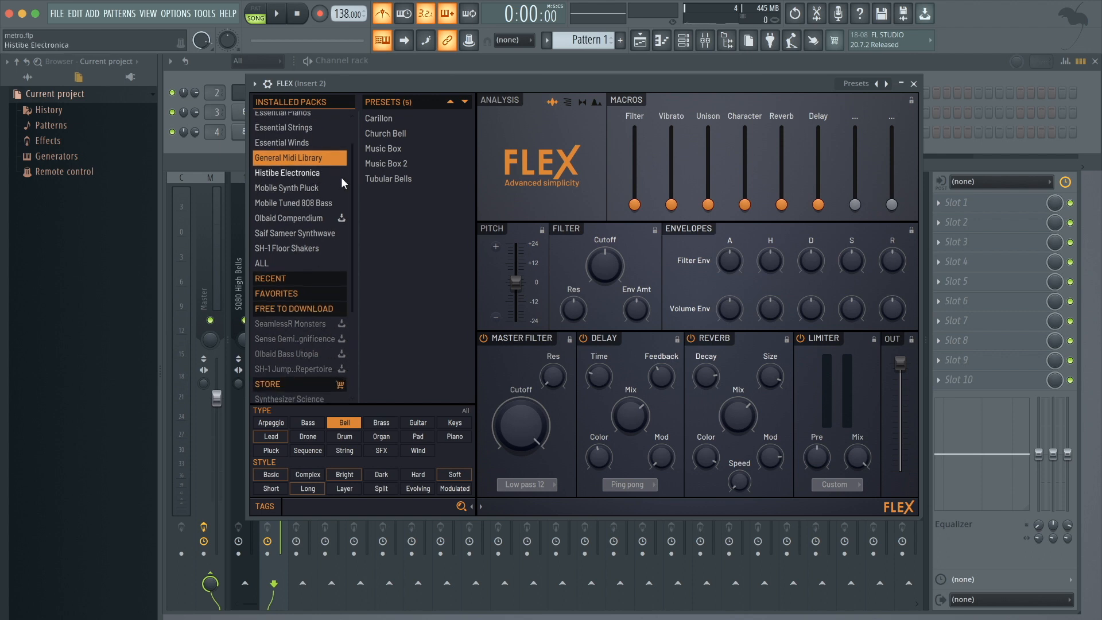
click(267, 263)
click(382, 285)
scroll(383, 287, down, 4)
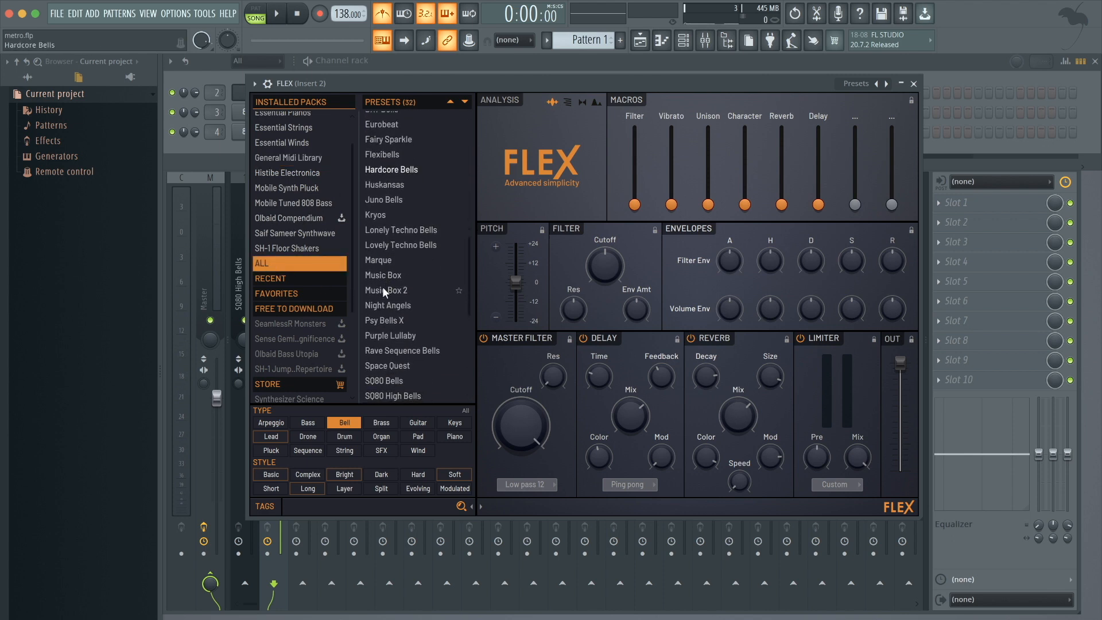
click(384, 337)
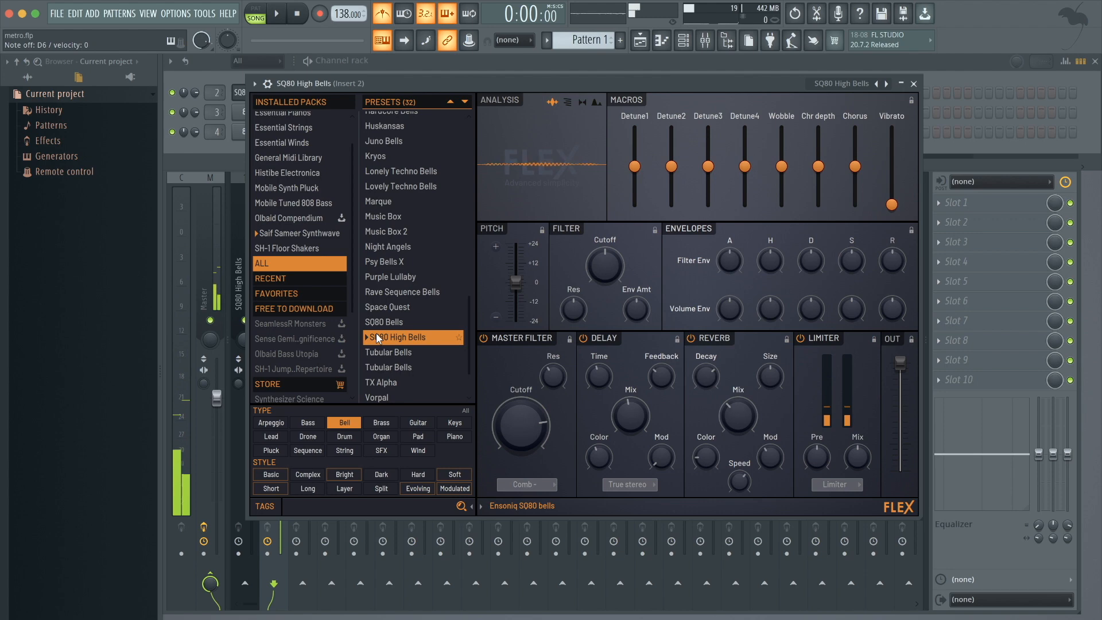
Close the FLEX window and open the piano roll for the SQ80 High Bells channel.
click(913, 84)
drag(343, 14, 343, 43)
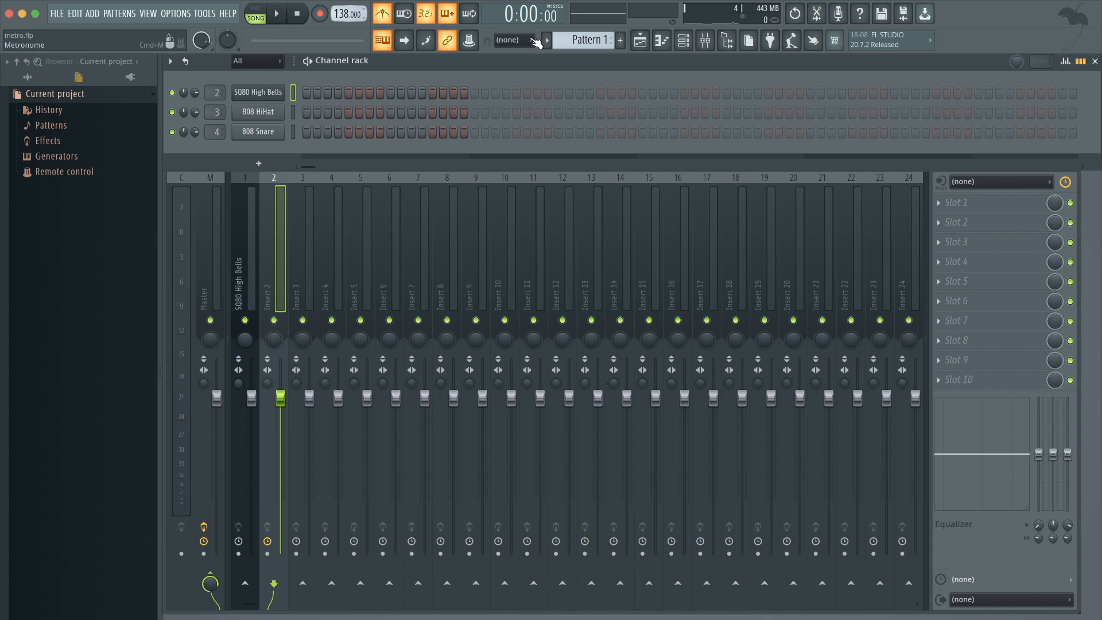
key(F7)
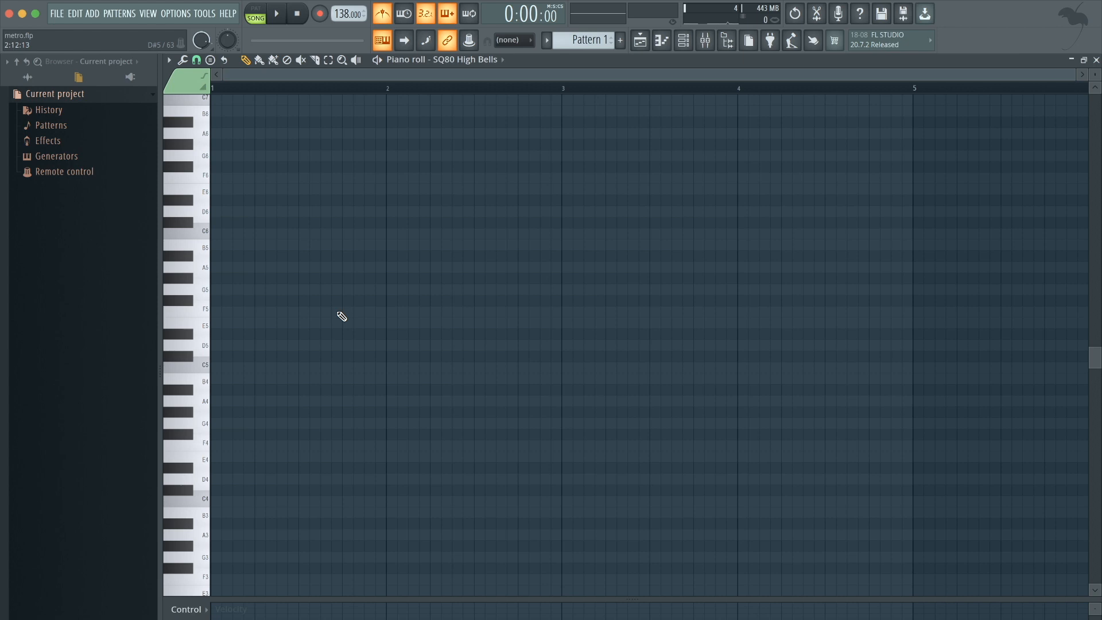
Place a G5 note at the start of bar 1 and shorten it to one beat.
drag(244, 290, 213, 290)
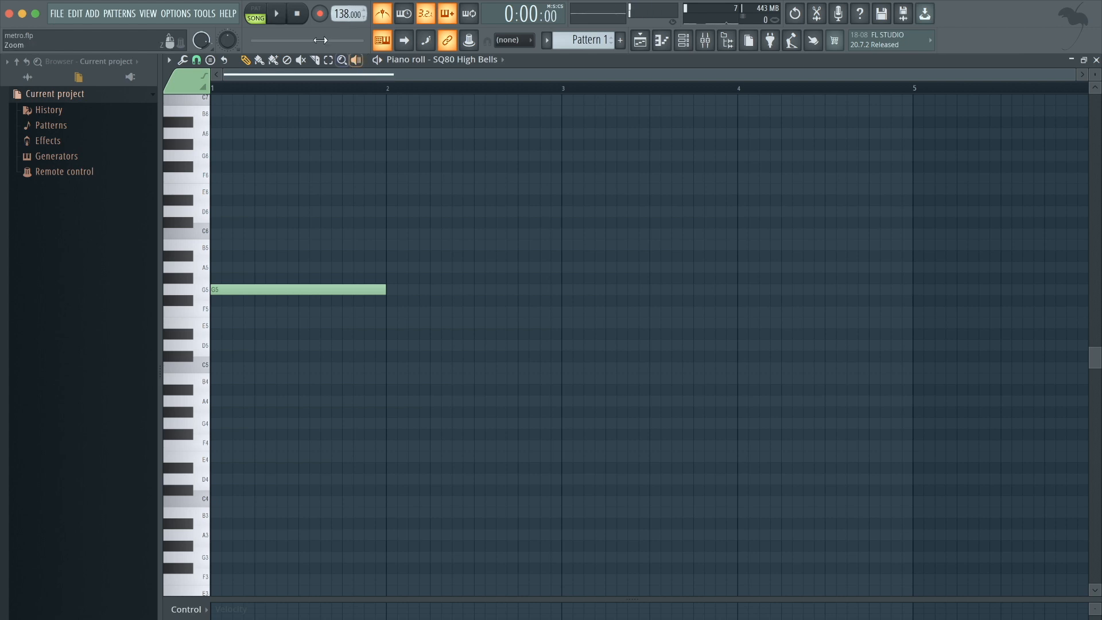
key(l)
key(space)
key(space)
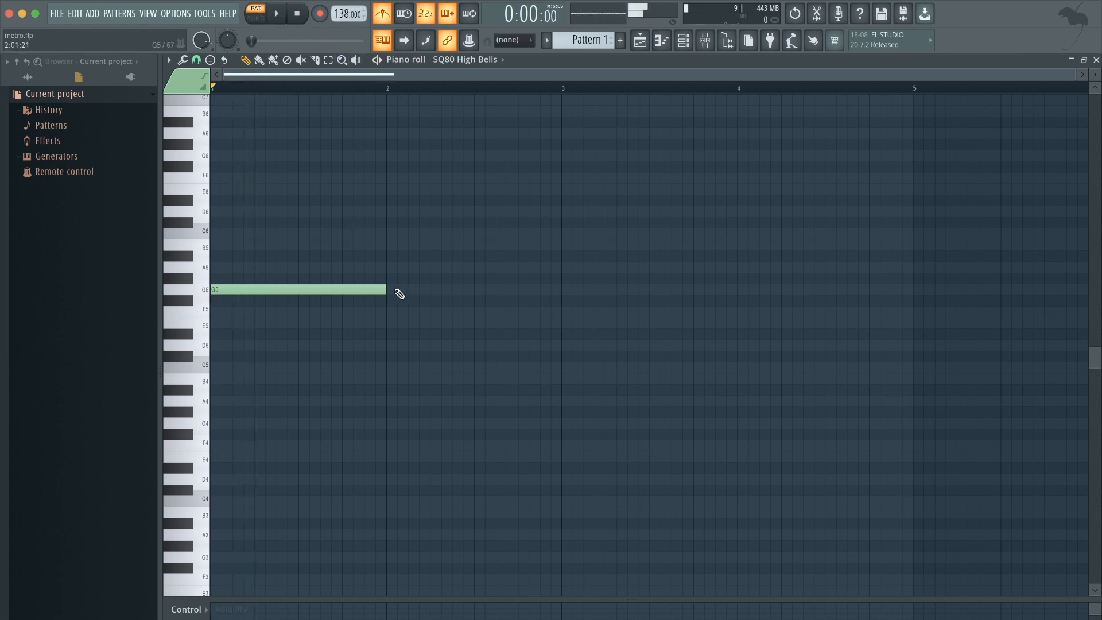
drag(387, 290, 255, 302)
Add one-beat notes D6, D#6 and D6 after the G5 to complete the first bar's phrase.
click(256, 213)
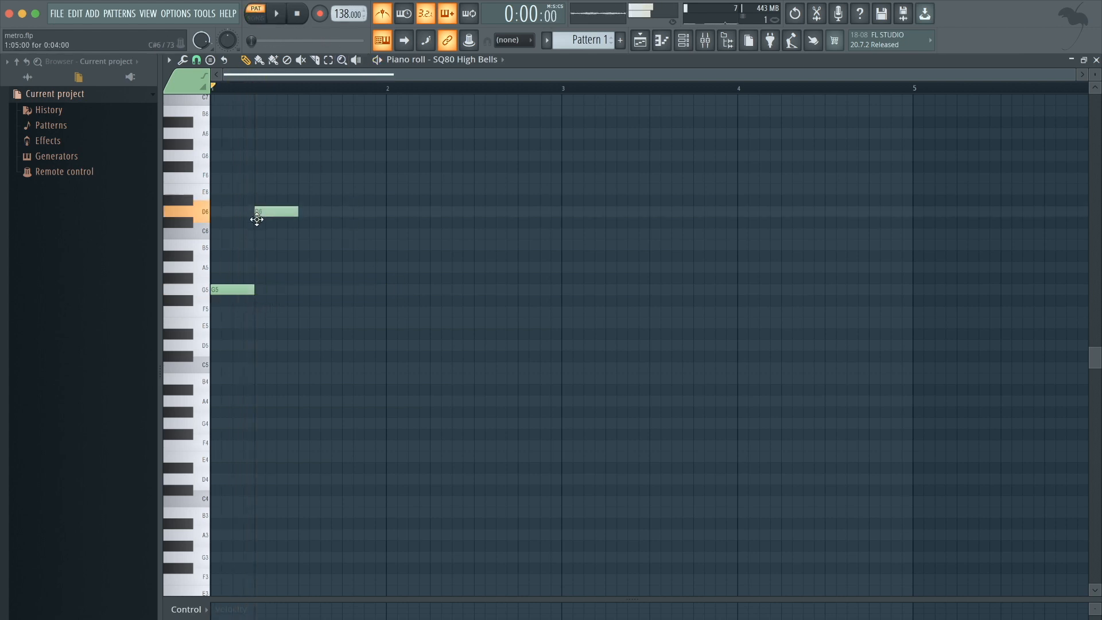
click(302, 200)
click(344, 212)
key(space)
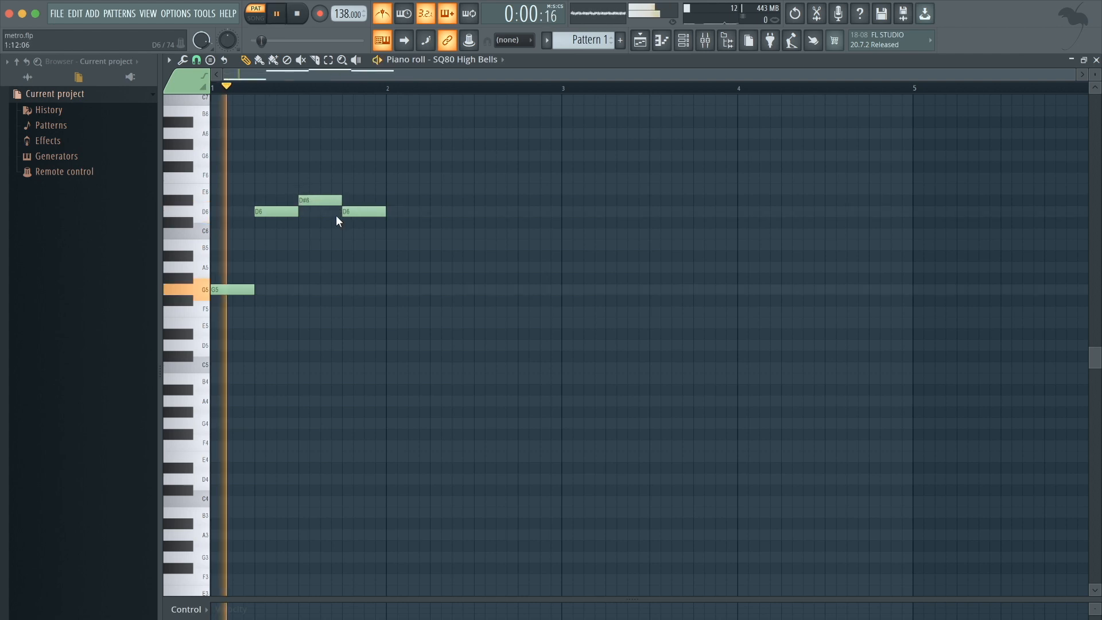
key(space)
key(space)
key(space)
Select all notes and duplicate the one-bar phrase three times to fill four bars.
key(ctrl+a)
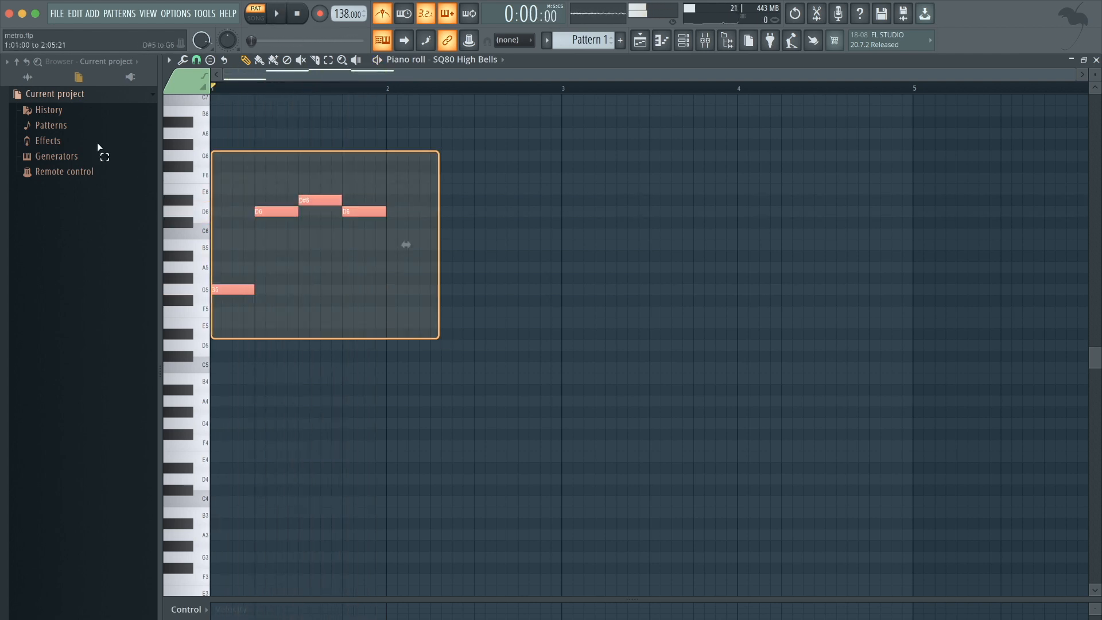
key(ctrl+b)
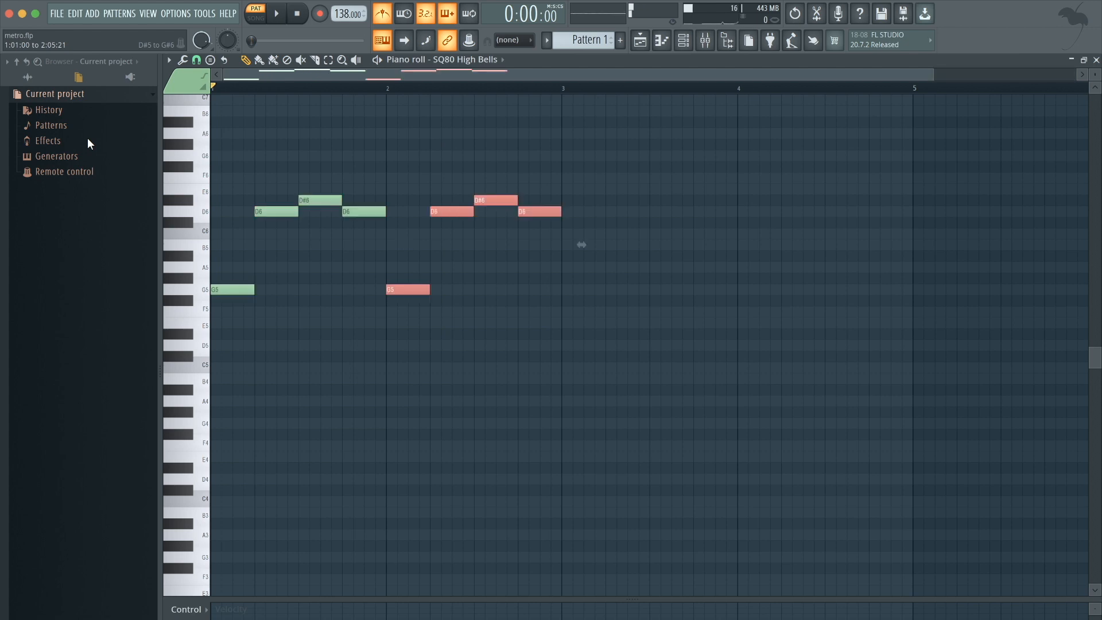
key(ctrl+b)
key(ctrl+b)
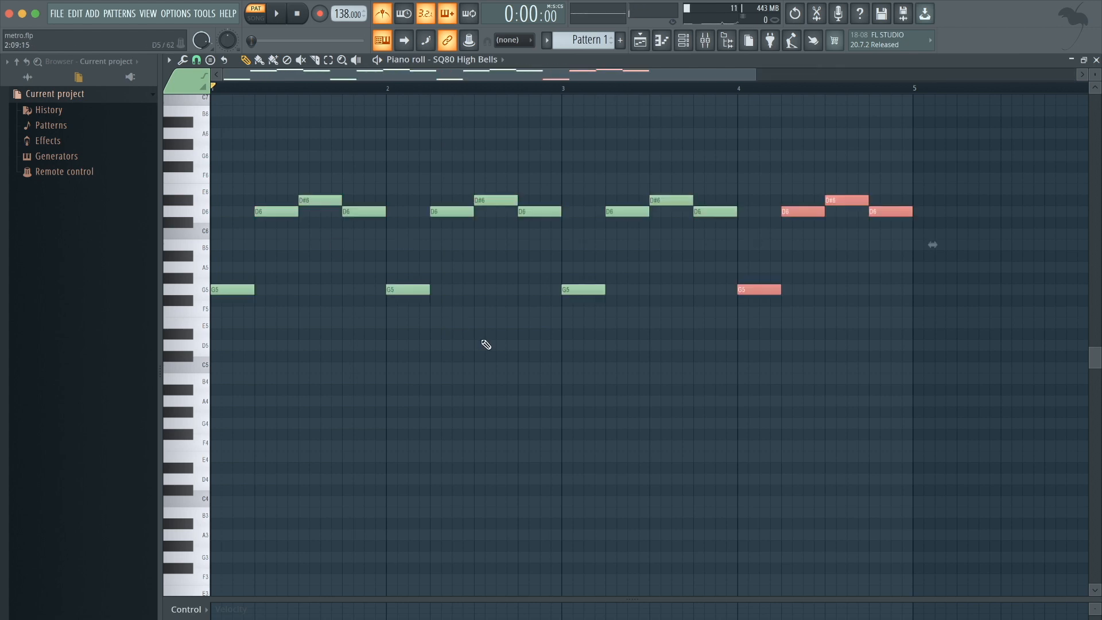
ctrl+click(618, 408)
scroll(612, 408, down, 2)
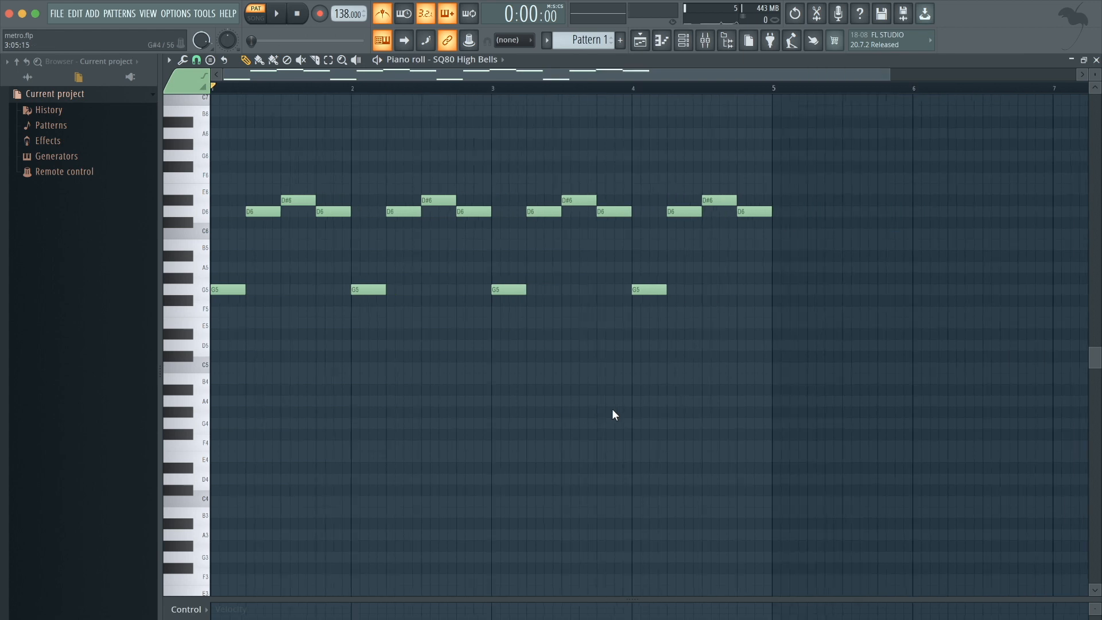
key(space)
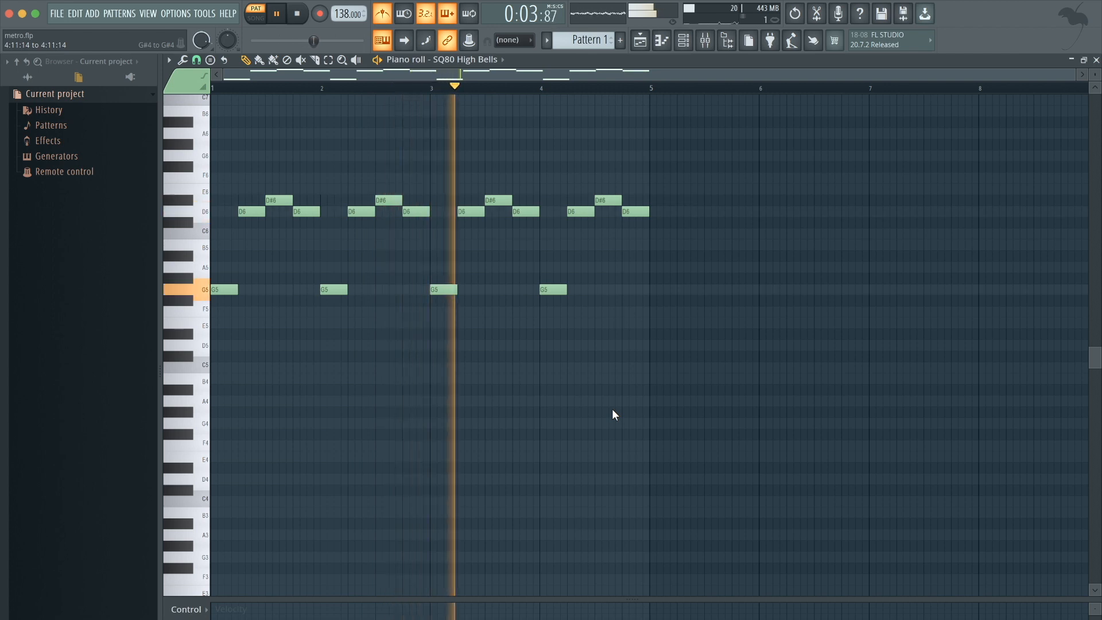
key(space)
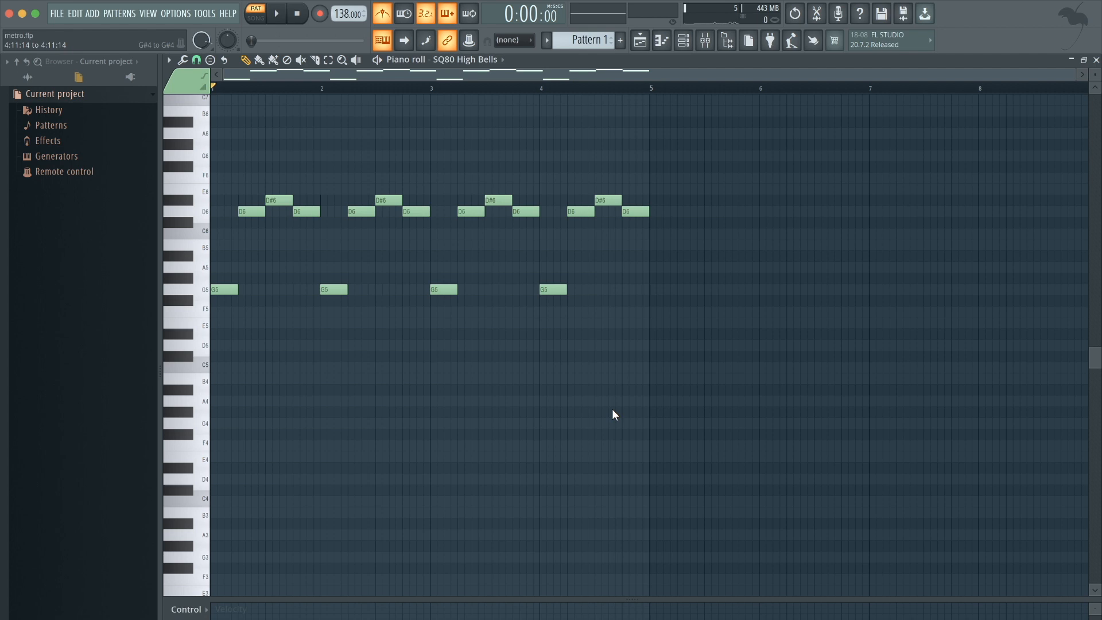
Add G4 bass notes spanning bars 1 and 2.
click(232, 421)
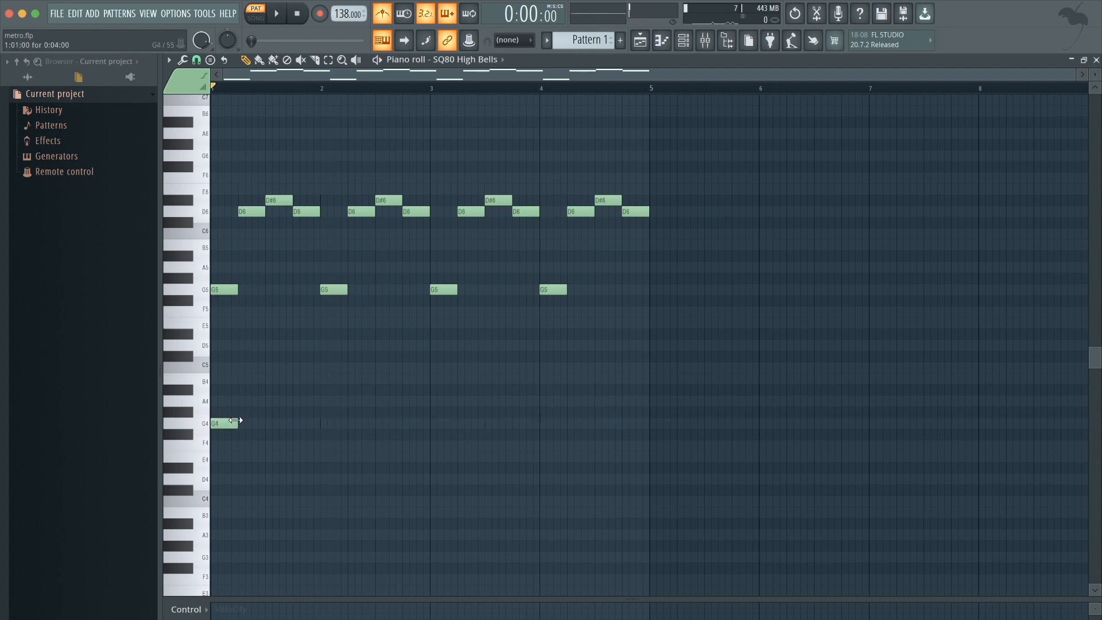
drag(235, 421, 320, 423)
key(space)
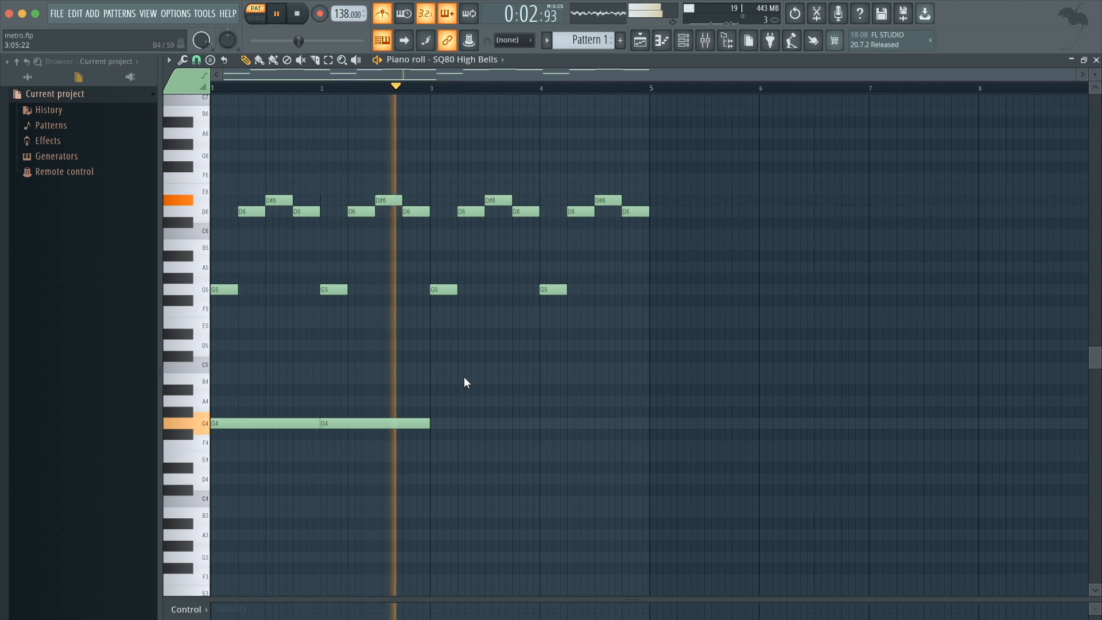
key(space)
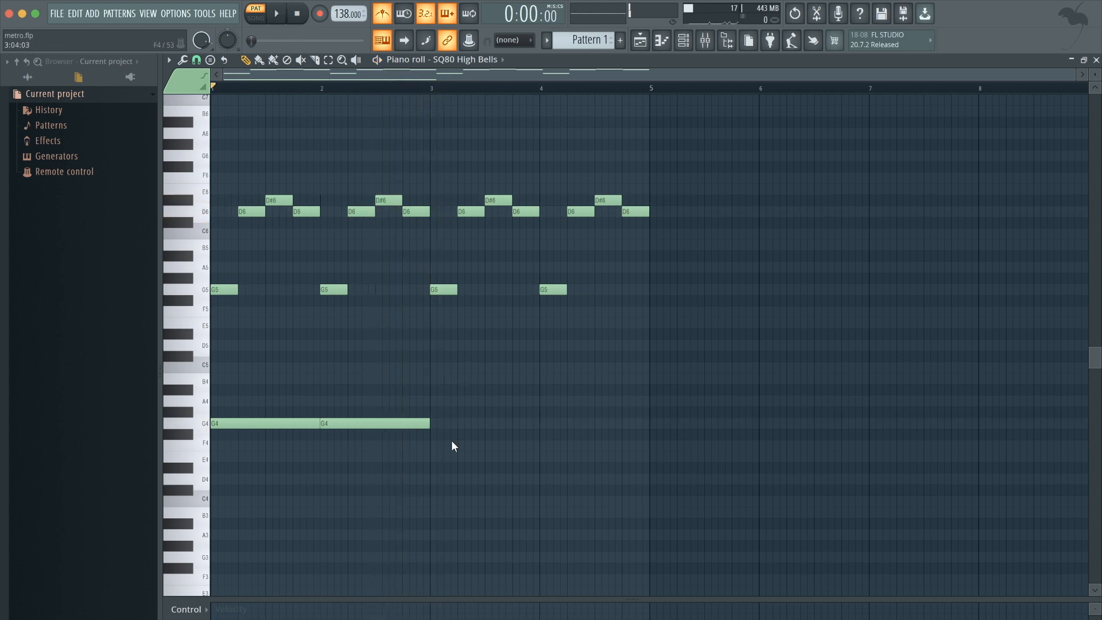
Add D#4 bass notes spanning bars 3 and 4.
scroll(452, 442, down, 2)
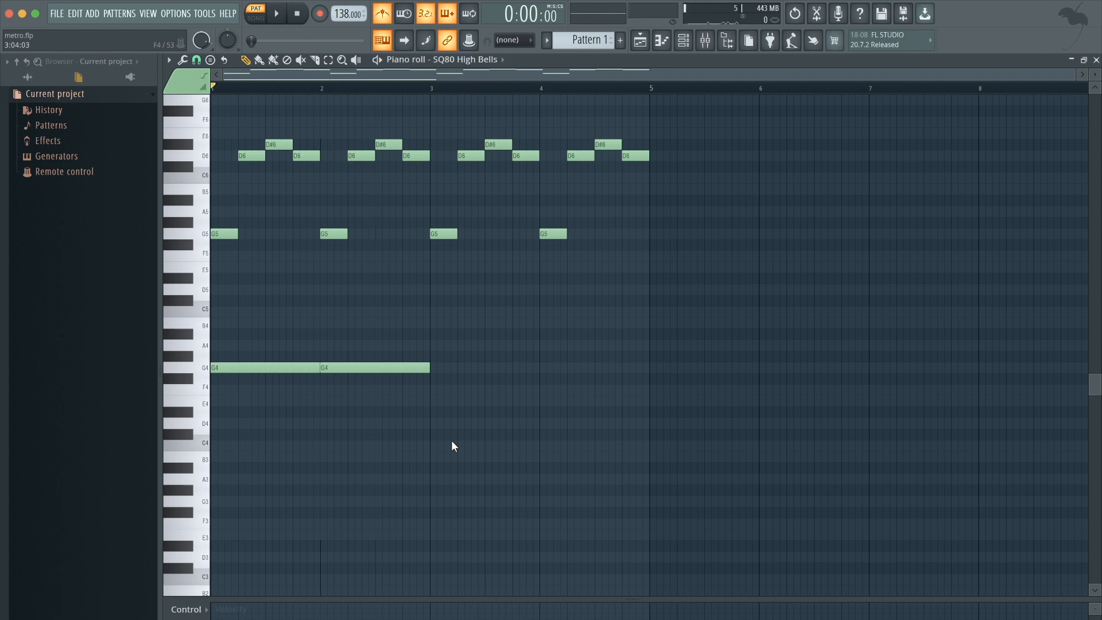
key(space)
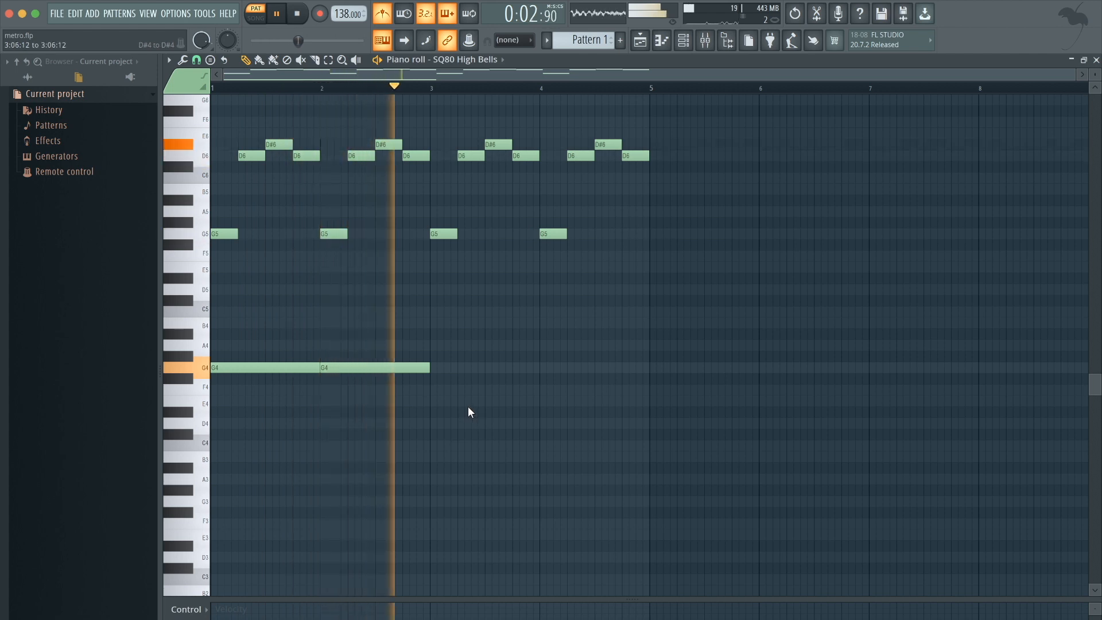
key(space)
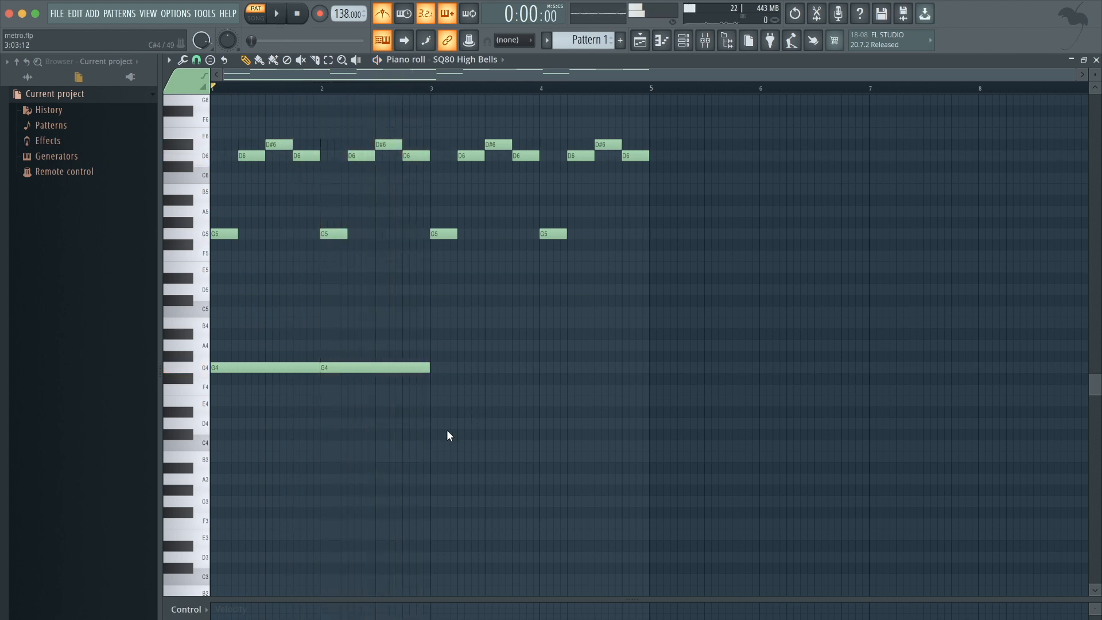
mouse_move(446, 423)
mouse_down()
mouse_move(428, 421)
mouse_move(431, 408)
mouse_up()
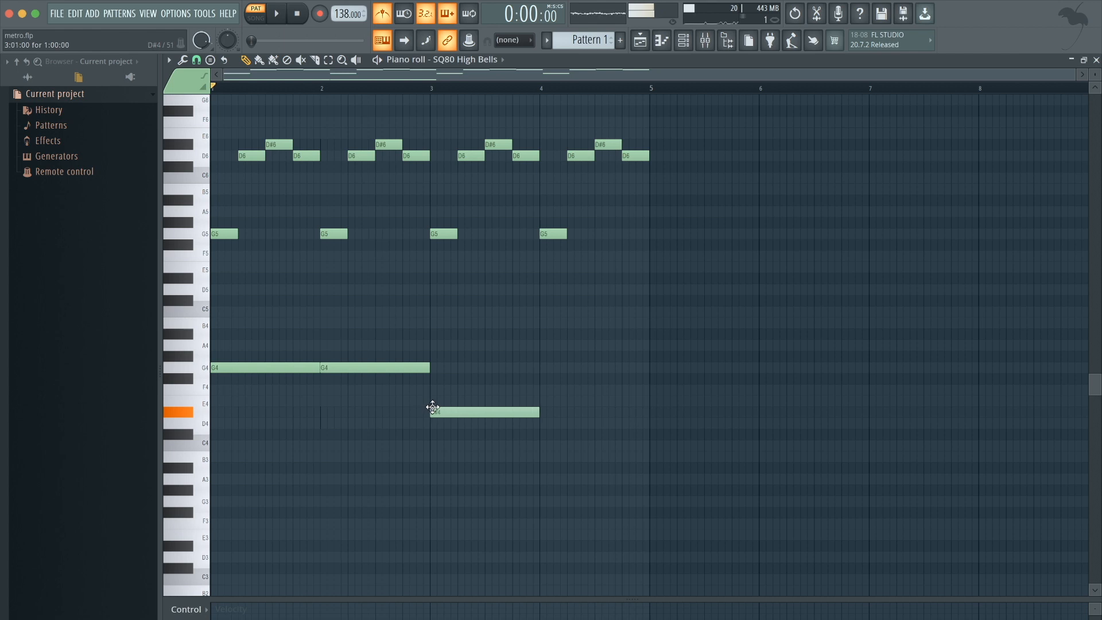
drag(556, 414, 540, 411)
key(space)
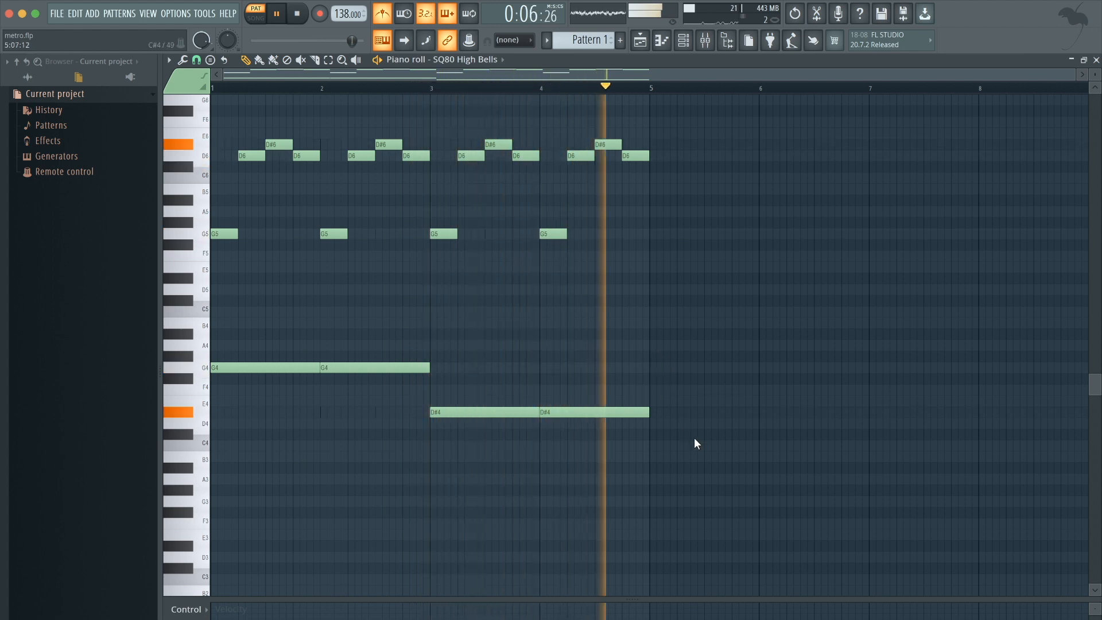
key(space)
Select all notes and duplicate the four-bar pattern to extend it to eight bars.
drag(694, 439, 132, 108)
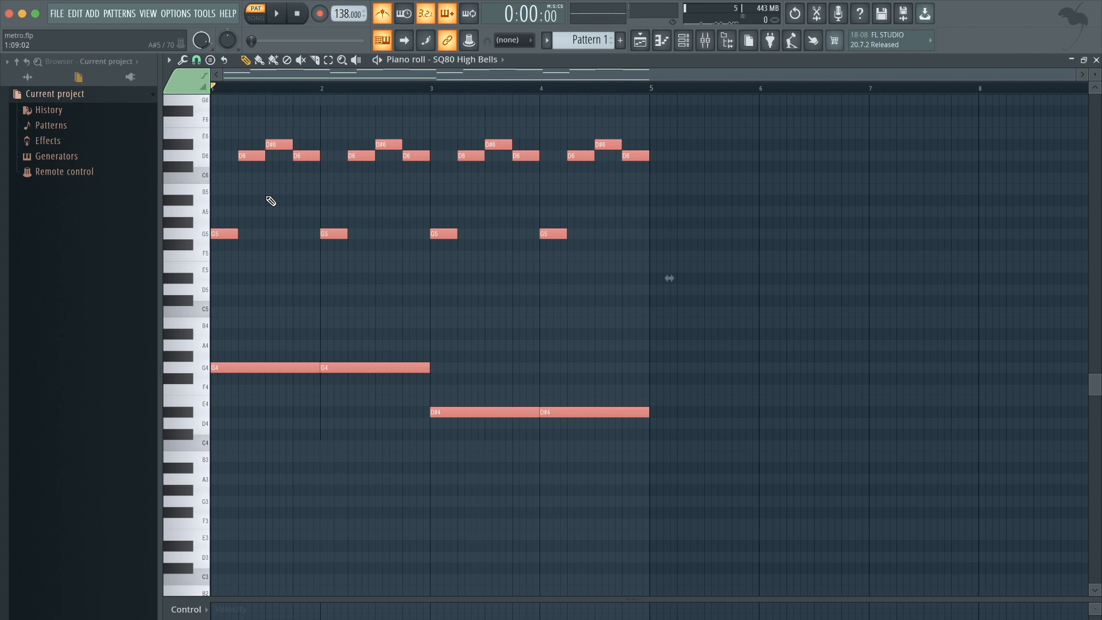
key(ctrl+b)
ctrl+click(488, 357)
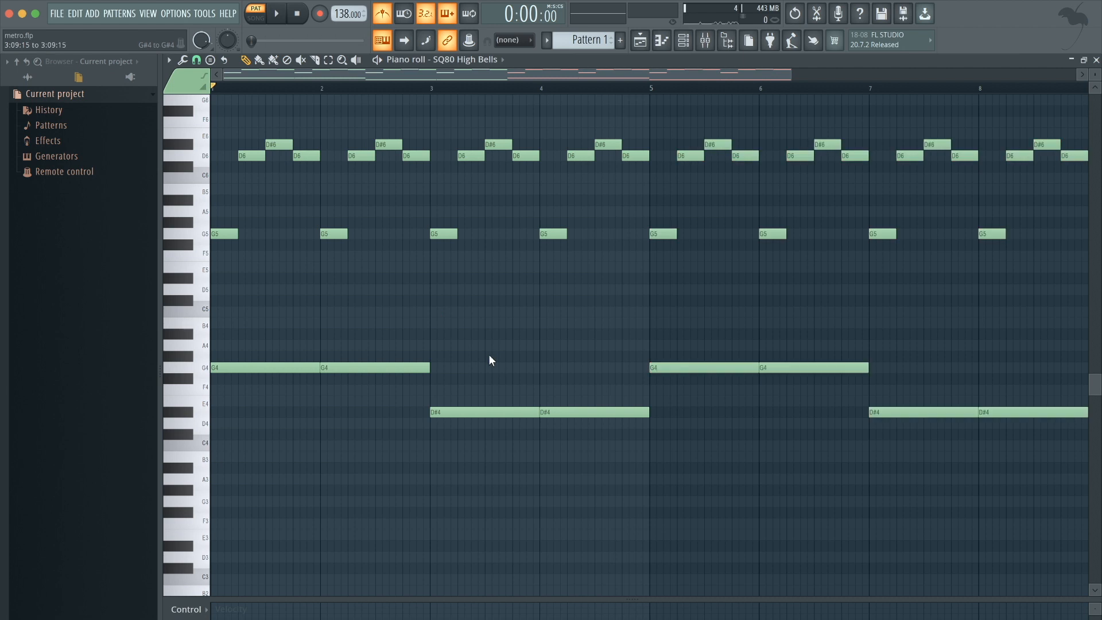
Play back the eight-bar pattern from bar 5 to review it.
scroll(488, 357, down, 2)
click(507, 88)
key(space)
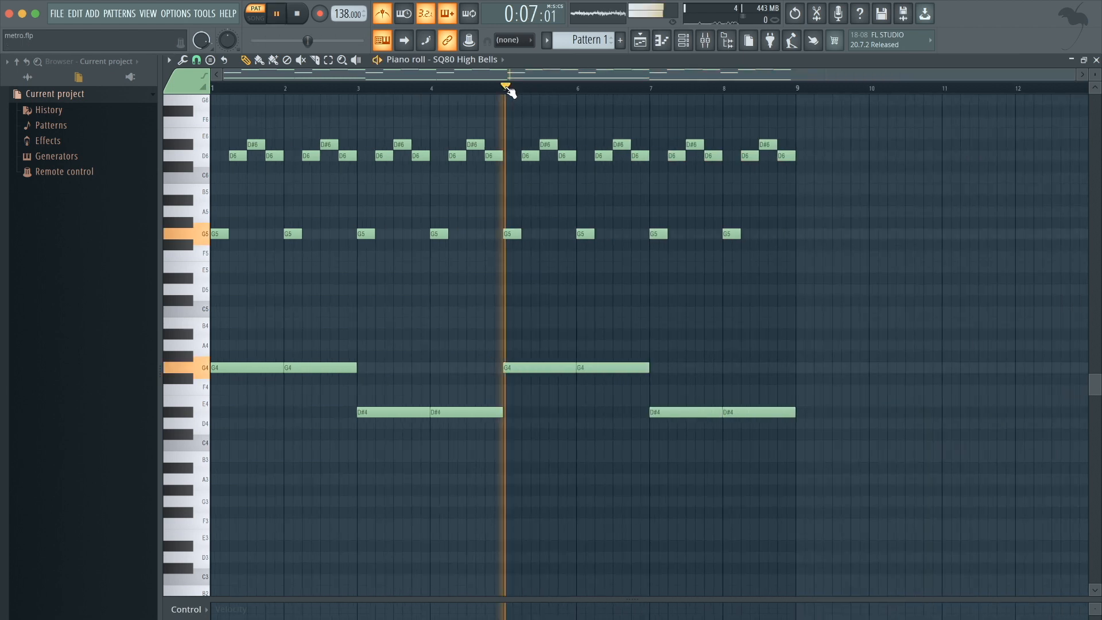
scroll(829, 332, up, 2)
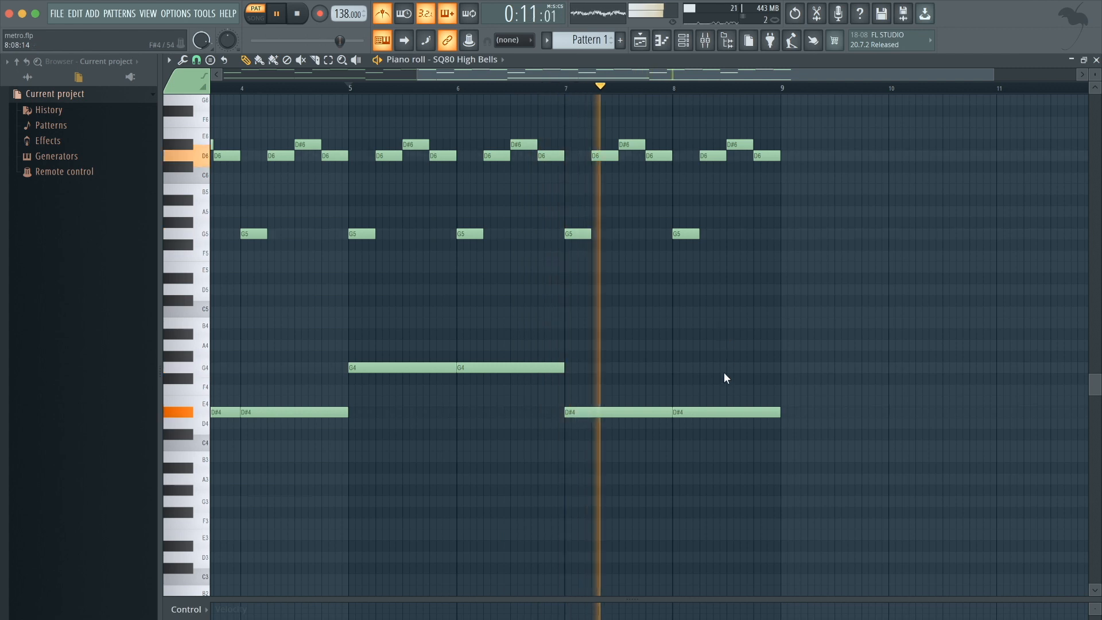
key(space)
scroll(724, 372, down, 2)
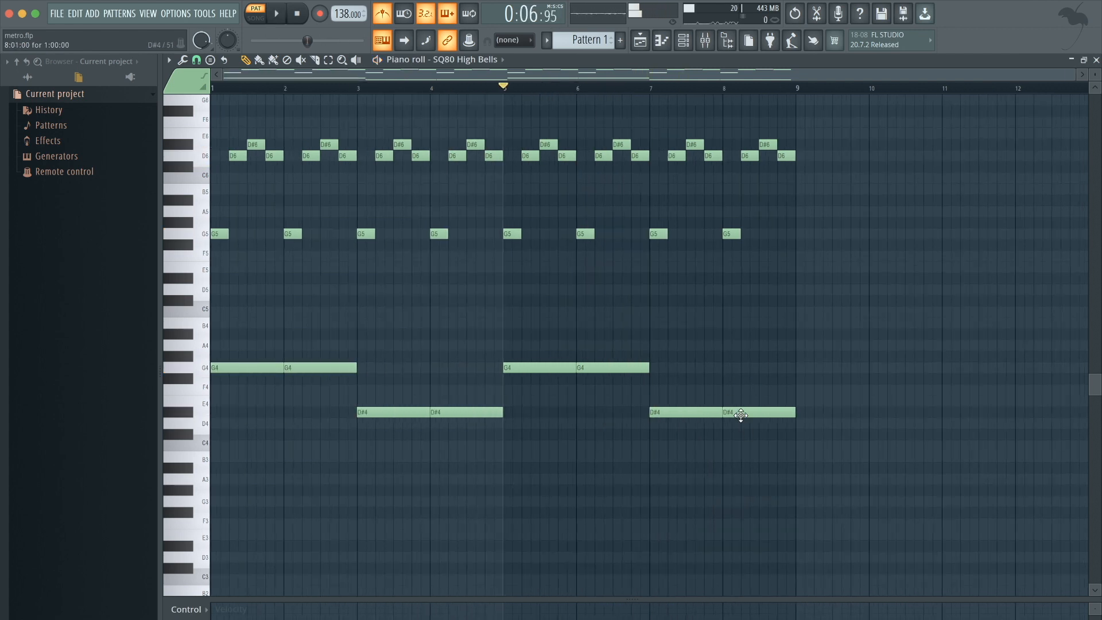
click(653, 88)
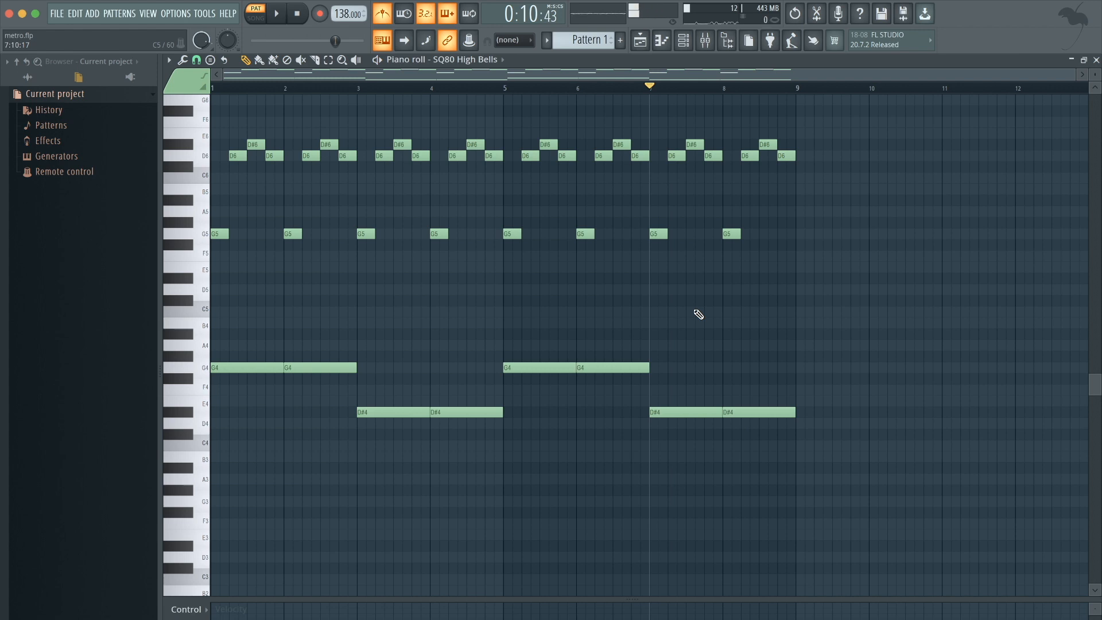
Move the last bass note in bar 8 down to D4 and open the mixer.
drag(758, 416, 759, 425)
key(space)
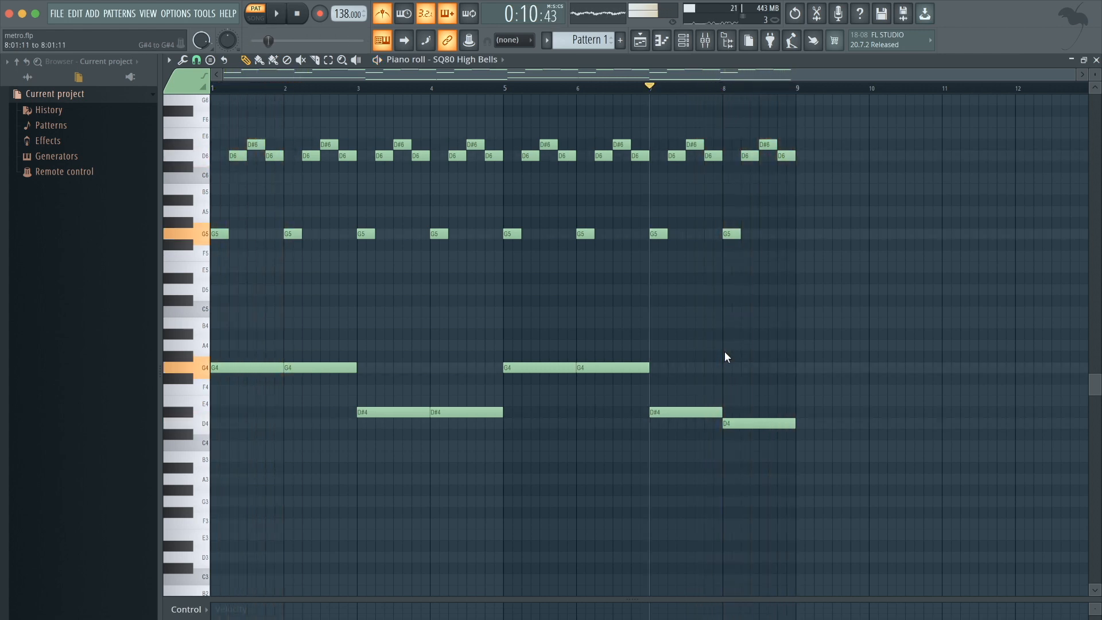
key(space)
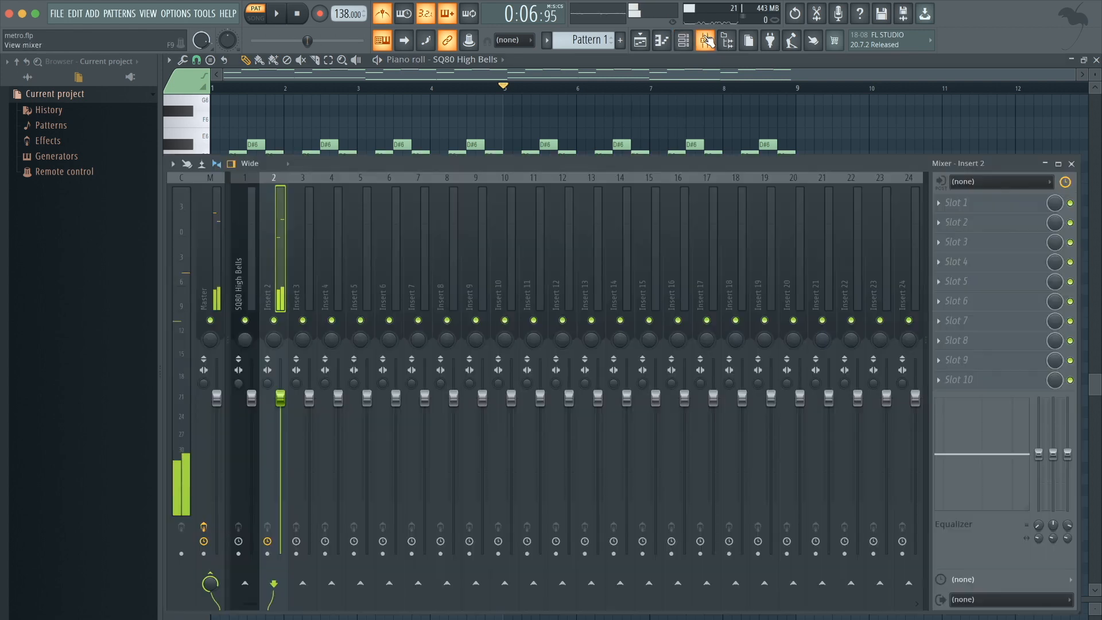
click(707, 41)
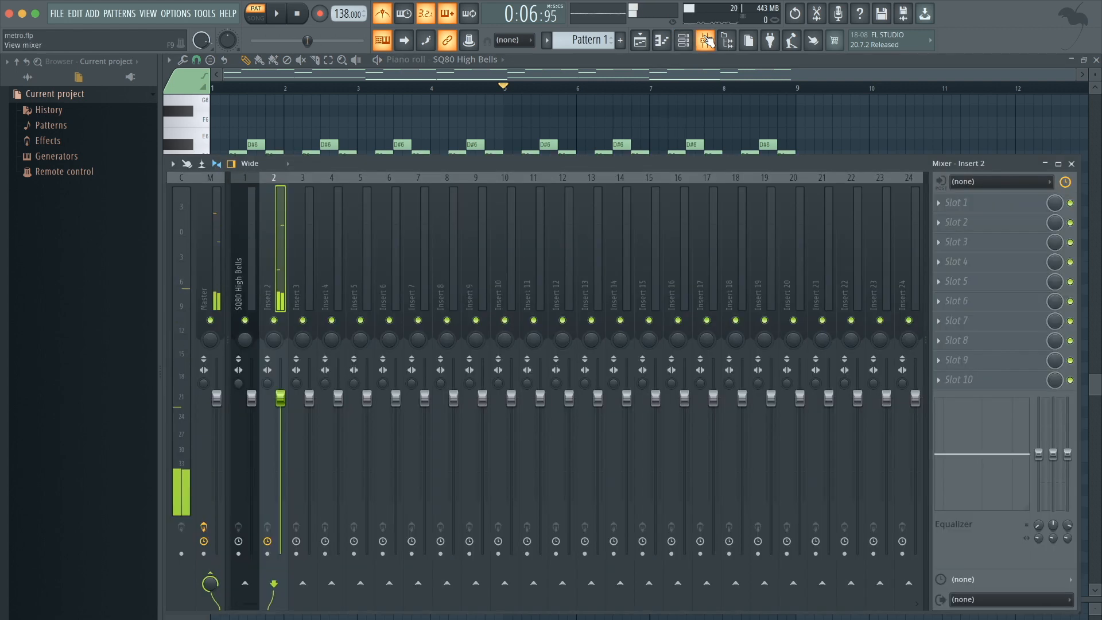
Route the SQ80 High Bells channel to mixer insert 1.
click(256, 240)
click(684, 40)
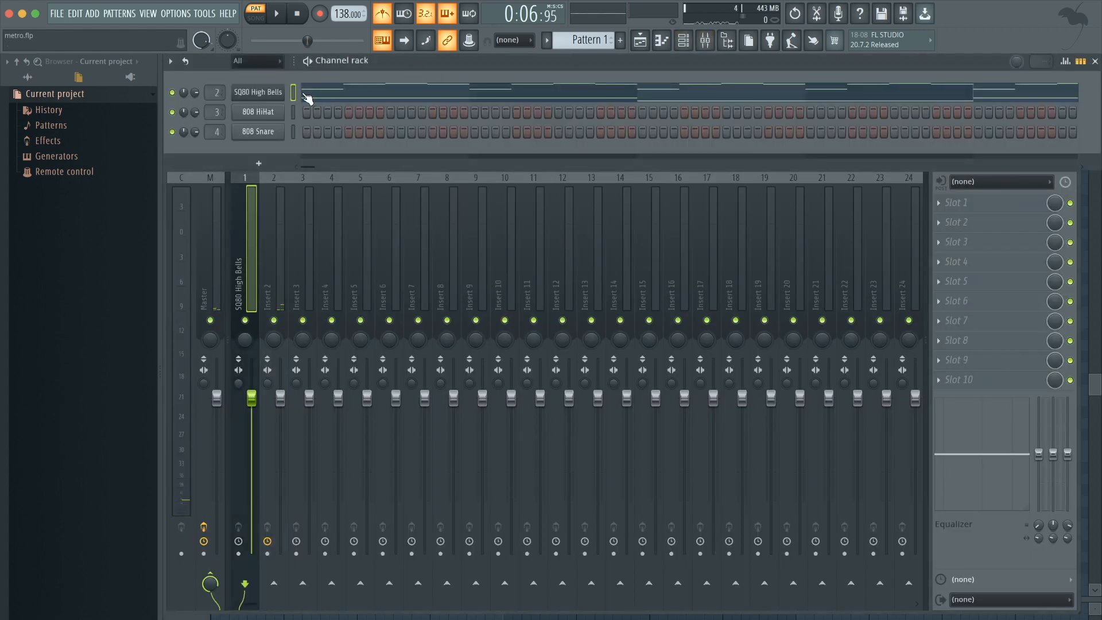
click(247, 232)
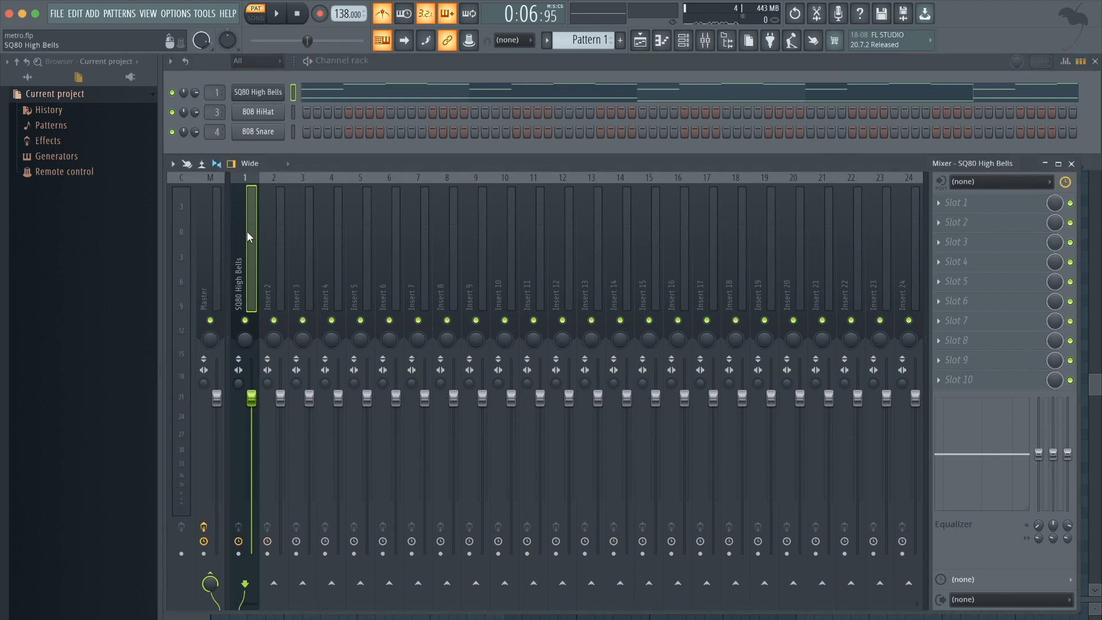
Play the pattern and lower the SQ80 High Bells channel volume to about 61%.
key(space)
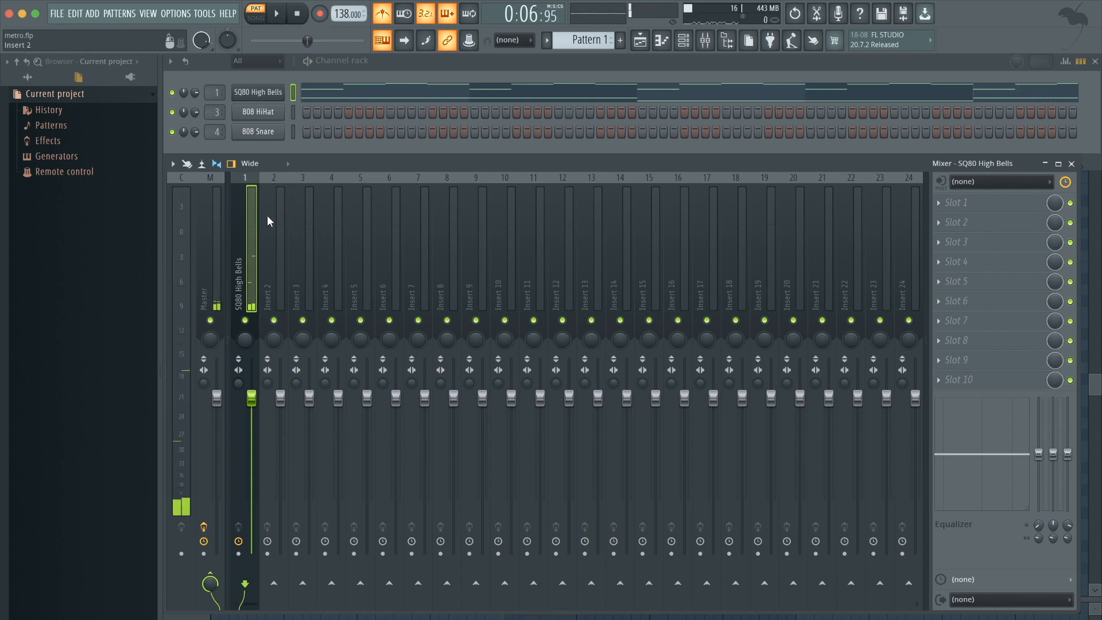
key(space)
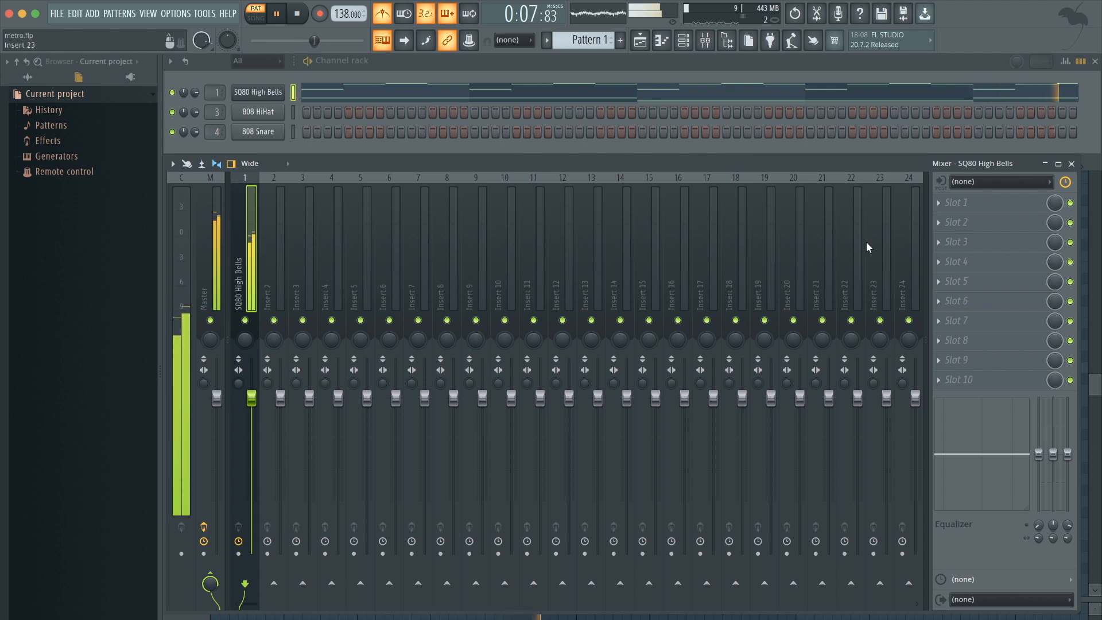
click(195, 92)
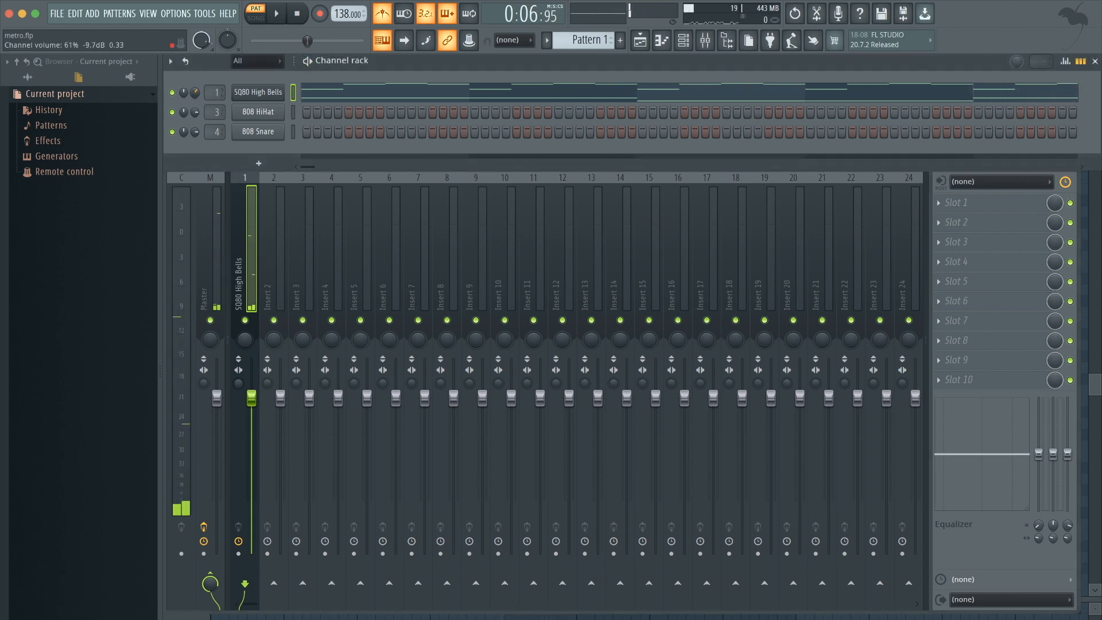
key(space)
click(257, 213)
key(space)
Add Fruity Parametric EQ 2 to the bells insert and set a steep high pass at about 229 Hz.
click(1026, 205)
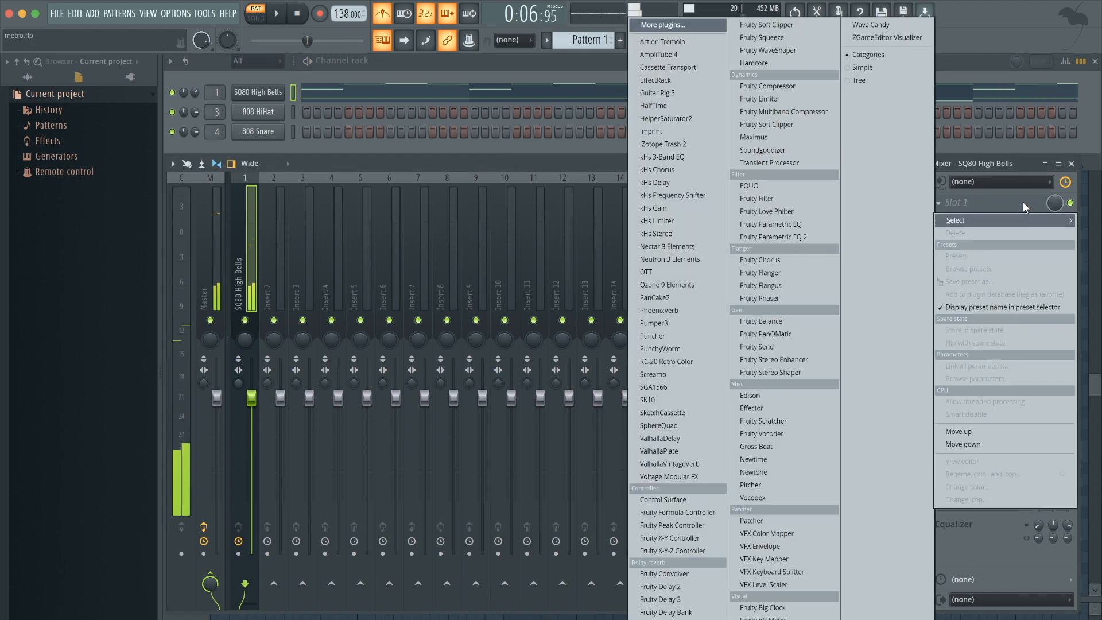
click(784, 238)
drag(295, 265, 324, 322)
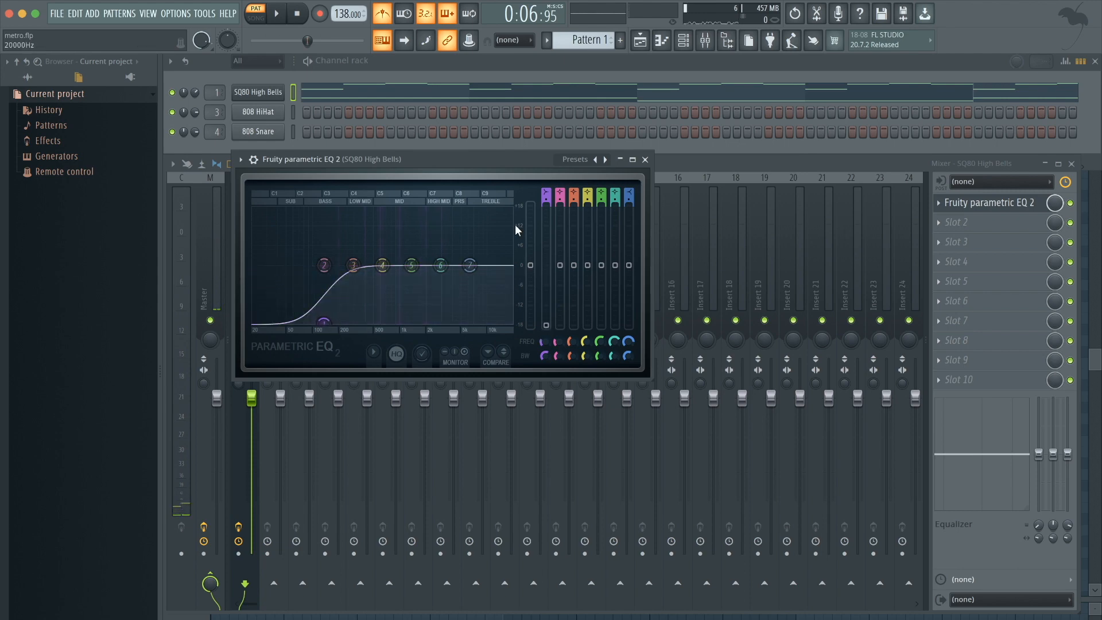
scroll(544, 187, up, 2)
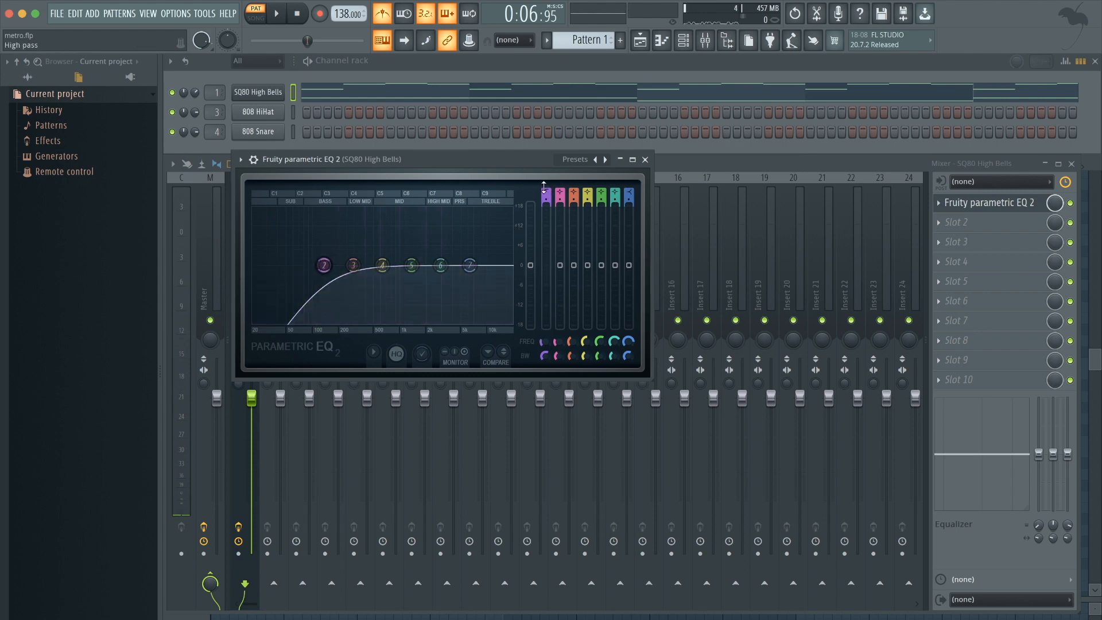
scroll(545, 197, up, 5)
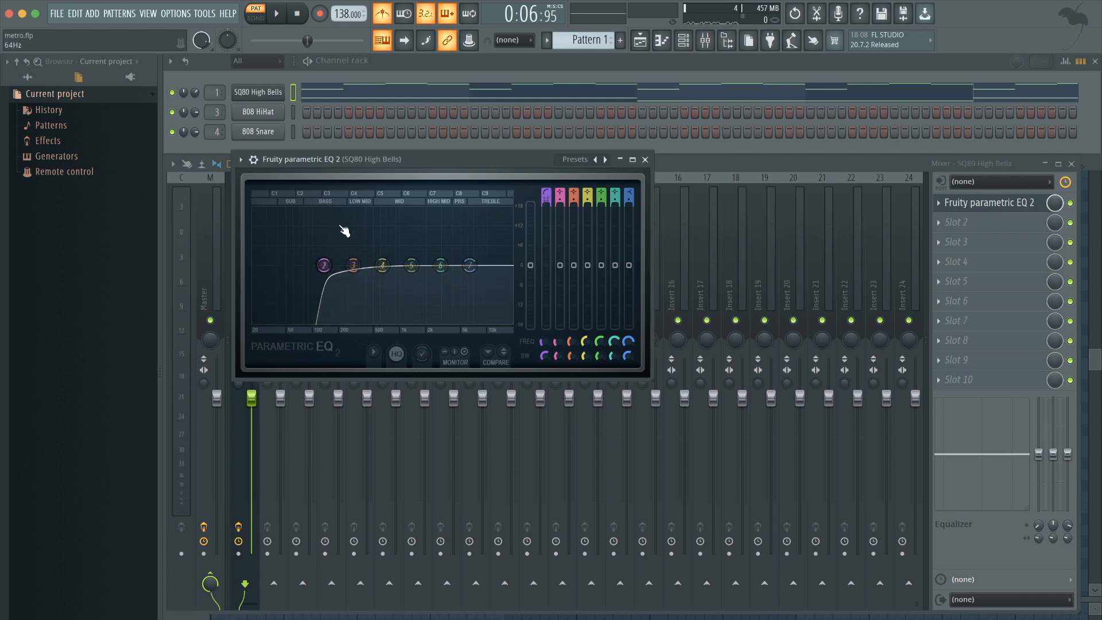
drag(323, 265, 350, 270)
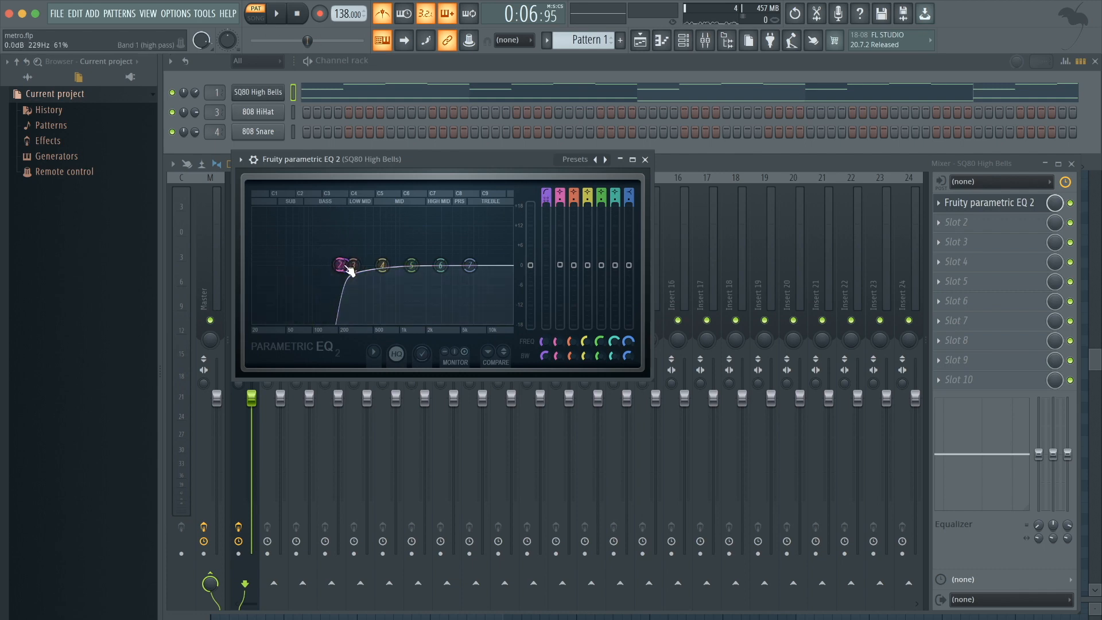
Play the pattern while lowering the EQ's high shelf band and nudging the high pass, then close the EQ.
key(space)
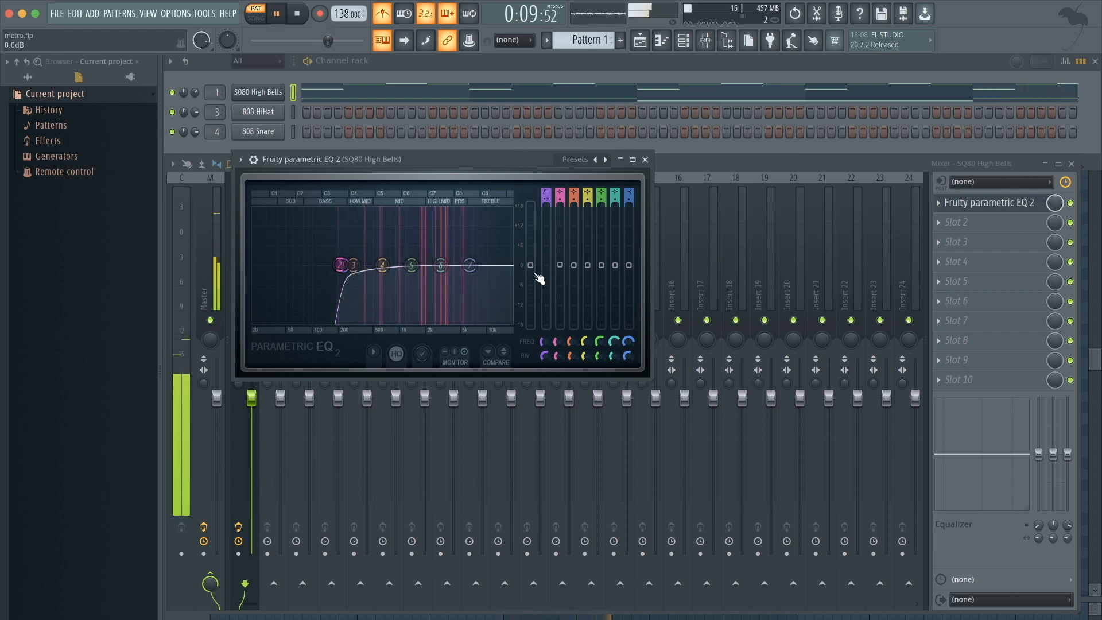
drag(474, 267, 468, 283)
mouse_move(345, 267)
mouse_down()
mouse_move(353, 259)
mouse_move(341, 264)
mouse_up()
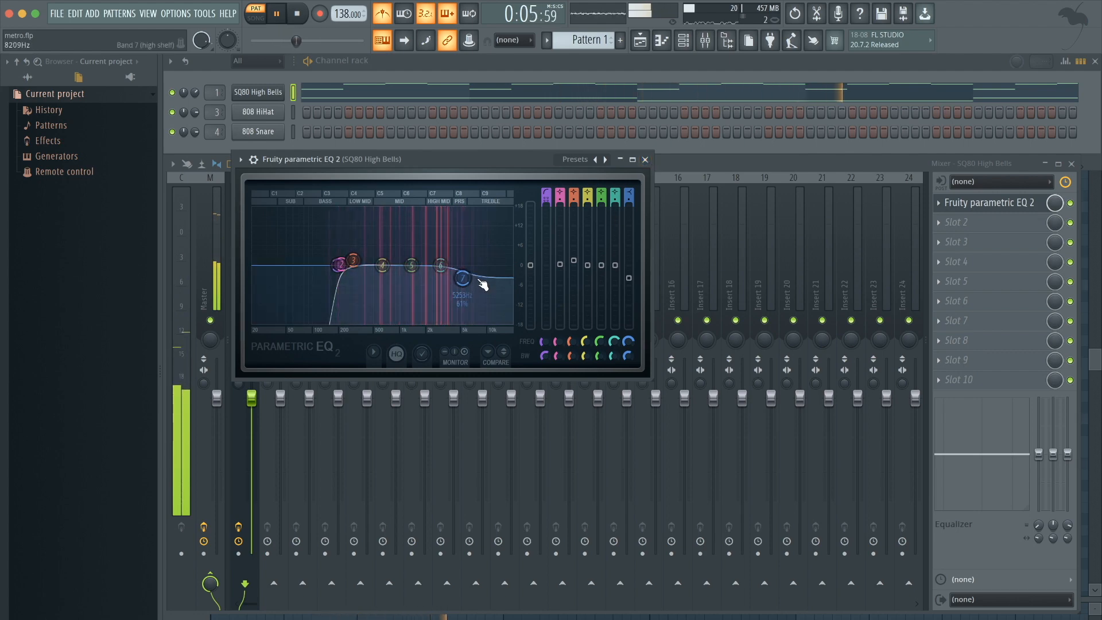
drag(462, 279, 458, 280)
click(645, 159)
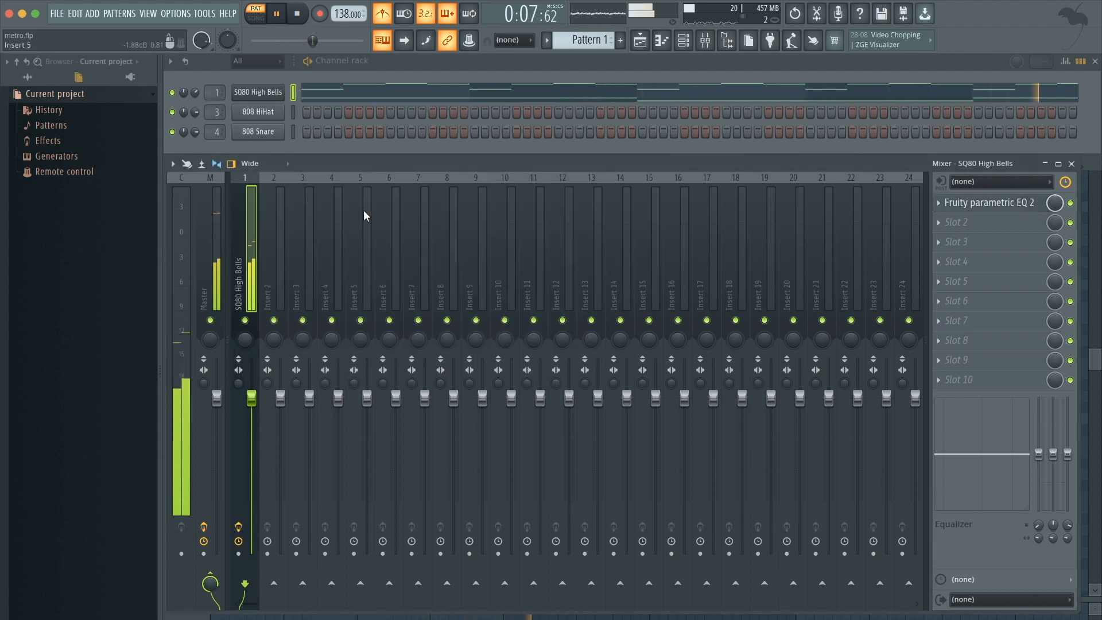
Turn off the metronome and play the pattern to review the equalized bells.
click(387, 18)
key(space)
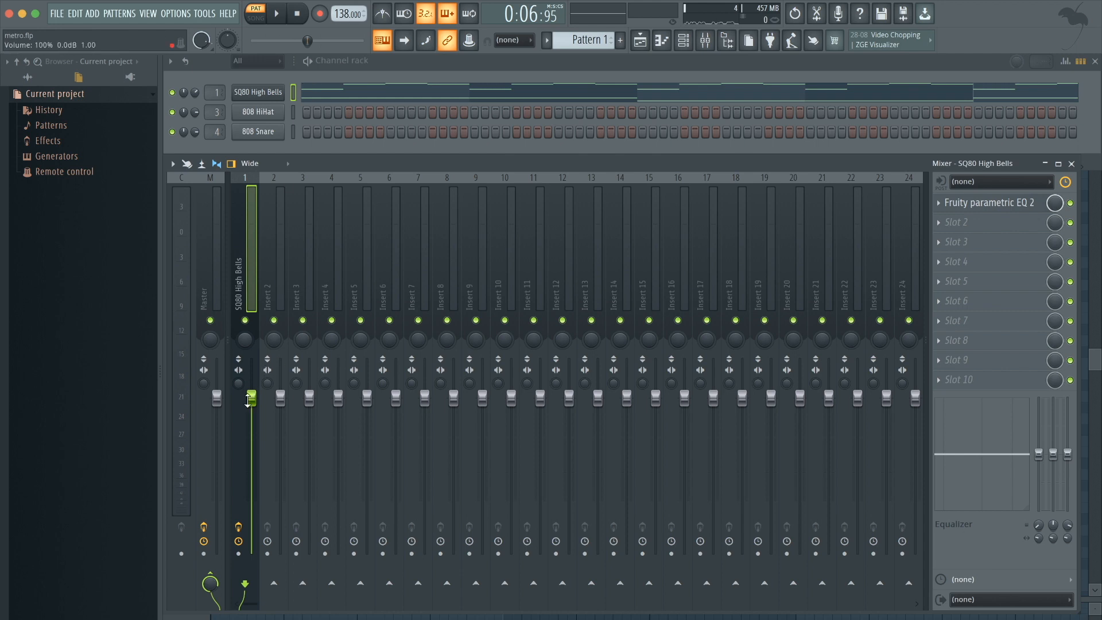
key(space)
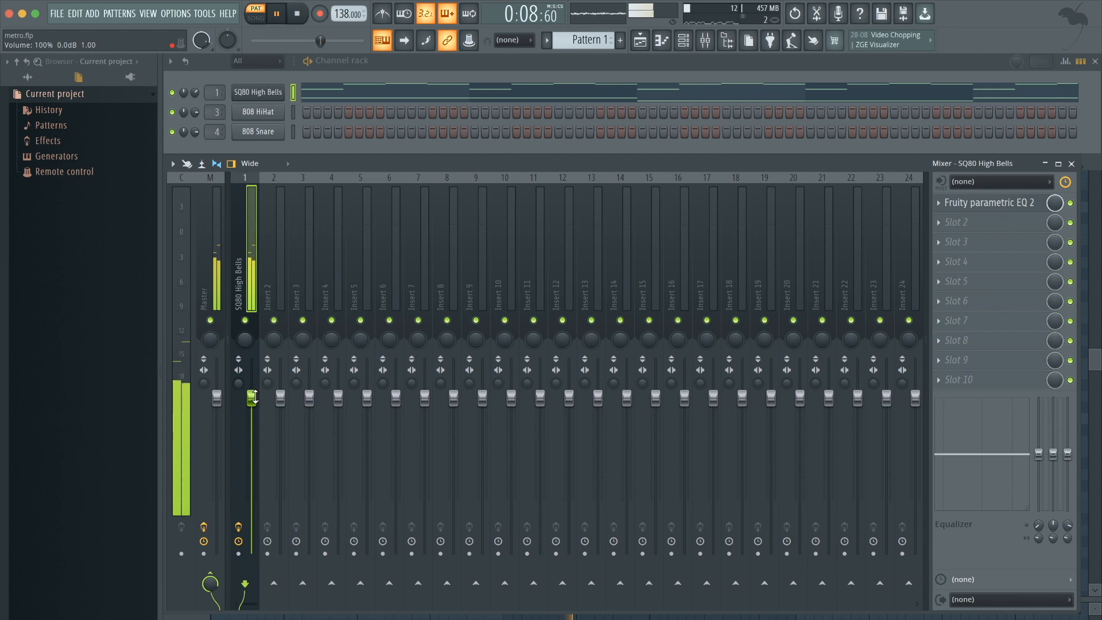
key(space)
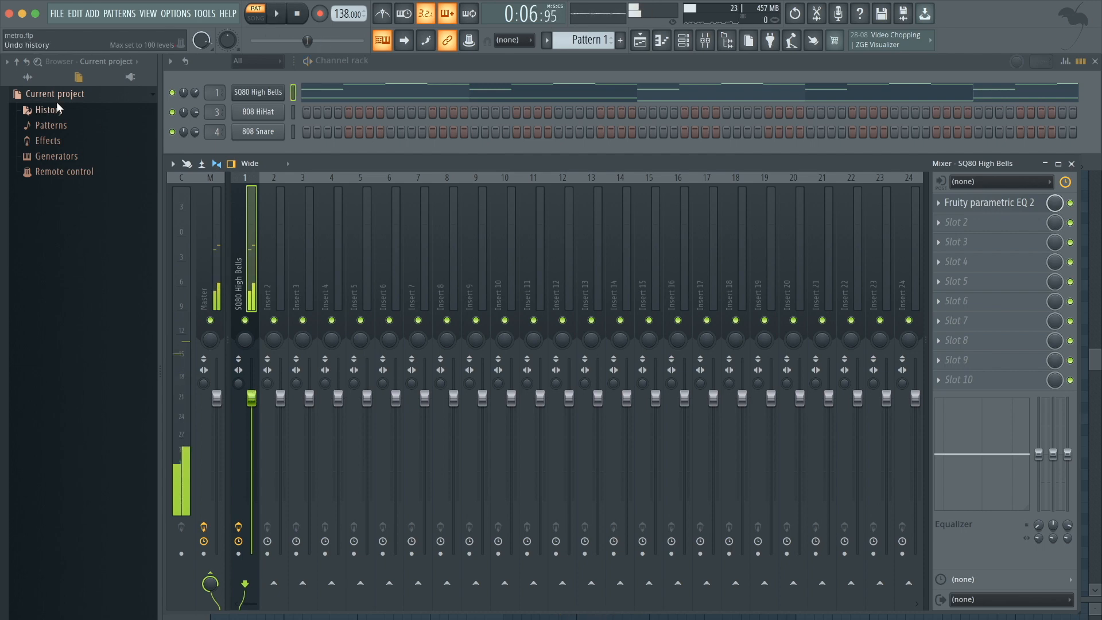
Browse the library to the 808 folder inside Tony Shen Slap Pack VOL 2.
click(41, 81)
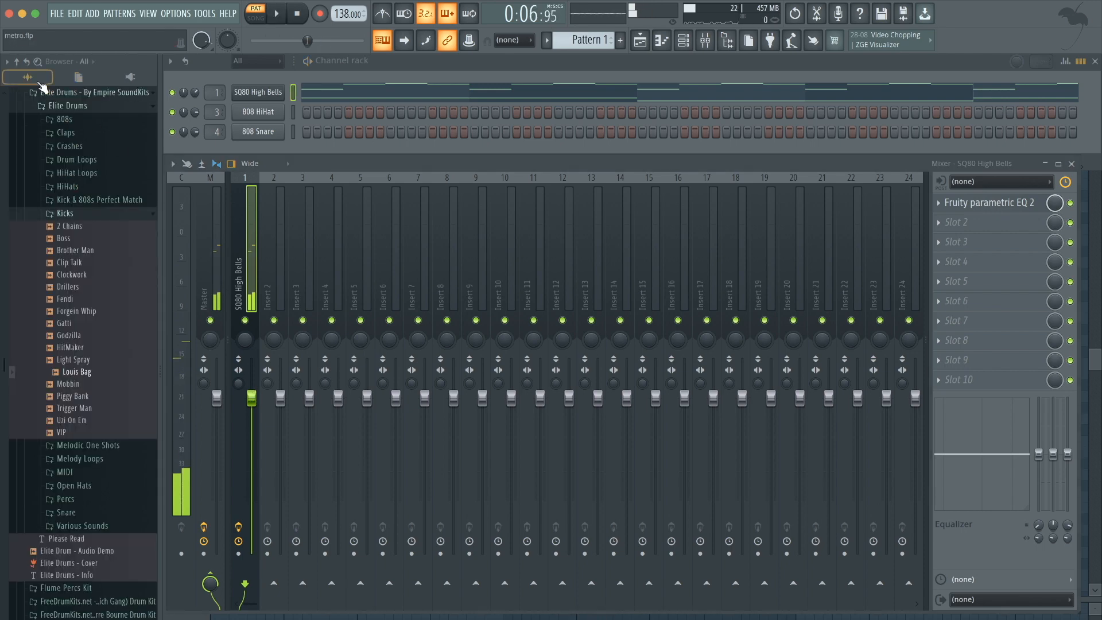
click(71, 94)
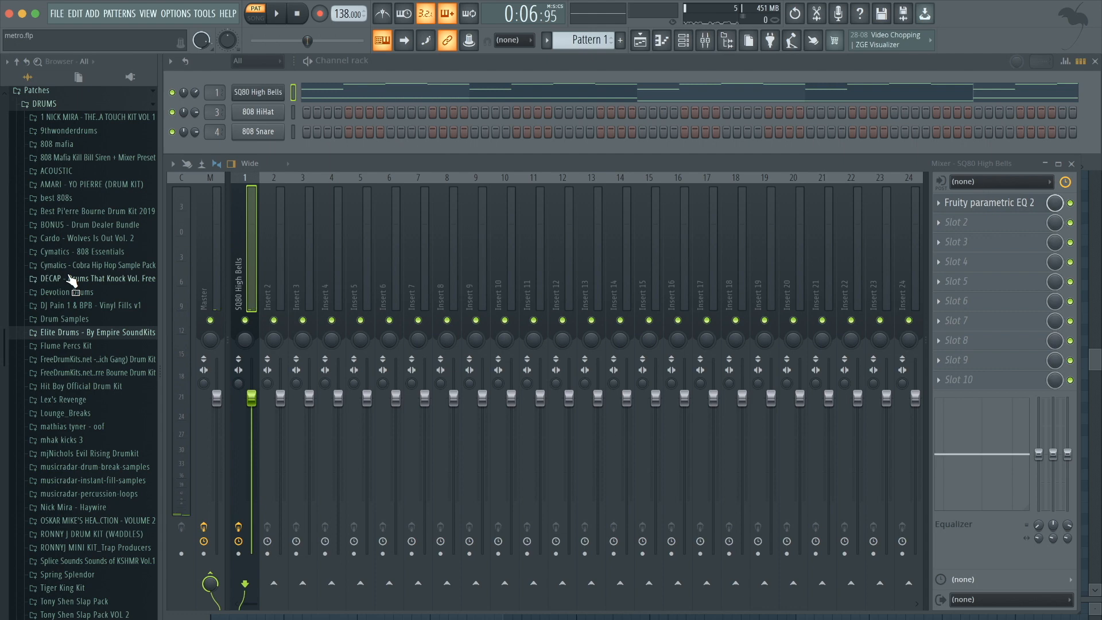
scroll(71, 280, down, 3)
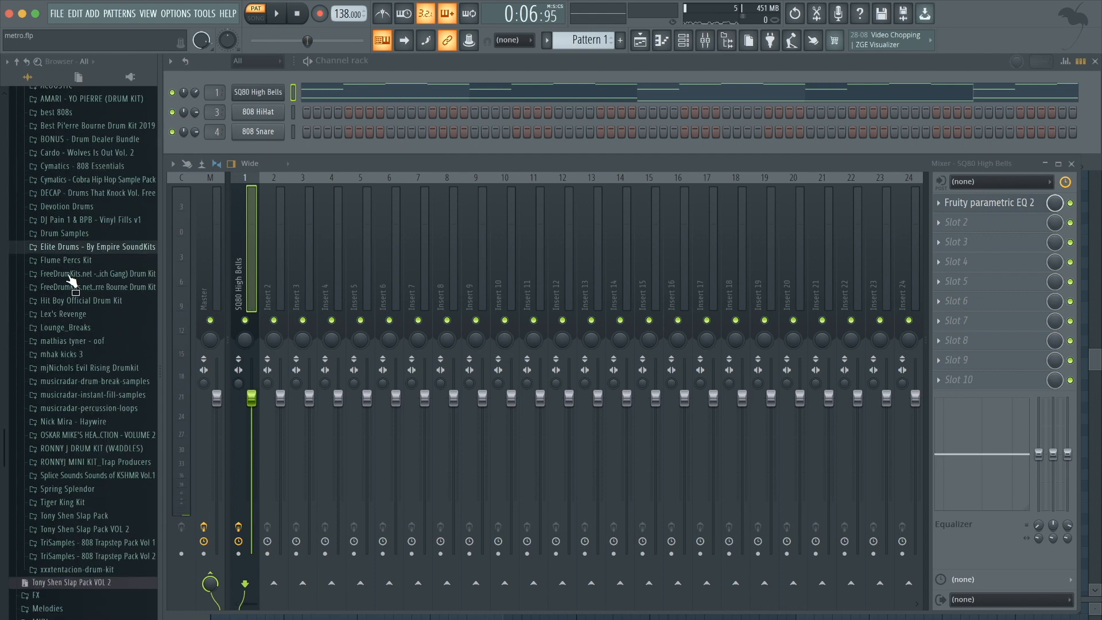
click(98, 520)
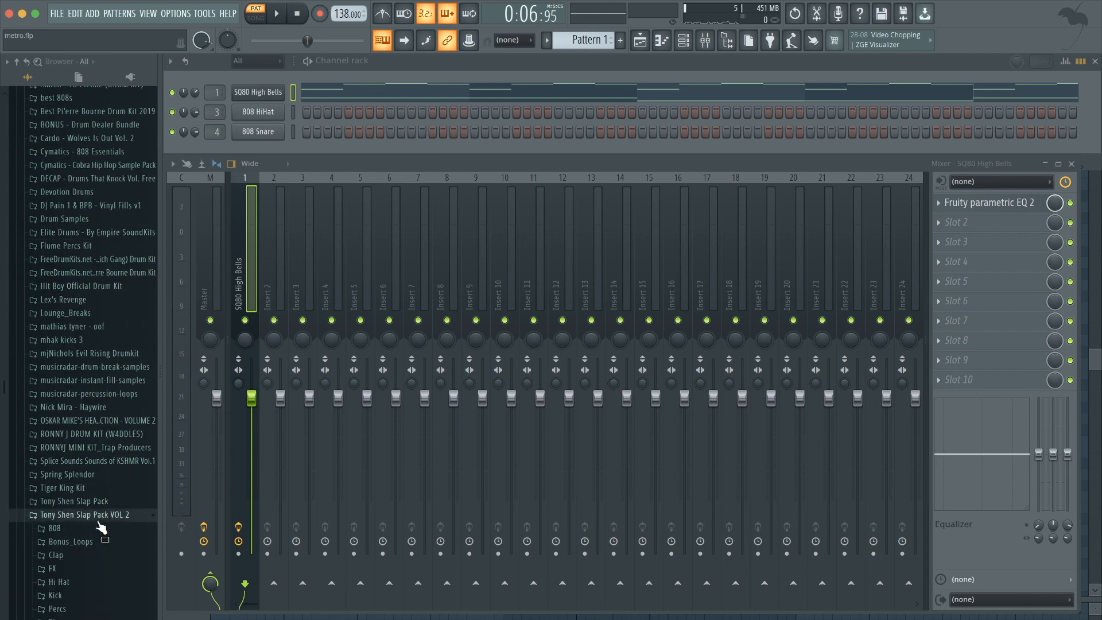
scroll(99, 533, down, 2)
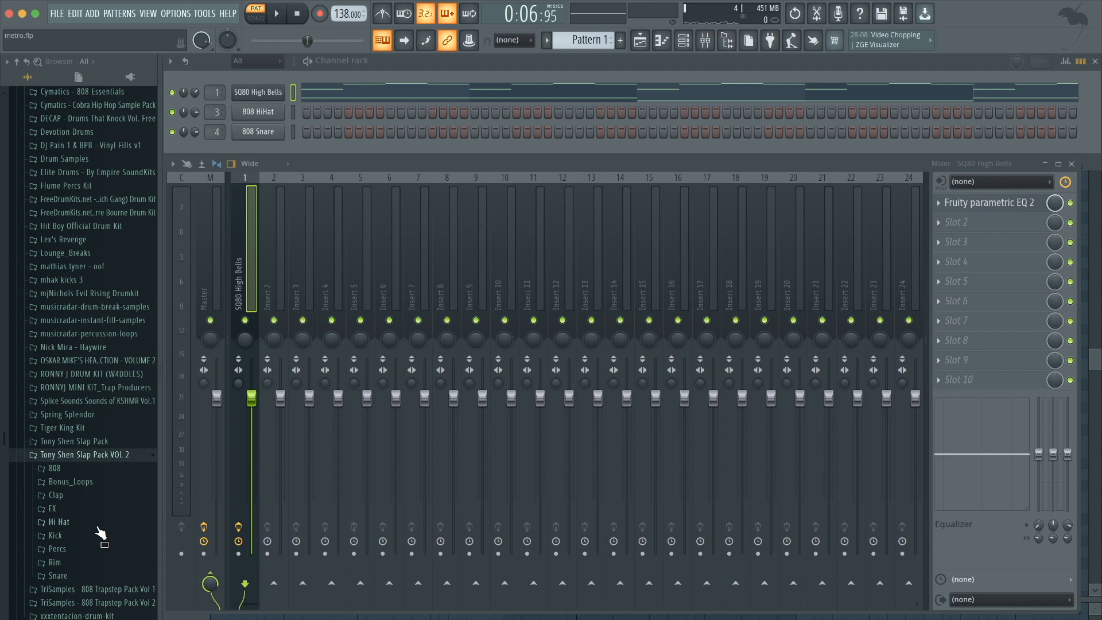
click(84, 455)
click(84, 454)
click(77, 455)
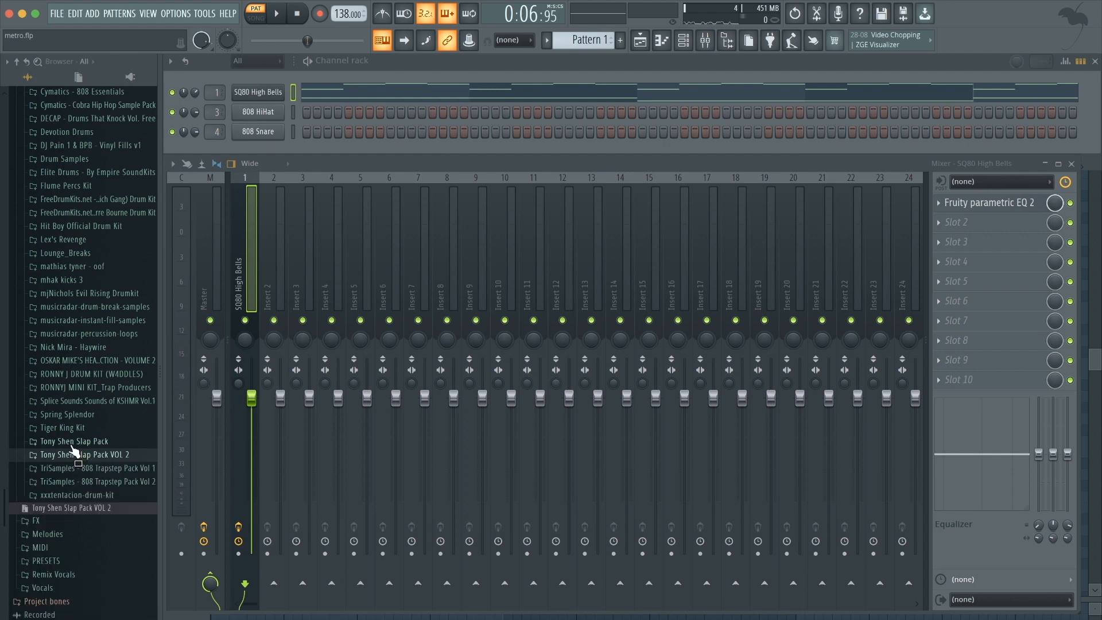
click(72, 443)
click(72, 444)
click(70, 455)
click(70, 473)
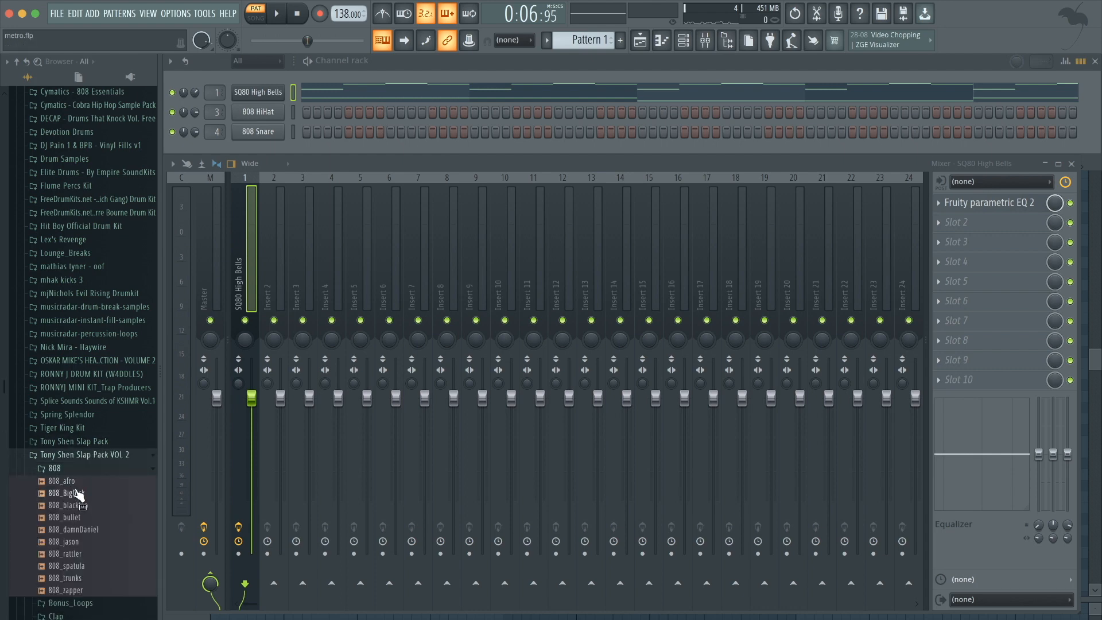
Preview 808 samples and load 808_trunks onto the 808 HiHat channel, replacing it.
click(71, 482)
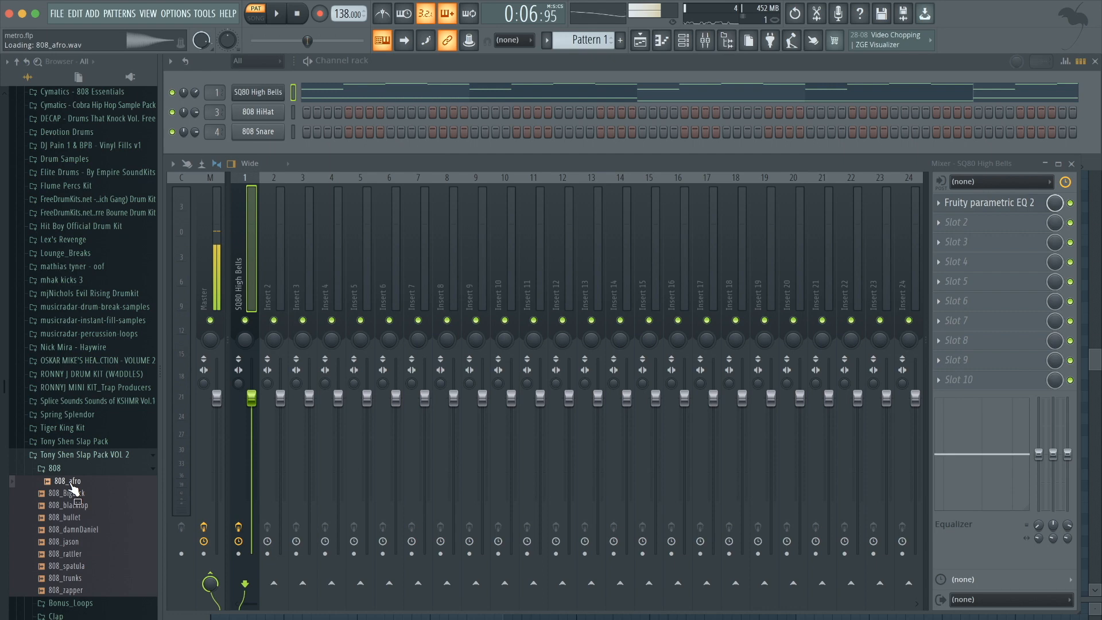
click(61, 579)
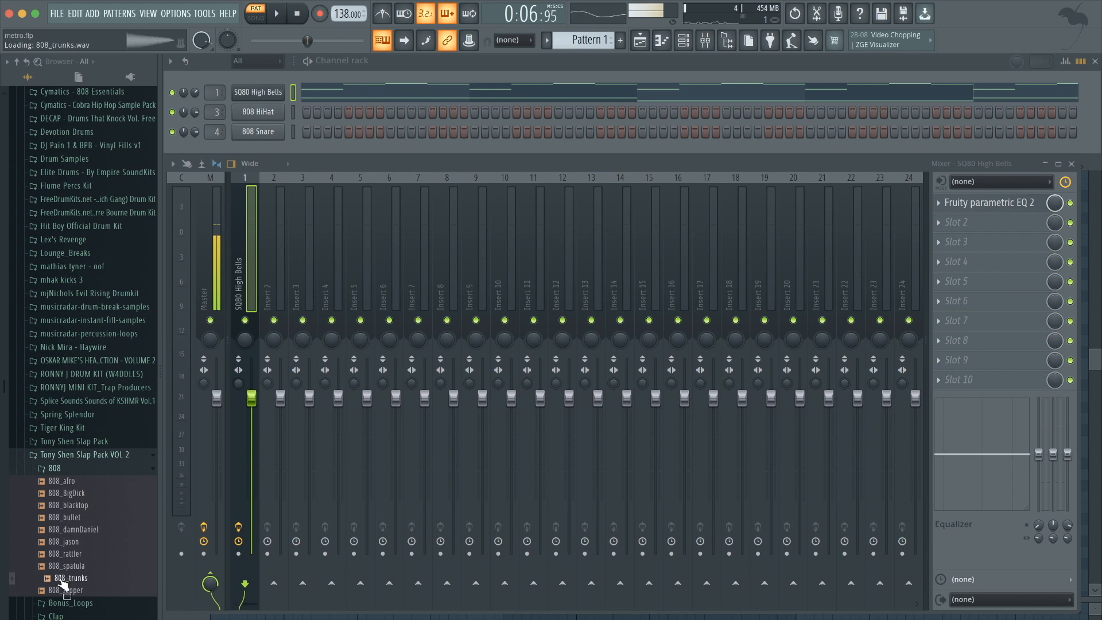
drag(63, 584, 261, 117)
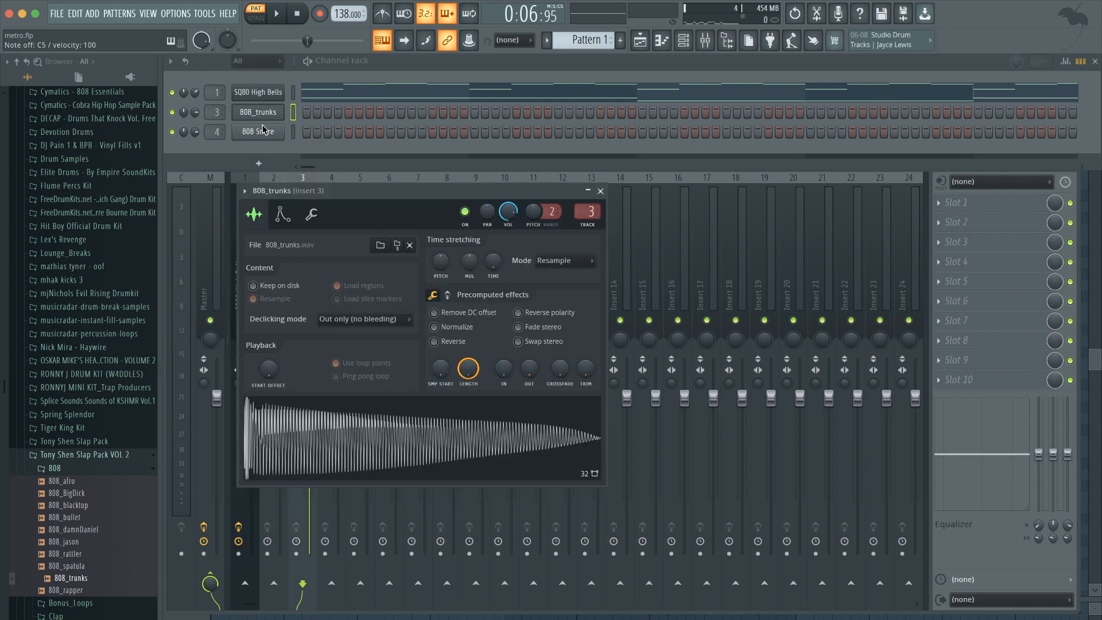
Open the 808_trunks sample in Edison and run Detect pitch regions on it.
click(281, 210)
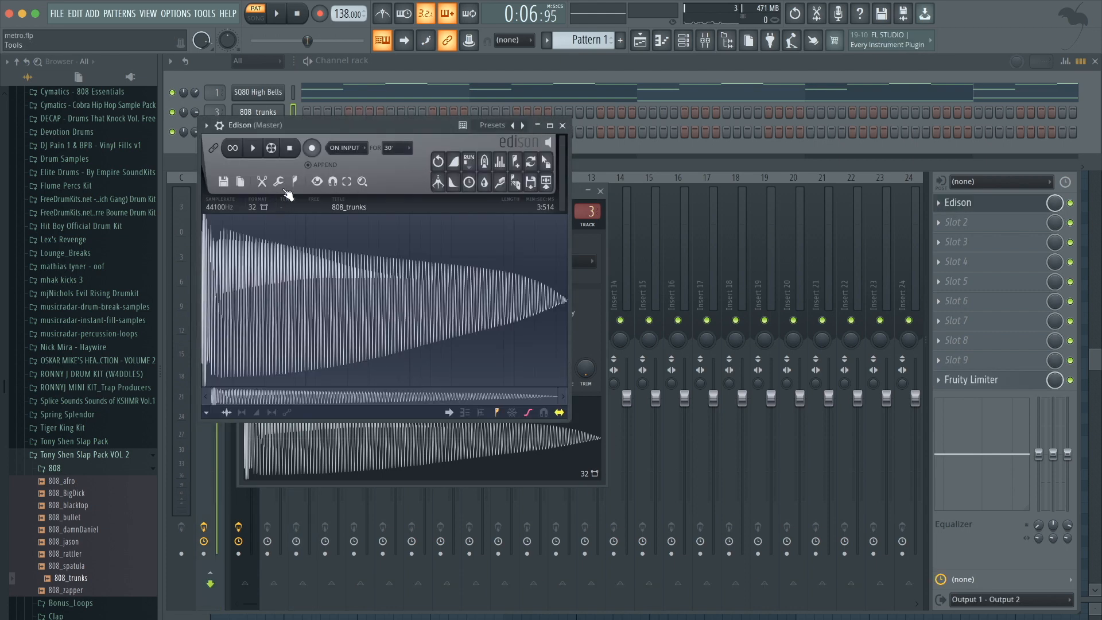
click(295, 182)
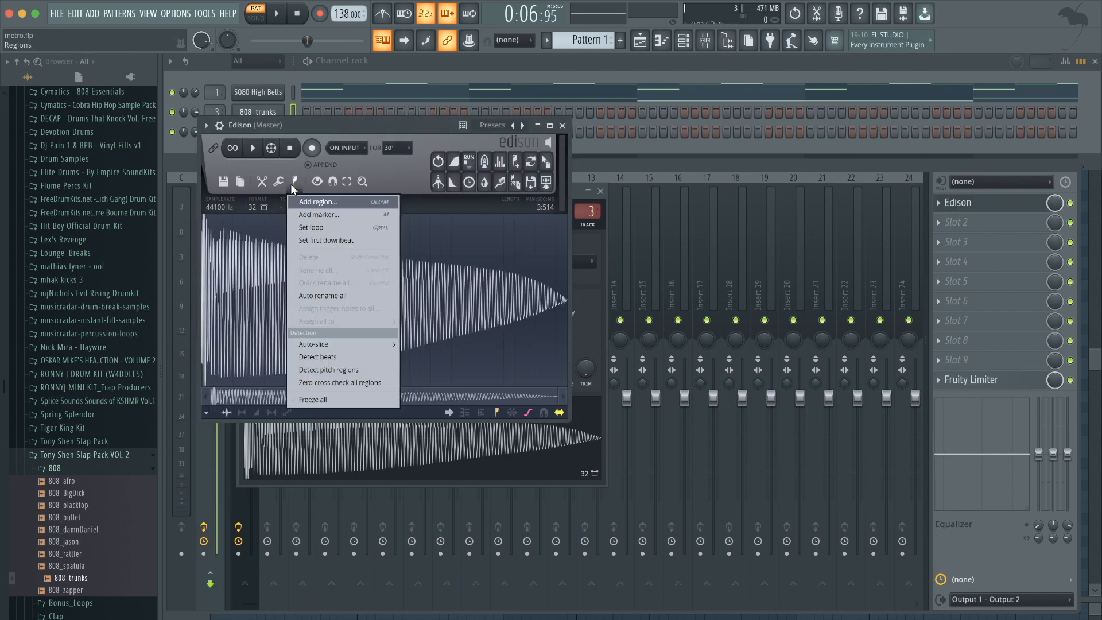
click(317, 368)
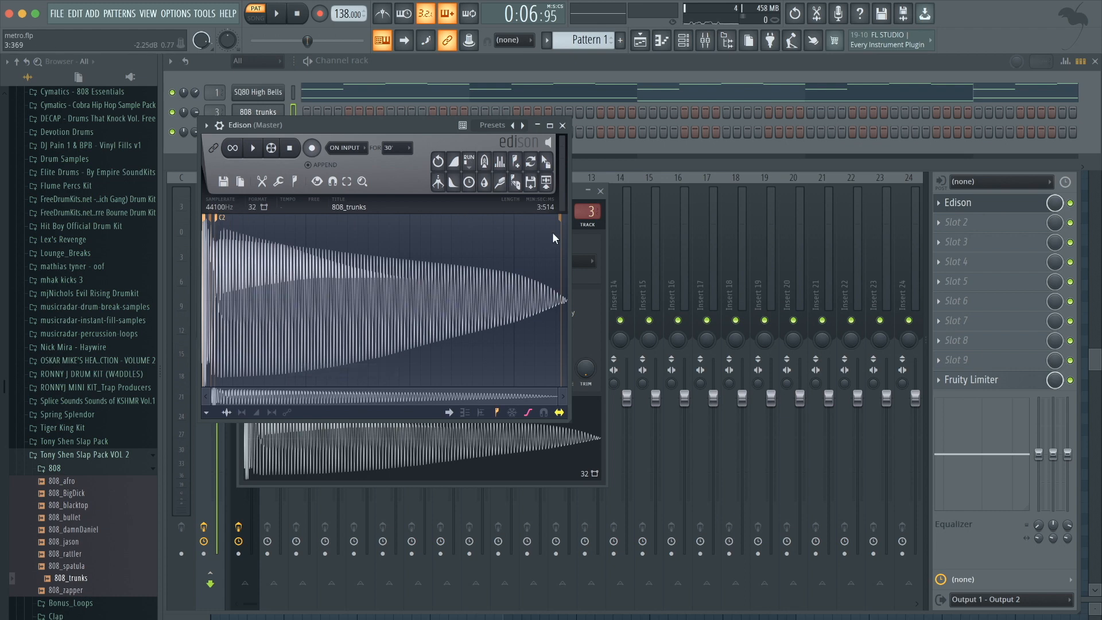
drag(396, 120, 694, 139)
Set the 808_trunks sample's root note to C5 on the channel's envelope page keyboard.
click(448, 188)
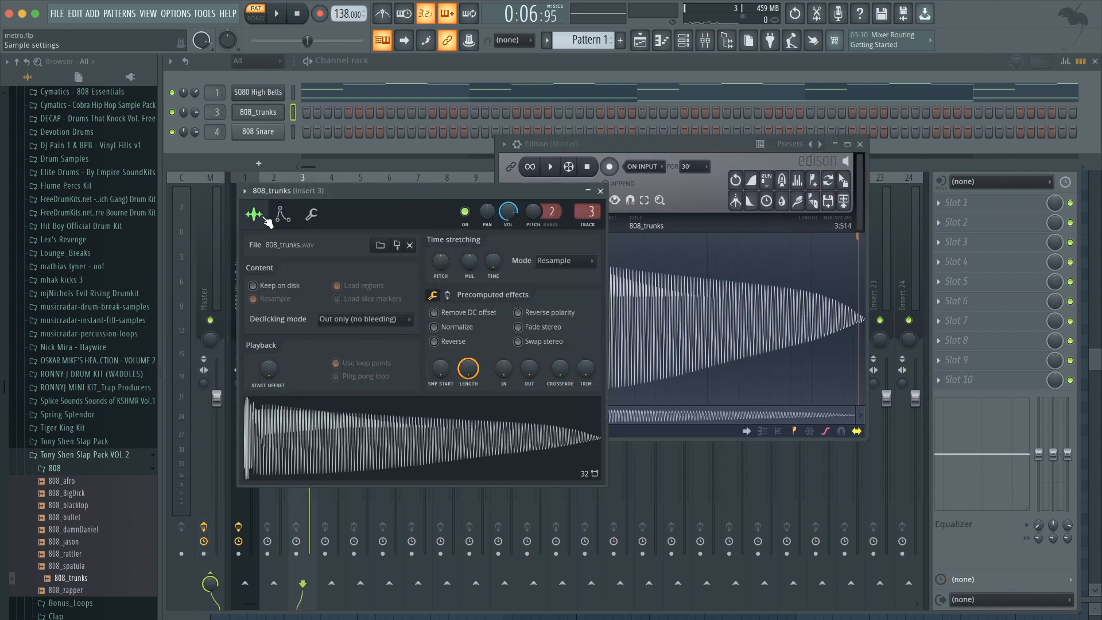
click(284, 216)
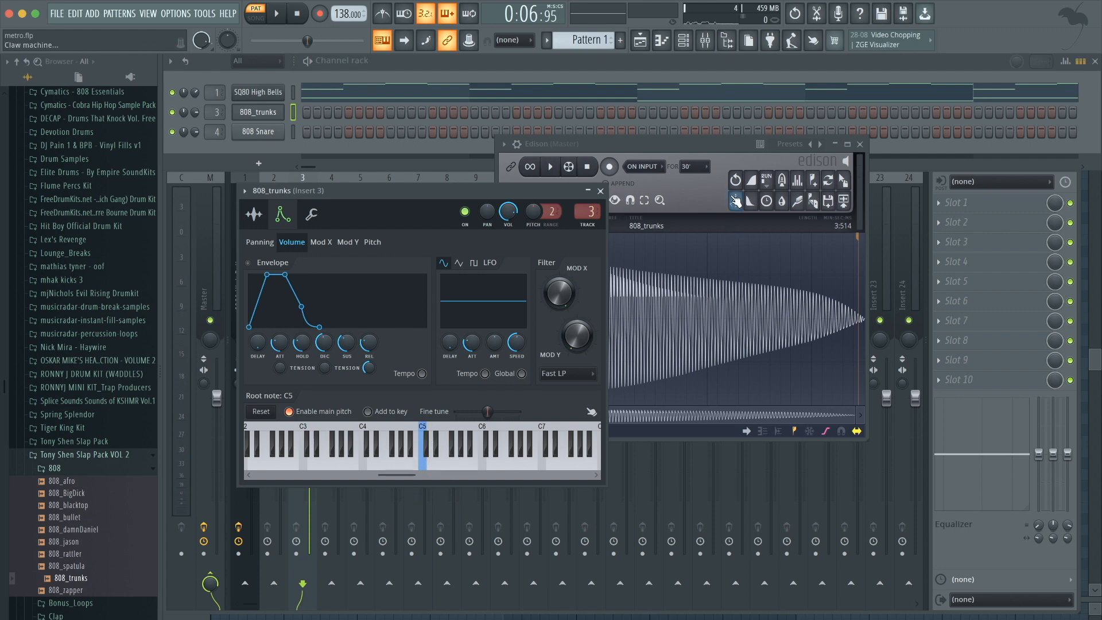
click(445, 467)
right_click(444, 467)
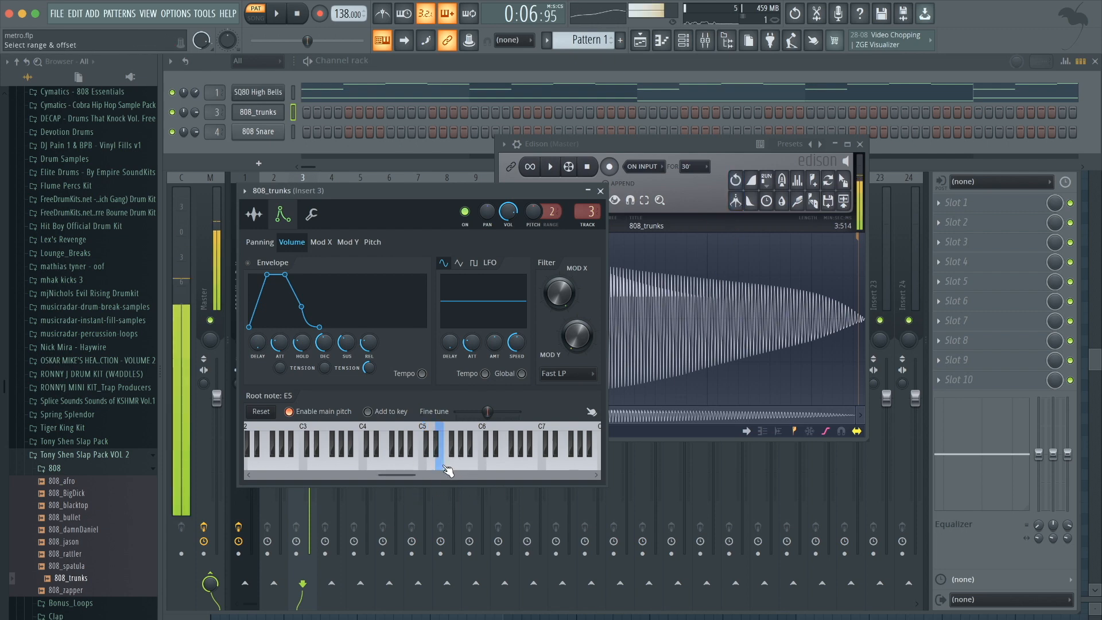
right_click(426, 460)
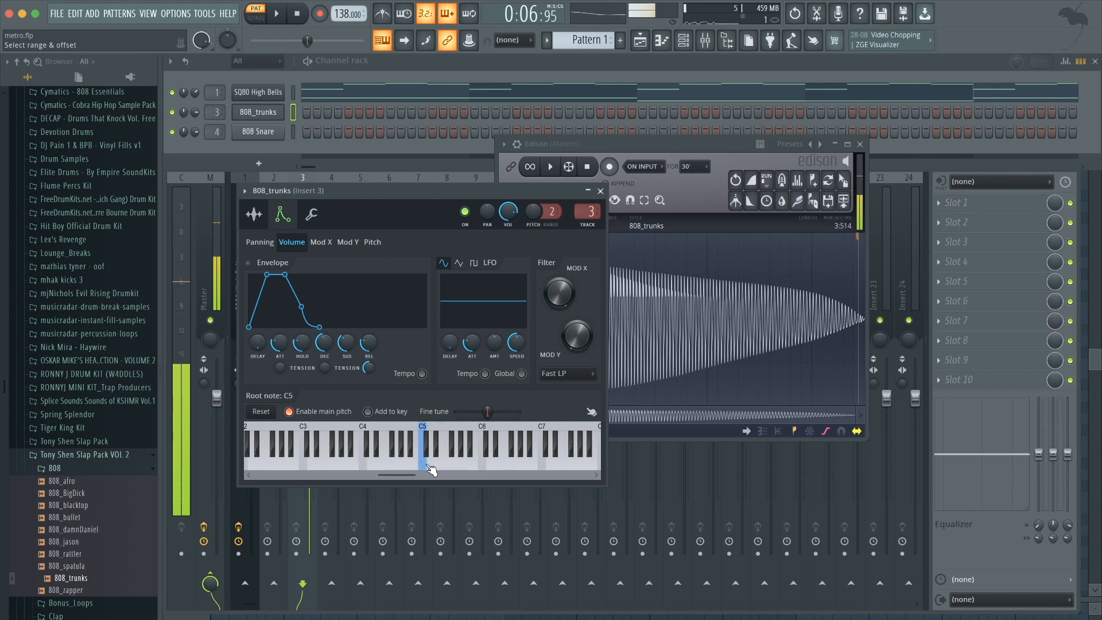
drag(418, 194, 367, 174)
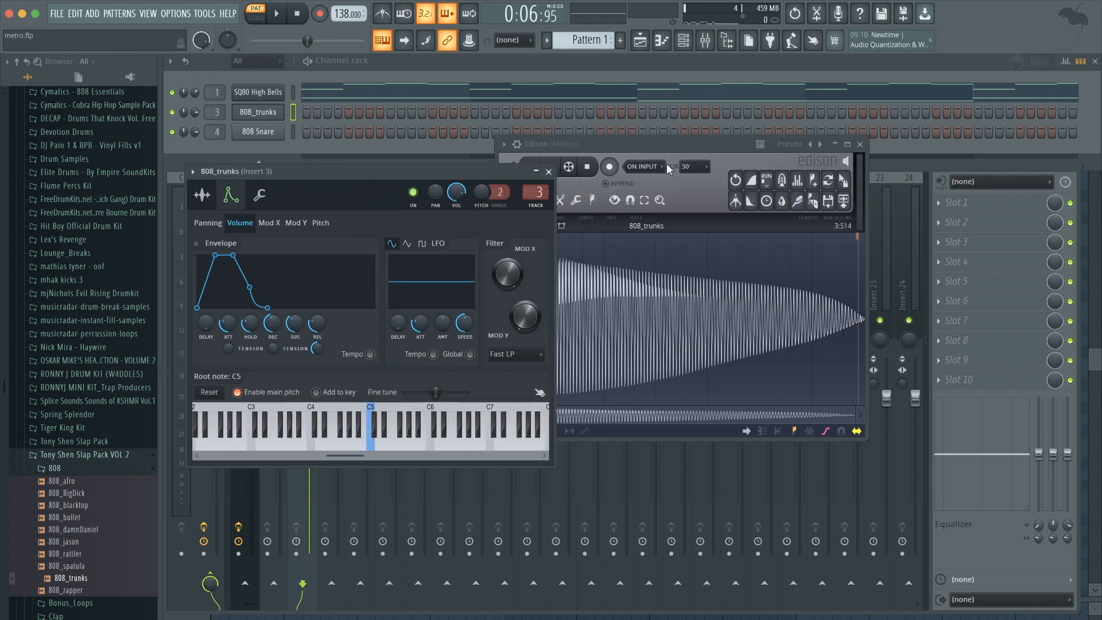
drag(658, 142, 681, 135)
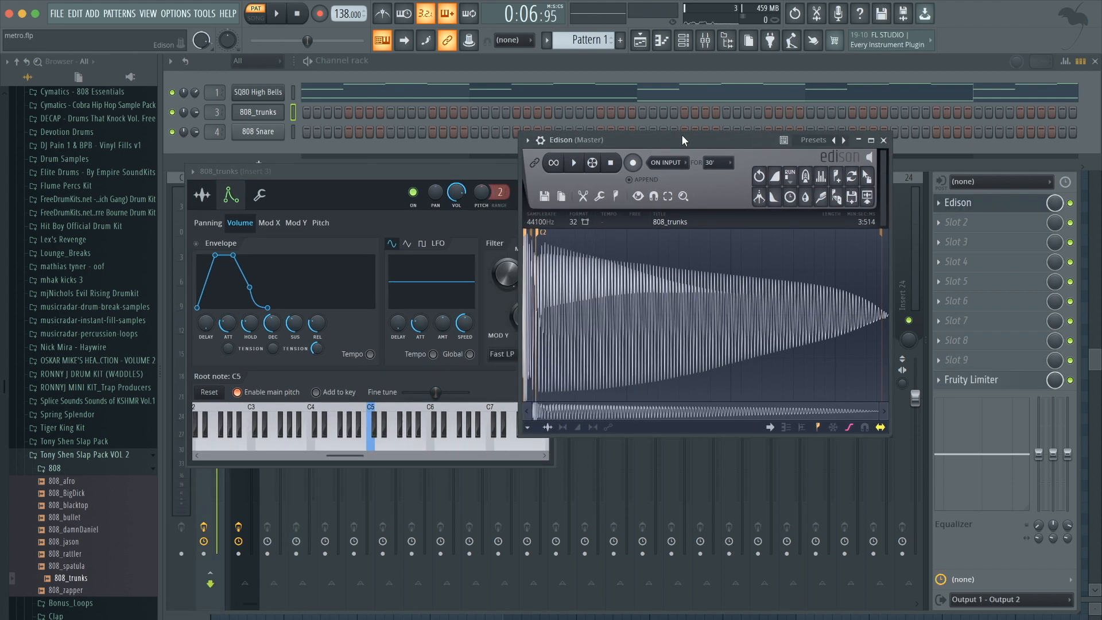
Enable the 808_trunks volume envelope and adjust its attack, decay and sustain, previewing the sound before closing the channel settings.
click(349, 168)
drag(231, 325, 249, 273)
drag(273, 324, 272, 367)
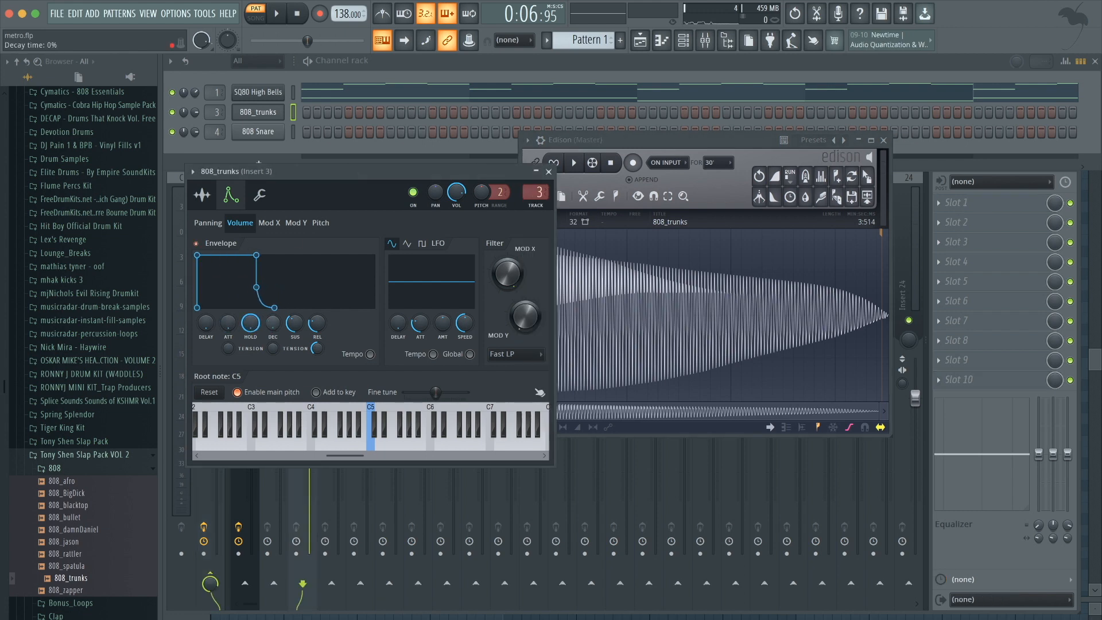
drag(294, 323, 298, 323)
click(198, 243)
key(q)
key(q)
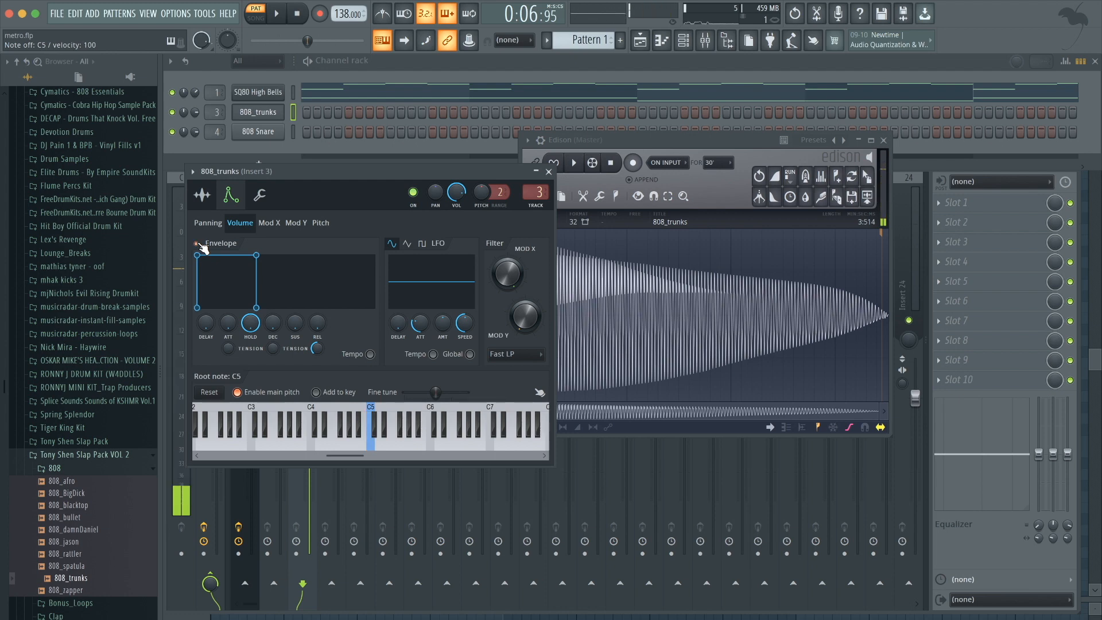
click(548, 171)
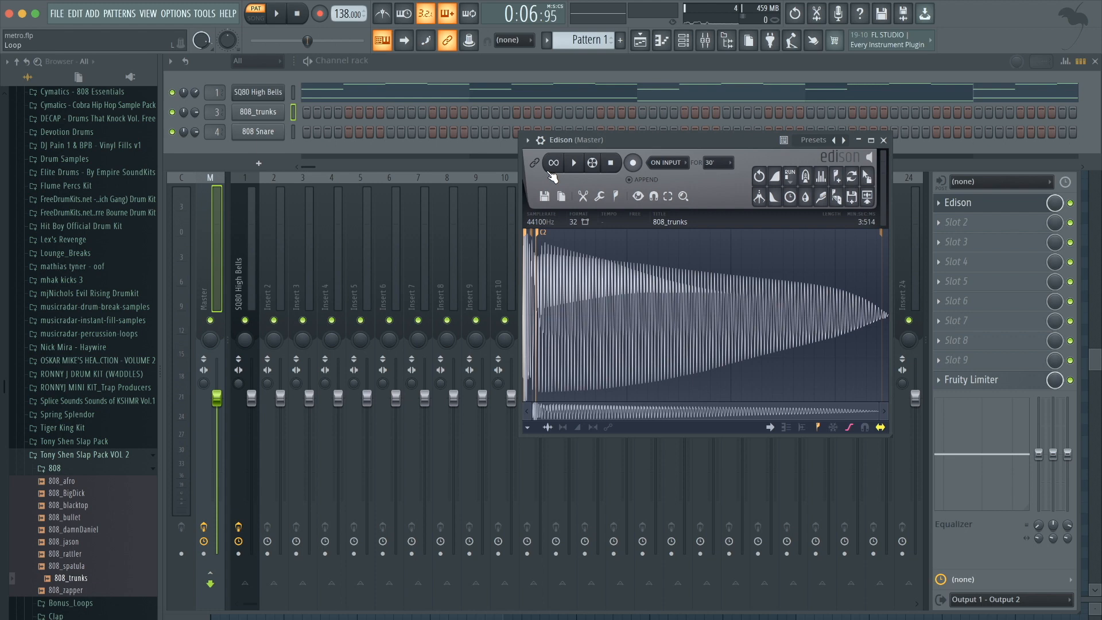
Open the piano roll, close Edison and the mixer, and switch the piano roll to the 808_trunks channel.
click(687, 39)
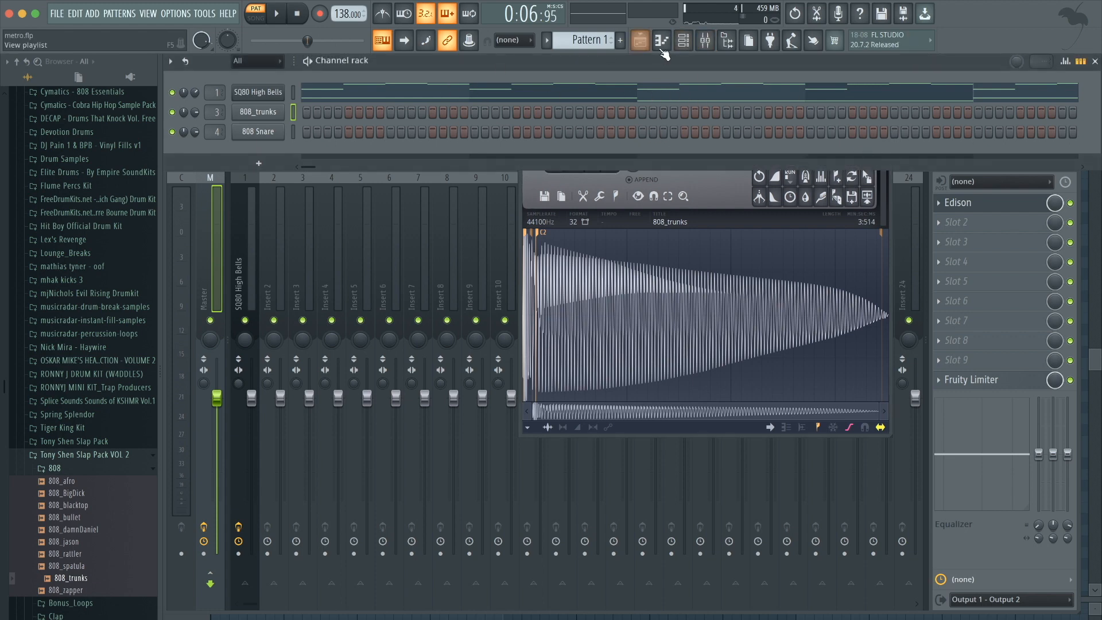
click(482, 93)
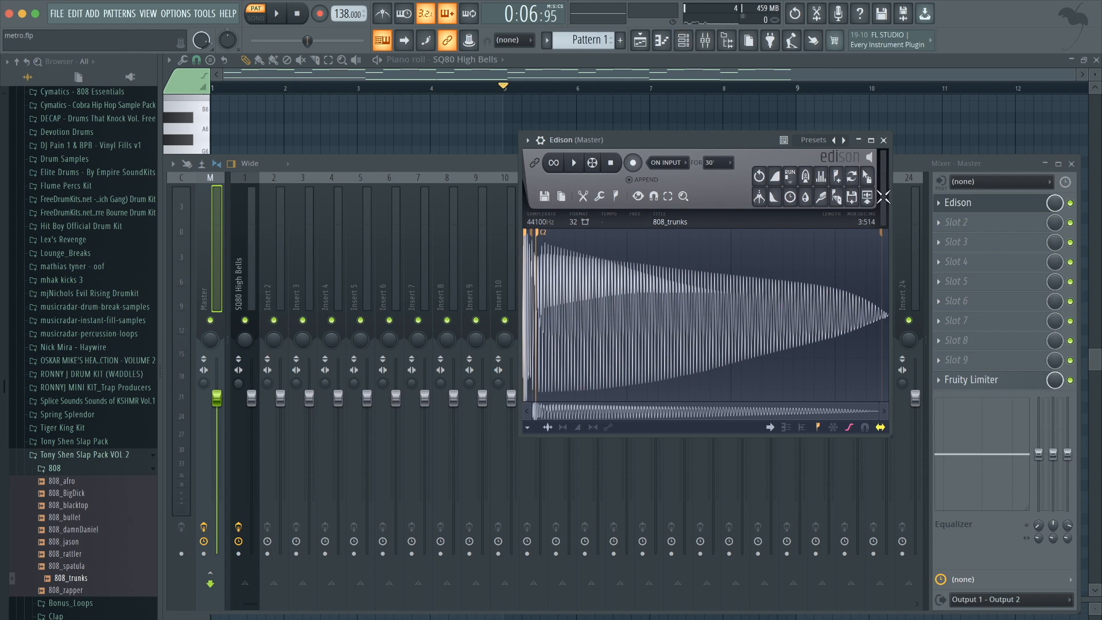
click(884, 140)
click(1072, 164)
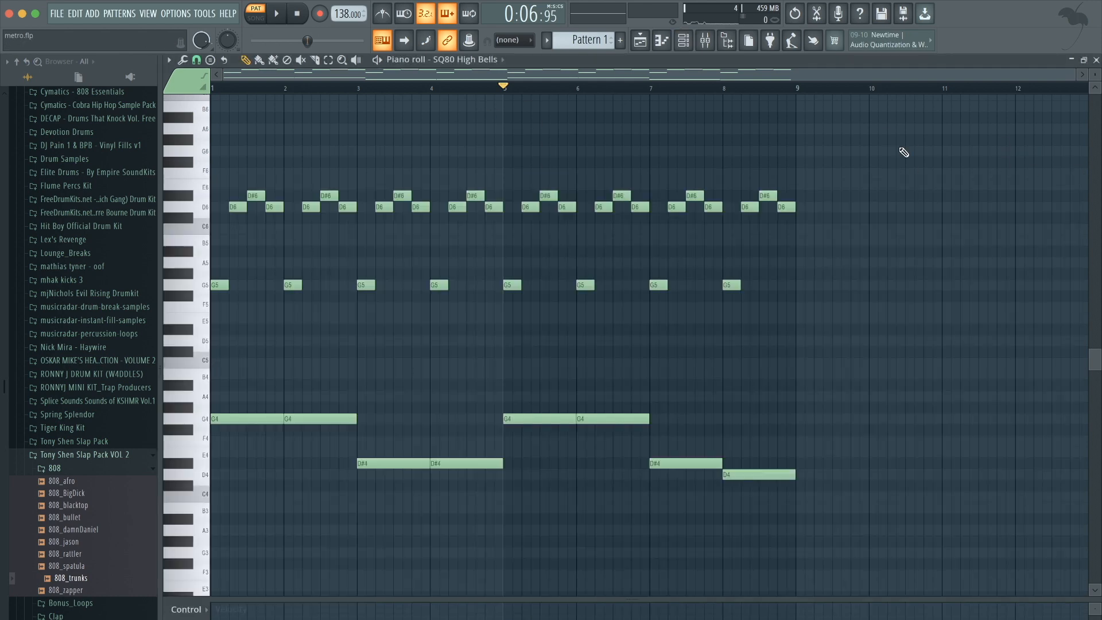
click(465, 60)
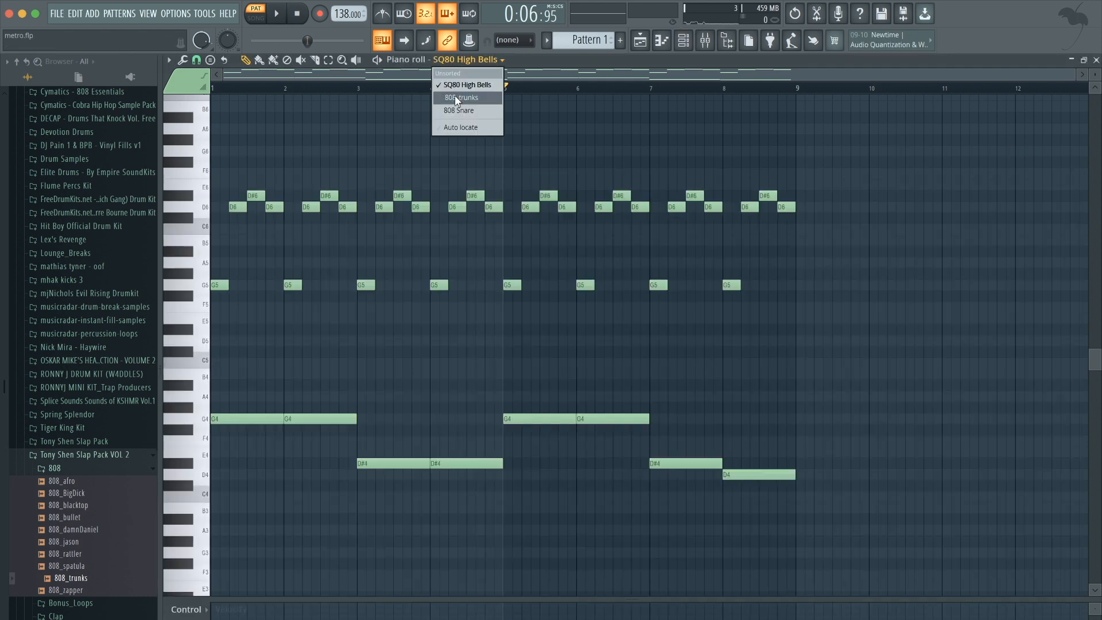
click(458, 98)
scroll(337, 243, down, 2)
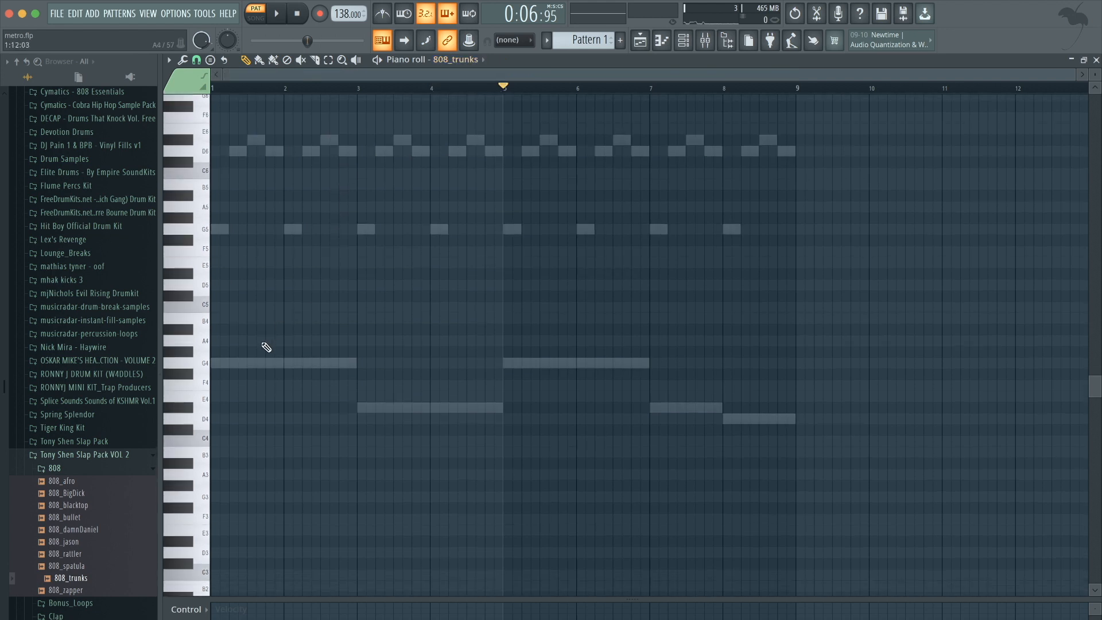
Draw an 808 note at bar 1 and transpose it up an octave to G5, playing it back.
drag(244, 363, 217, 363)
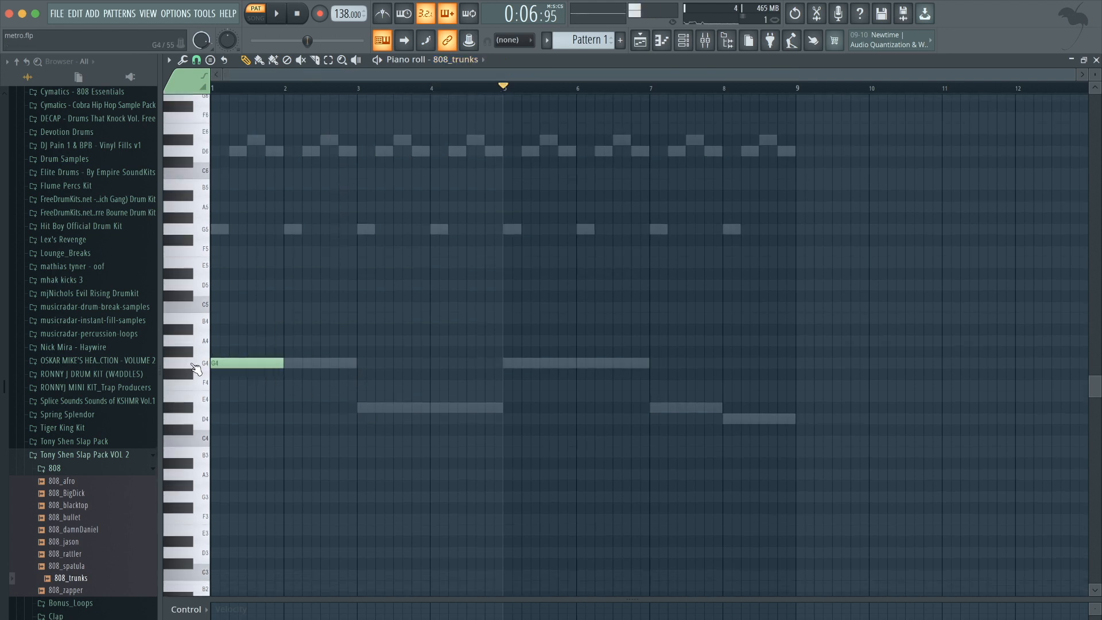
key(ctrl+Up)
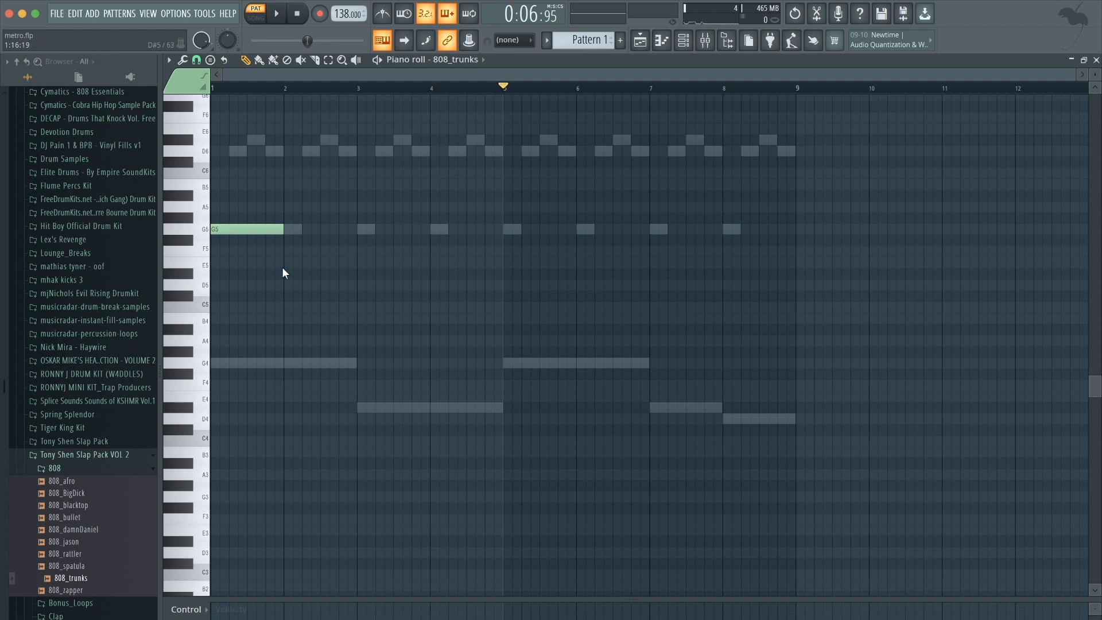
key(space)
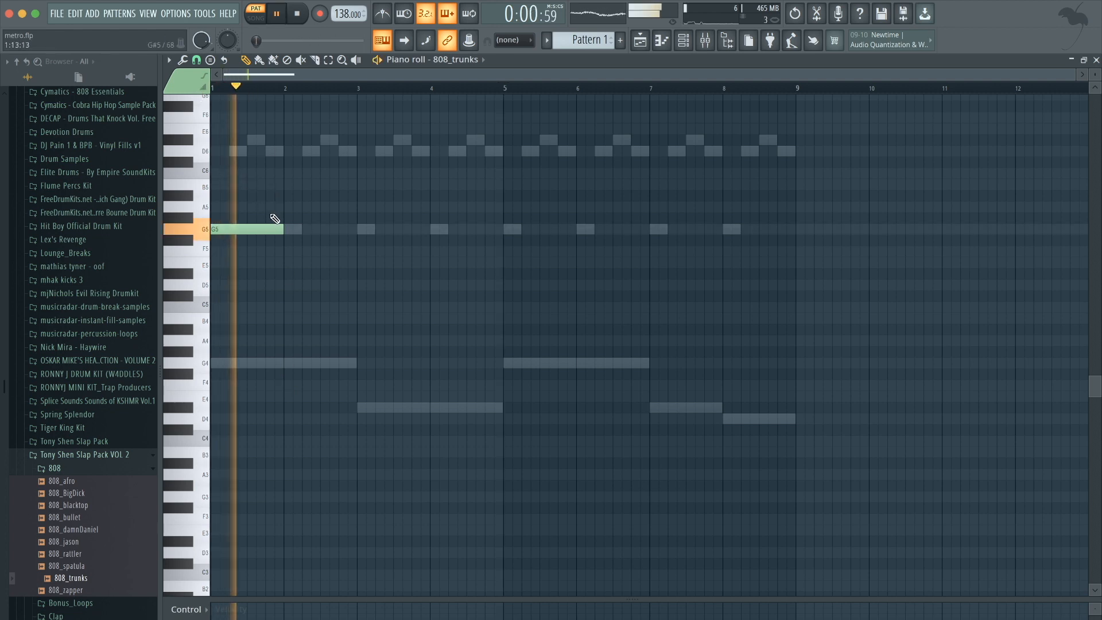
key(space)
Add two more G5 808 notes following the first one, up to about bar 3.
mouse_move(282, 227)
mouse_down()
mouse_move(260, 228)
mouse_move(283, 229)
mouse_up()
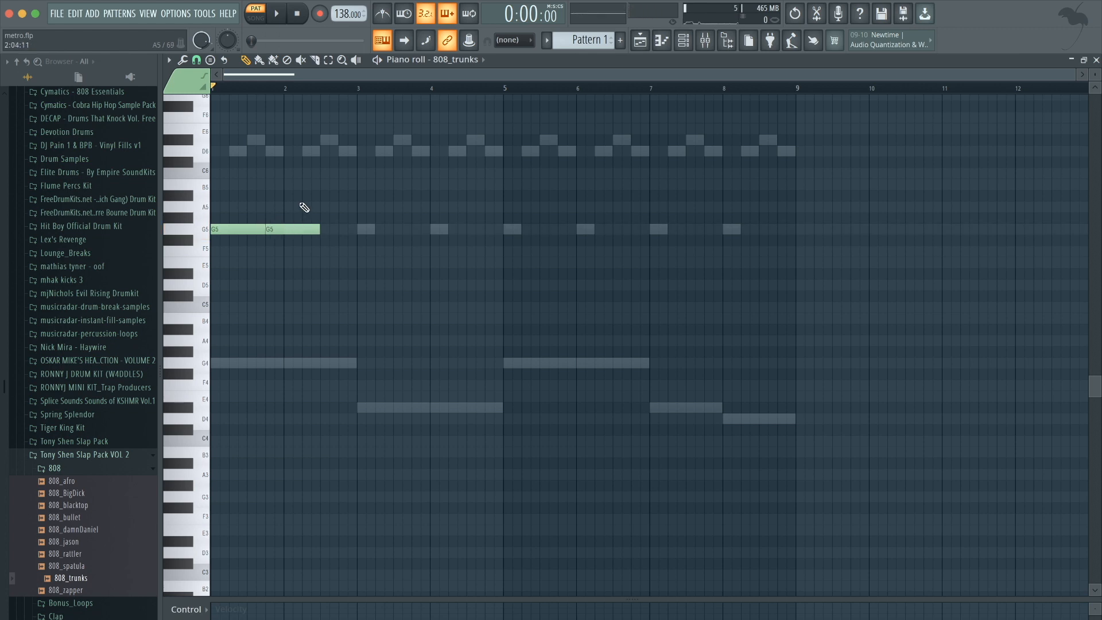
key(space)
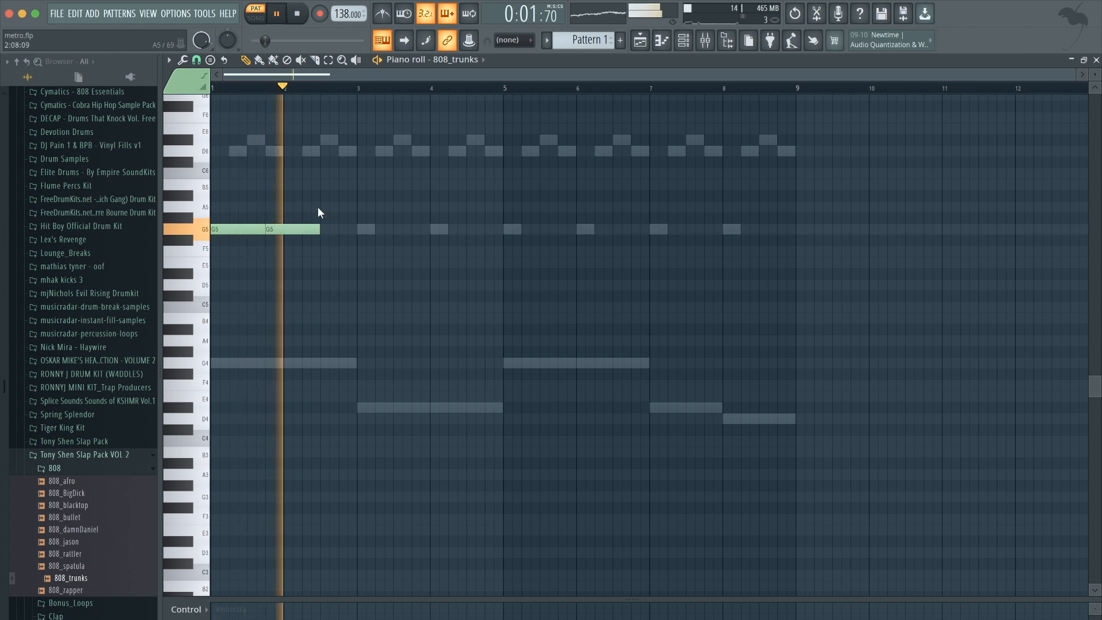
key(space)
click(325, 228)
key(space)
drag(325, 228, 320, 229)
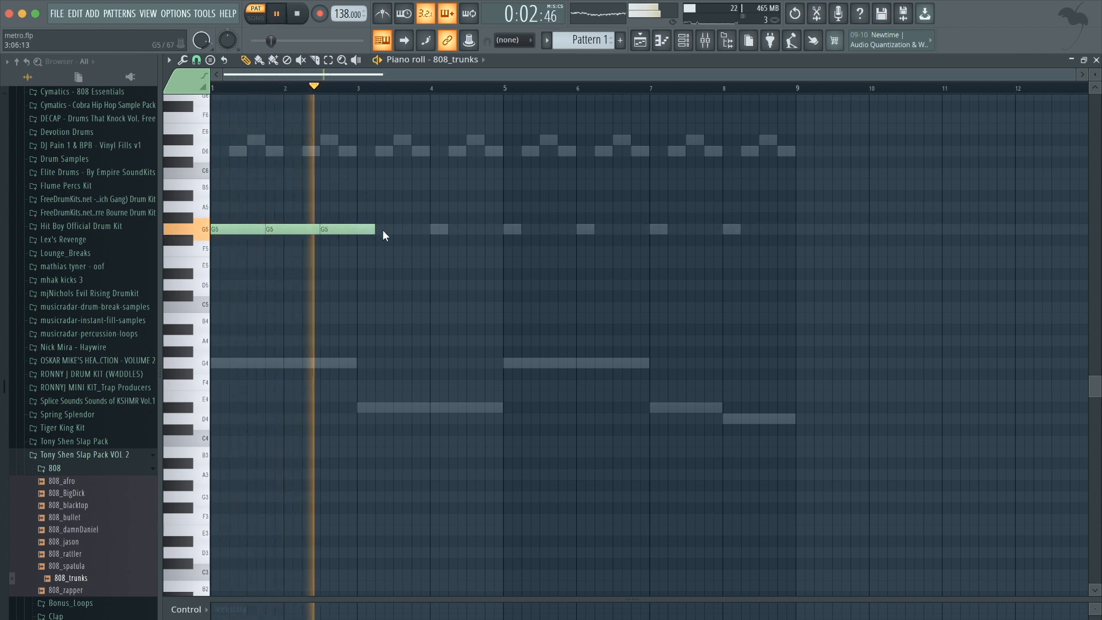
key(space)
Add an 808 note at bar 3, move it to D#5, and trim the preceding G5 note to end at bar 3.
click(370, 284)
drag(369, 285, 360, 285)
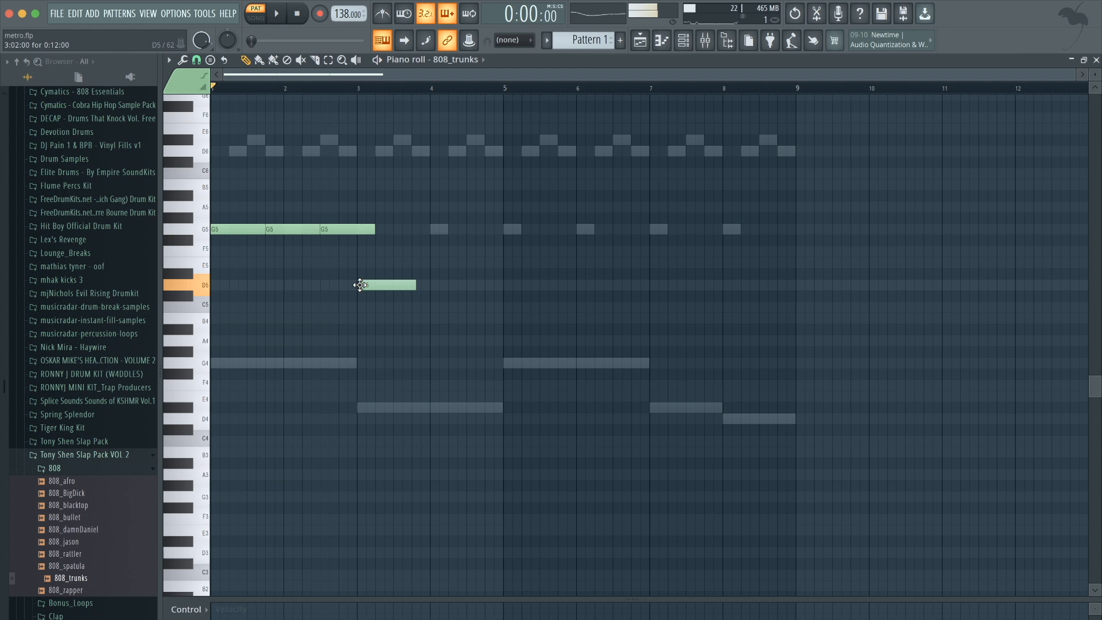
key(space)
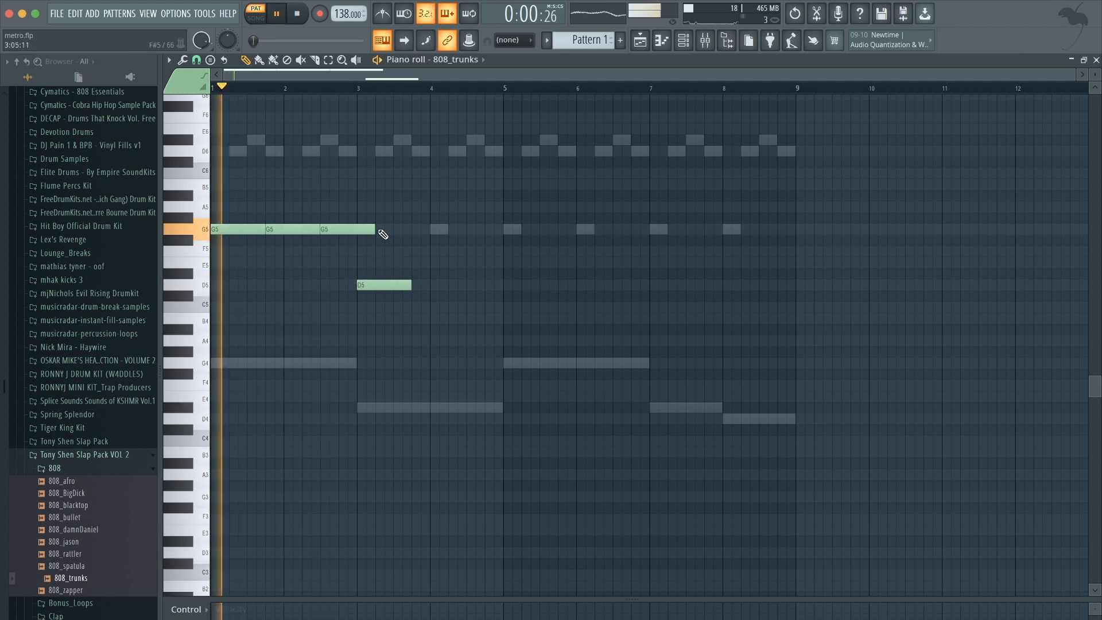
drag(376, 229, 356, 229)
drag(376, 284, 375, 273)
key(space)
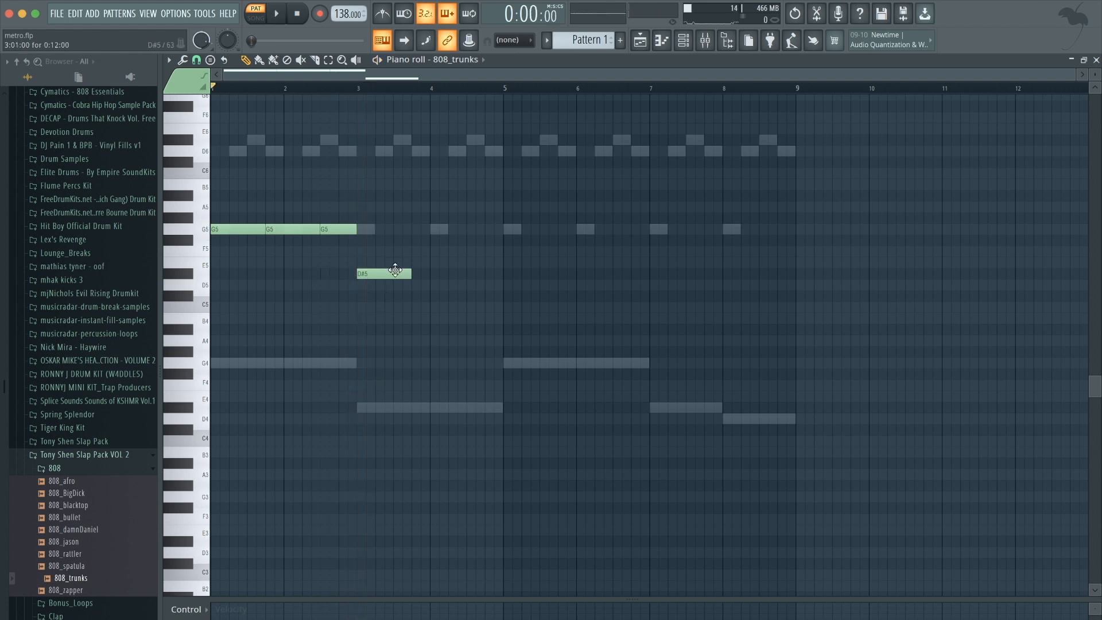
key(space)
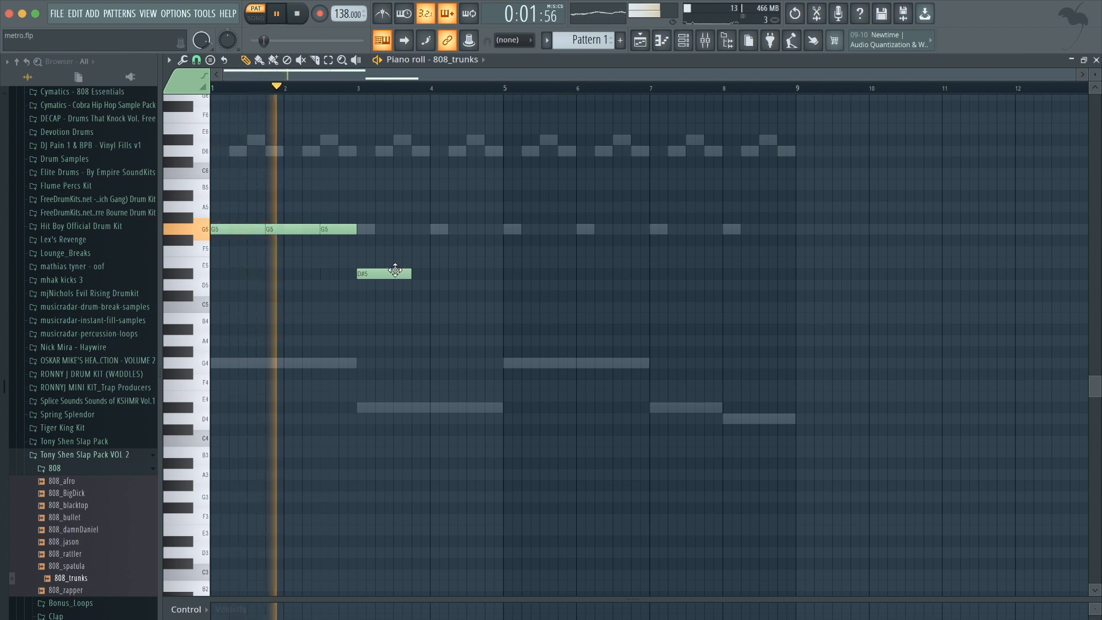
key(space)
Add short D#5 808 notes from about bar 4.25 up to bar 5 and adjust their lengths.
click(449, 273)
click(433, 87)
key(space)
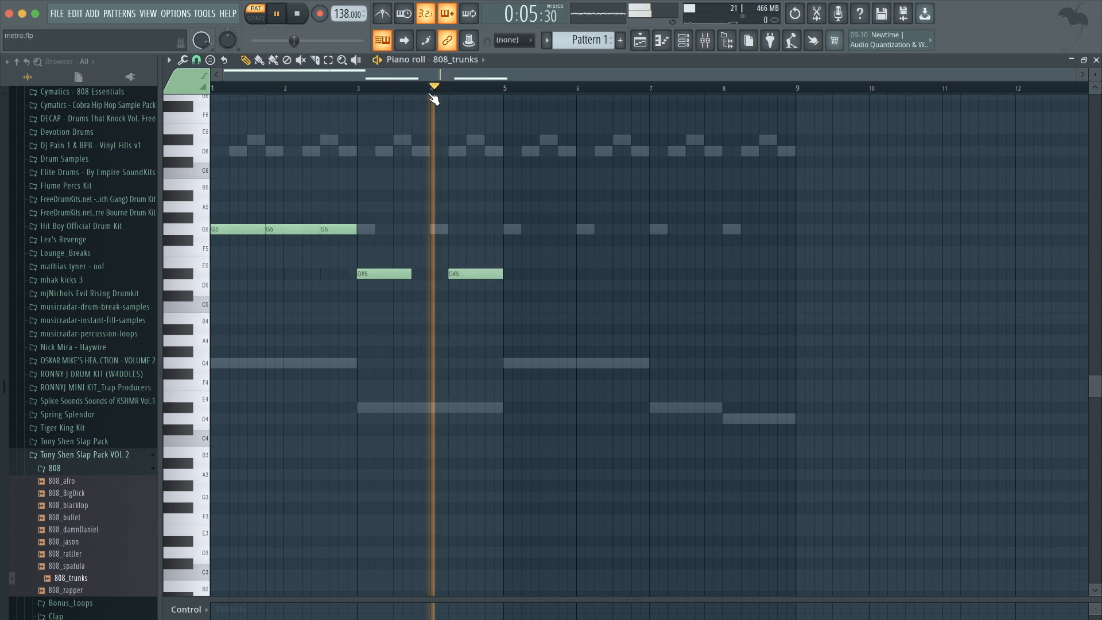
key(space)
drag(488, 273, 456, 274)
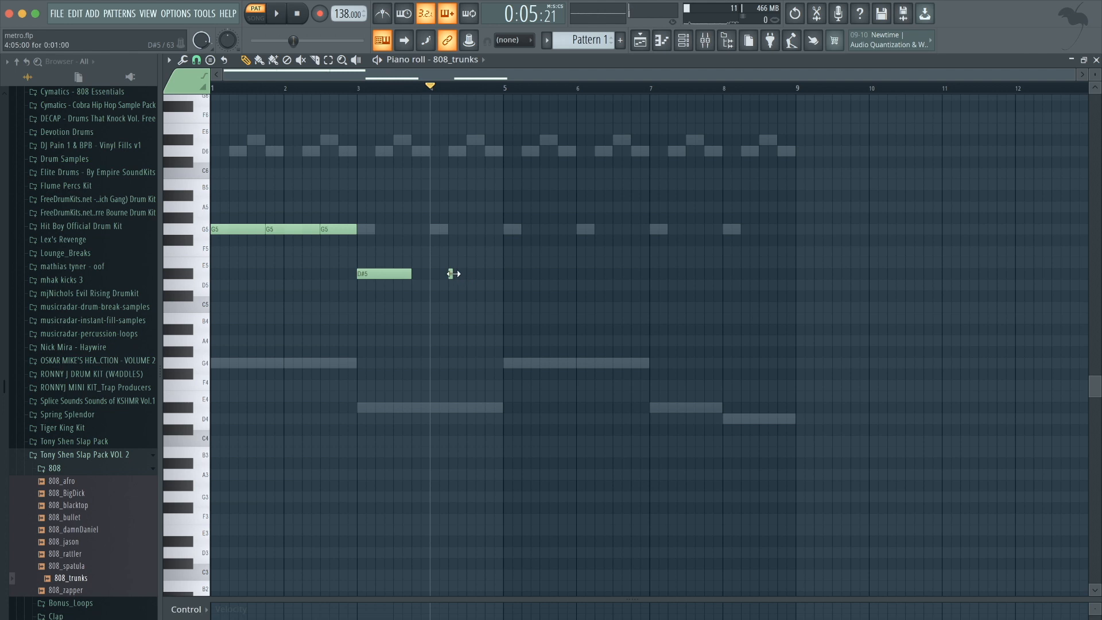
drag(457, 274, 466, 274)
key(space)
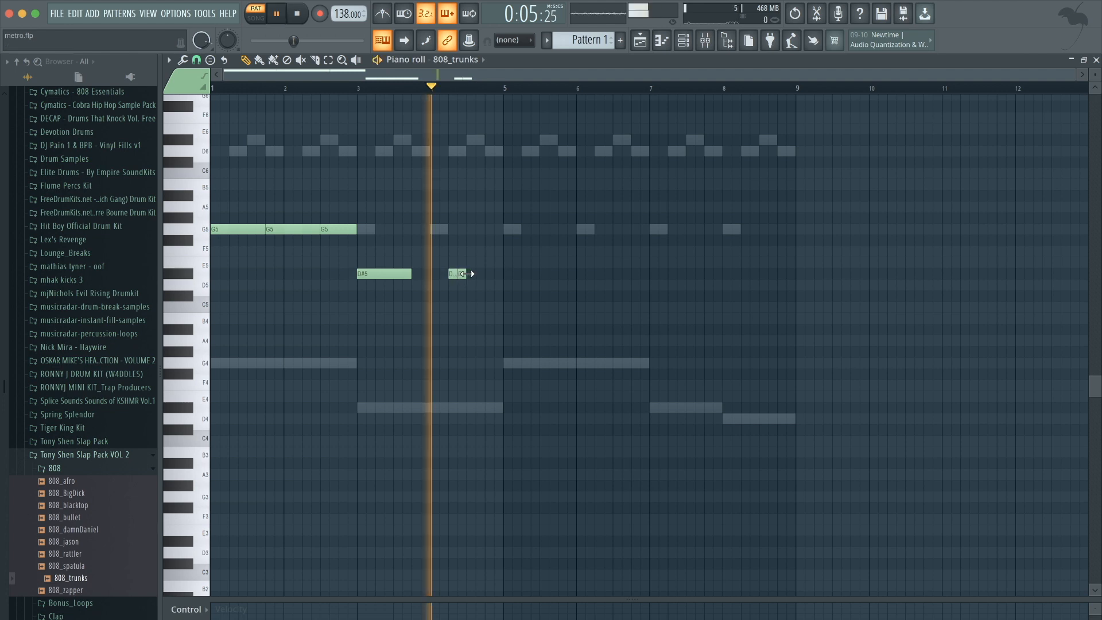
key(space)
click(479, 274)
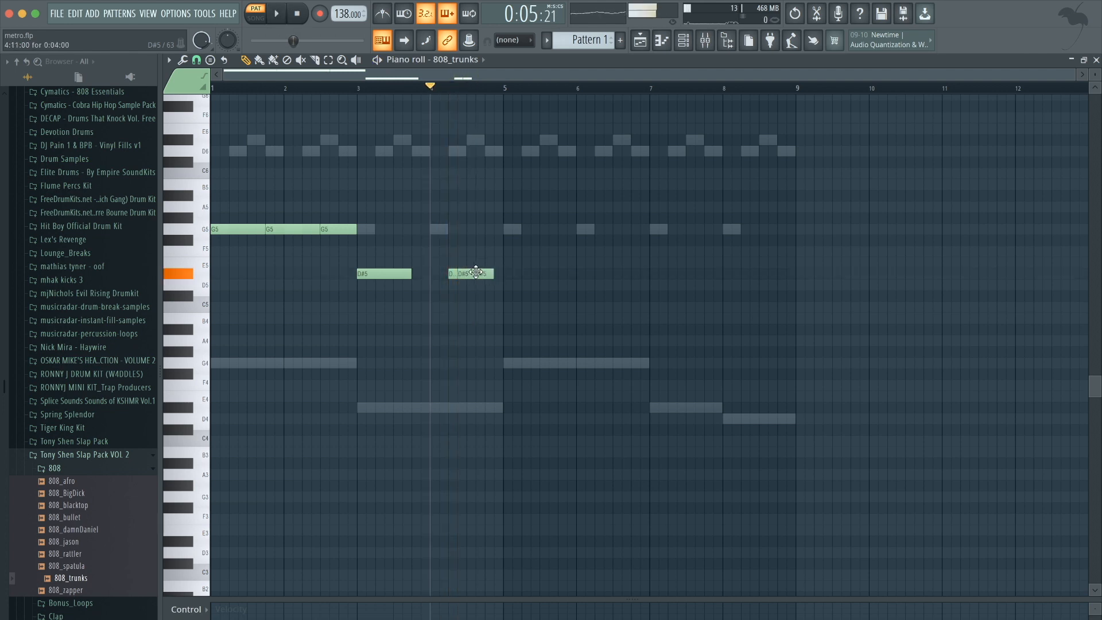
key(space)
drag(495, 273, 502, 273)
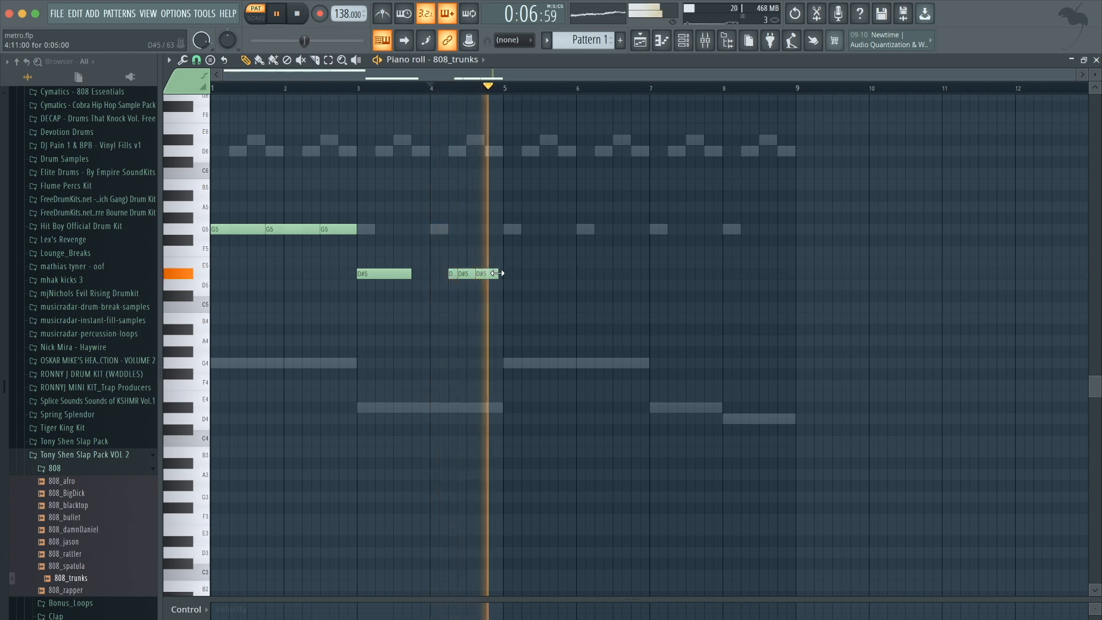
key(space)
Add G5 808 notes from bar 5 through bar 7.
click(511, 230)
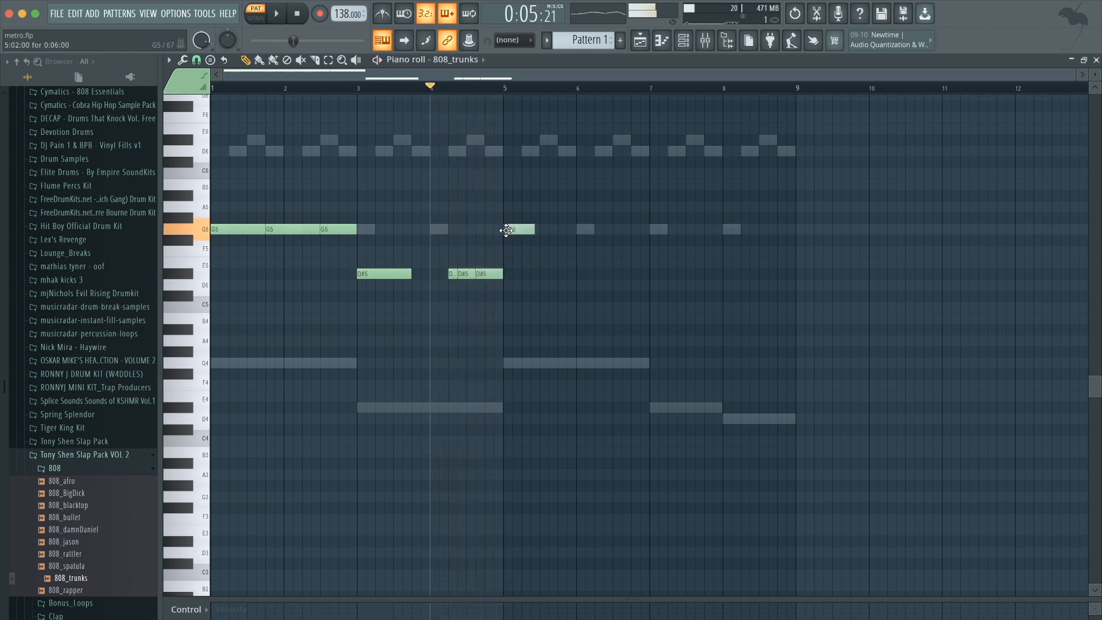
click(515, 229)
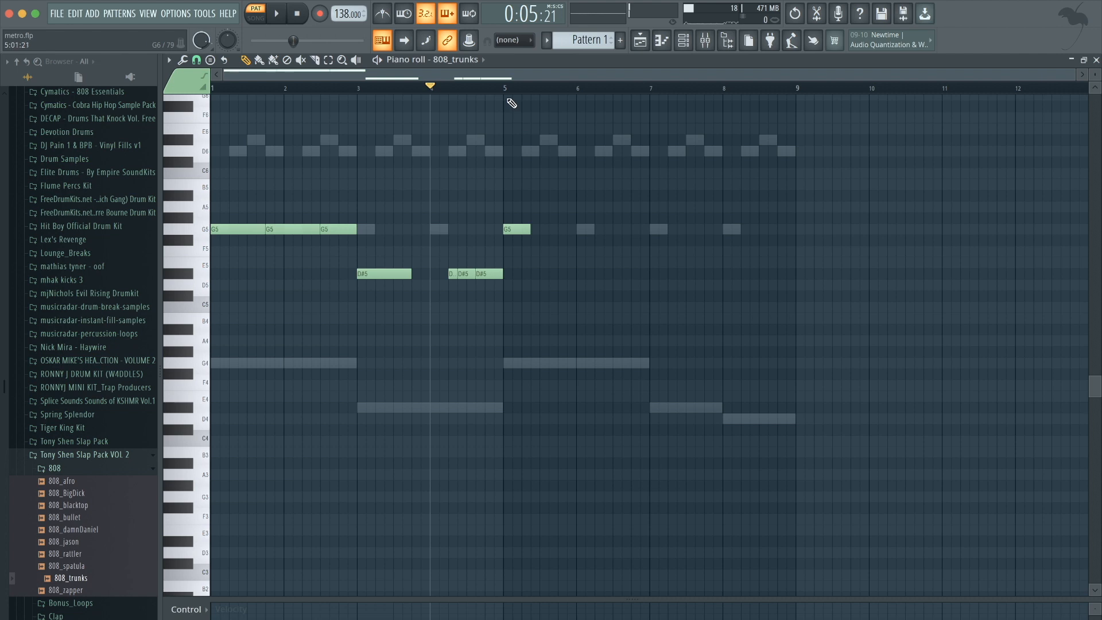
key(space)
key(space)
key(space)
drag(558, 229, 605, 229)
click(600, 228)
key(space)
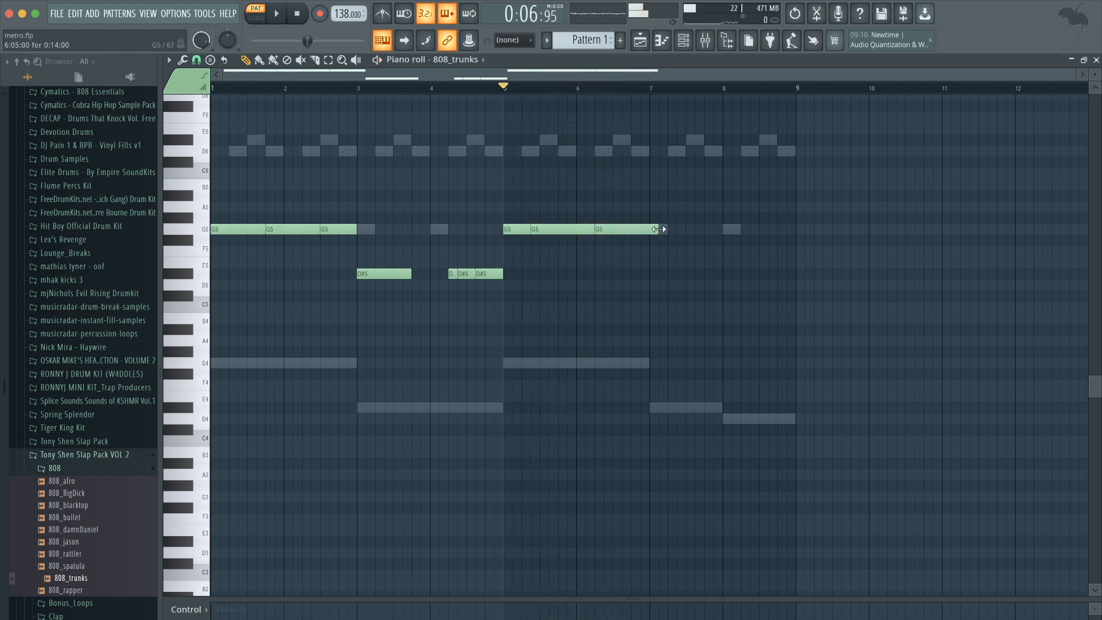
key(space)
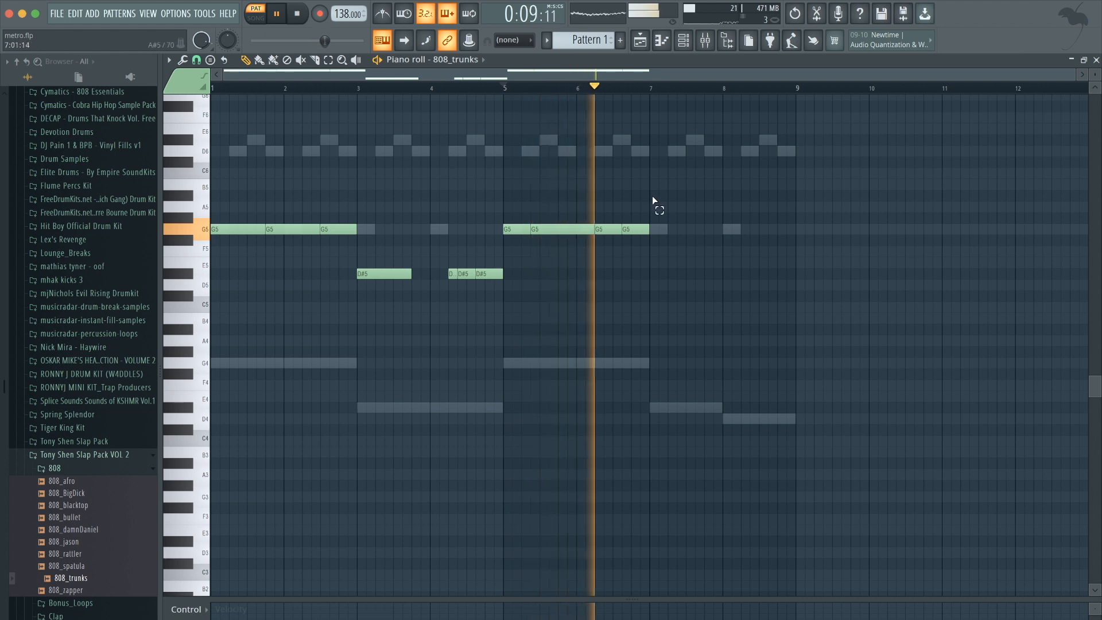
Place a D#5 808 note at bar 7 and extend it to about bar 7.75.
key(space)
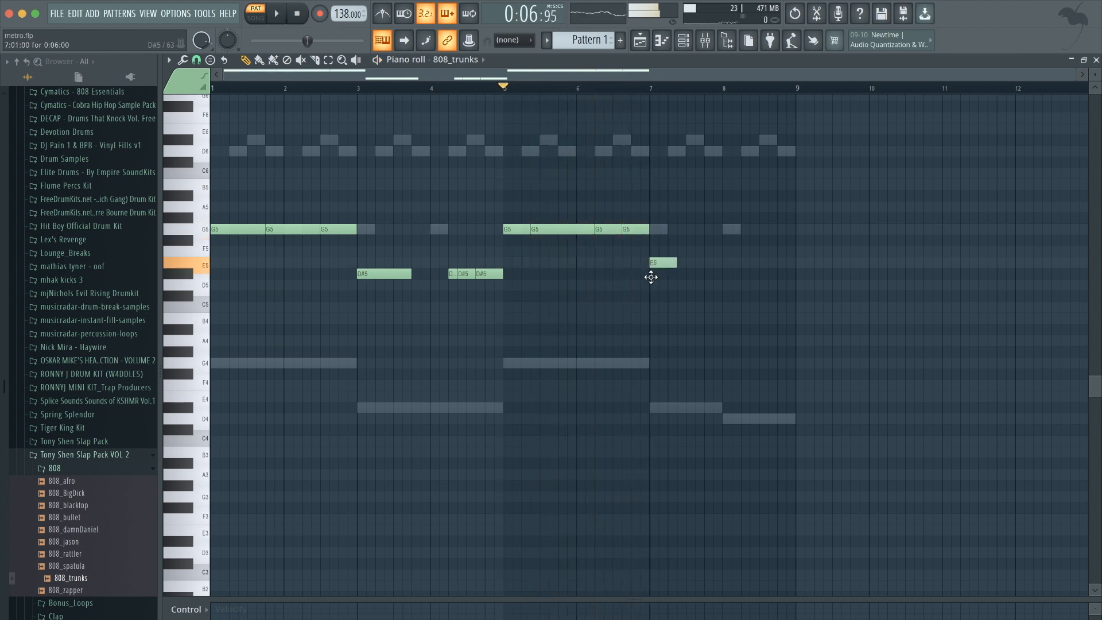
key(space)
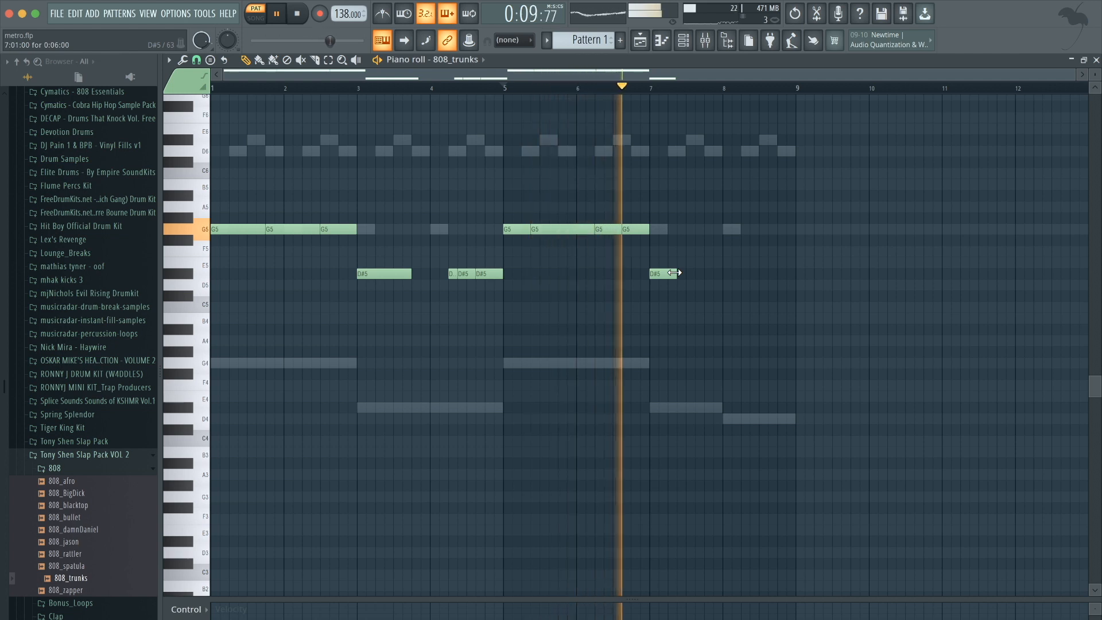
drag(677, 273, 705, 273)
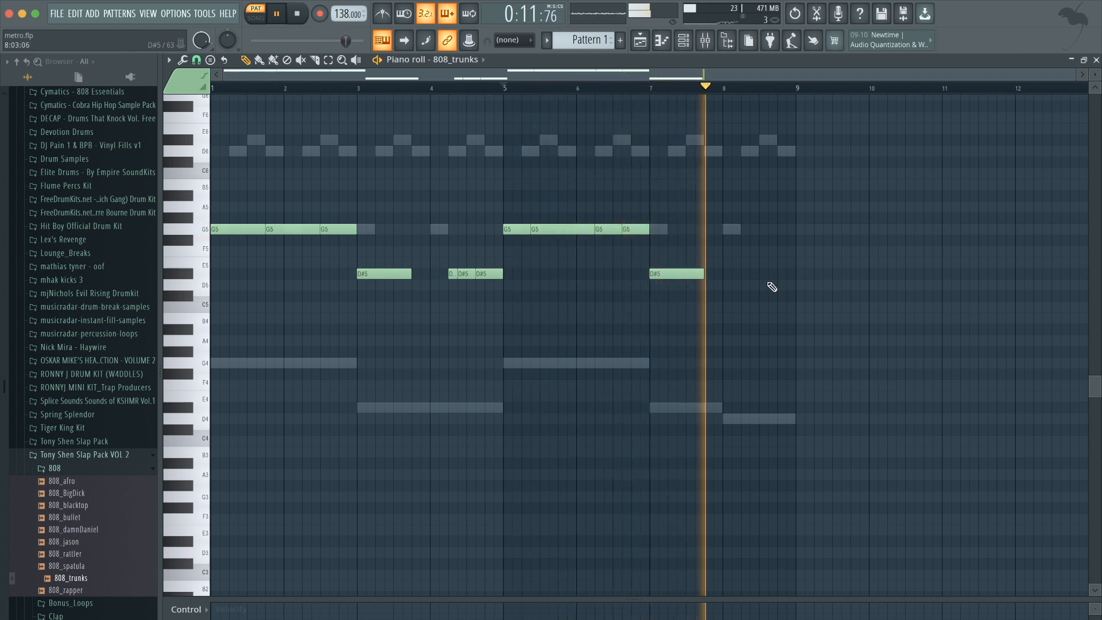
key(space)
Add D5 808 notes from about bar 8.25 to bar 9.
click(743, 284)
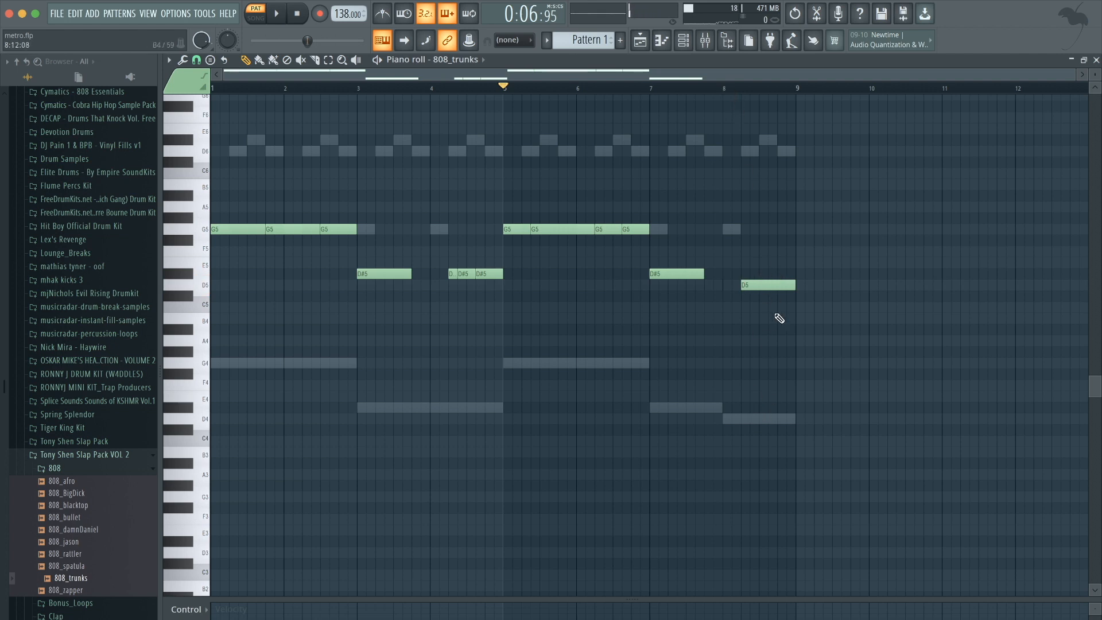
key(space)
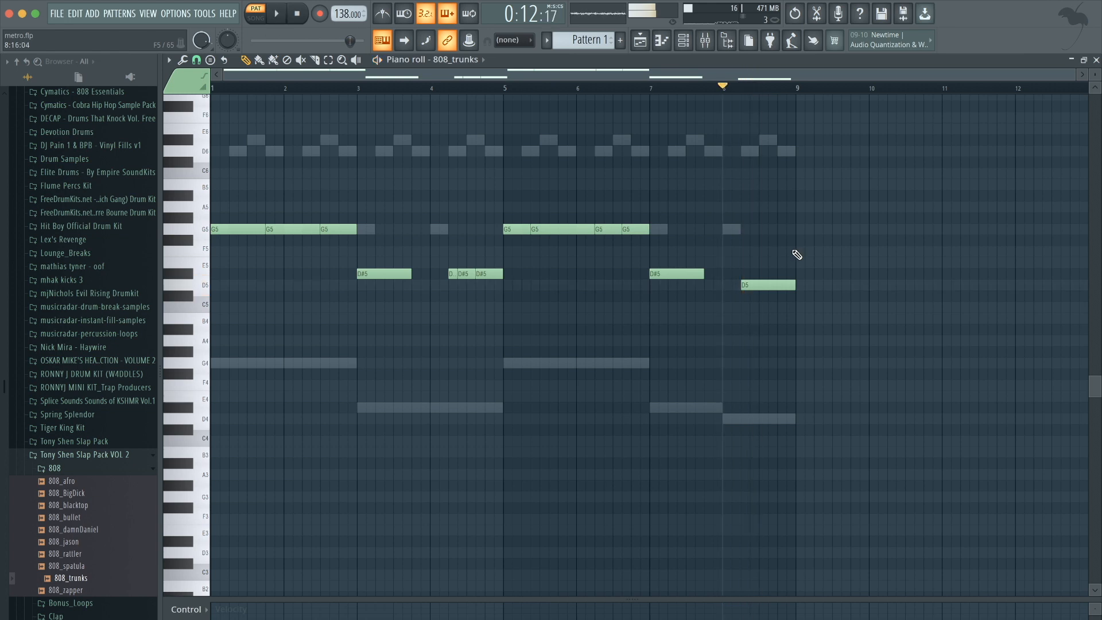
scroll(794, 254, up, 4)
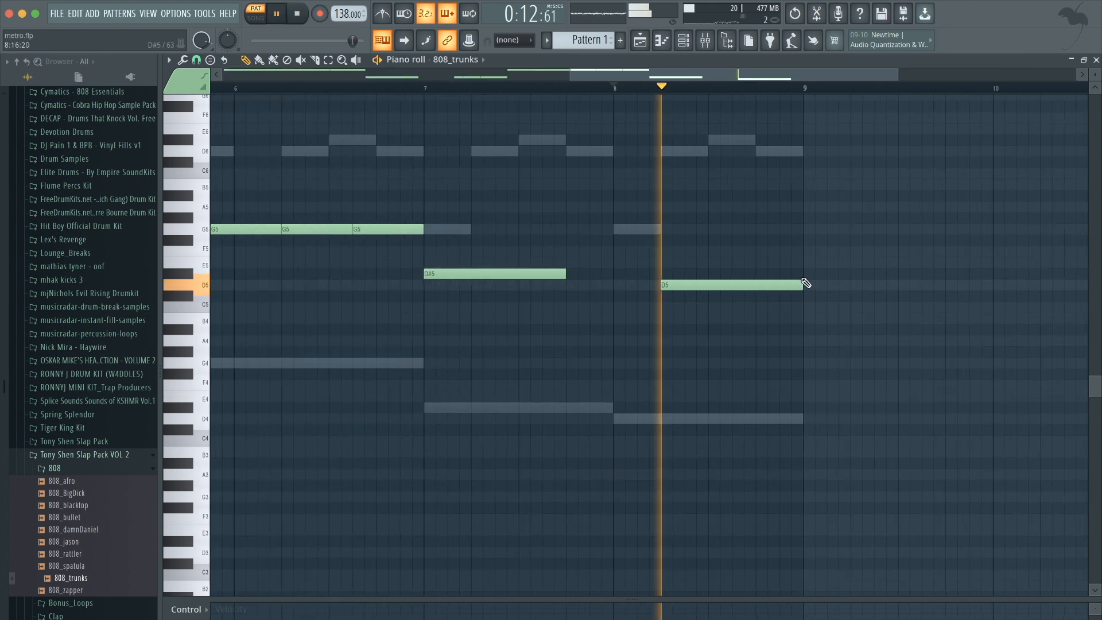
key(space)
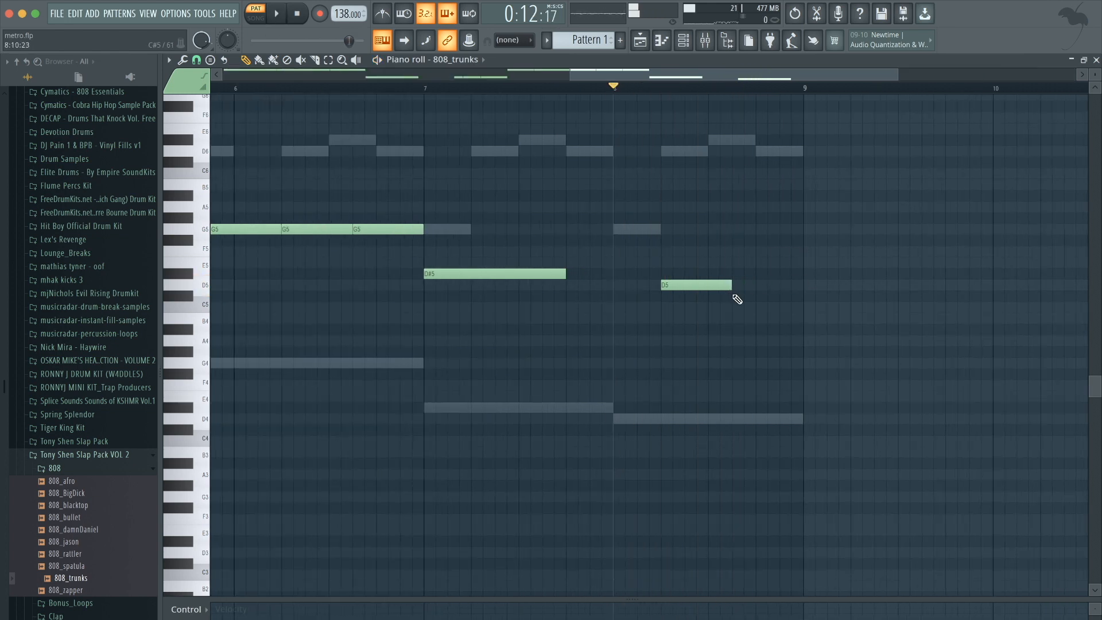
key(space)
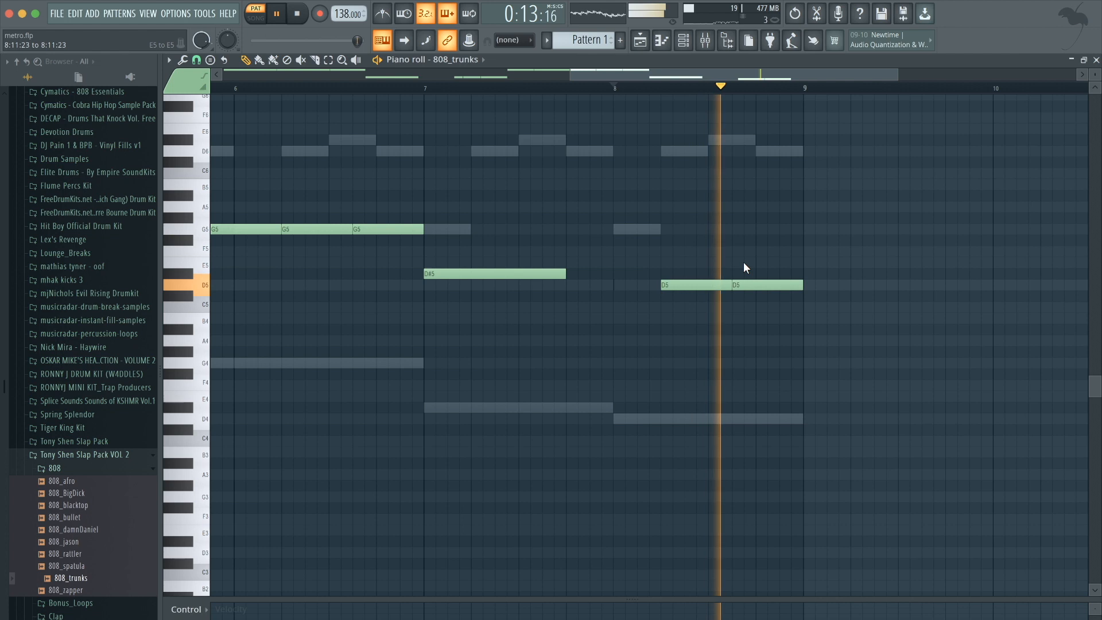
Replace the 808 Snare channel's sample with snare_chase from the Tony Shen Slap Pack VOL 2 Snare folder.
scroll(742, 264, down, 4)
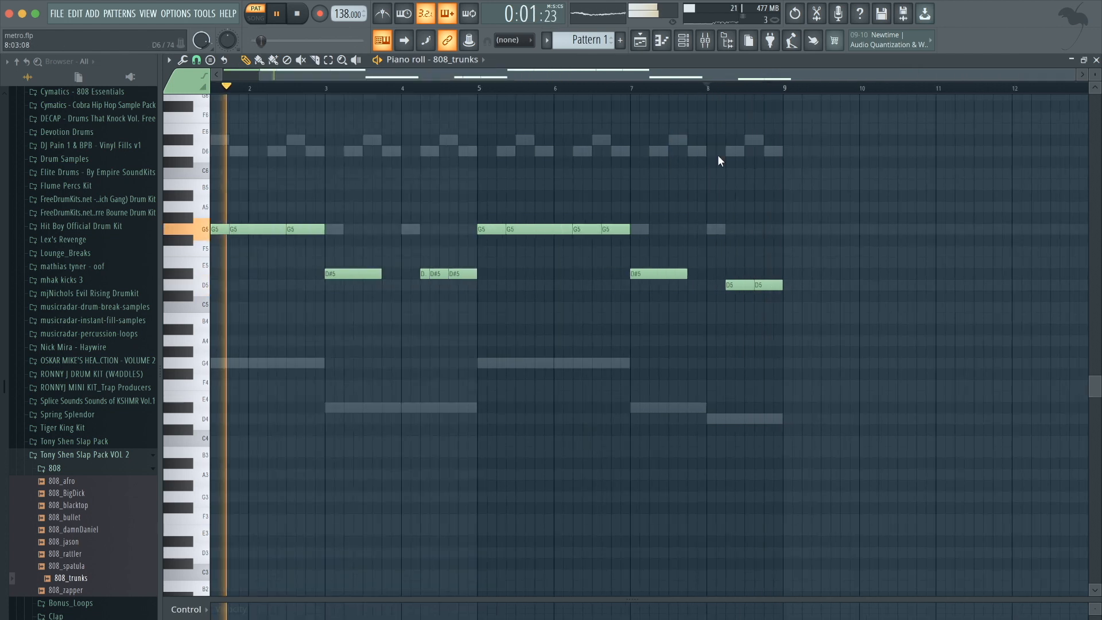
scroll(718, 153, down, 1)
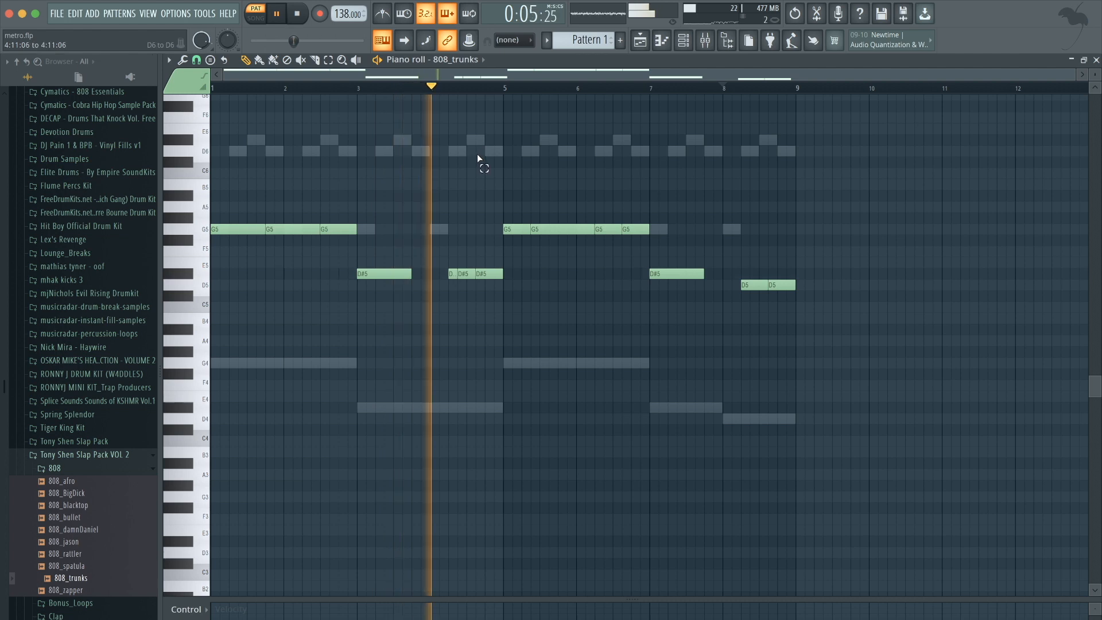
click(684, 41)
key(space)
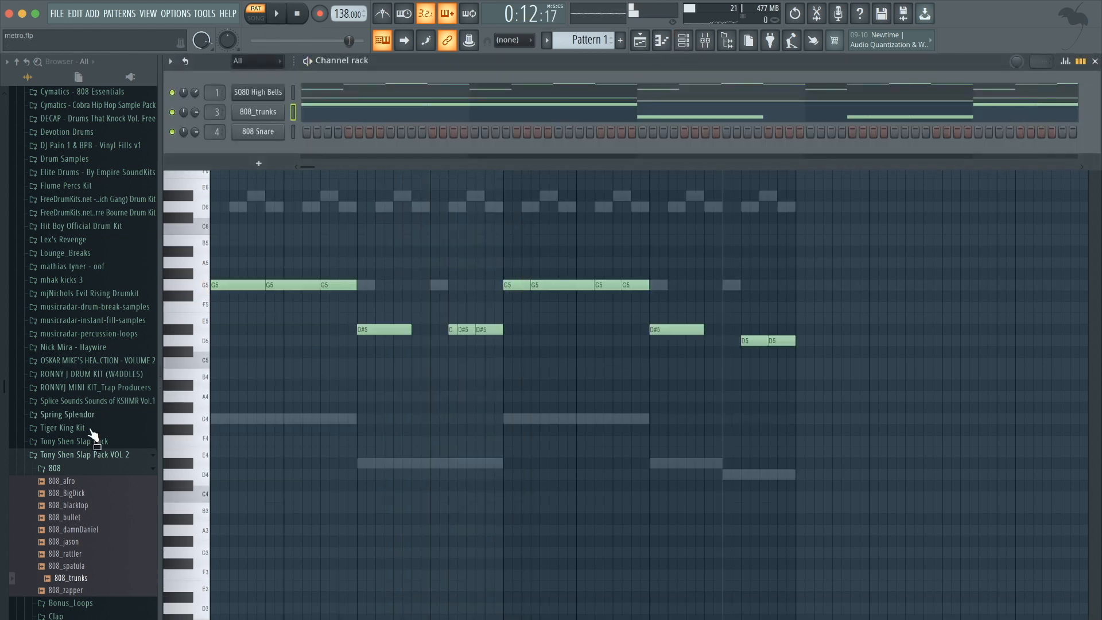
click(75, 470)
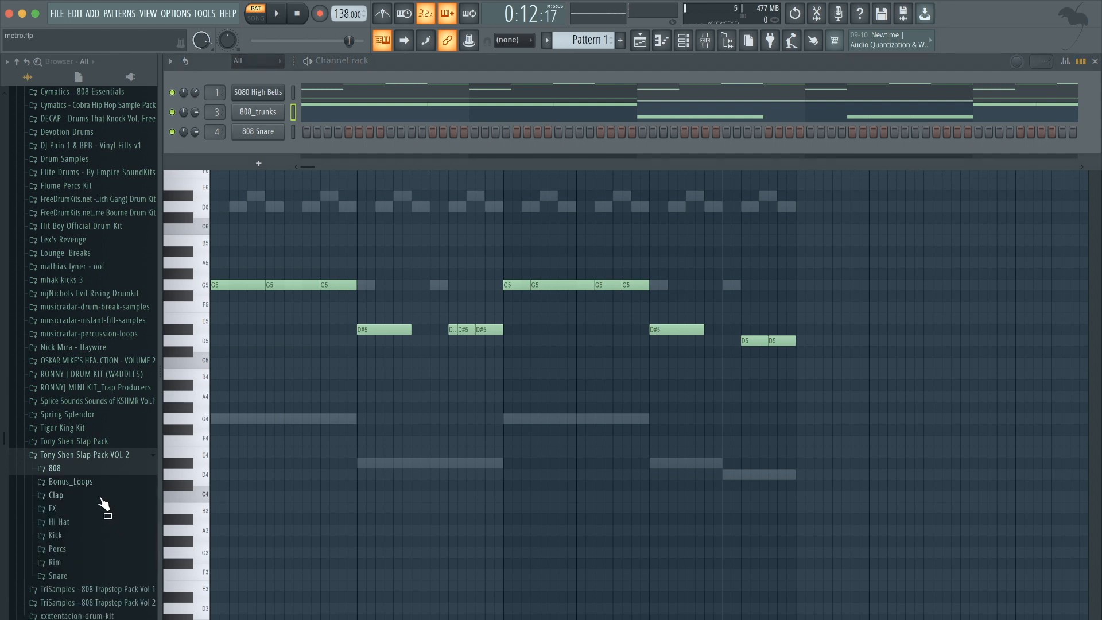
click(76, 576)
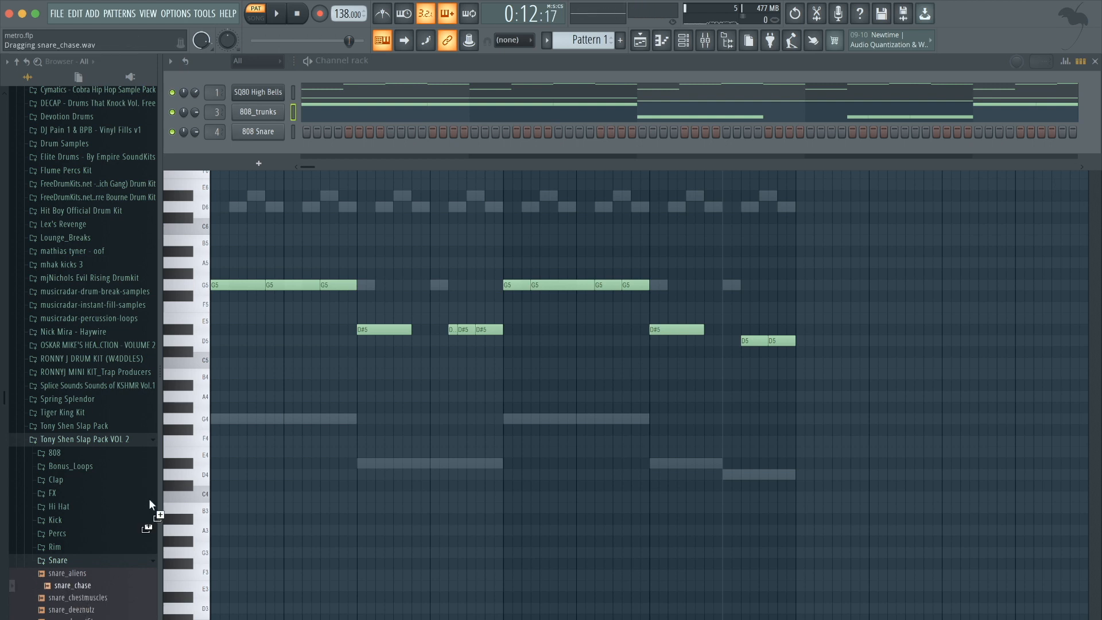
drag(248, 144, 249, 136)
Add clap_cabo from the Clap folder as a new channel and place a clap on the third beat of each bar.
click(66, 478)
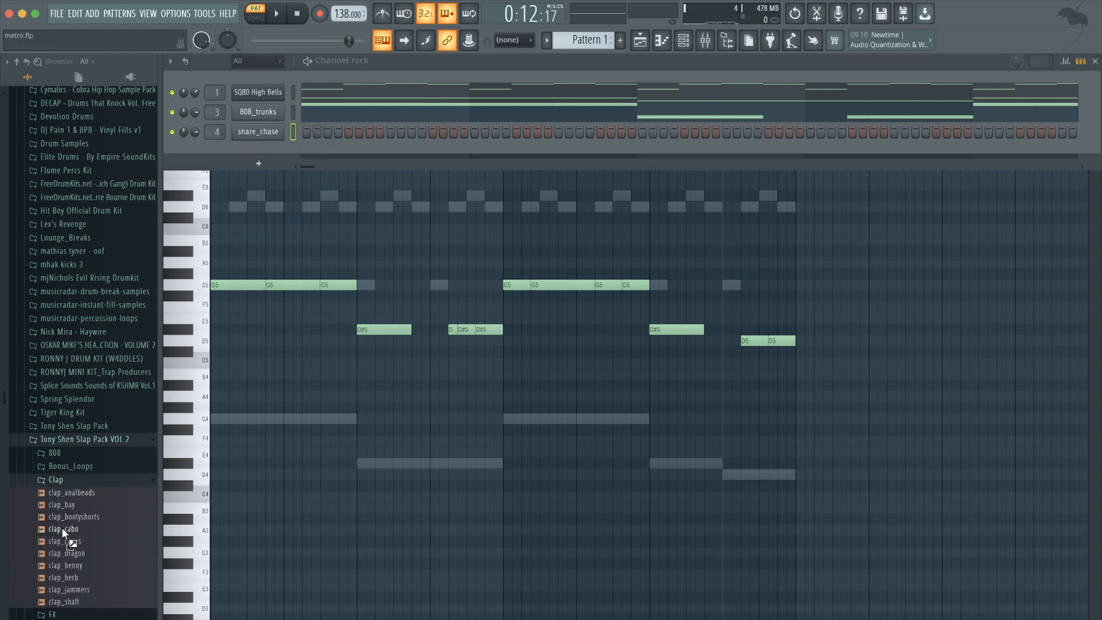
drag(54, 528, 245, 198)
drag(254, 151, 253, 142)
click(390, 151)
key(space)
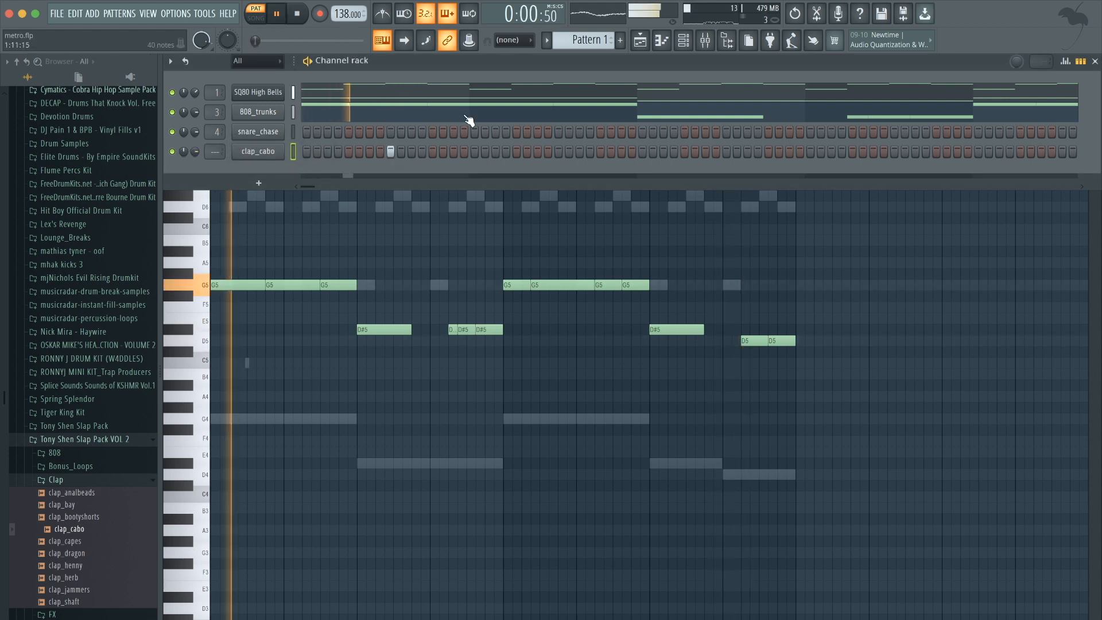
click(559, 151)
click(726, 151)
click(894, 150)
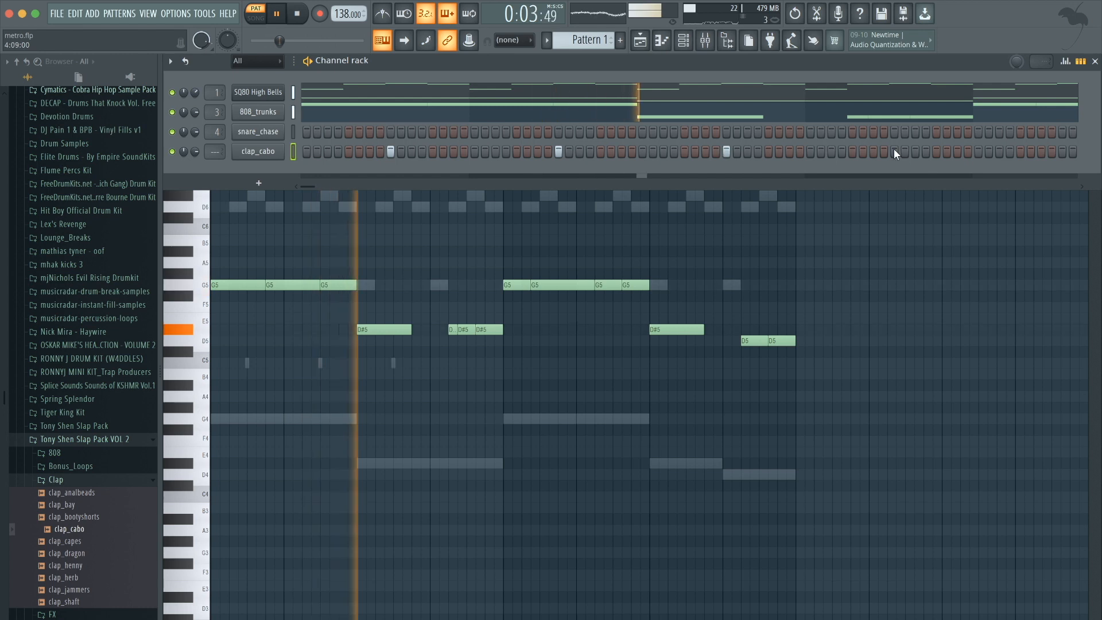
Open the clap_cabo piano roll and play back the clap notes across the eight bars.
click(1080, 62)
click(609, 152)
key(space)
drag(631, 397, 315, 310)
super+click(315, 310)
drag(235, 307, 496, 389)
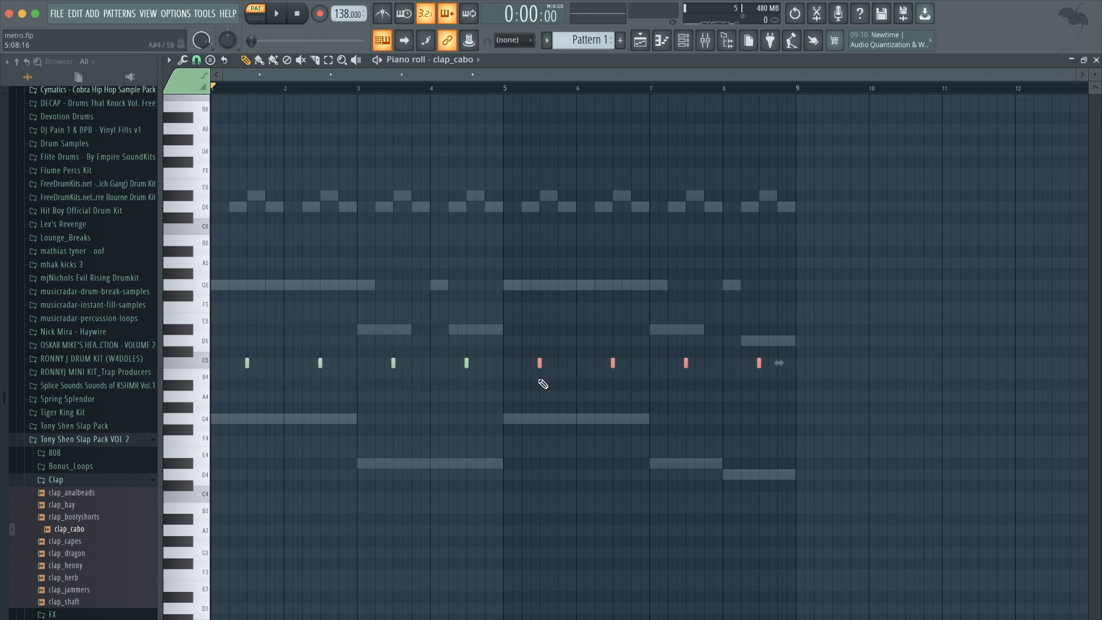
key(space)
key(F6)
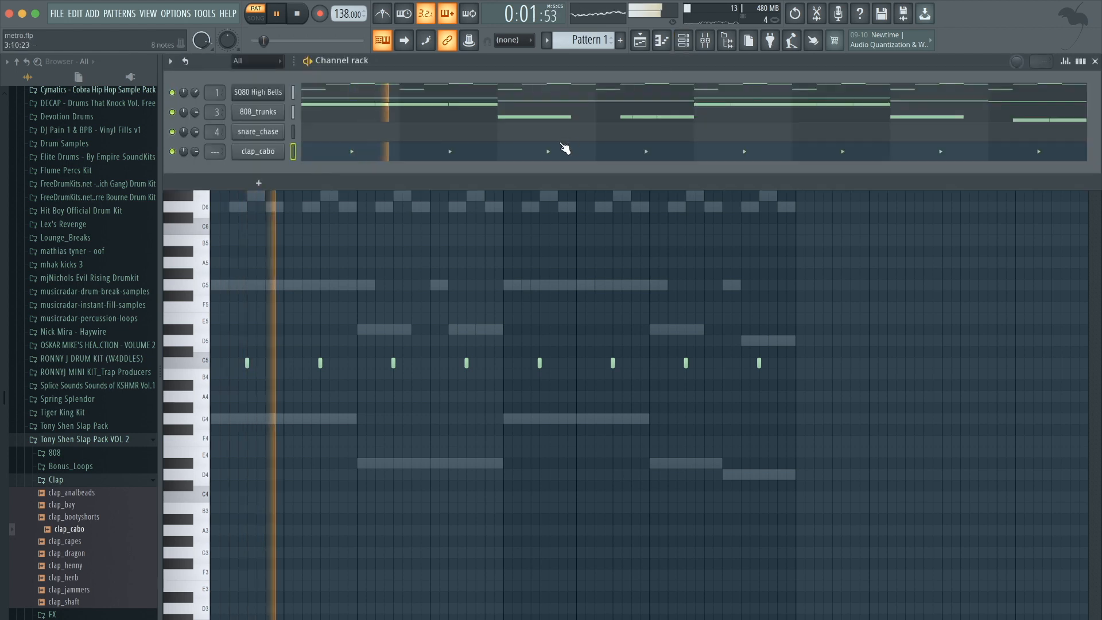
click(1080, 62)
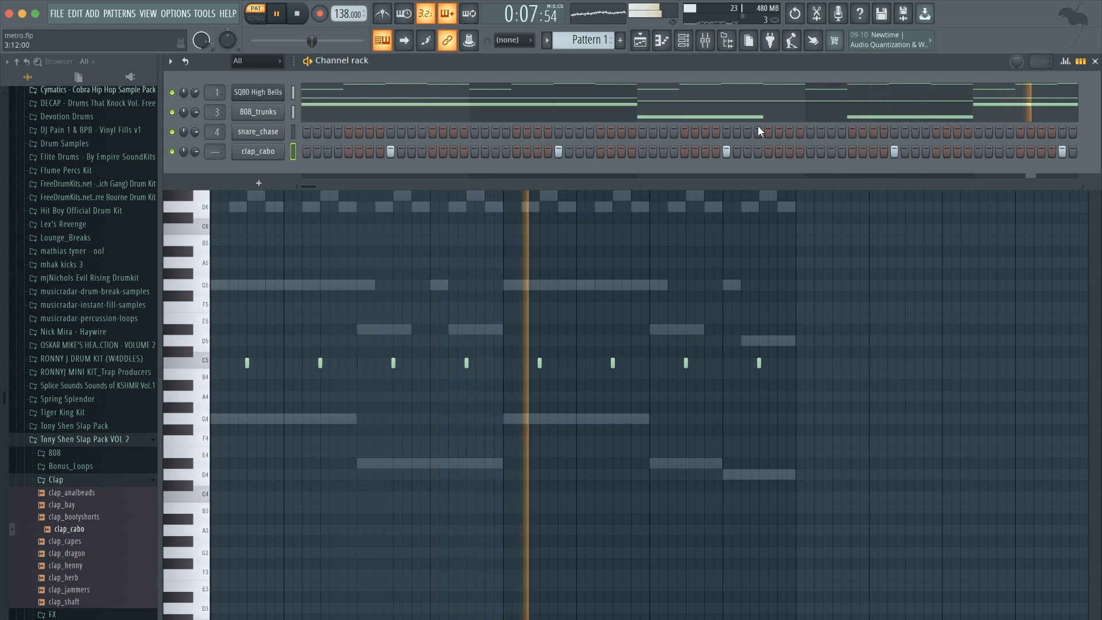
key(space)
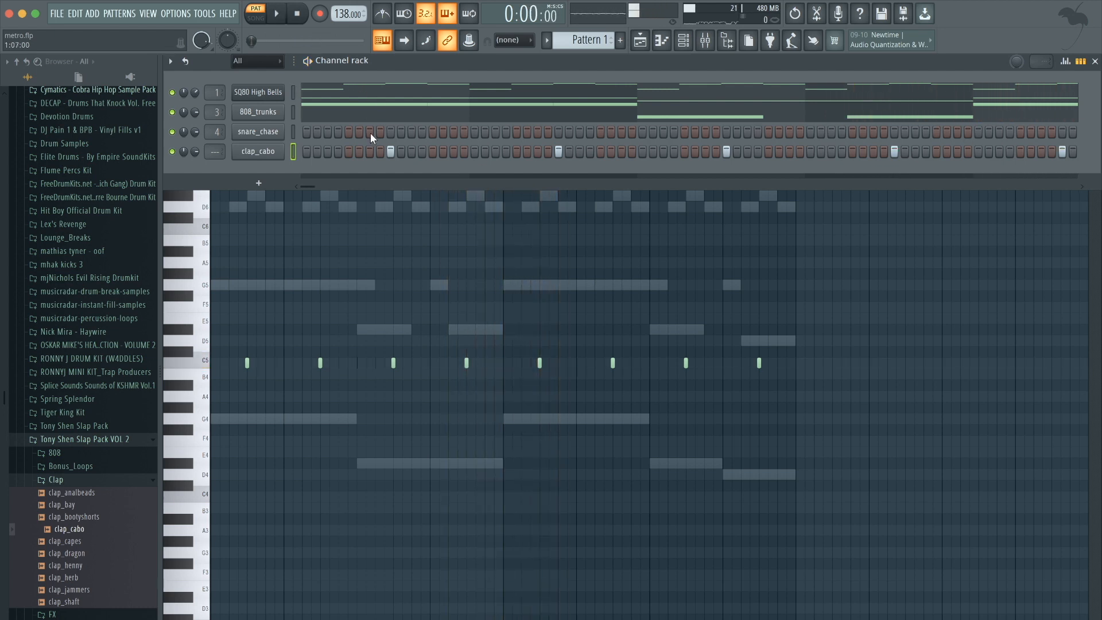
Program extra snare_chase hits on several steps in the channel rack.
key(space)
click(454, 132)
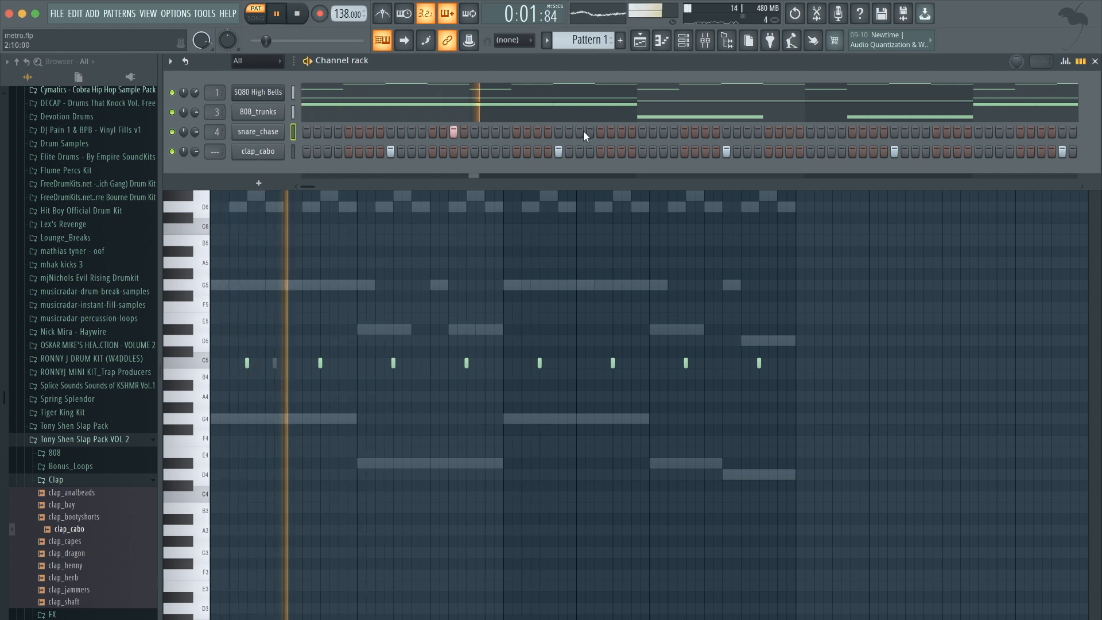
click(790, 132)
click(832, 132)
click(957, 132)
click(1080, 60)
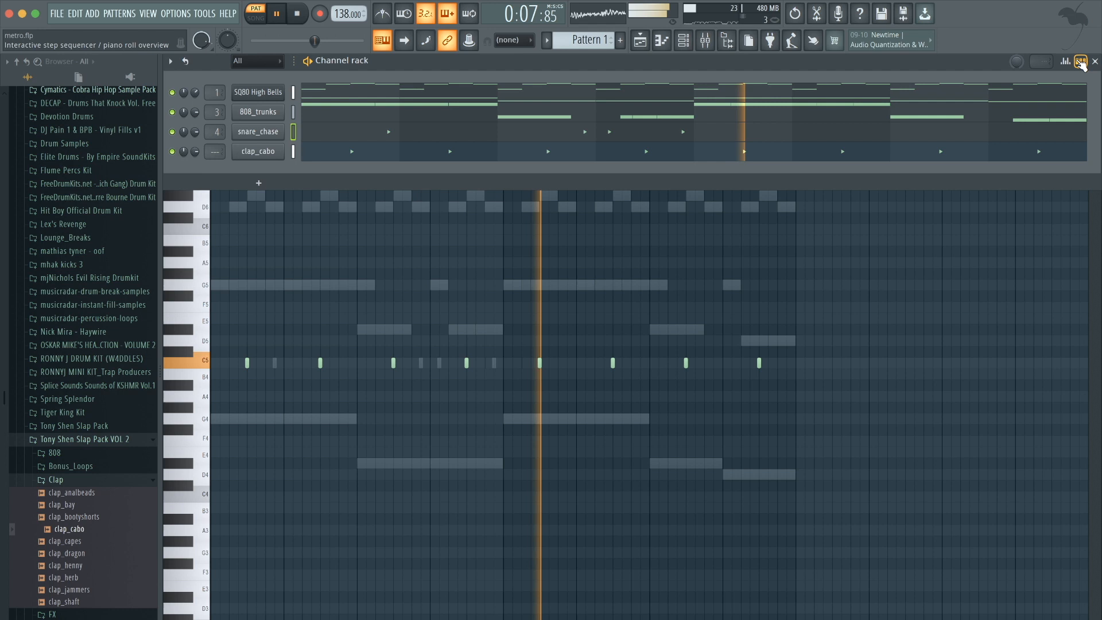
Adjust the snare_chase notes in its piano roll, adding quick snare hits around bars 4 and 6.
click(695, 135)
key(space)
drag(623, 379, 482, 354)
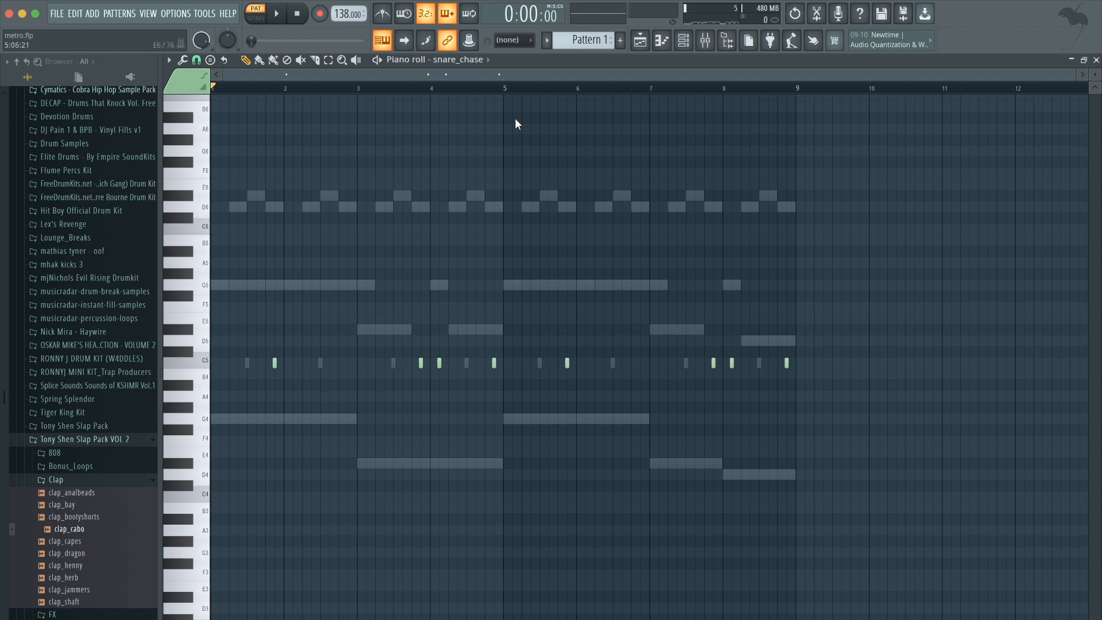
key(space)
scroll(647, 243, up, 4)
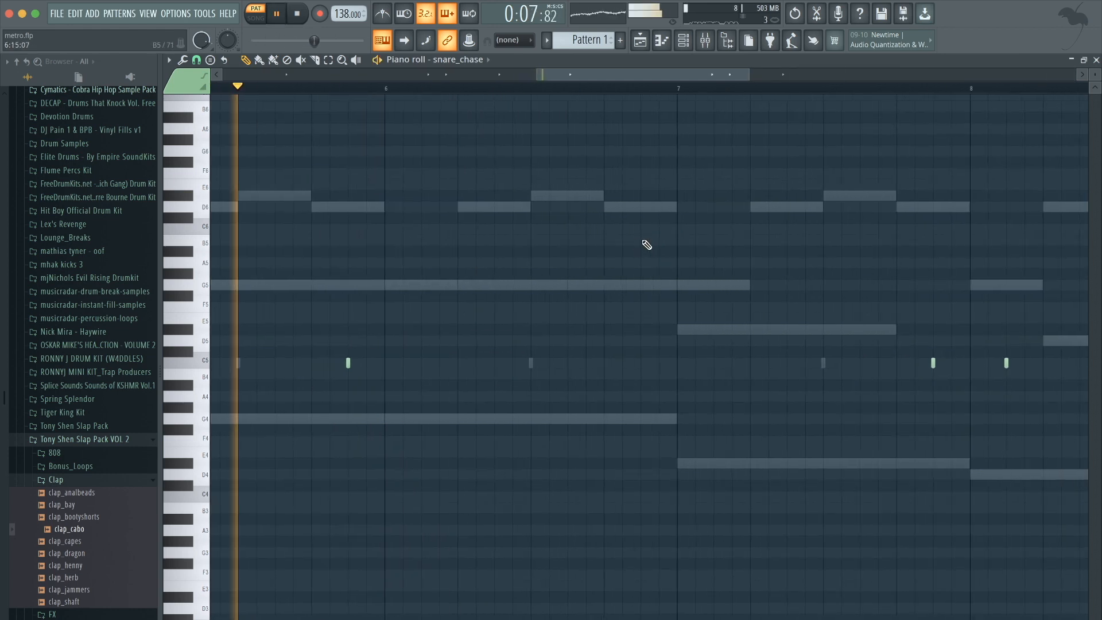
key(space)
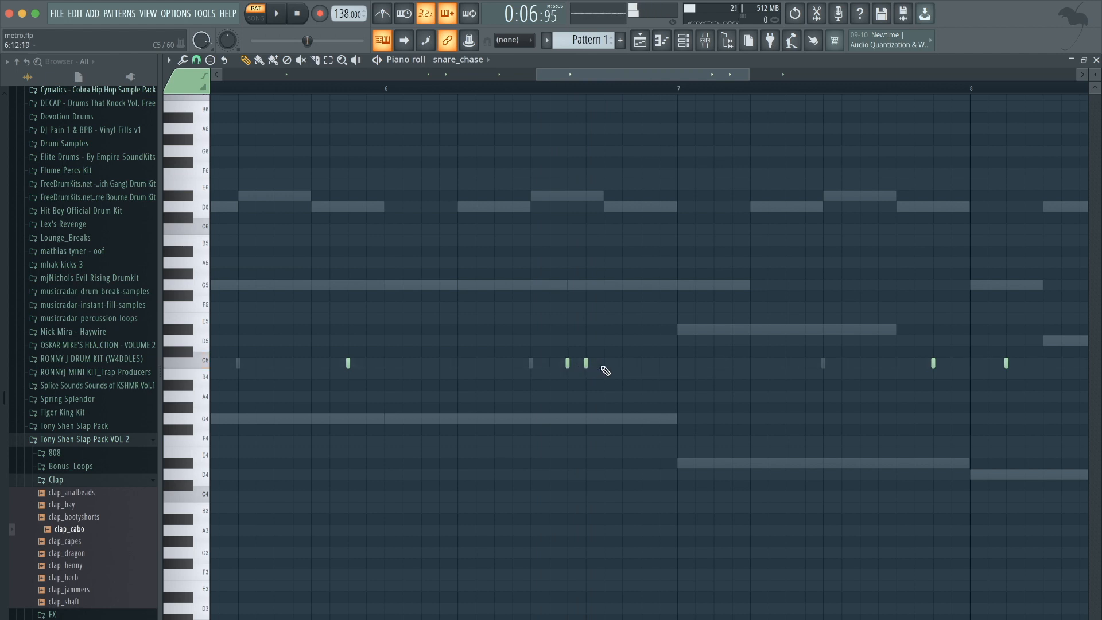
scroll(612, 279, down, 2)
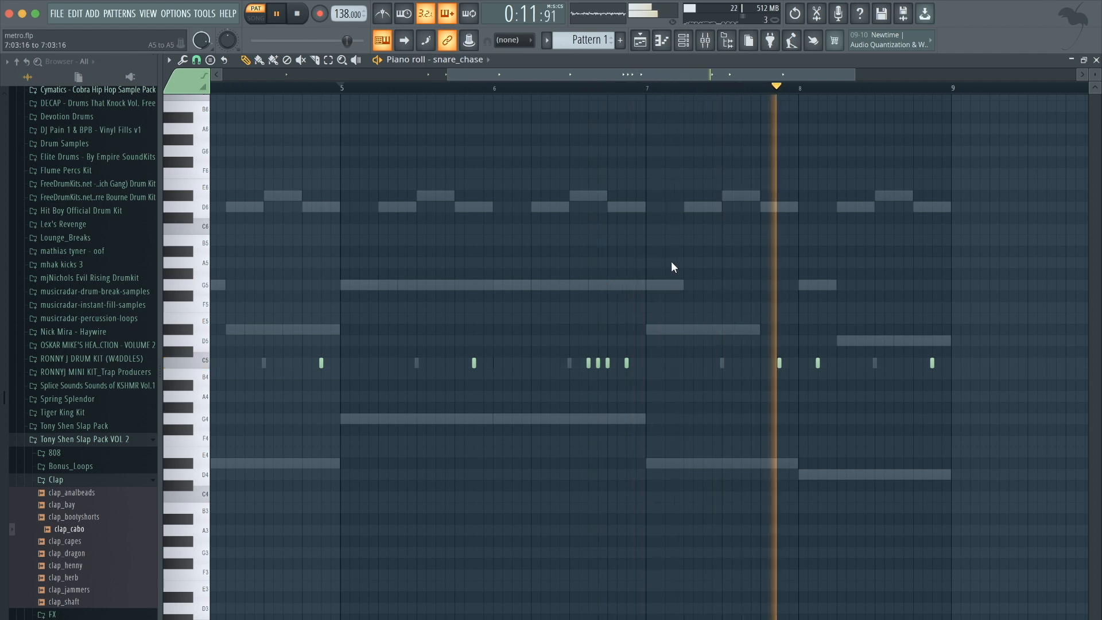
scroll(671, 261, down, 2)
key(F6)
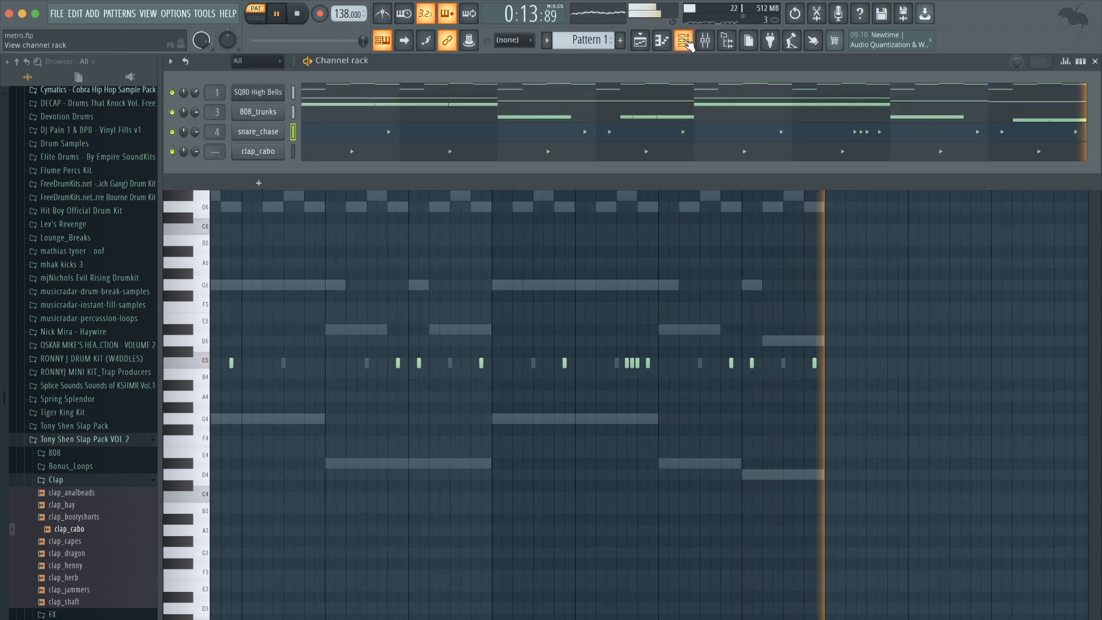
Load hat_focus from the Tony Shen Slap Pack closed hi-hats into a new channel and fill each 2 steps.
click(75, 481)
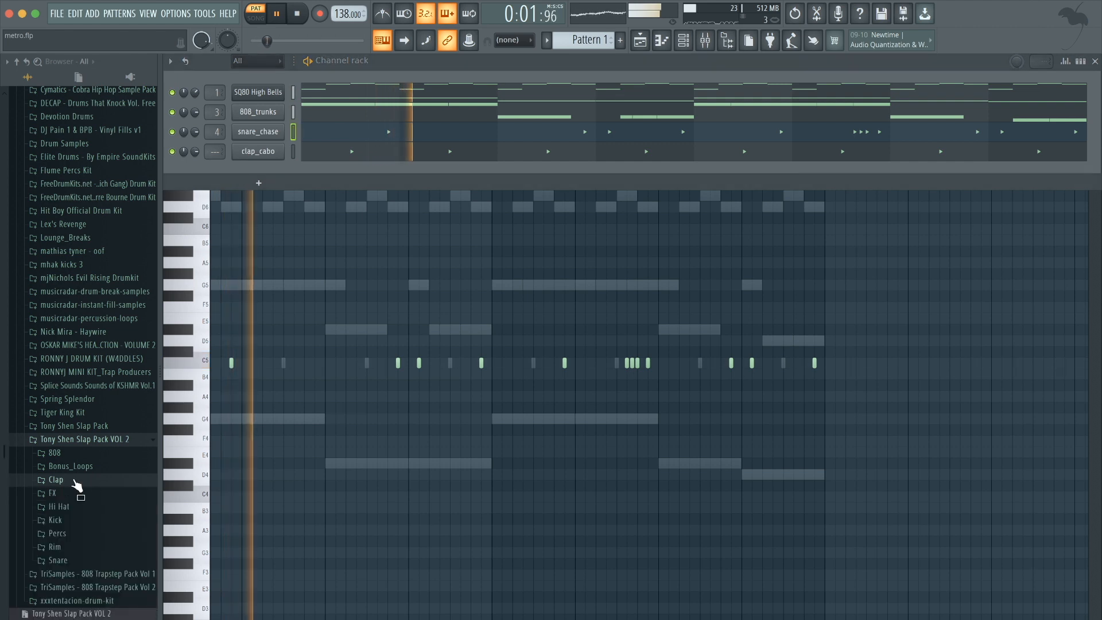
click(92, 509)
key(space)
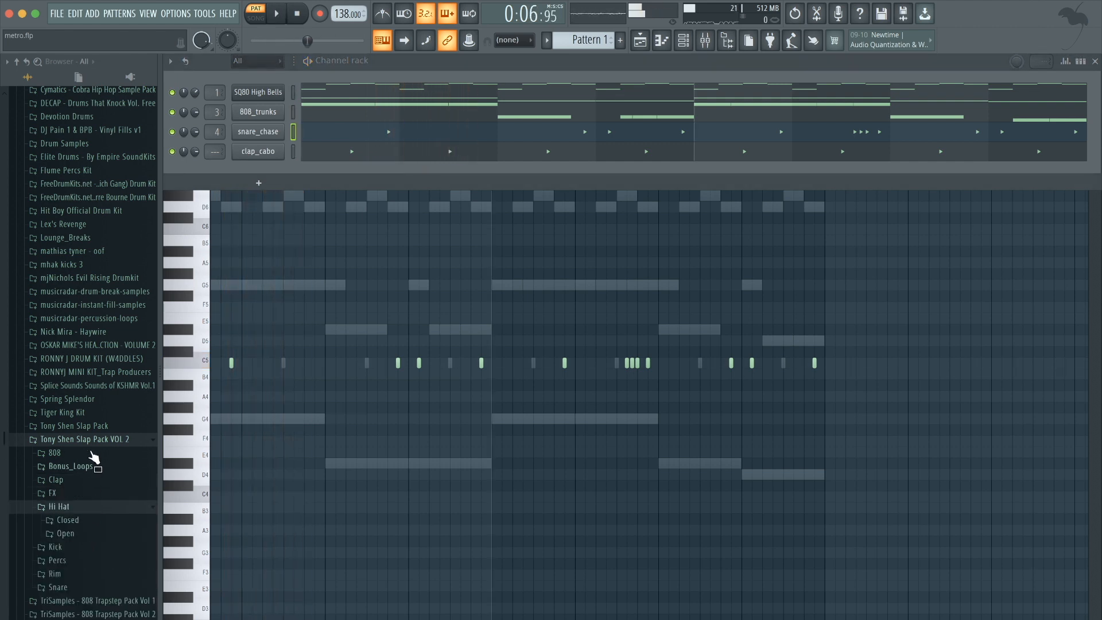
click(93, 428)
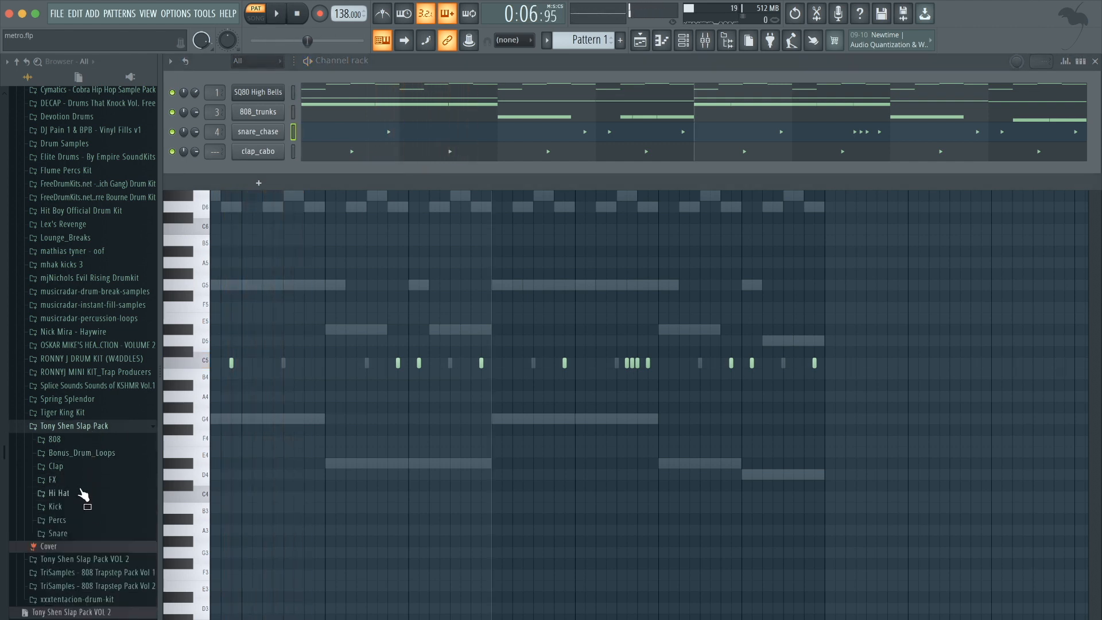
click(83, 494)
click(89, 509)
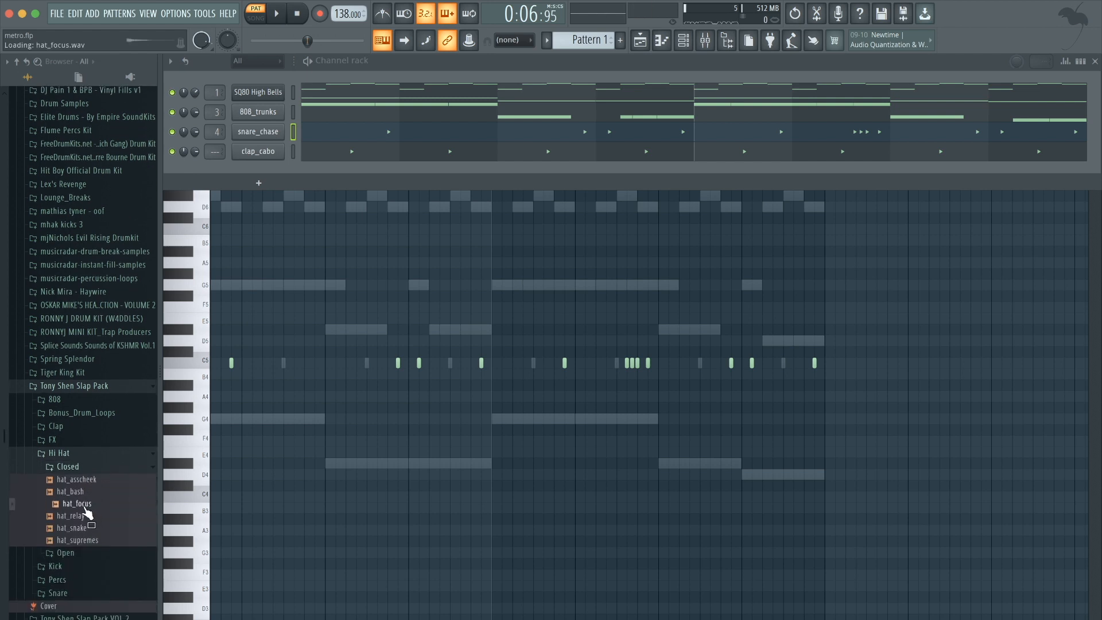
drag(261, 171, 261, 171)
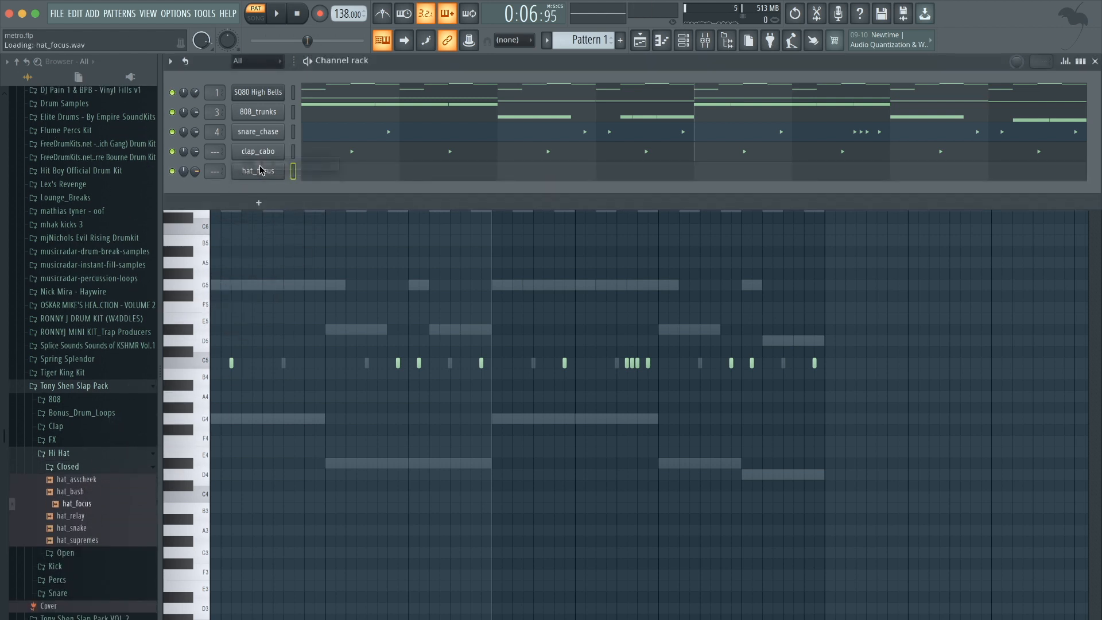
right_click(250, 178)
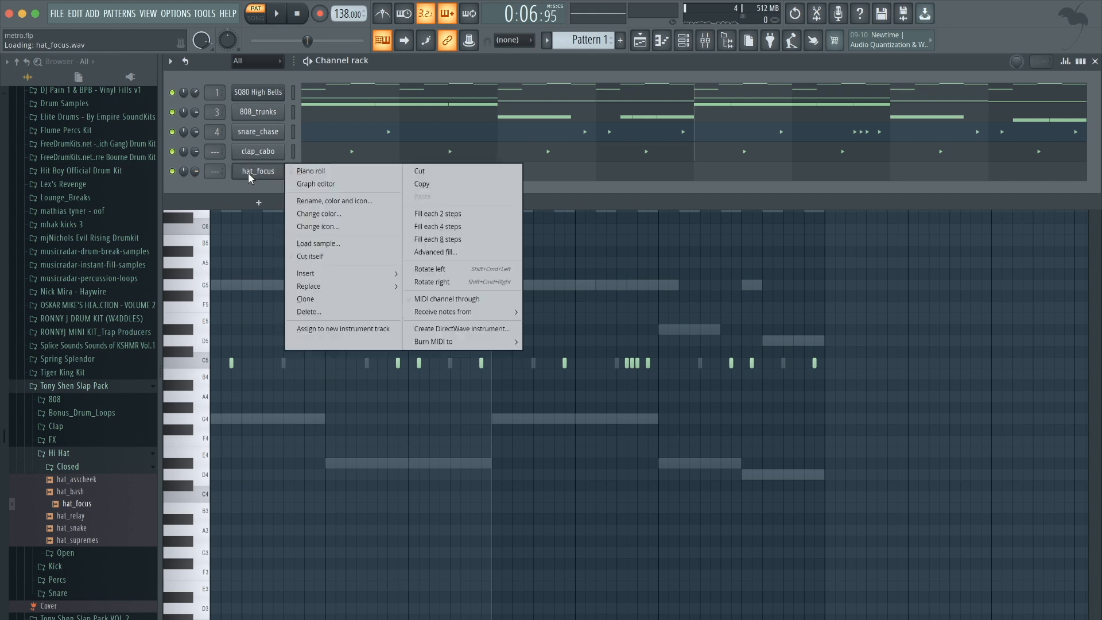
click(416, 214)
Set the hat_focus piano roll snap to 1/2 step and chop a lengthened hi-hat before bar 2 into a roll.
key(space)
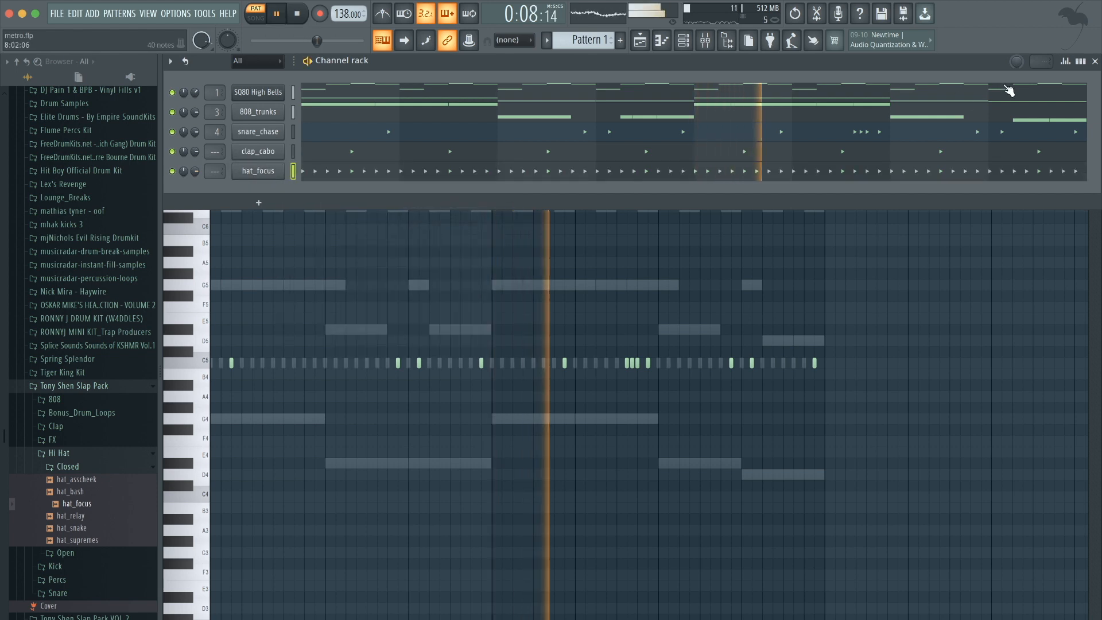
click(1081, 63)
click(1081, 62)
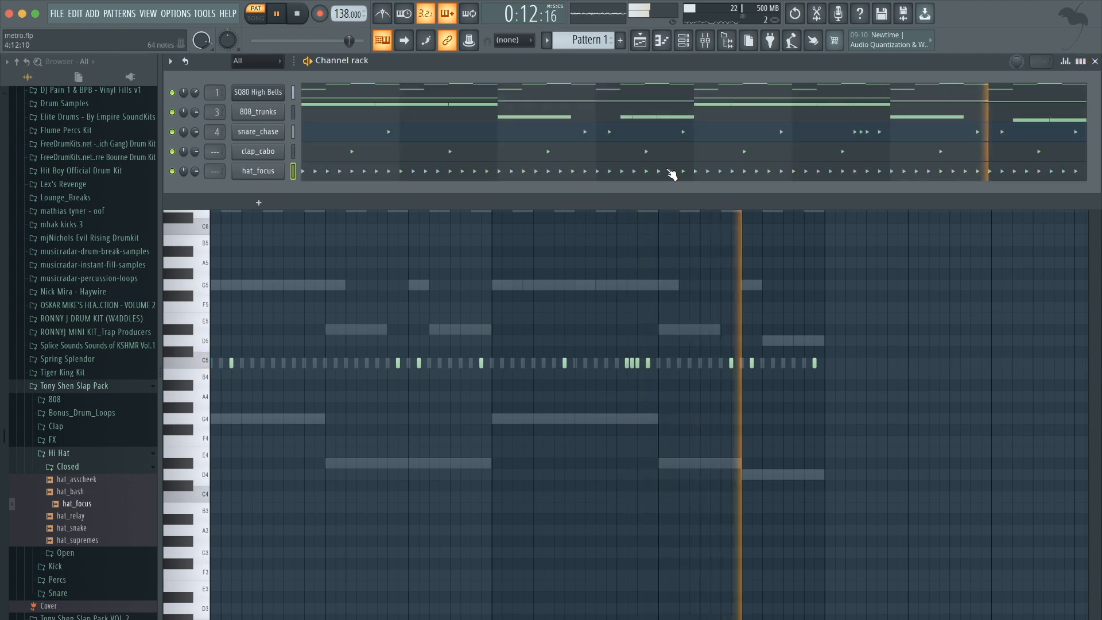
click(671, 174)
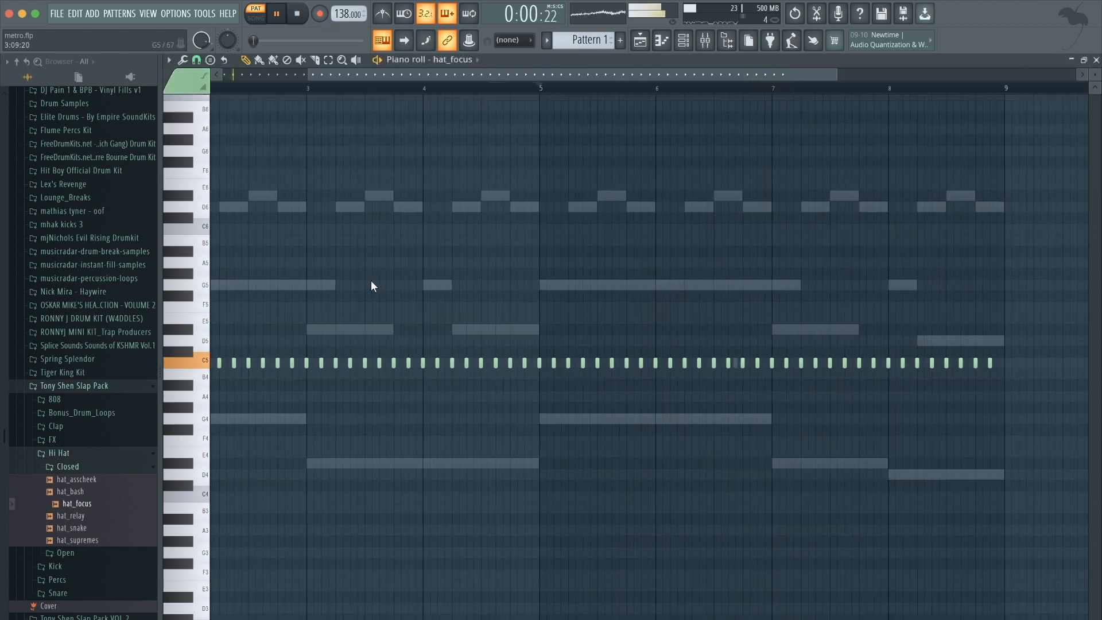
key(space)
ctrl+scroll(239, 430, up, 4)
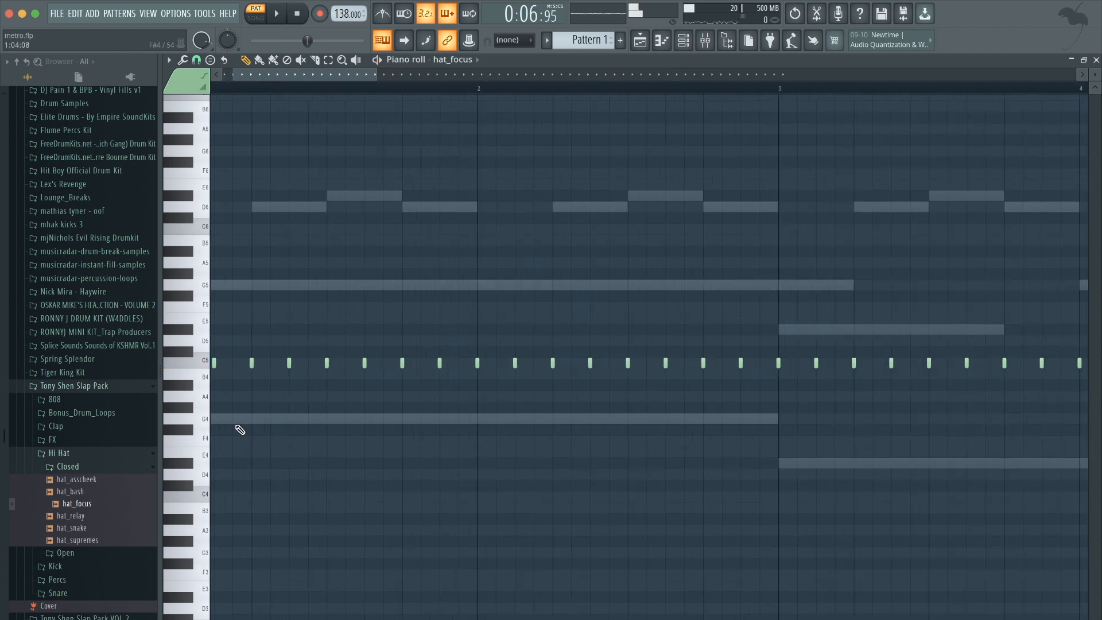
click(197, 61)
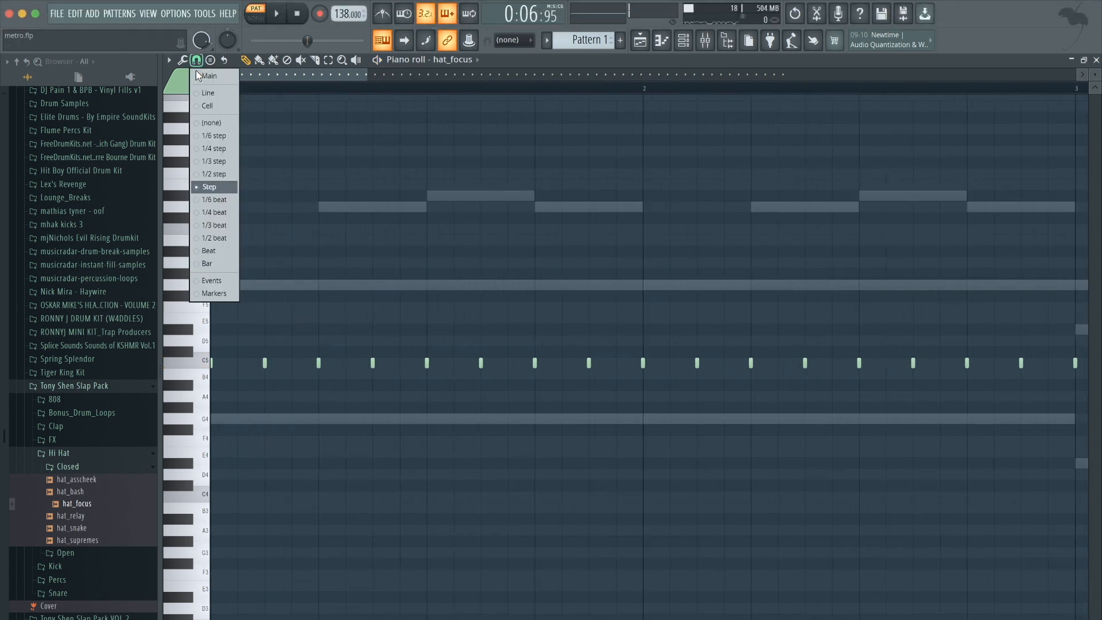
click(216, 174)
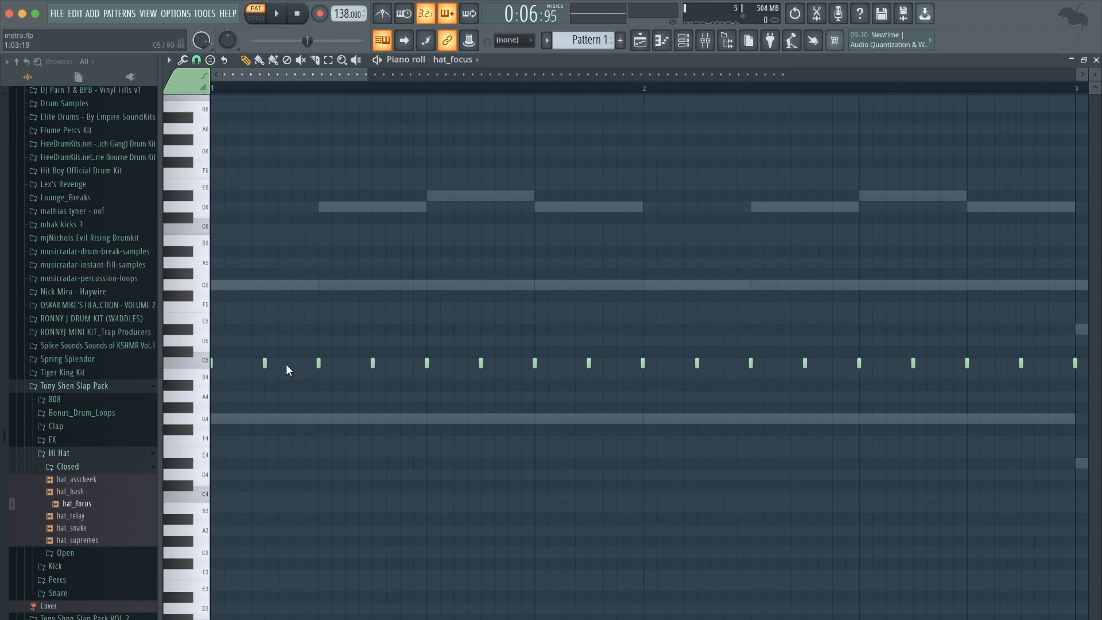
scroll(464, 348, down, 2)
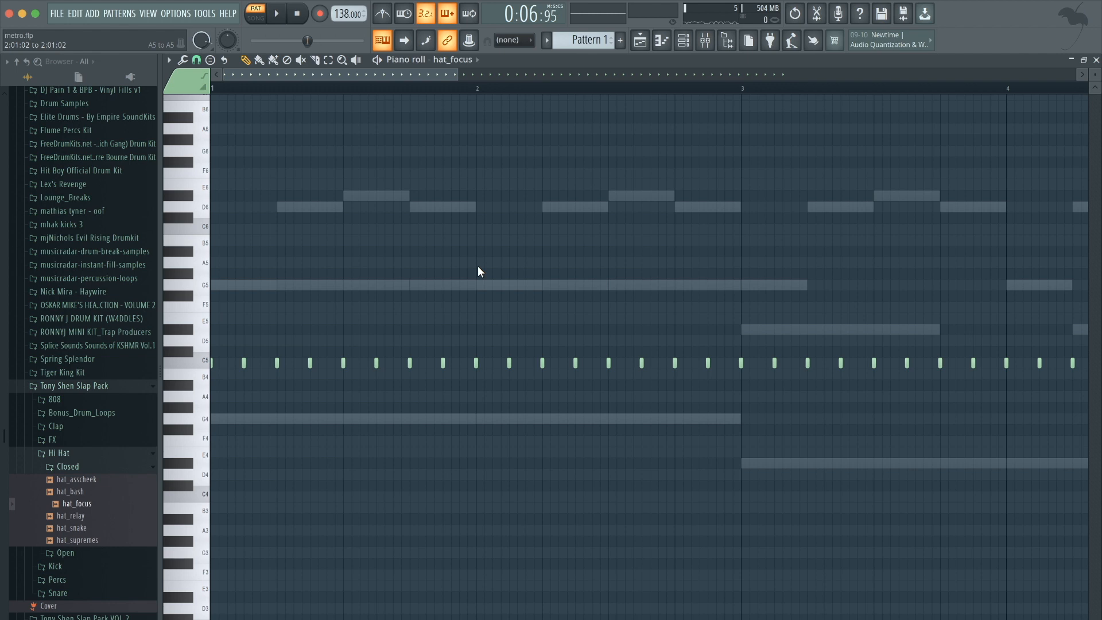
scroll(480, 272, down, 2)
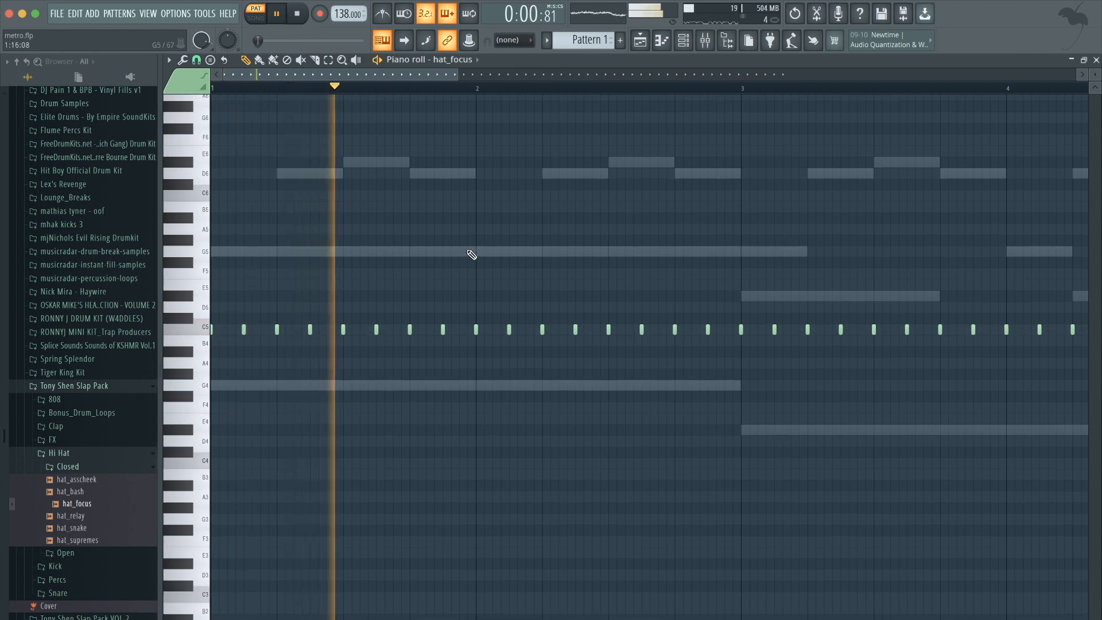
scroll(497, 269, up, 3)
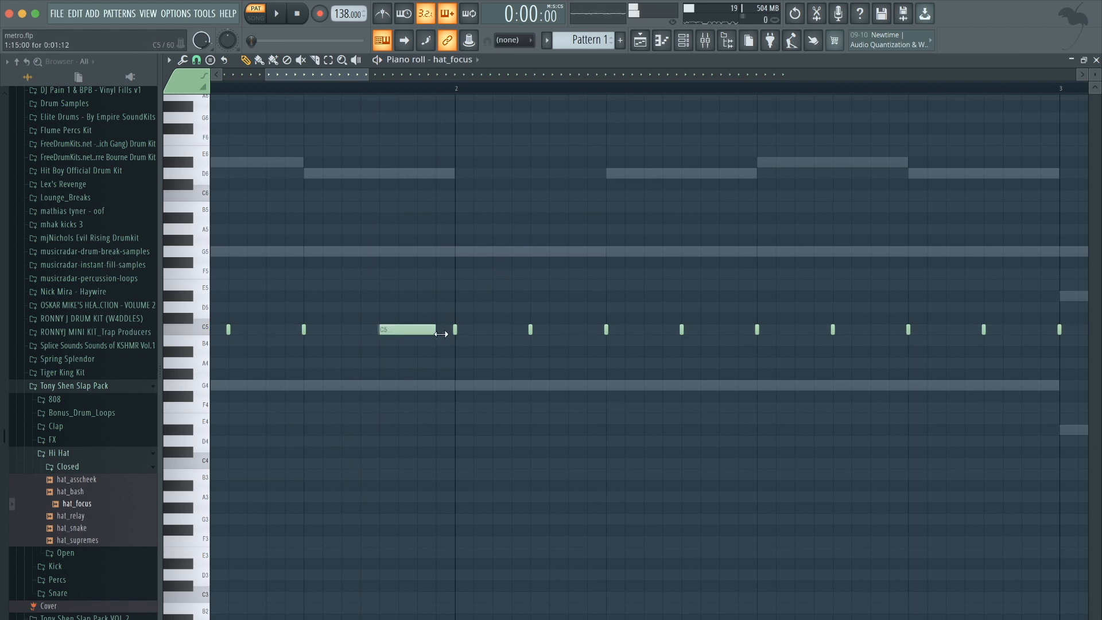
key(ctrl+u)
scroll(407, 254, down, 3)
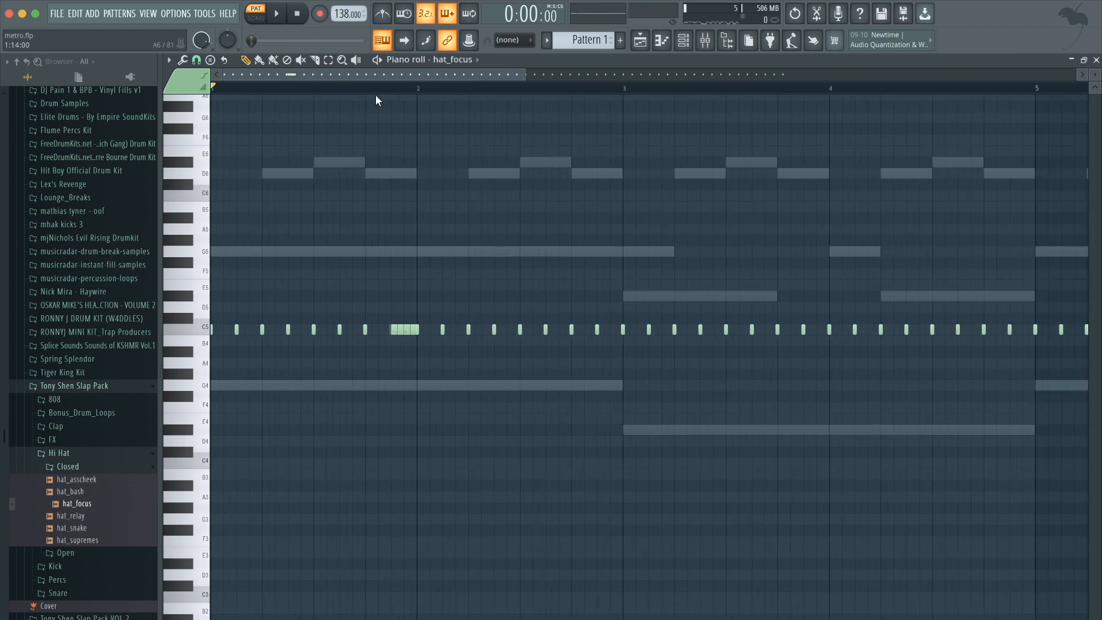
Play back and review the hat_focus hi-hat pattern across the first bars in its piano roll.
key(space)
scroll(386, 165, down, 3)
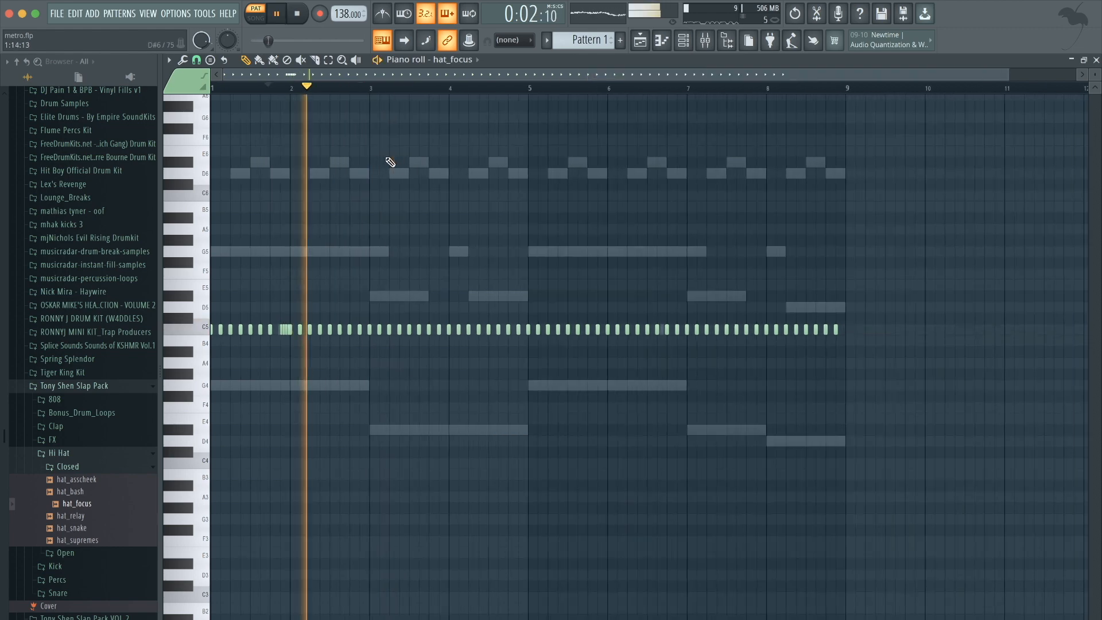
scroll(488, 329, up, 3)
key(space)
scroll(307, 249, left, 2)
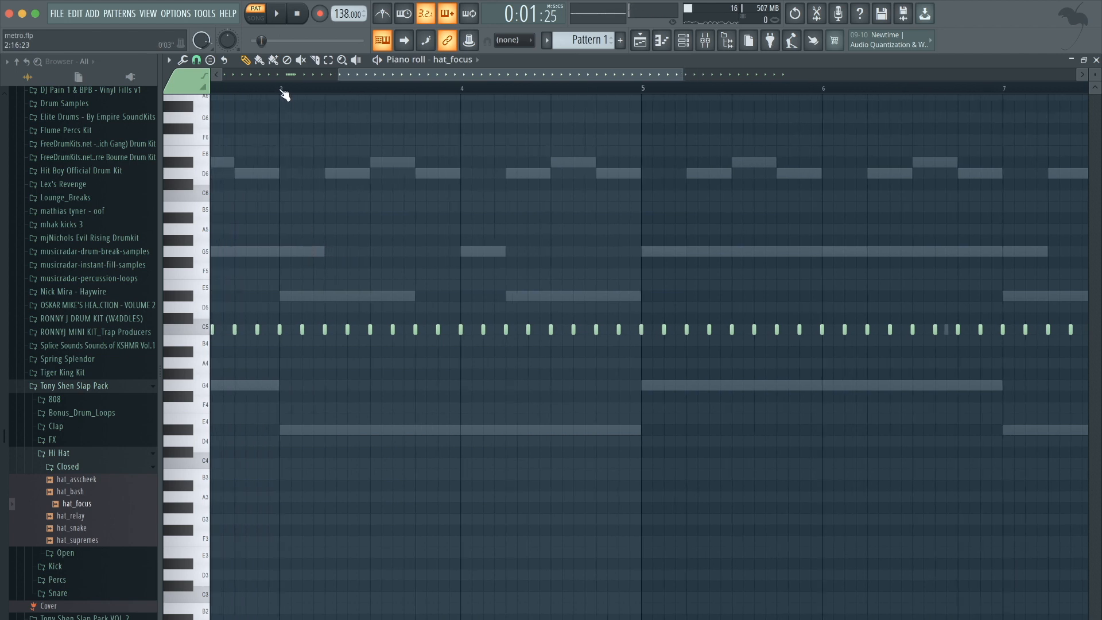
key(space)
scroll(443, 333, up, 2)
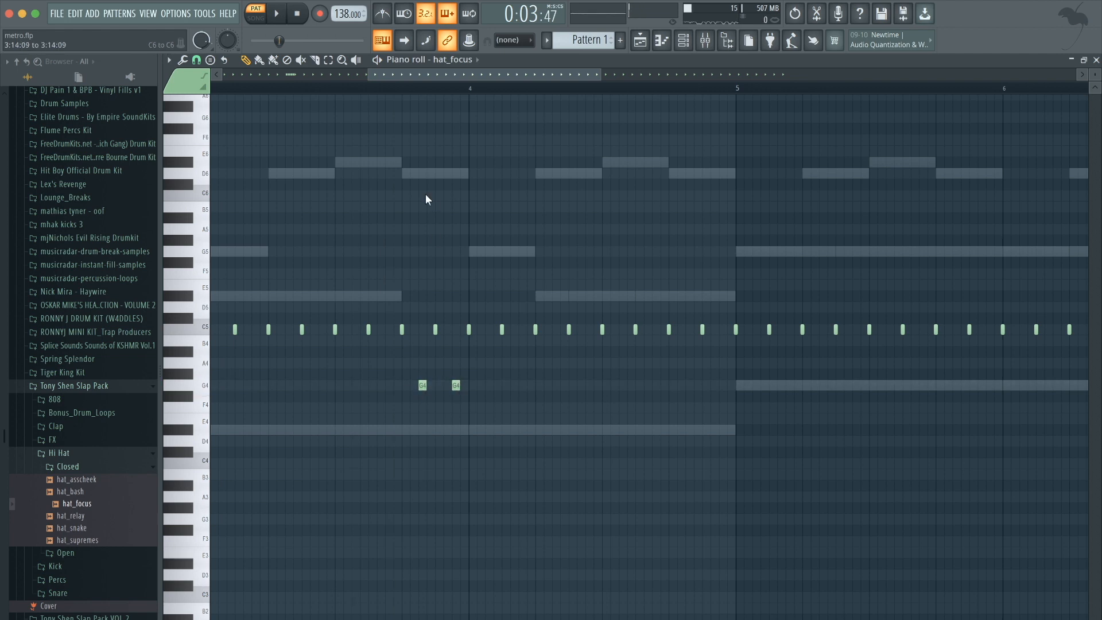
click(402, 89)
key(space)
scroll(496, 297, up, 3)
key(space)
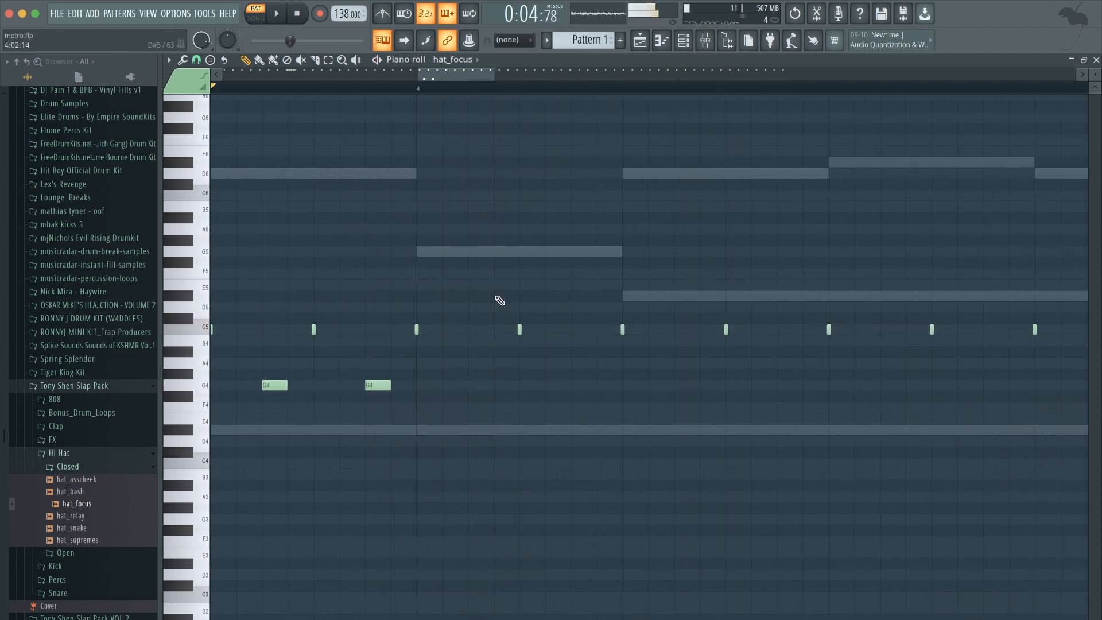
key(space)
scroll(497, 297, down, 4)
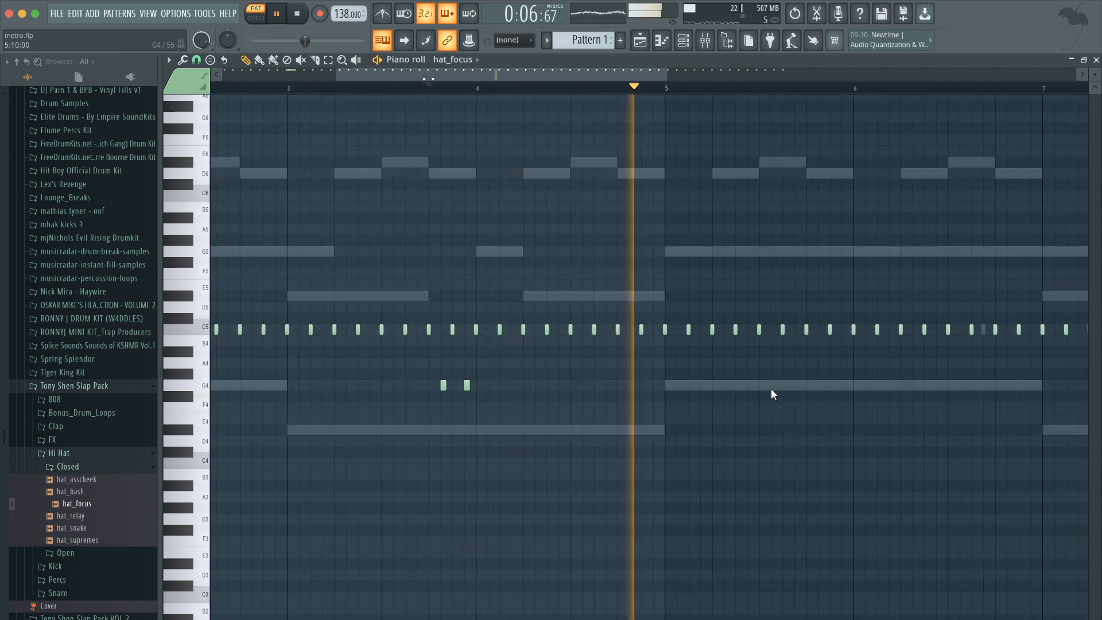
scroll(772, 394, down, 3)
scroll(638, 353, up, 3)
key(space)
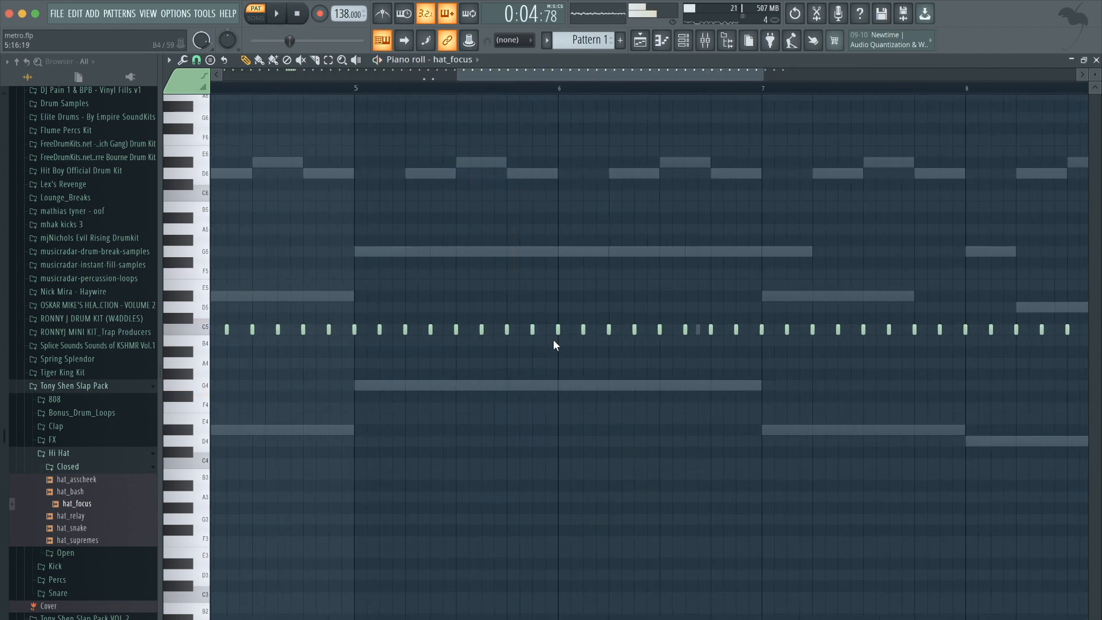
Lengthen the hi-hat just before bar 6 and chop it into a quick roll.
drag(535, 329, 556, 328)
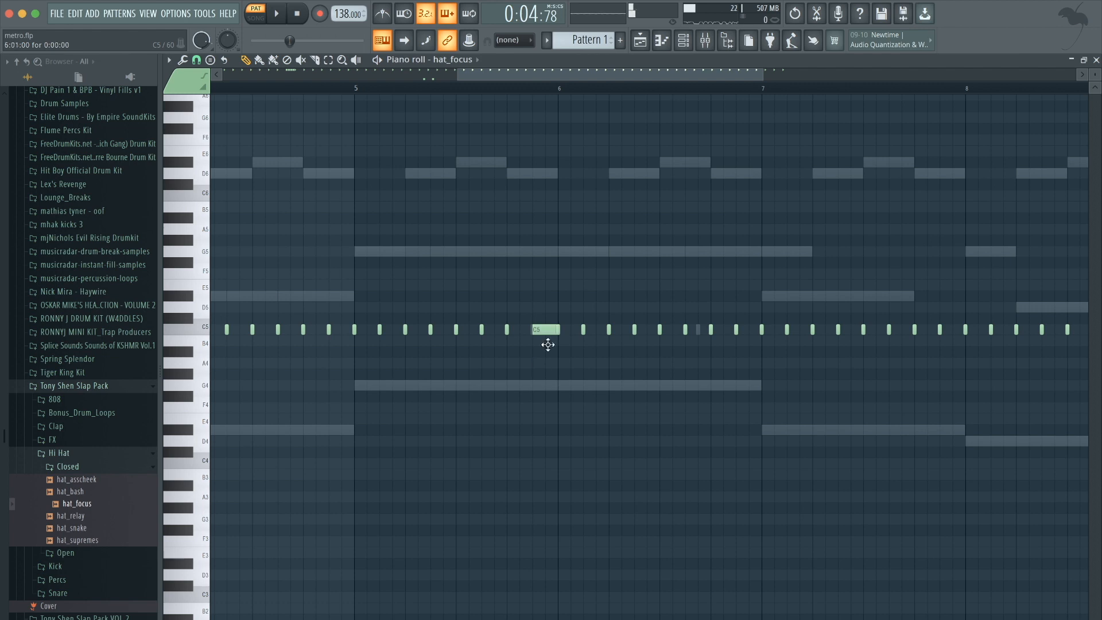
drag(532, 291, 547, 354)
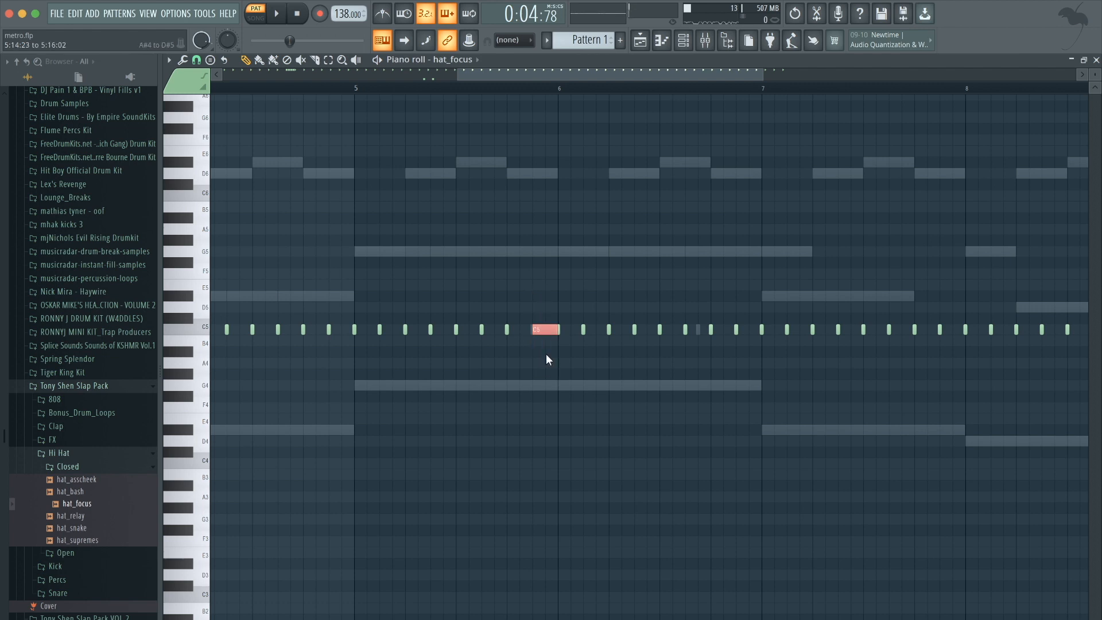
key(space)
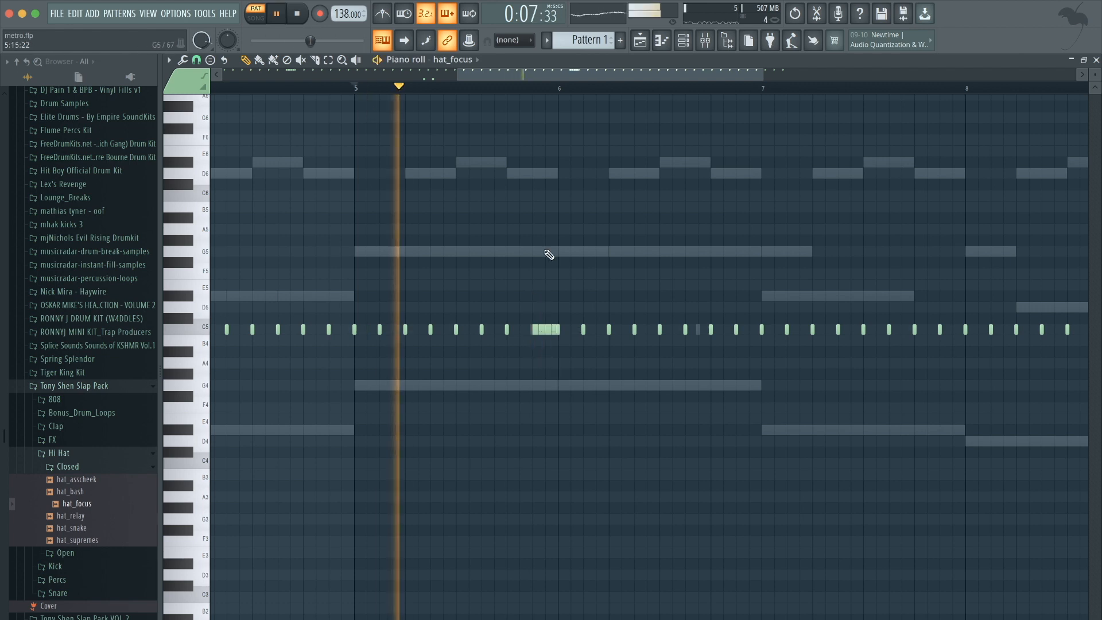
Add two short hi-hat hits on F#4 just before bar 8 in the hat_focus piano roll.
scroll(546, 253, down, 3)
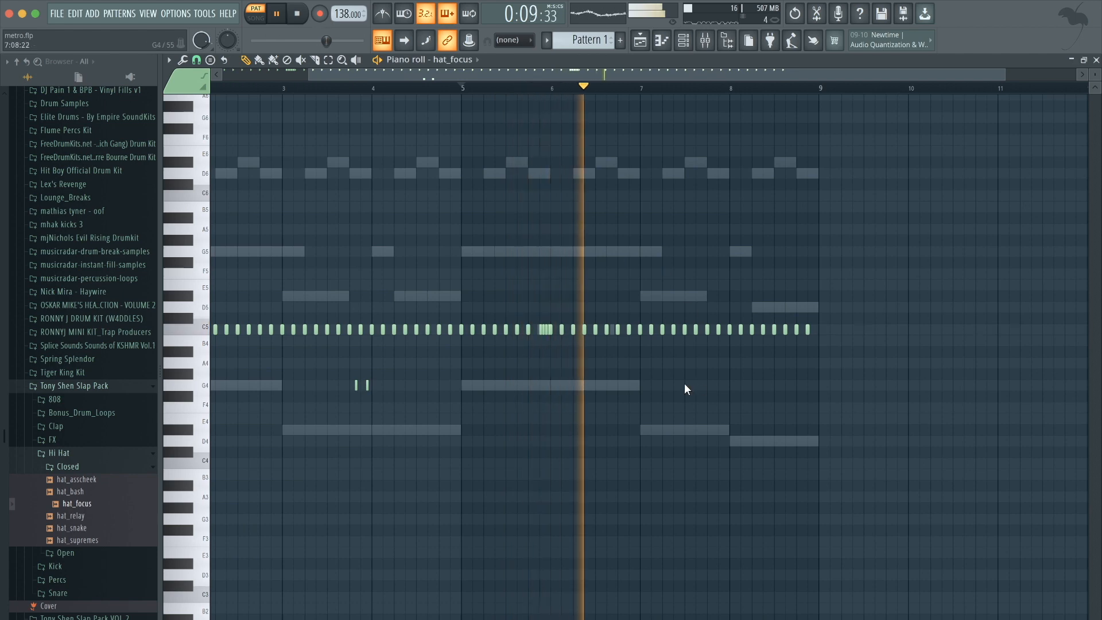
scroll(635, 291, up, 4)
scroll(804, 384, down, 3)
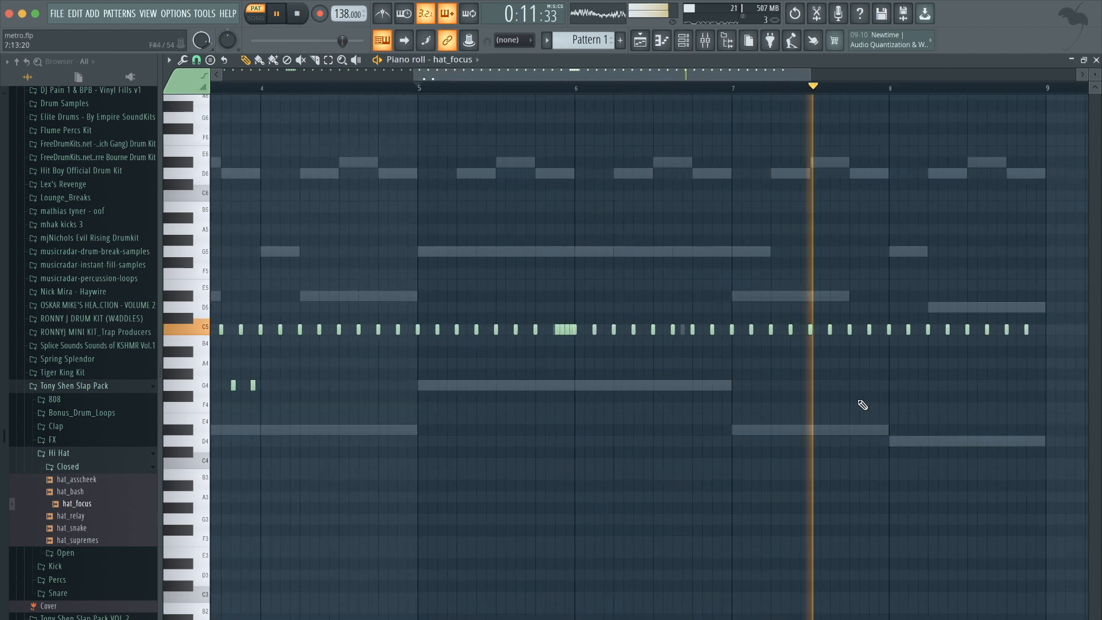
scroll(861, 400, up, 3)
key(space)
key(space)
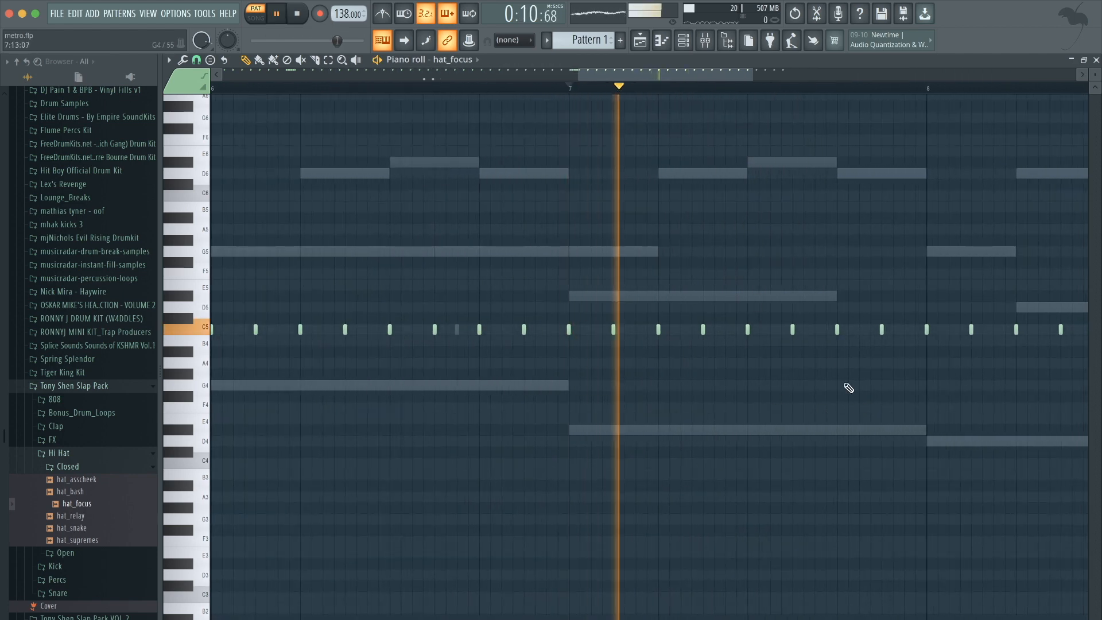
key(space)
click(770, 395)
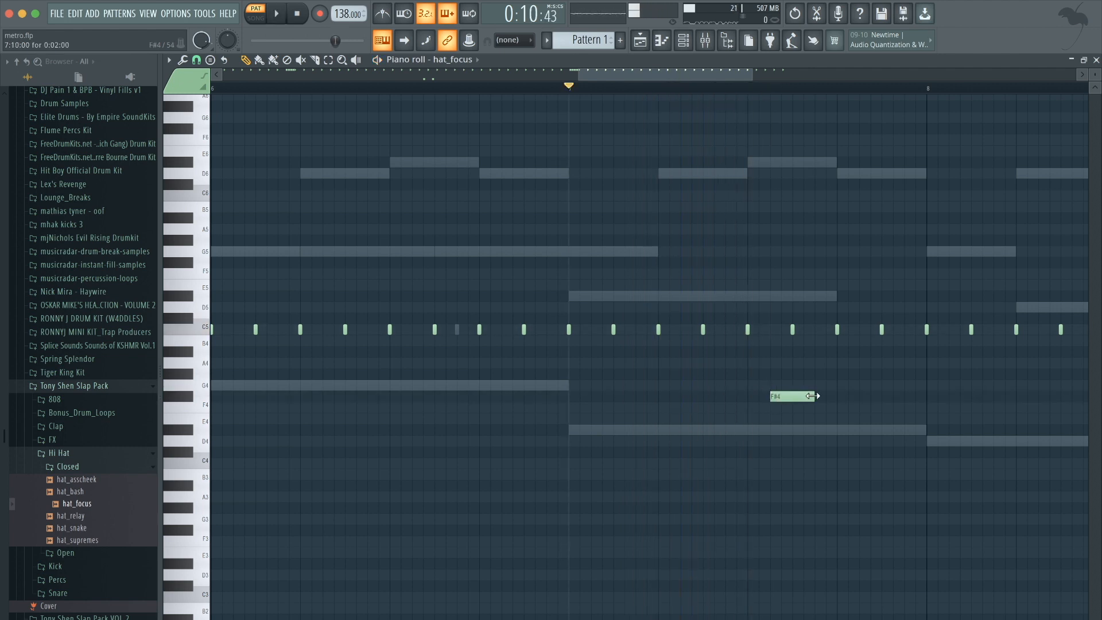
key(space)
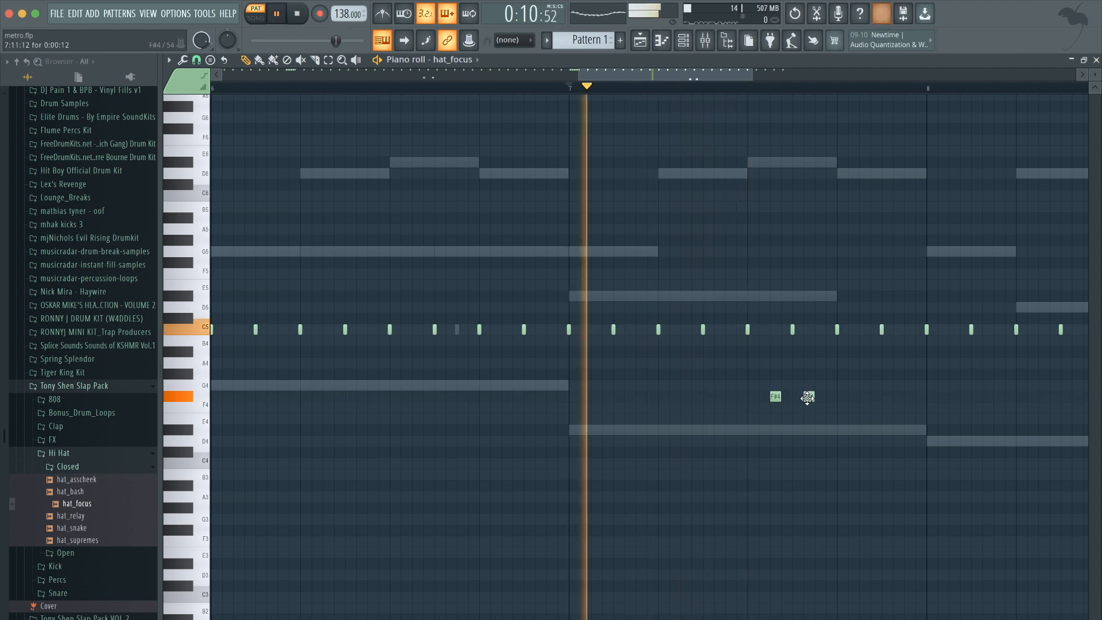
Play back the edited hi-hat pattern from bar 8.
scroll(812, 350, down, 2)
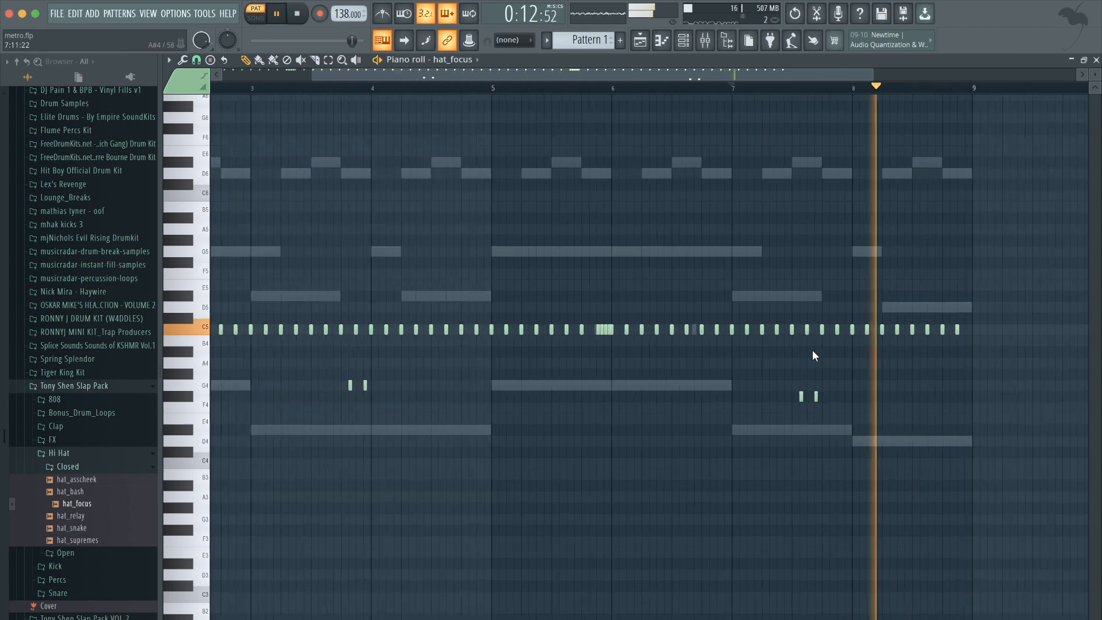
drag(973, 389, 847, 296)
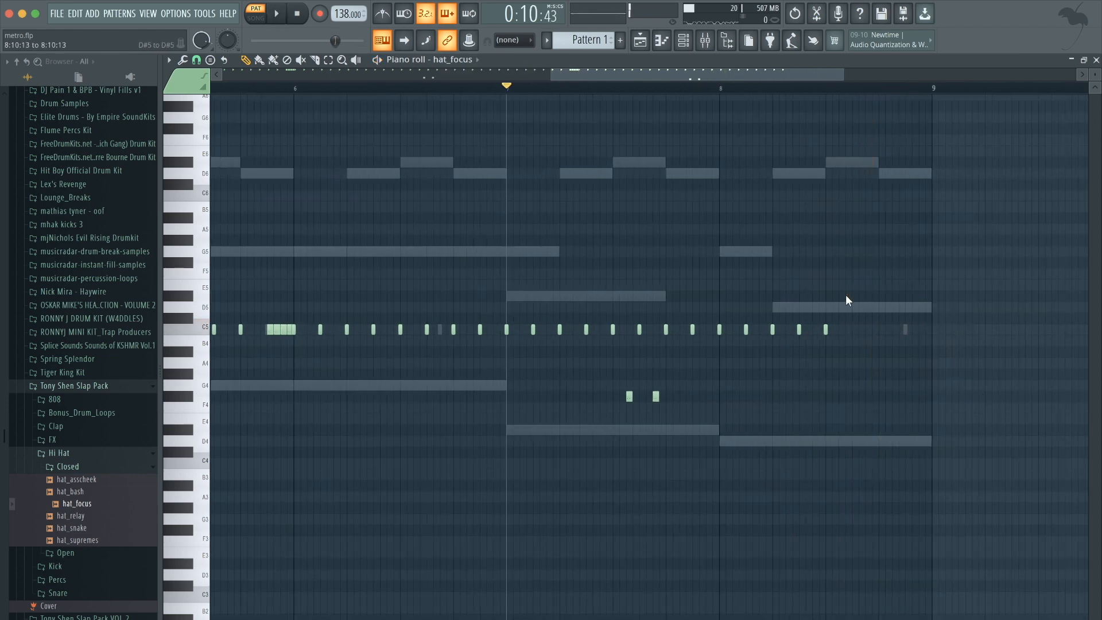
click(721, 87)
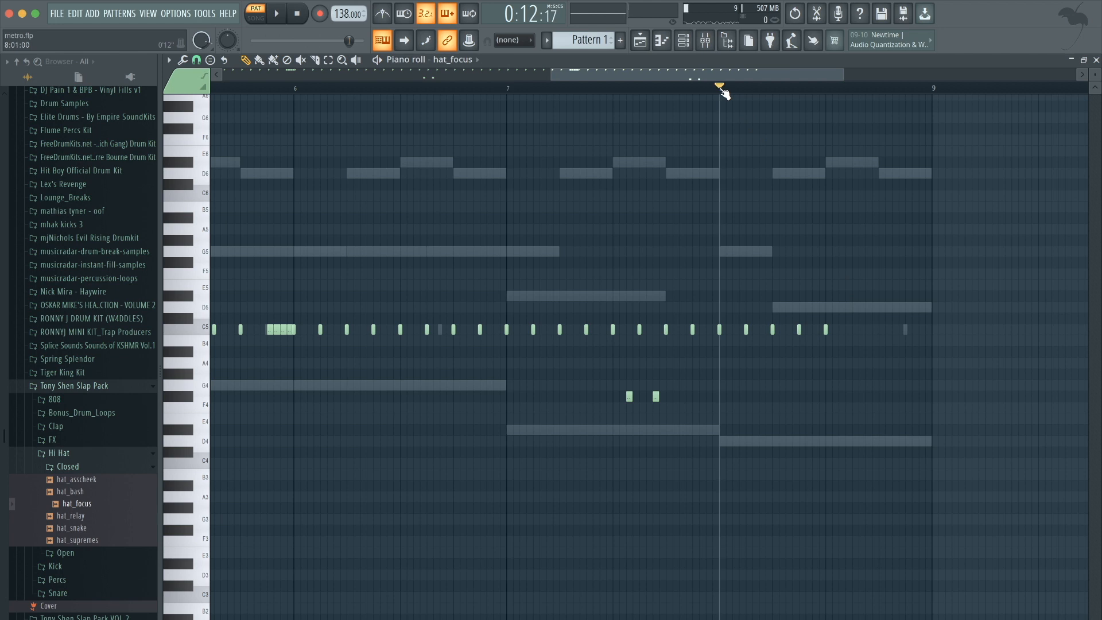
key(space)
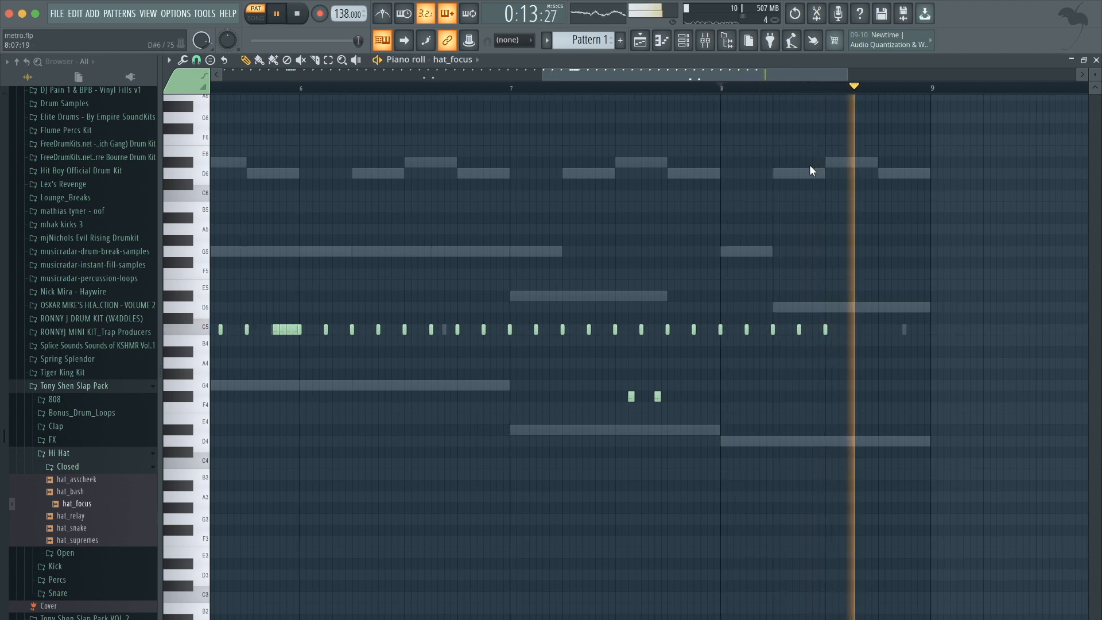
scroll(811, 166, down, 2)
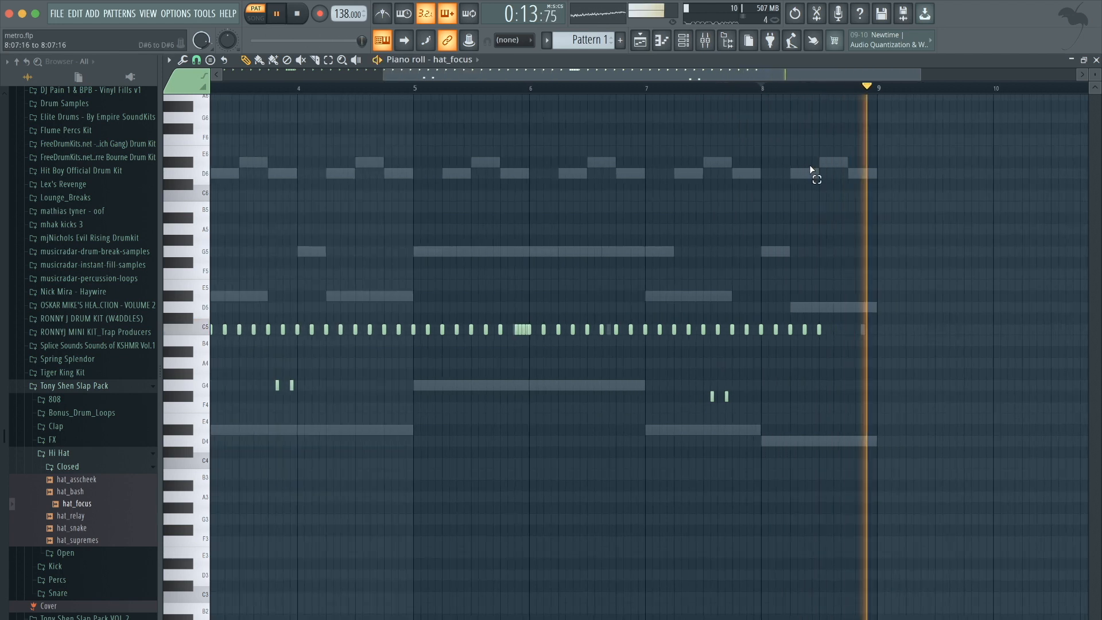
Load OpenHat_Percocet from the Tony Shen Slap Pack open hi-hats into a new channel.
click(689, 41)
click(58, 455)
click(57, 456)
click(60, 466)
key(space)
click(78, 483)
click(79, 506)
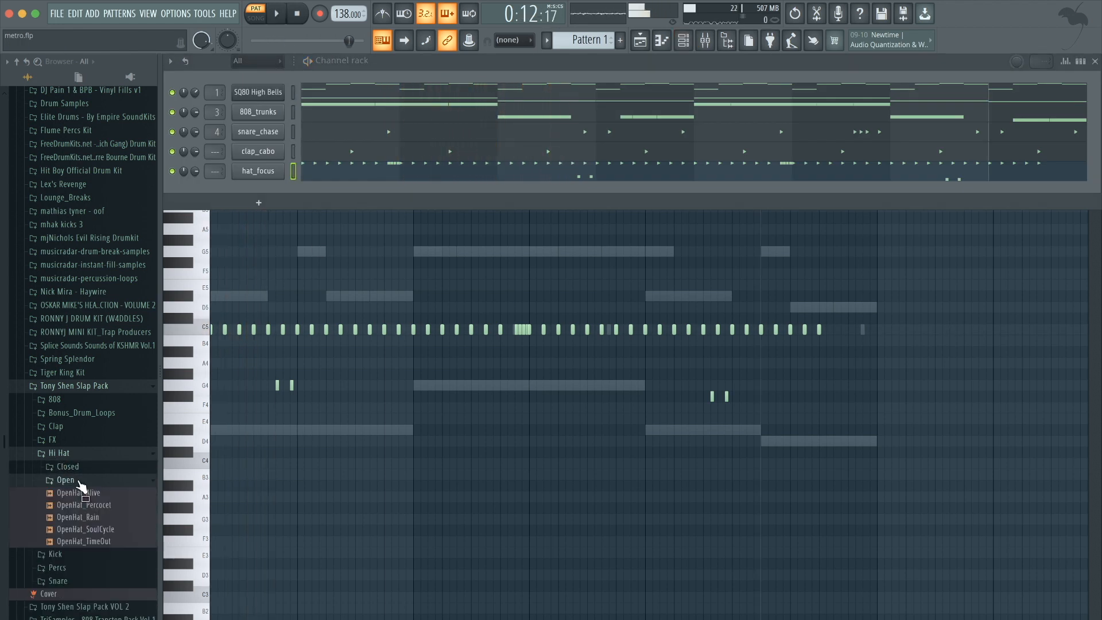
drag(82, 508, 267, 189)
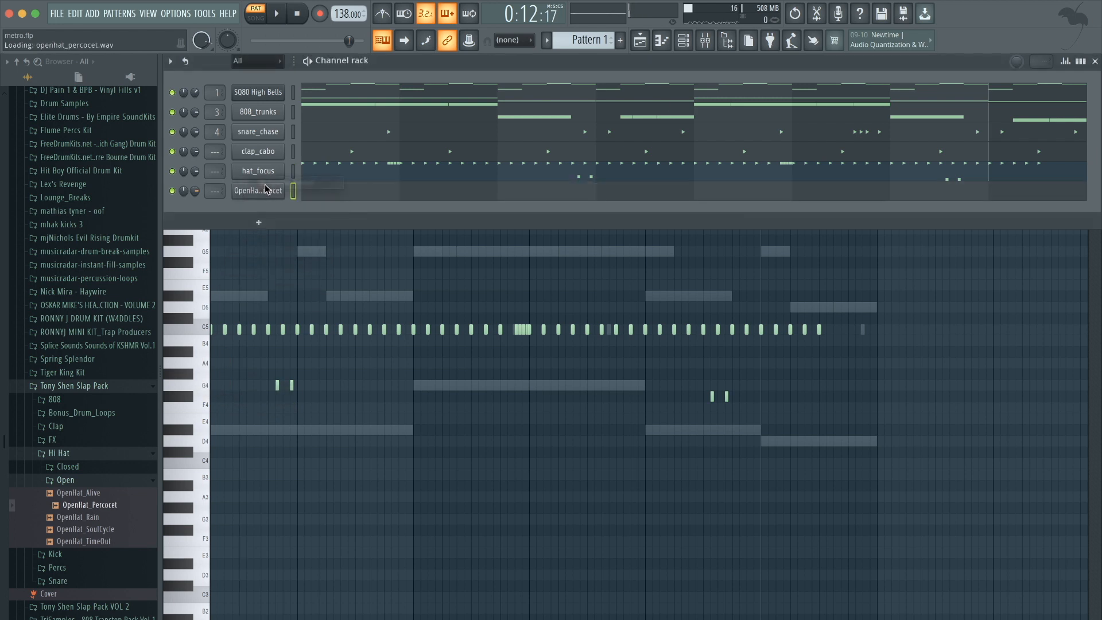
Program OpenHat_Percocet hits on the first step of bars 1 and 3 in the step sequencer.
click(1079, 62)
click(308, 190)
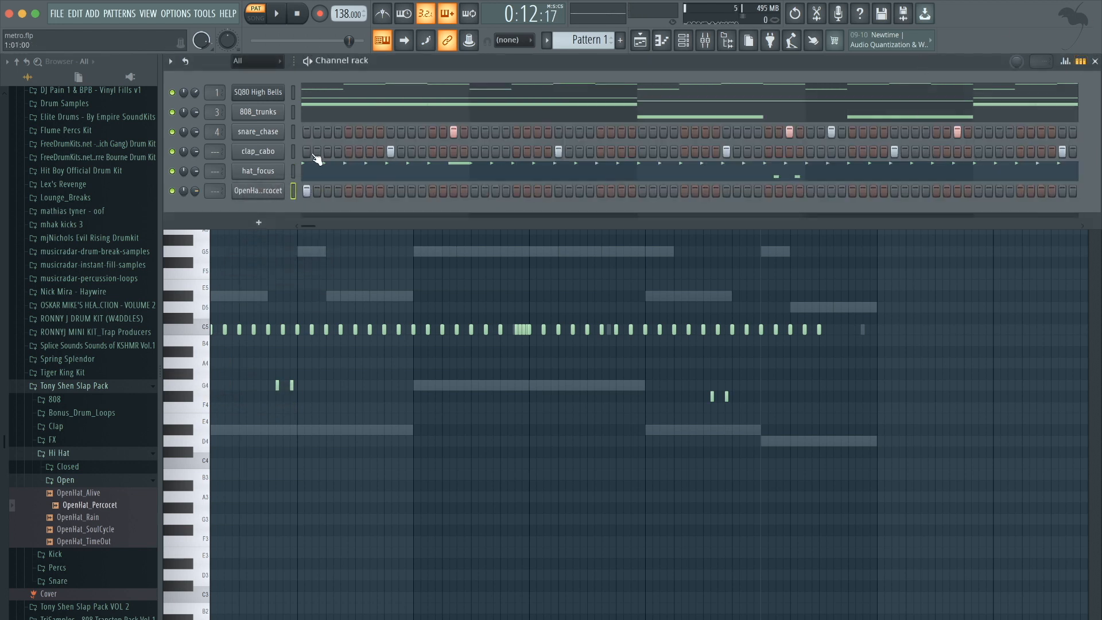
key(space)
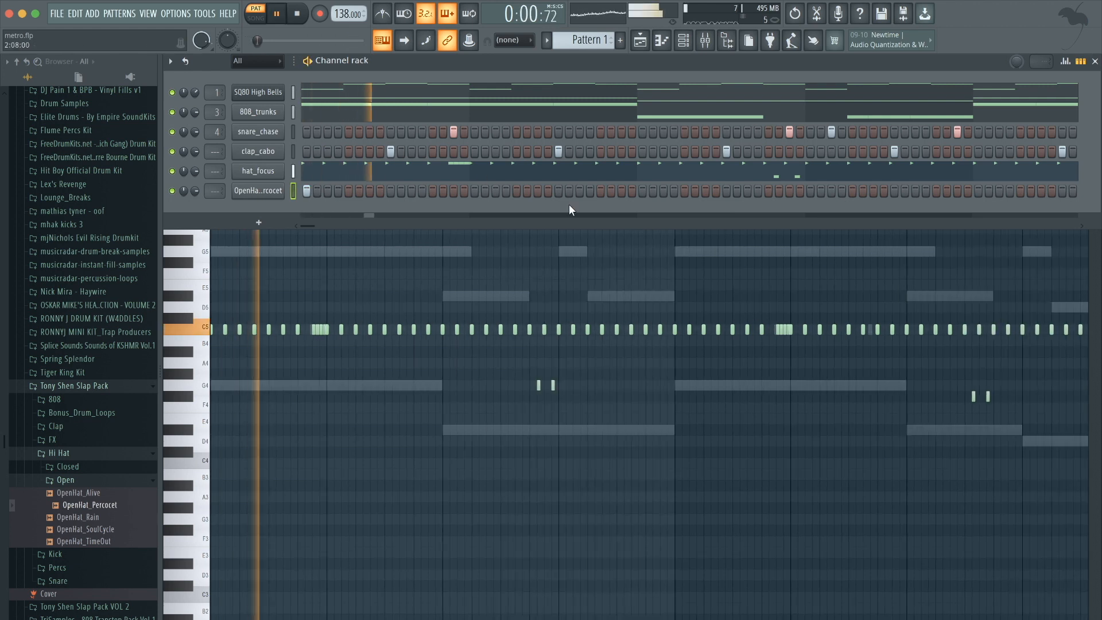
click(641, 187)
click(1086, 62)
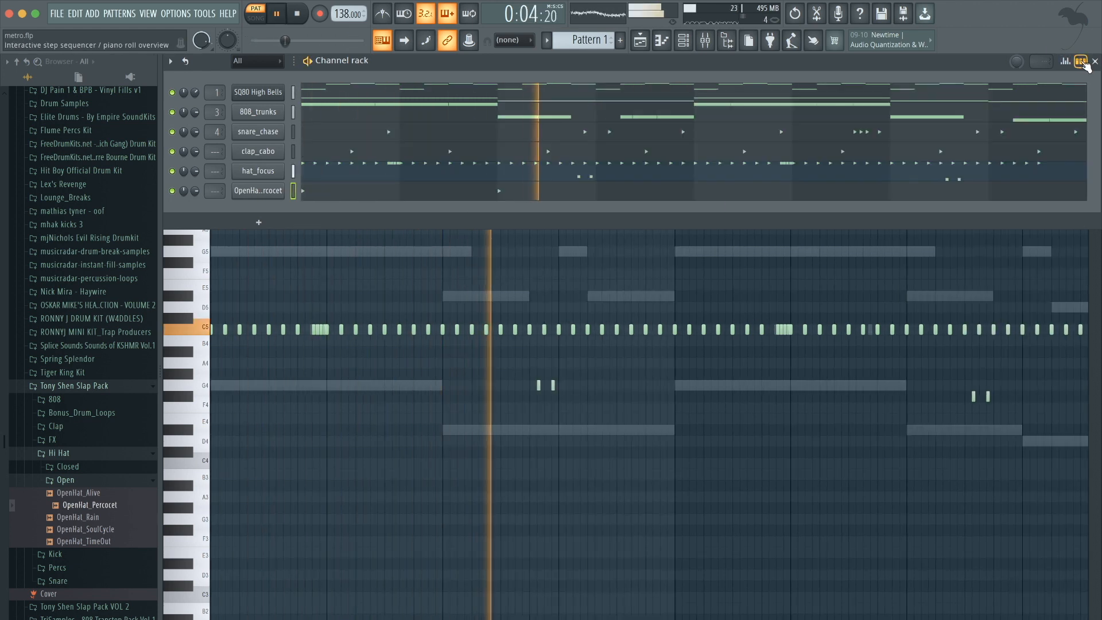
Copy the open hi-hat hits in its piano roll so they also land on bars 5 and 7.
click(649, 192)
scroll(648, 192, down, 3)
key(space)
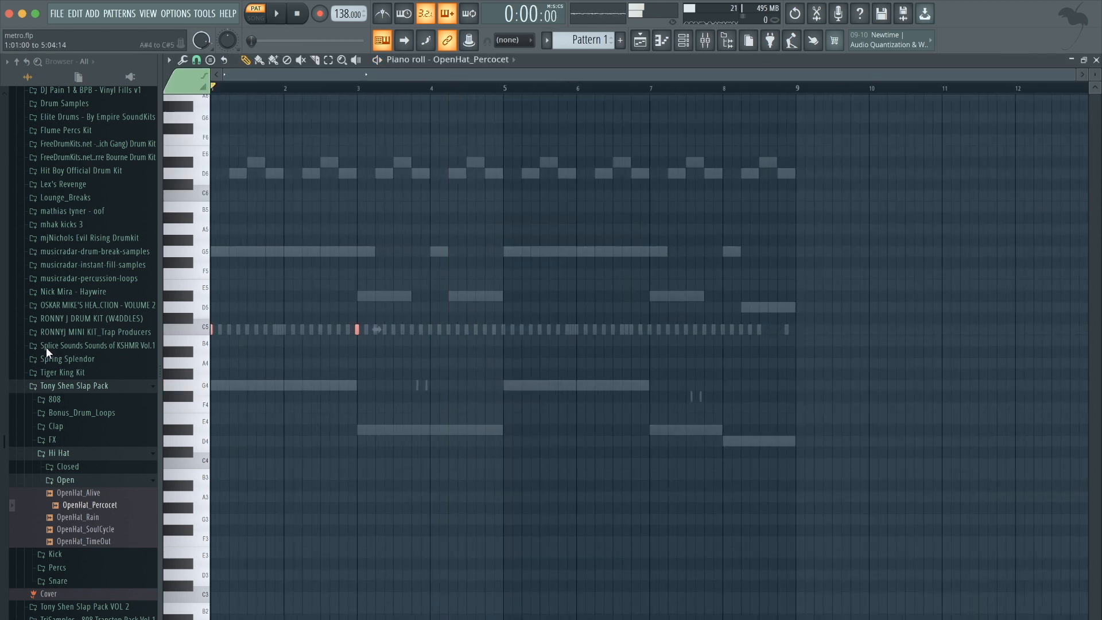
drag(358, 330, 650, 349)
key(space)
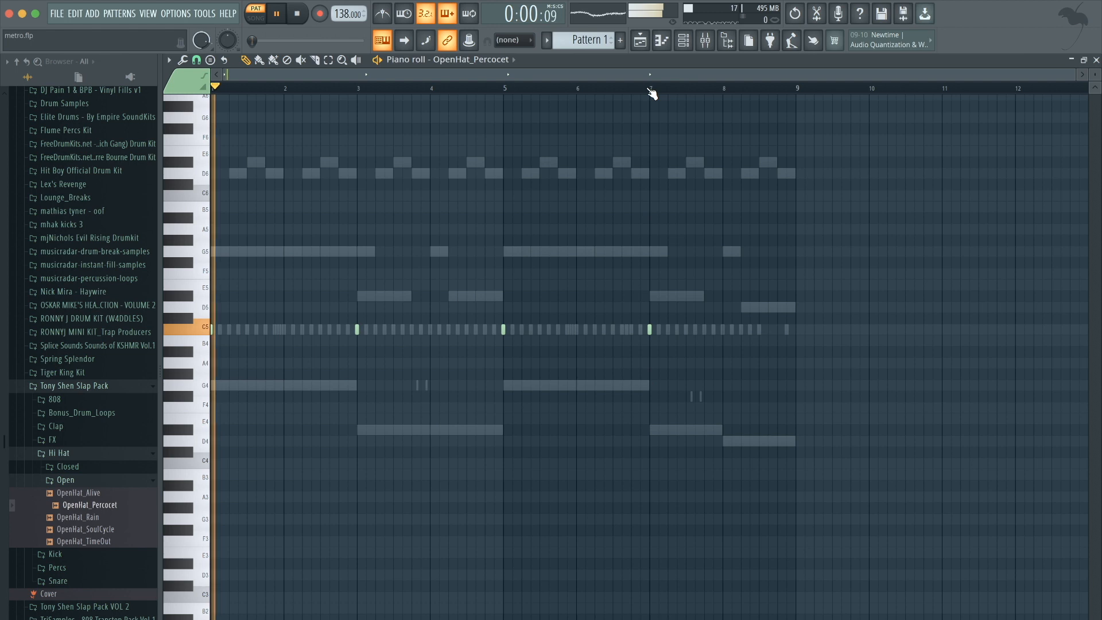
Add a new Sytrus channel and load its Lead preset Emilly.
click(684, 42)
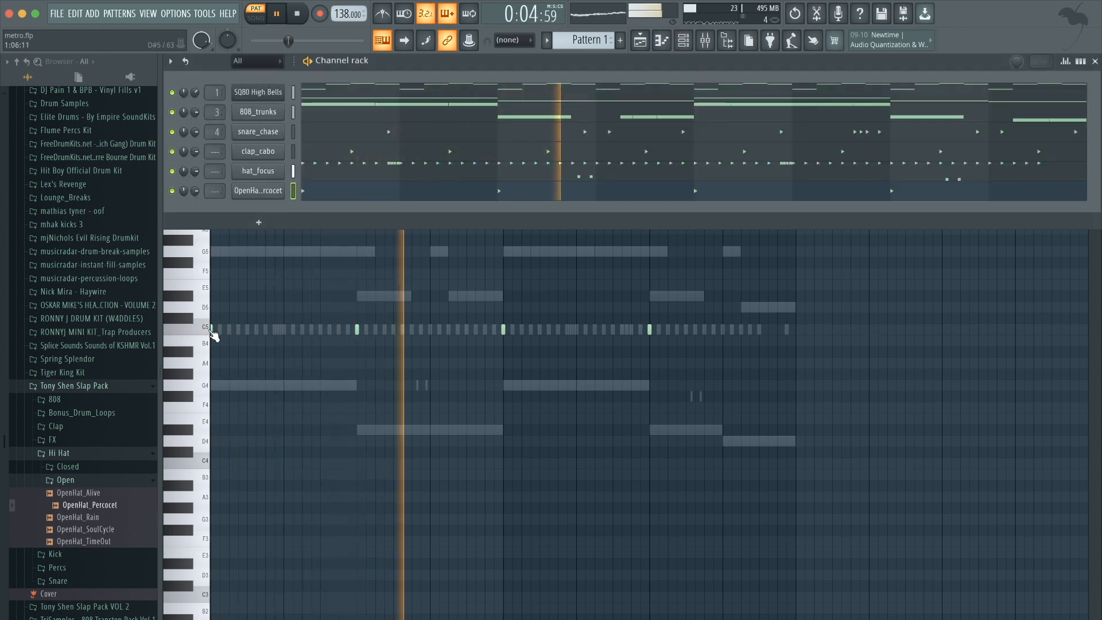
click(93, 454)
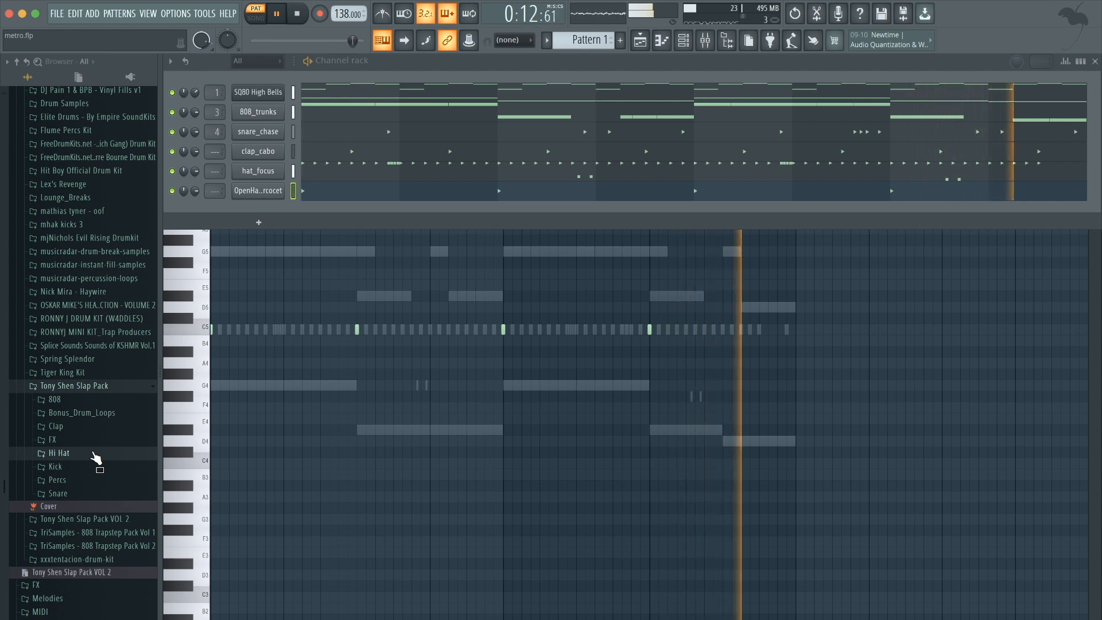
key(space)
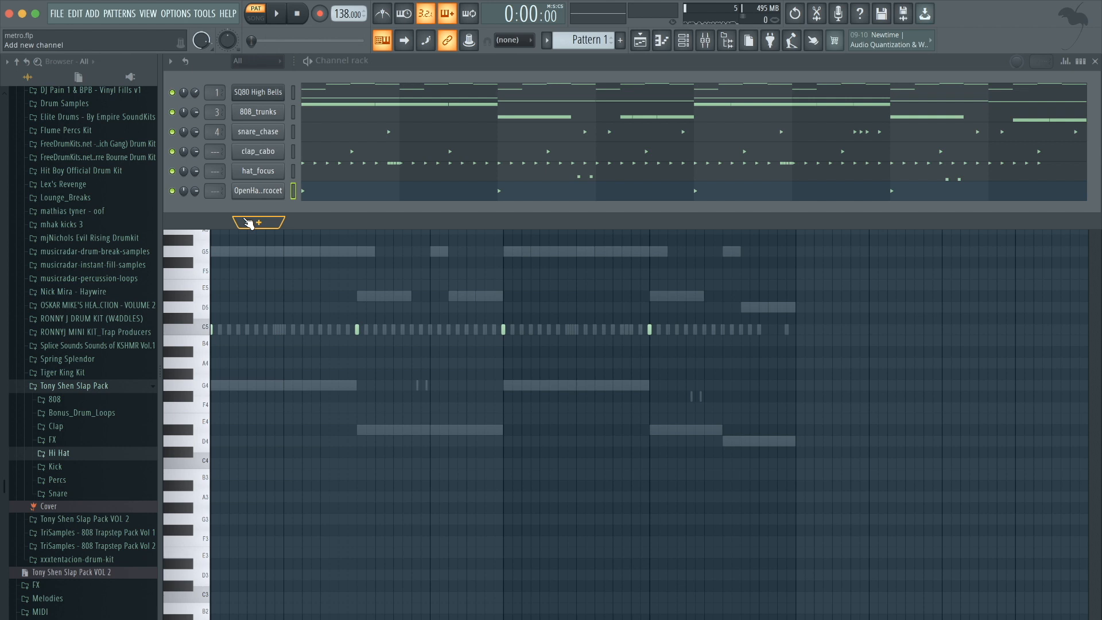
click(250, 224)
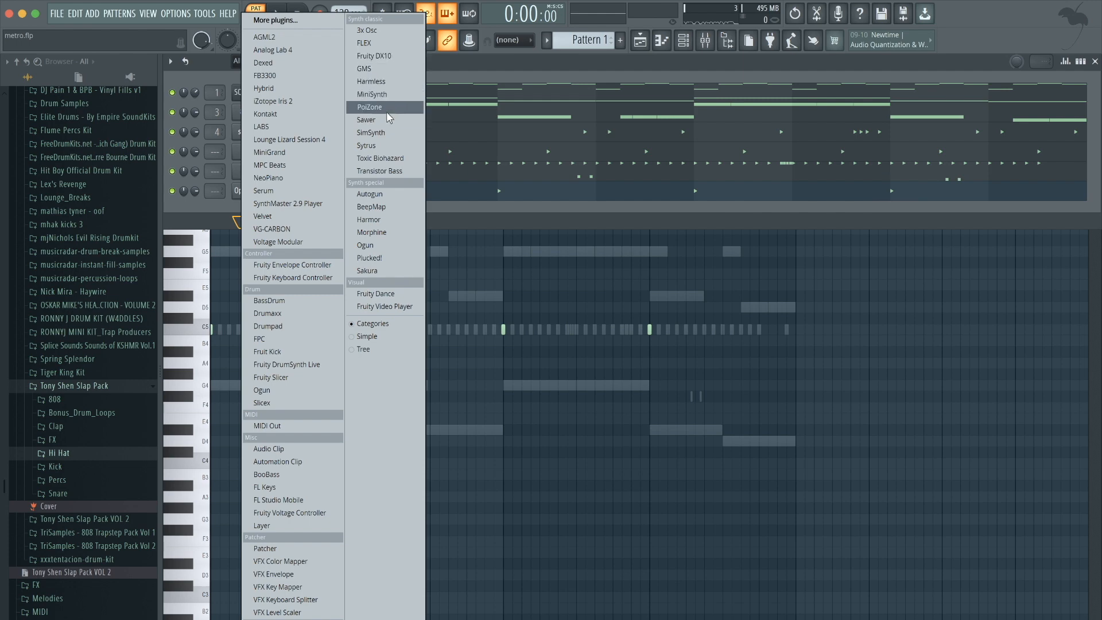
click(375, 145)
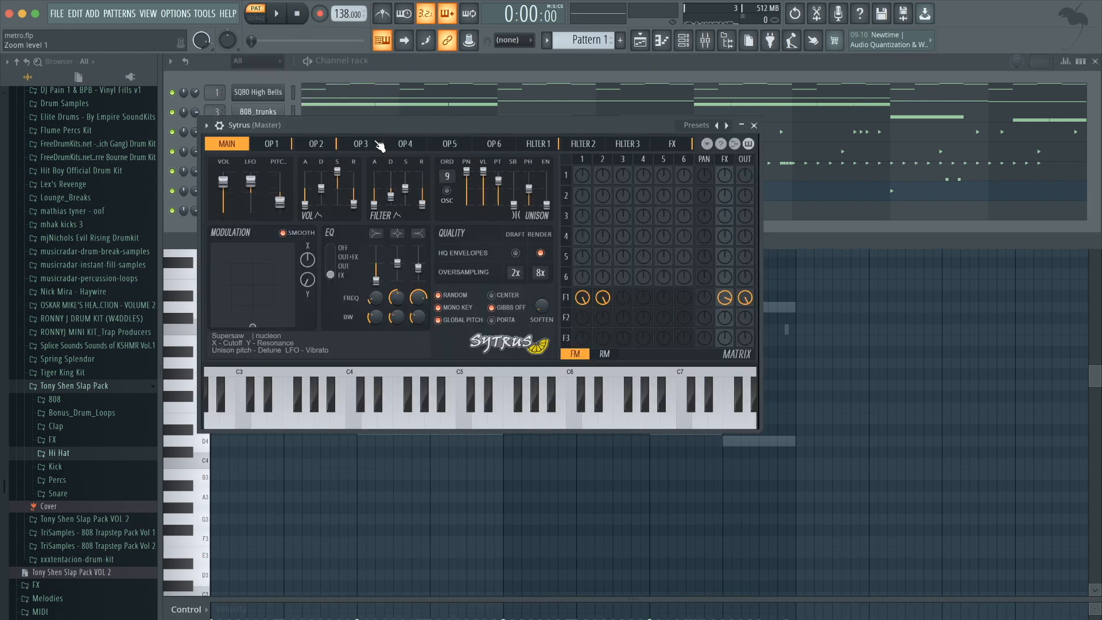
click(696, 125)
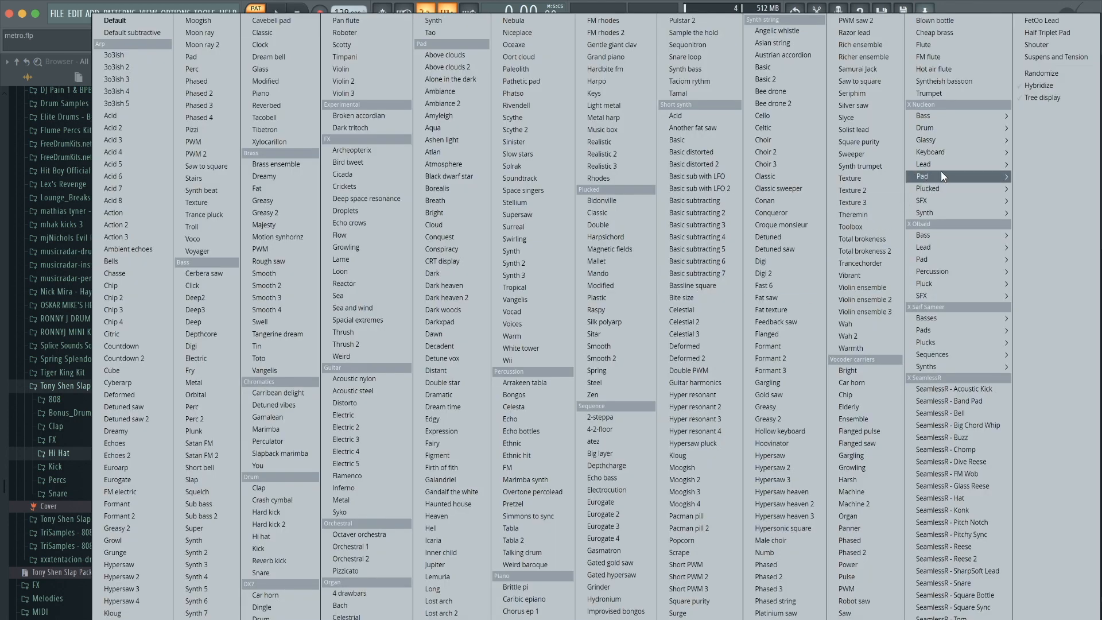
mouse_move(950, 165)
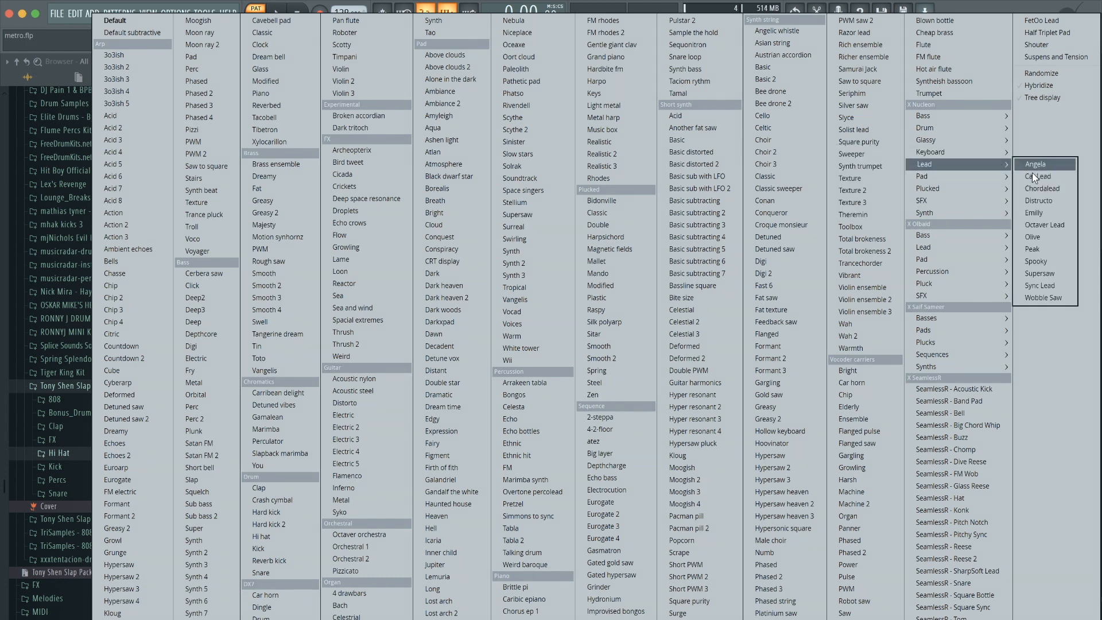
click(1050, 217)
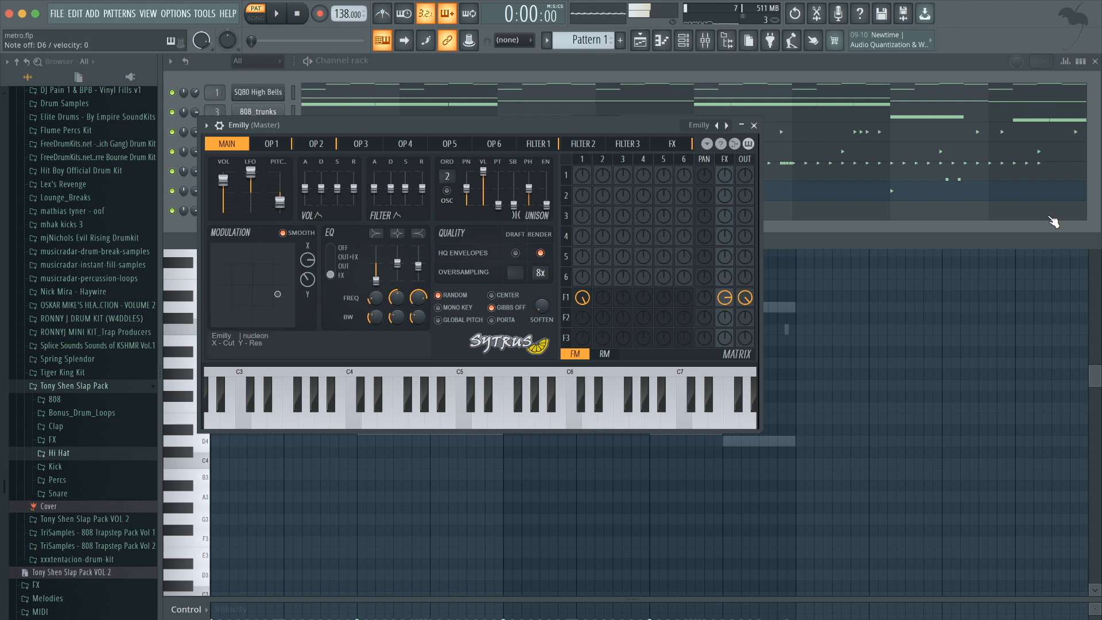
click(754, 126)
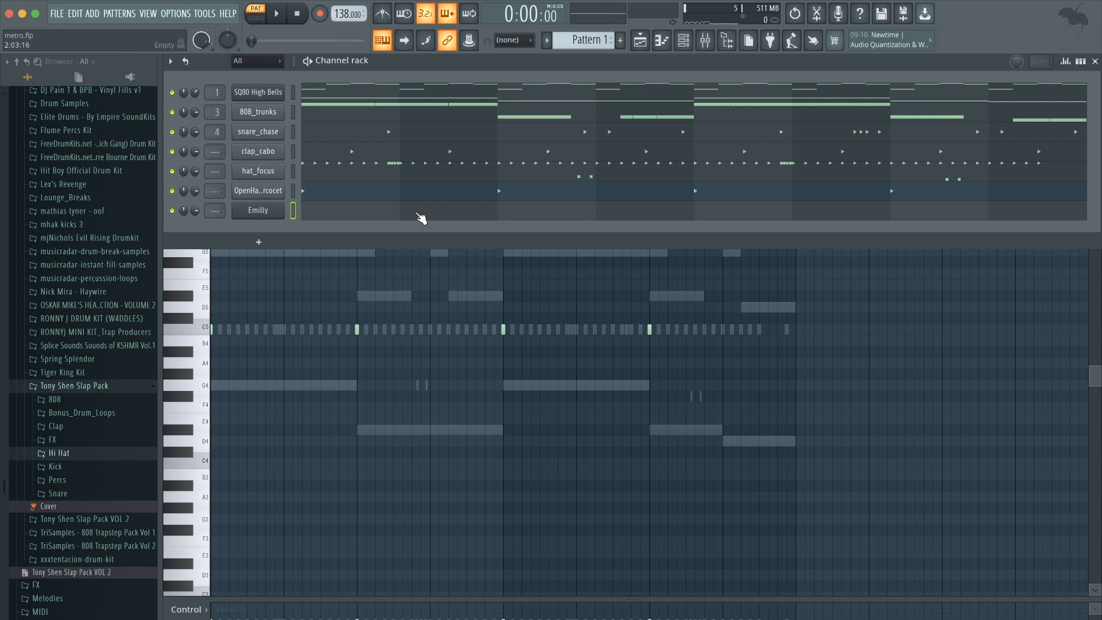
In Emilly's piano roll, draw a G6 note at the start of bar 1 and a D6 note held until bar 2.
key(F6)
scroll(420, 217, up, 3)
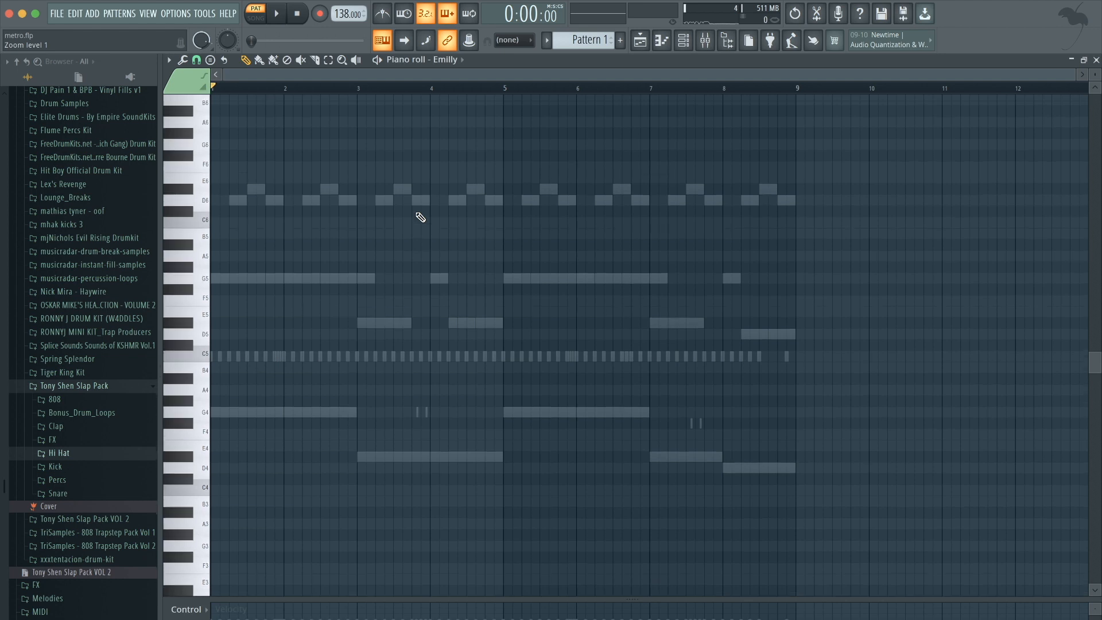
key(space)
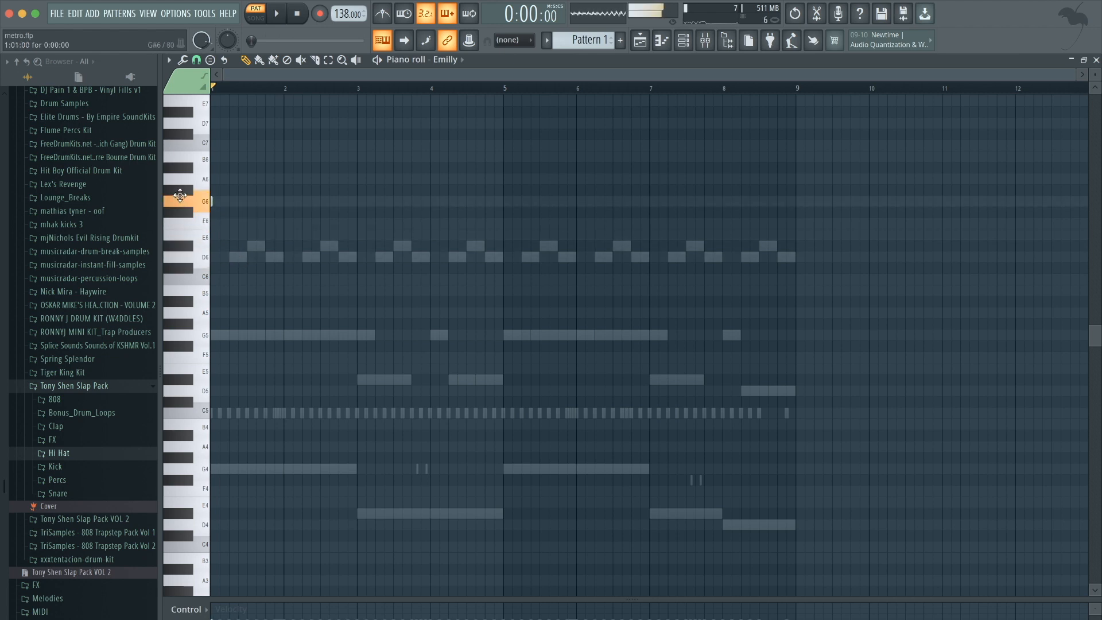
click(213, 201)
scroll(221, 201, up, 5)
right_click(226, 200)
scroll(229, 205, down, 5)
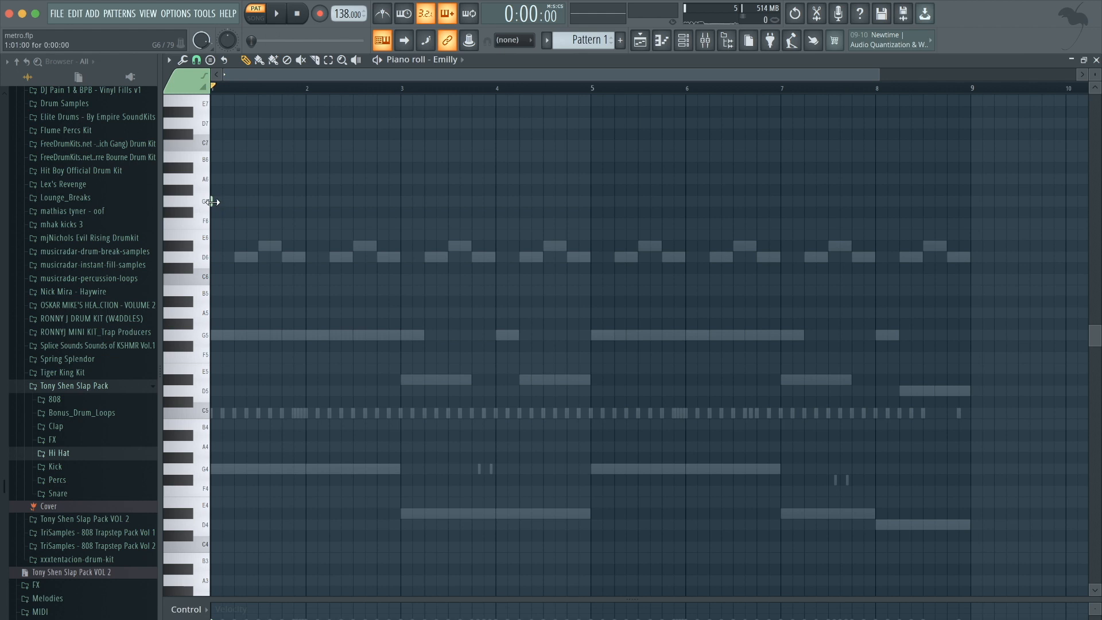
click(213, 202)
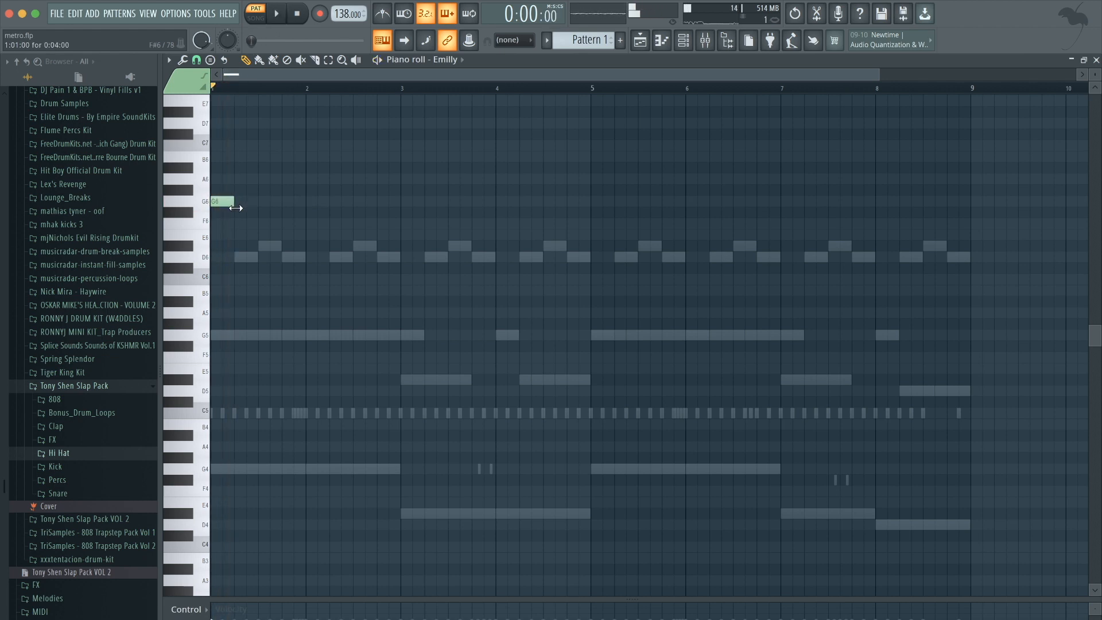
click(237, 256)
key(space)
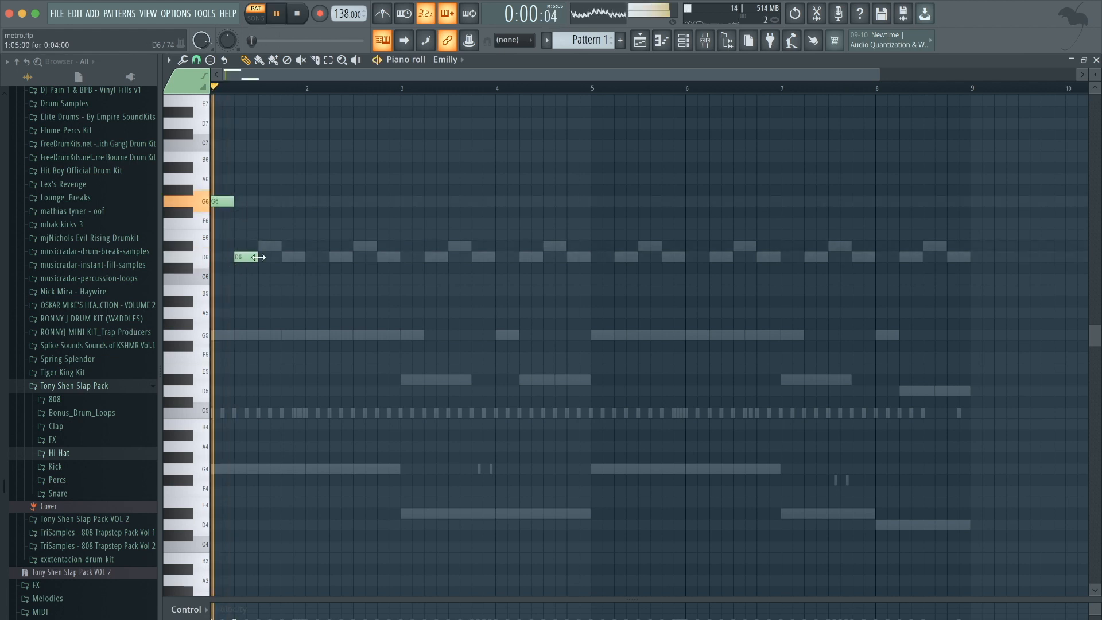
drag(256, 257, 306, 256)
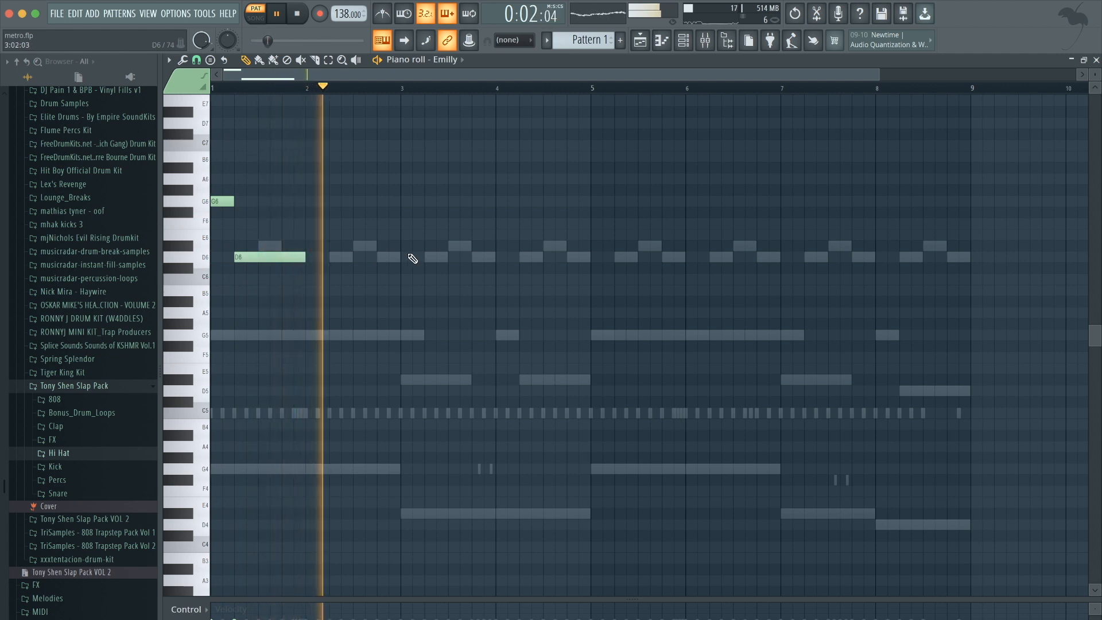
key(space)
Add a short D#6 note at bar 3 followed by a D6 note held until bar 4.
drag(402, 218, 401, 251)
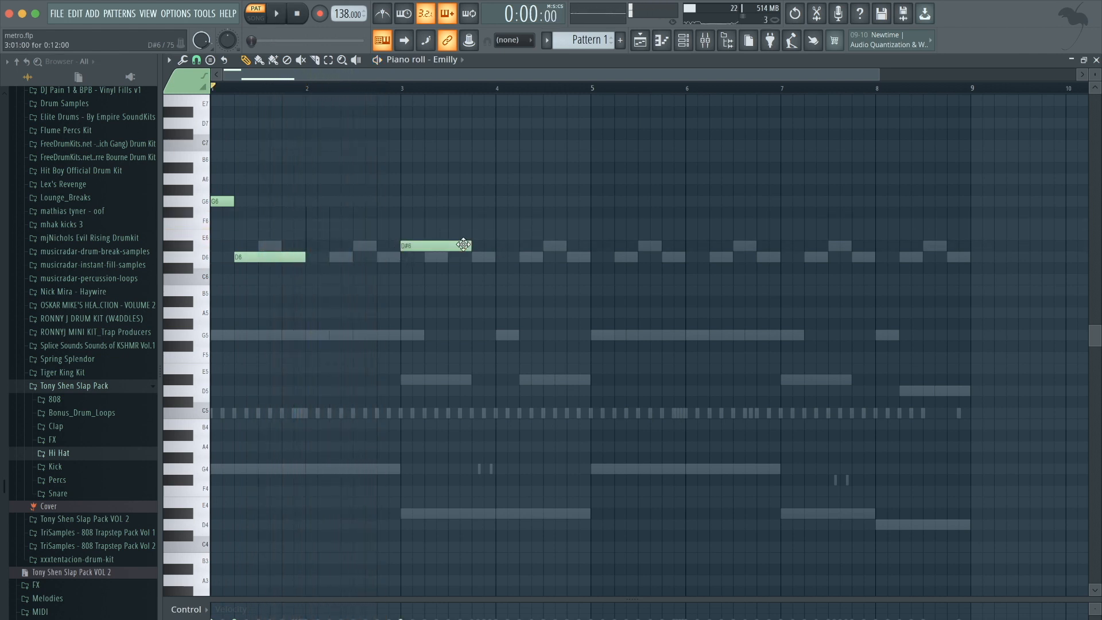
drag(467, 245, 412, 251)
click(430, 257)
key(space)
drag(455, 255, 499, 257)
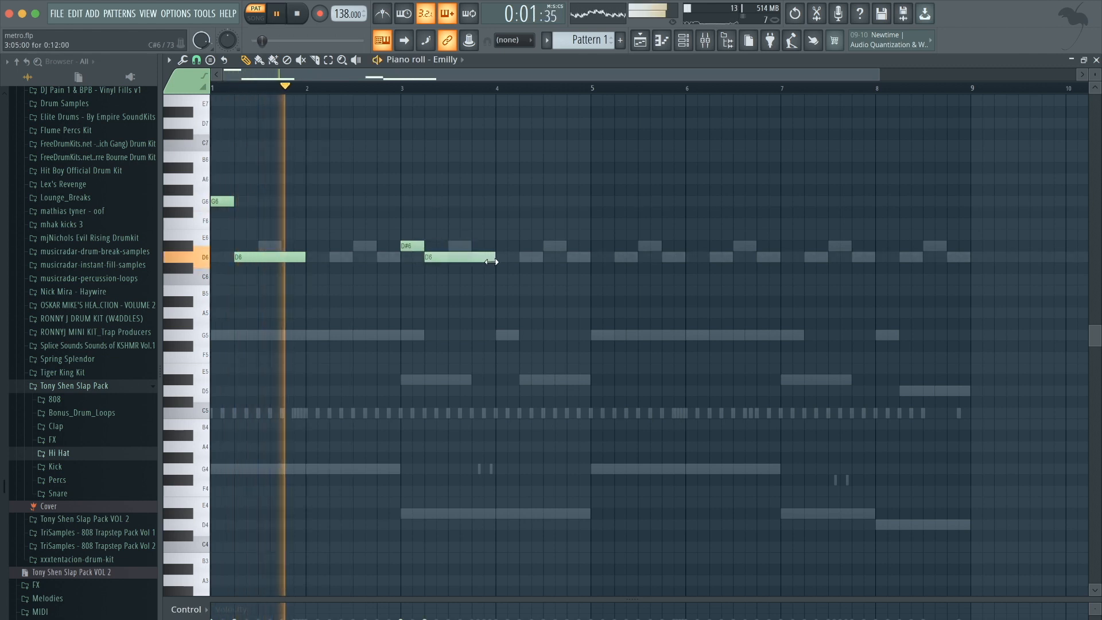
key(space)
Shorten the first D6 note, then try a drag on the bar 3 notes and undo it.
key(space)
drag(310, 258, 259, 257)
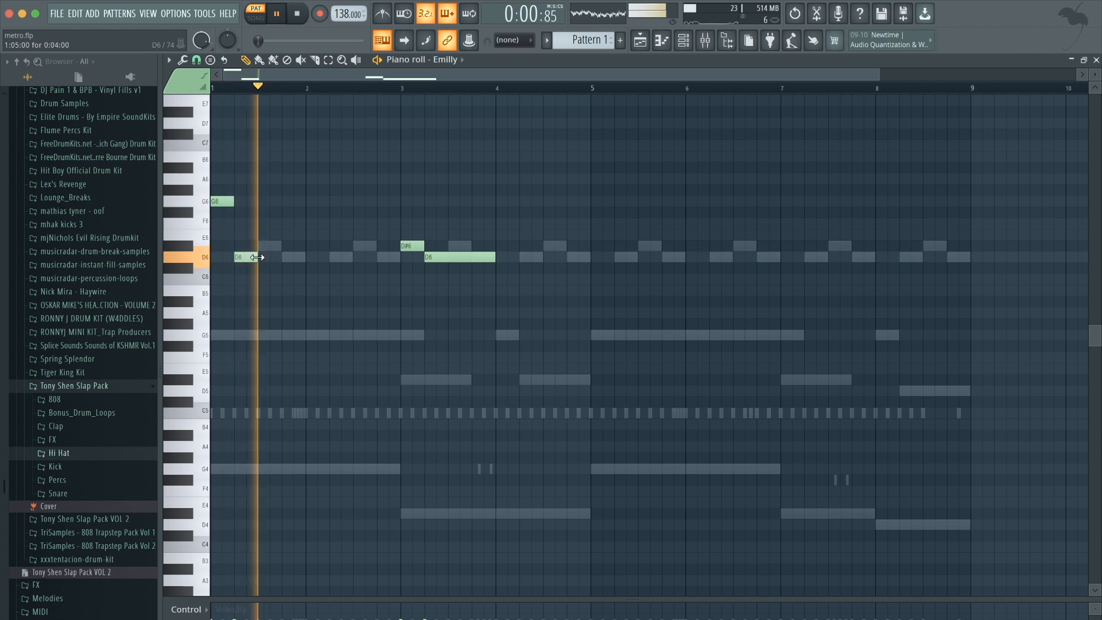
drag(487, 258, 523, 238)
key(space)
key(super+z)
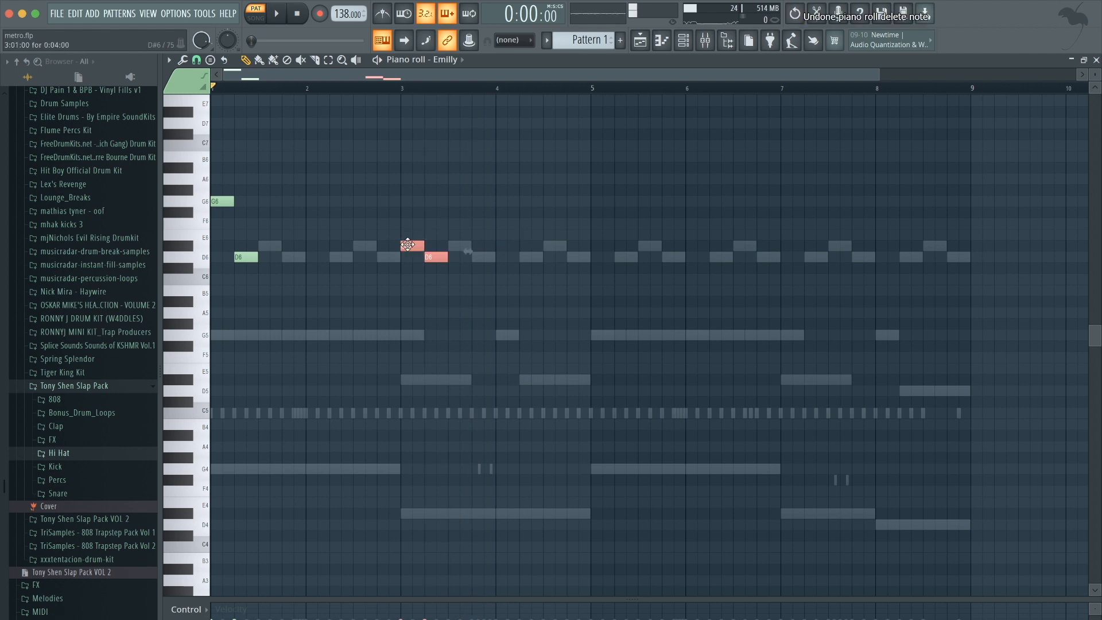
Copy the D#6–D6 motif and the G6 note so the melody repeats through bars 4, 5, 7 and 8.
shift+drag(413, 245, 508, 249)
super+click(498, 194)
key(space)
scroll(497, 194, down, 2)
super+click(531, 323)
mouse_move(531, 323)
super+mouse_down()
mouse_move(212, 195)
mouse_move(509, 200)
super+mouse_up()
super+click(497, 176)
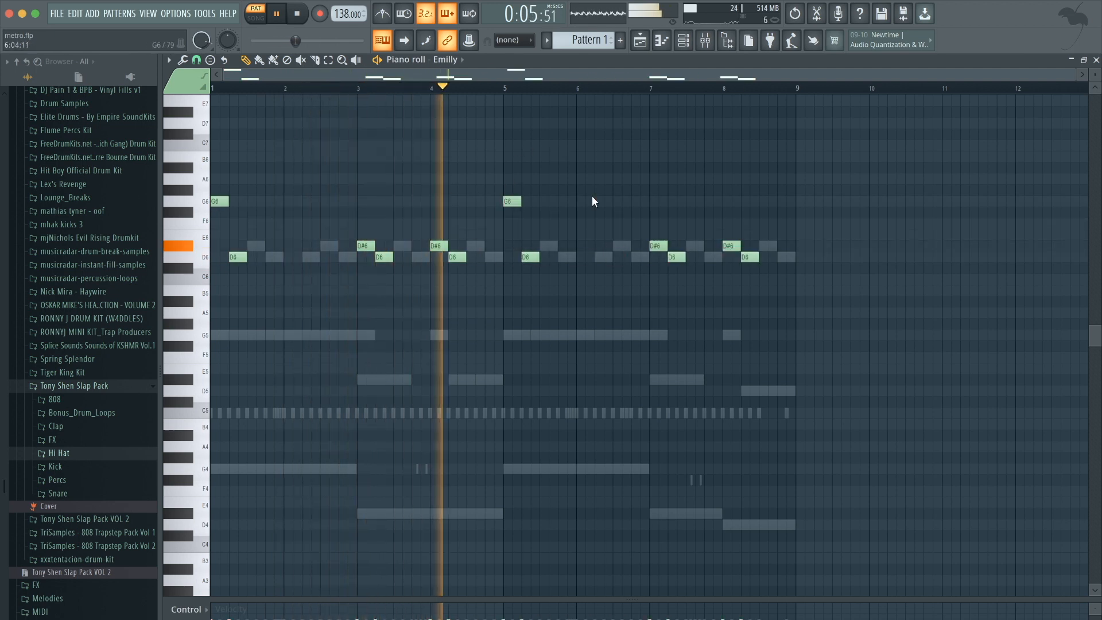
Add a G6 note in the middle of bar 6 and play the melody back.
scroll(592, 195, up, 2)
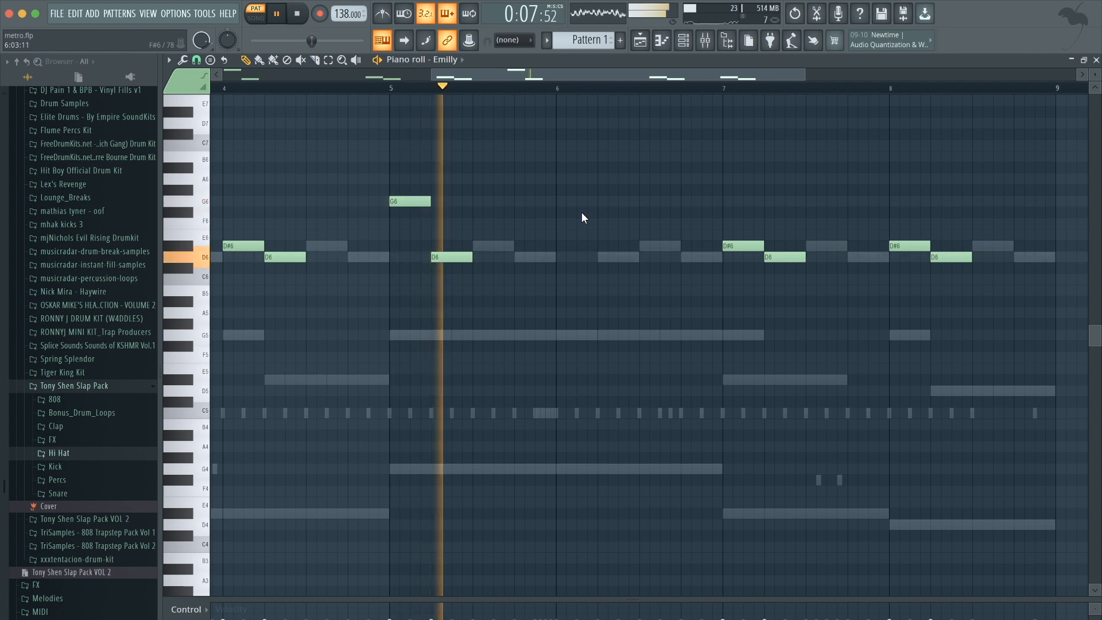
key(space)
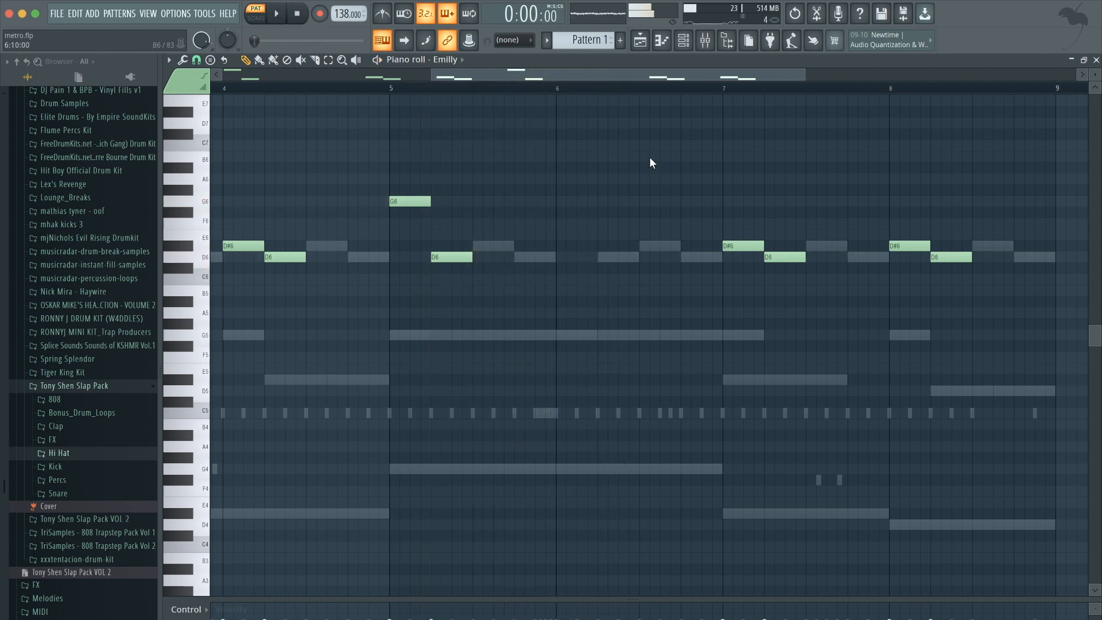
mouse_move(649, 157)
mouse_down()
mouse_move(641, 196)
mouse_move(639, 167)
mouse_up()
key(space)
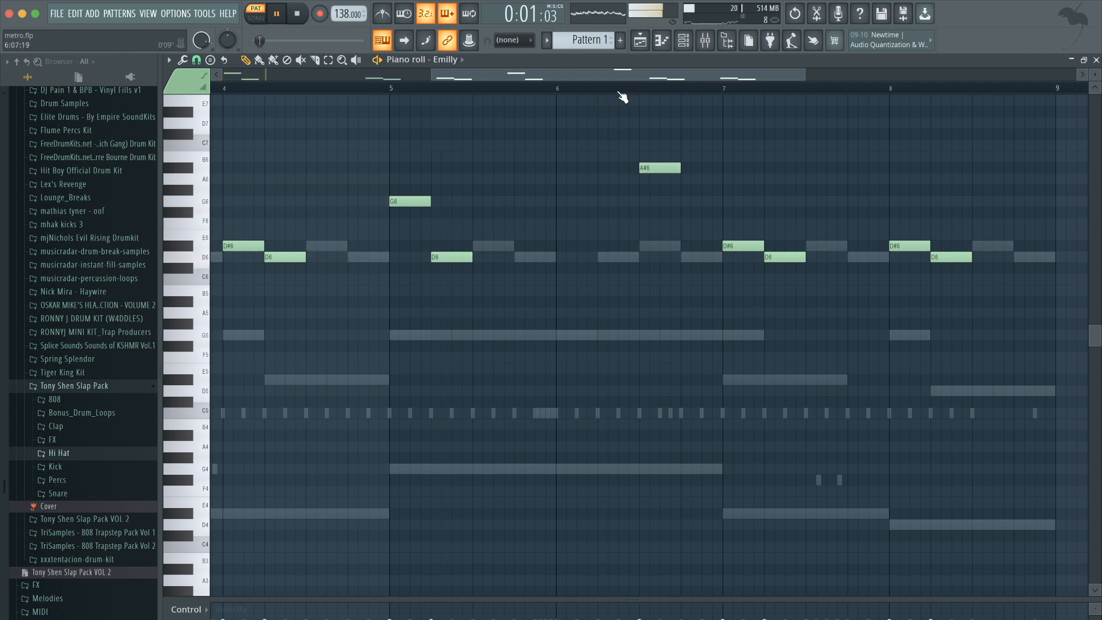
click(555, 89)
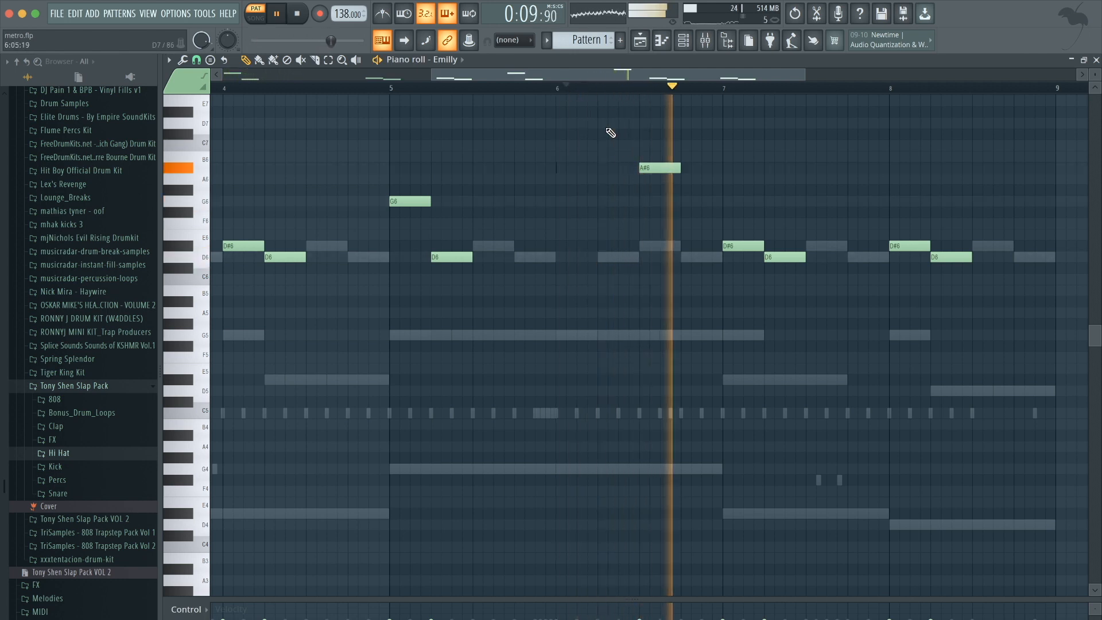
key(space)
click(391, 89)
key(space)
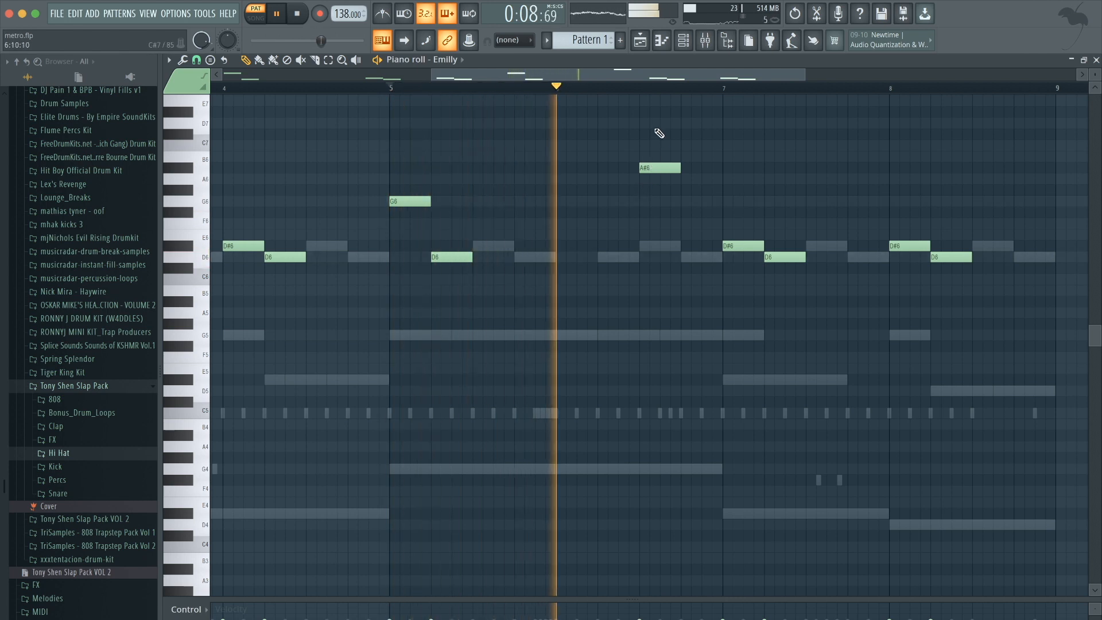
key(space)
click(649, 171)
drag(649, 177, 646, 175)
key(space)
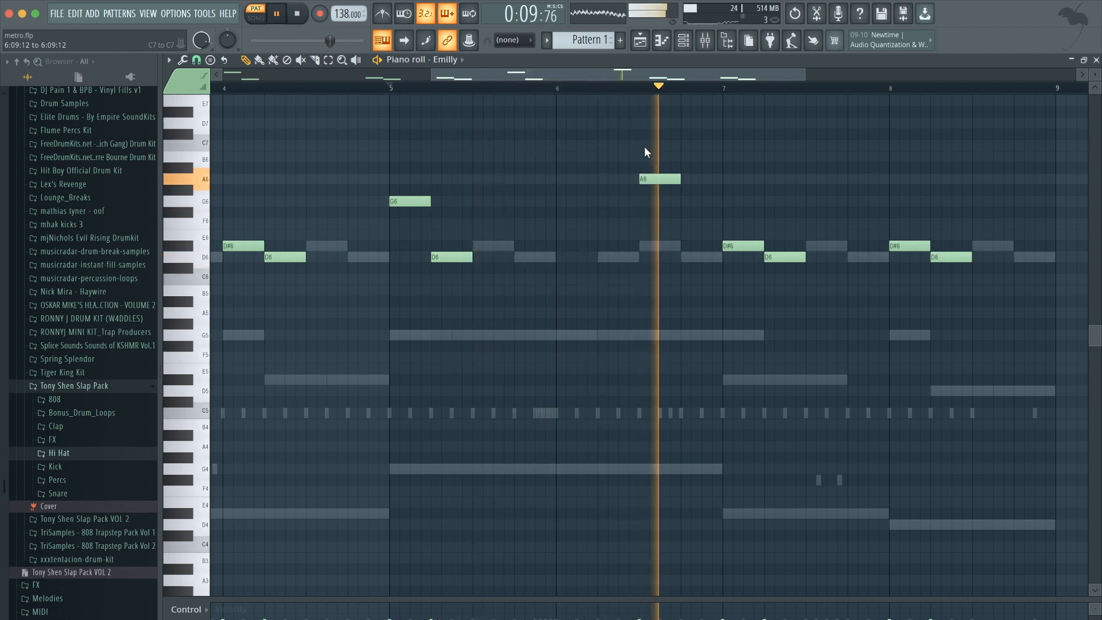
key(space)
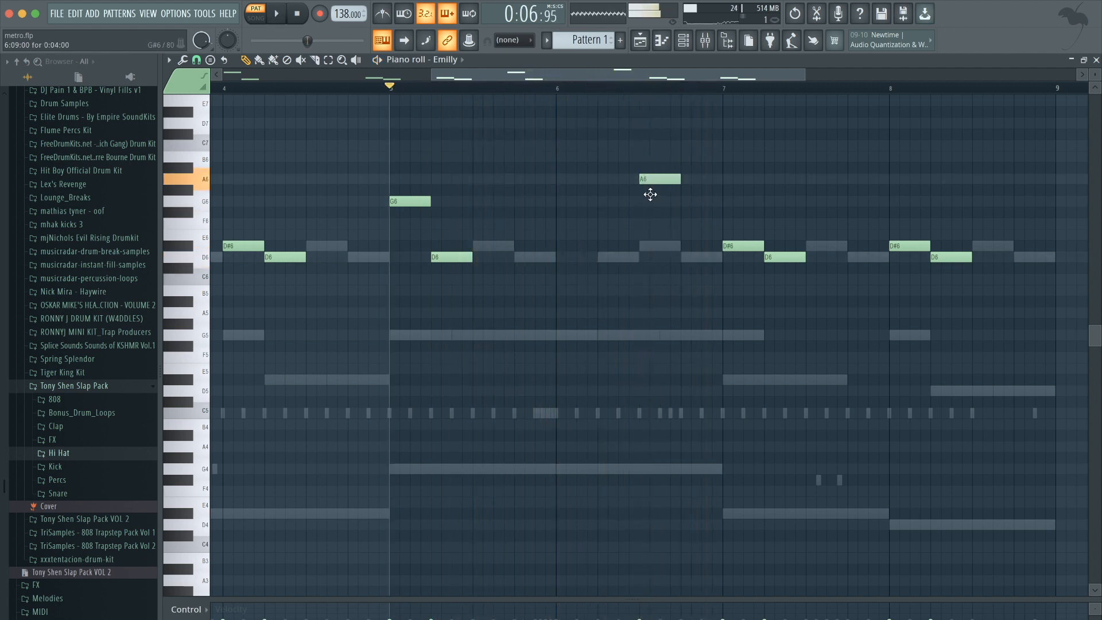
drag(651, 194, 650, 210)
key(space)
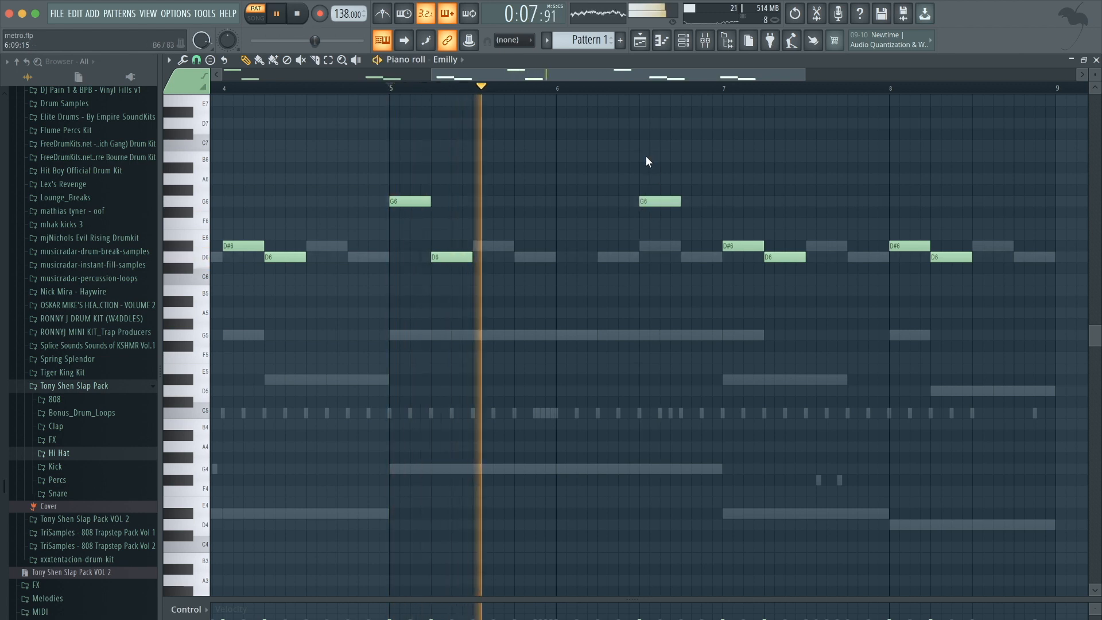
Add an A#5 note in the second half of bar 8 and play the pattern.
scroll(646, 156, down, 3)
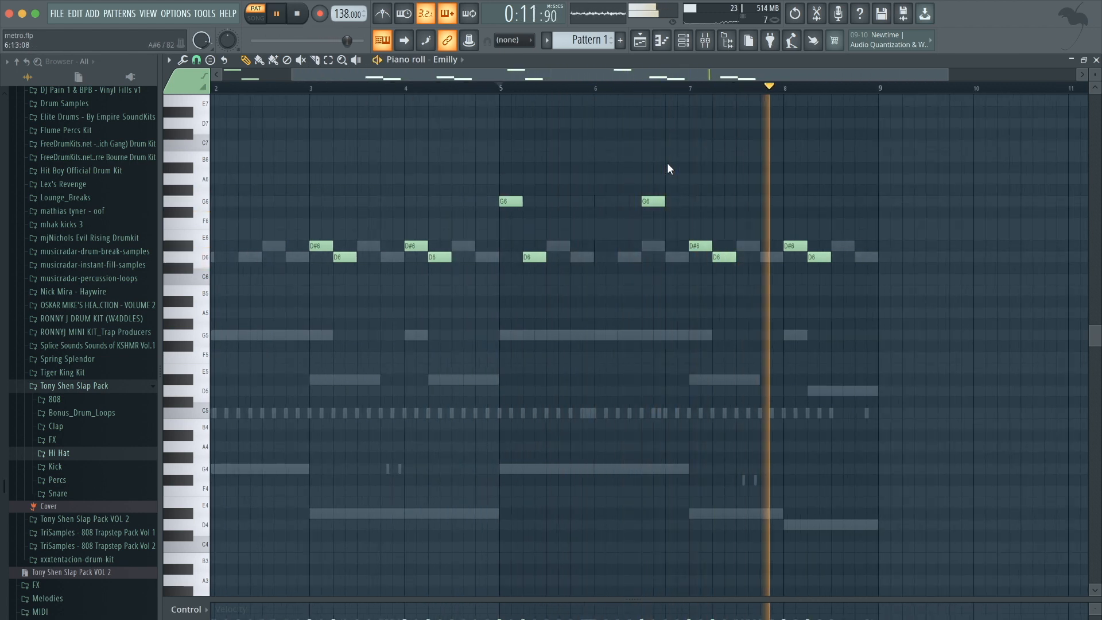
key(space)
click(839, 302)
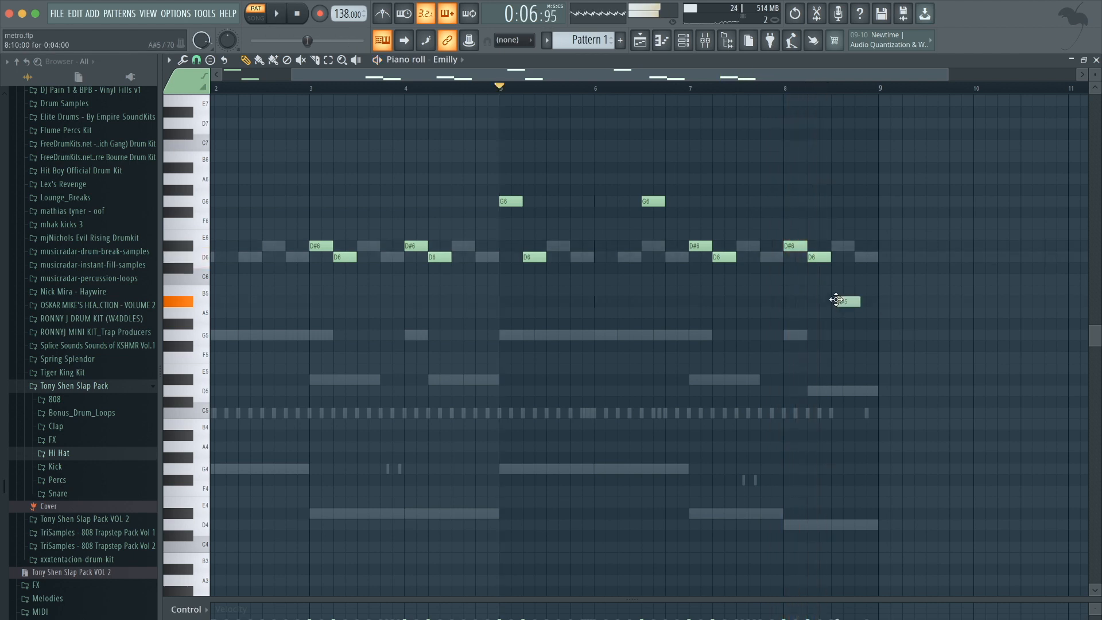
click(839, 305)
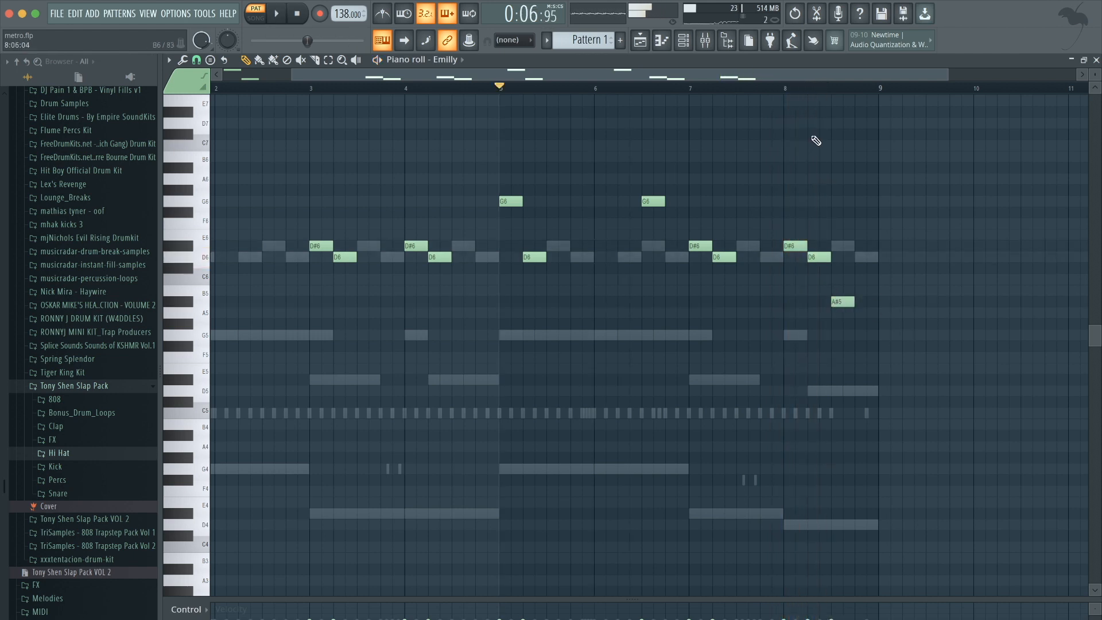
click(783, 88)
key(space)
scroll(817, 147, down, 1)
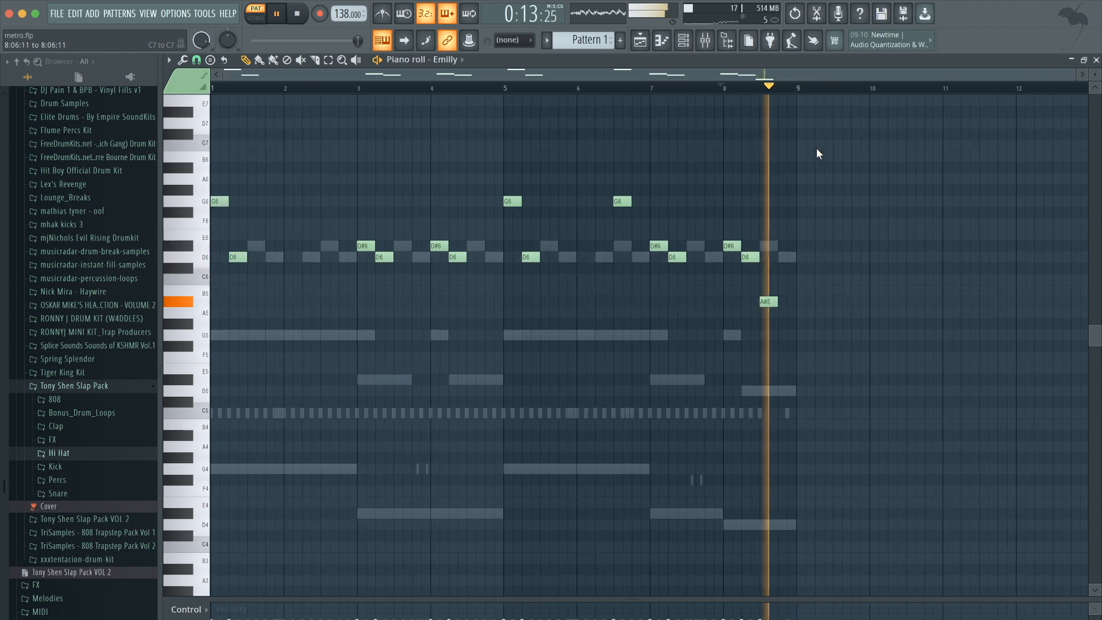
Open the mixer and route the drum and Emilly channels to their own mixer inserts 2 through 7.
click(685, 42)
key(space)
click(708, 43)
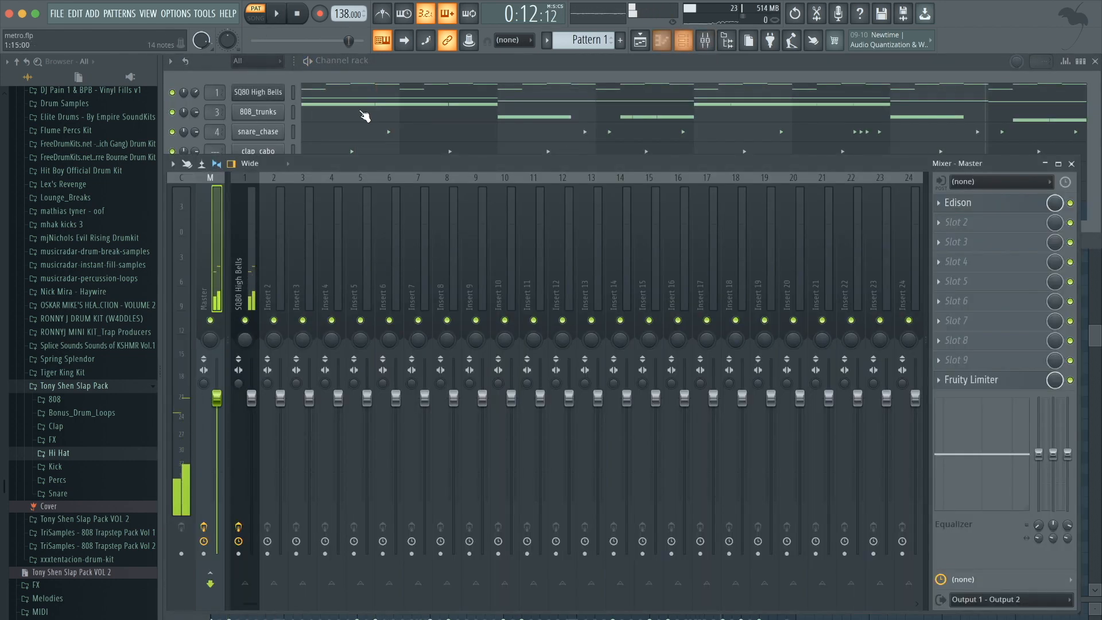
click(294, 84)
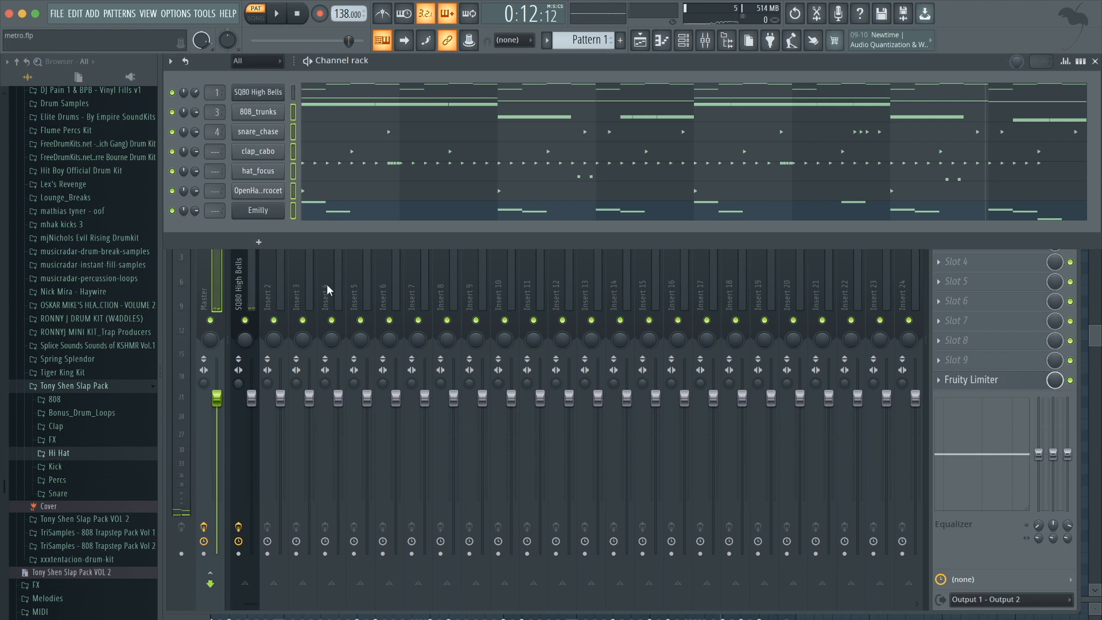
click(276, 285)
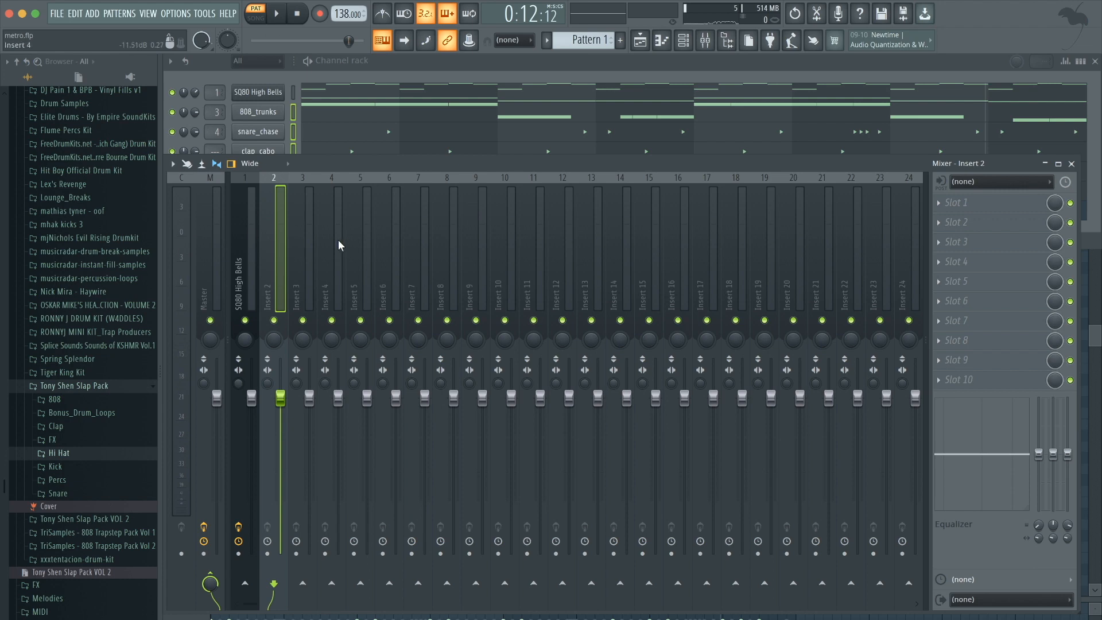
key(ctrl+l)
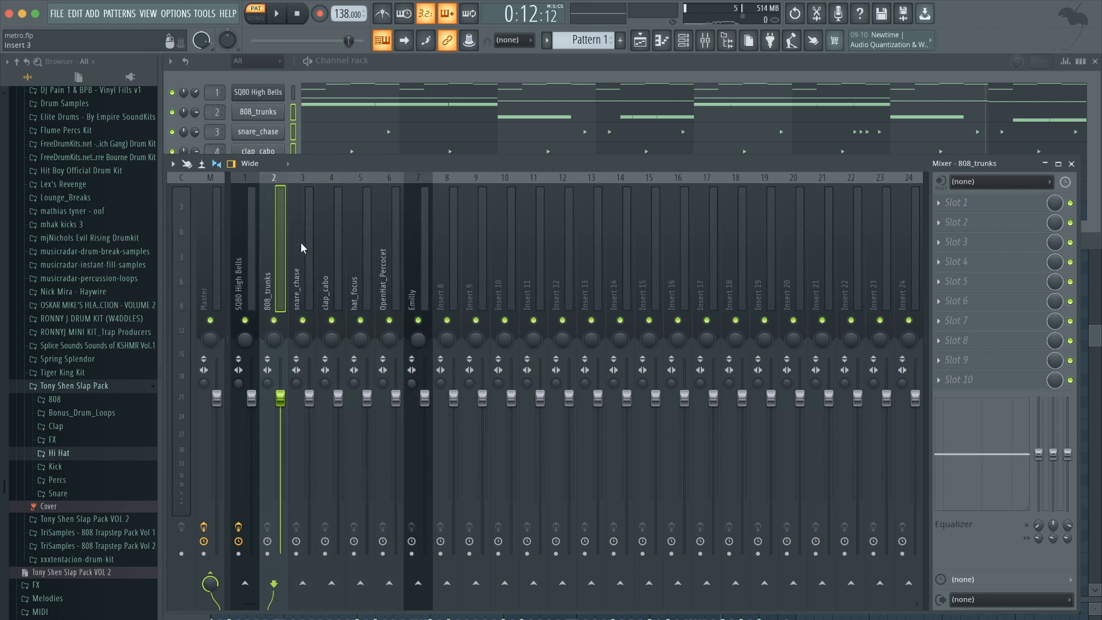
Solo the Emilly mixer insert to audition the lead on its own.
click(423, 301)
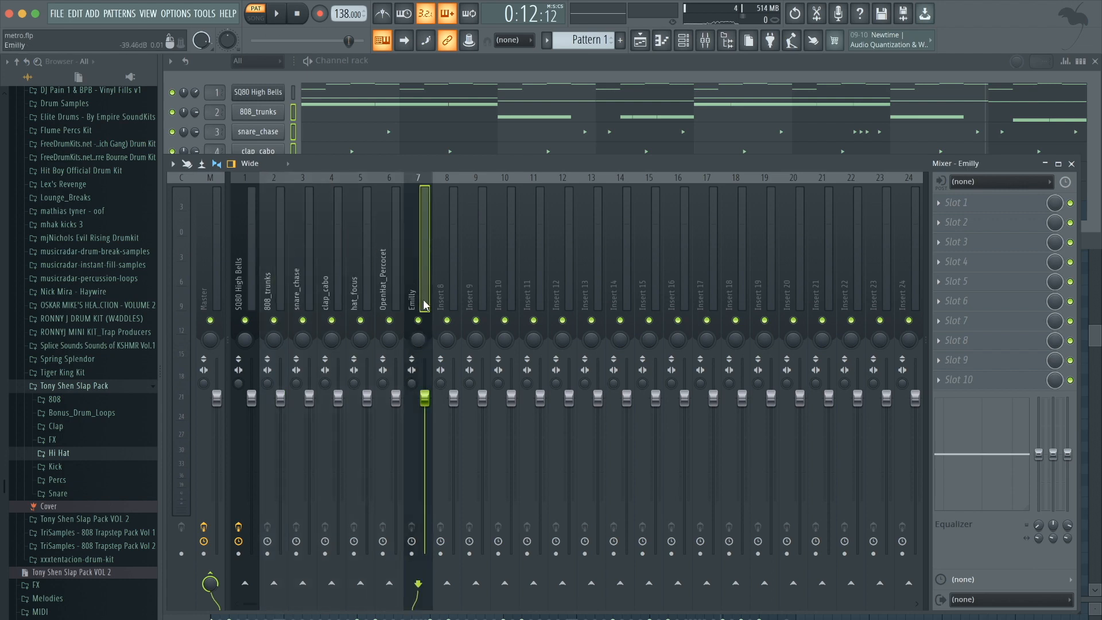
right_click(420, 324)
key(space)
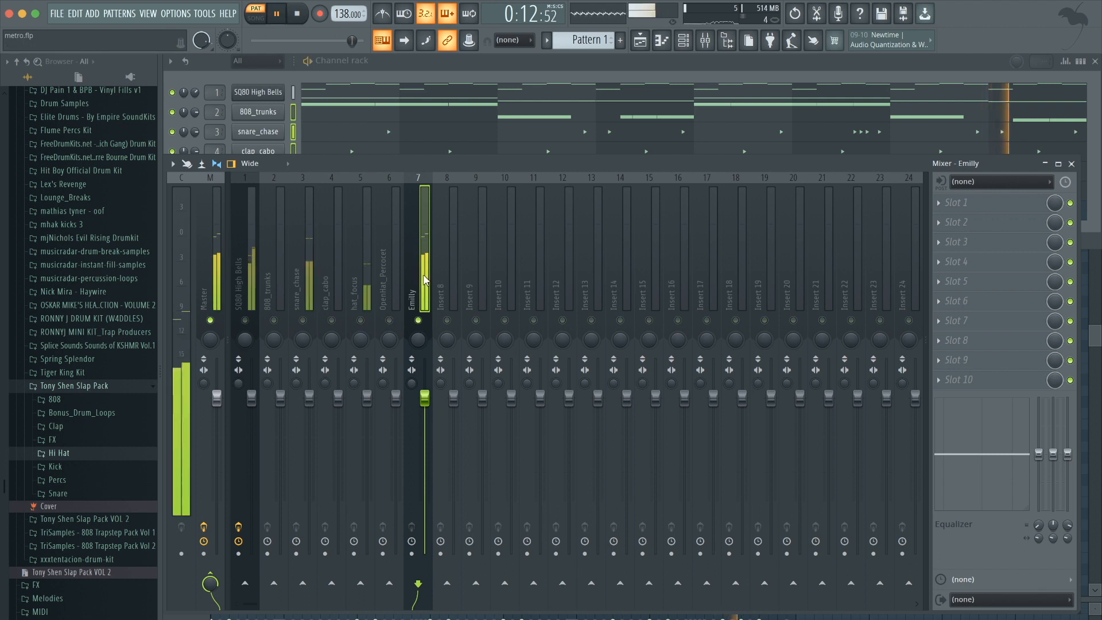
click(399, 66)
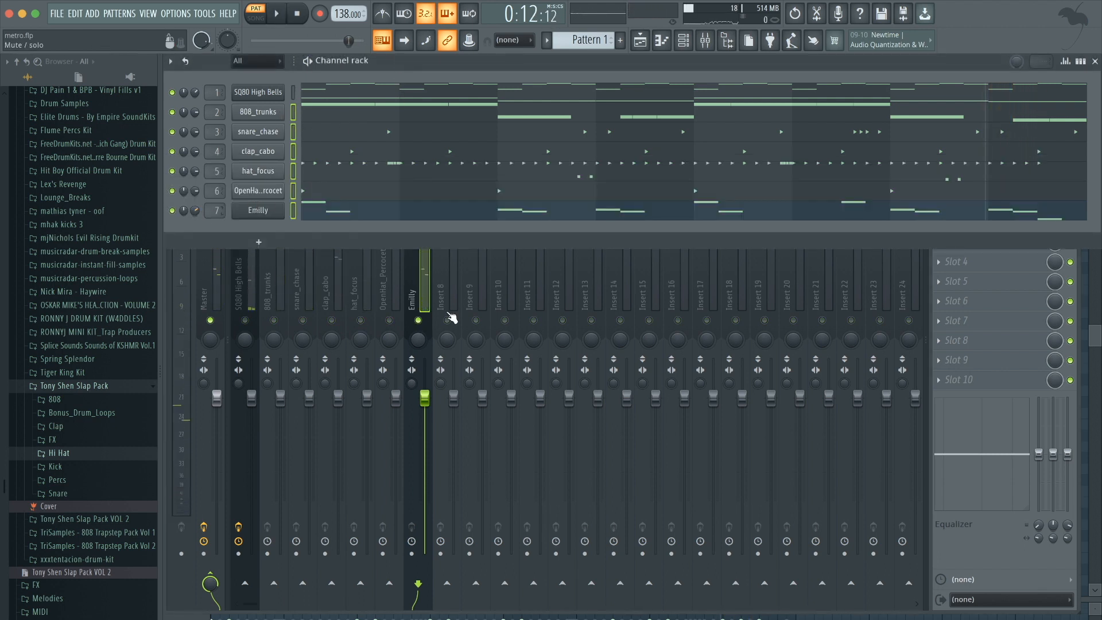
key(space)
click(427, 280)
key(space)
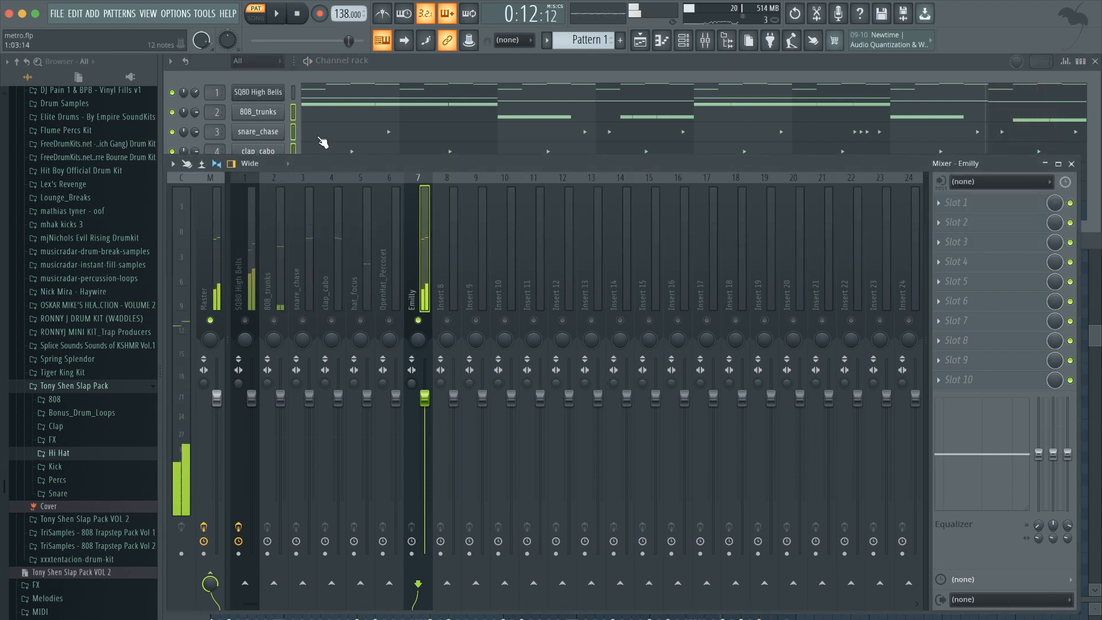
click(367, 59)
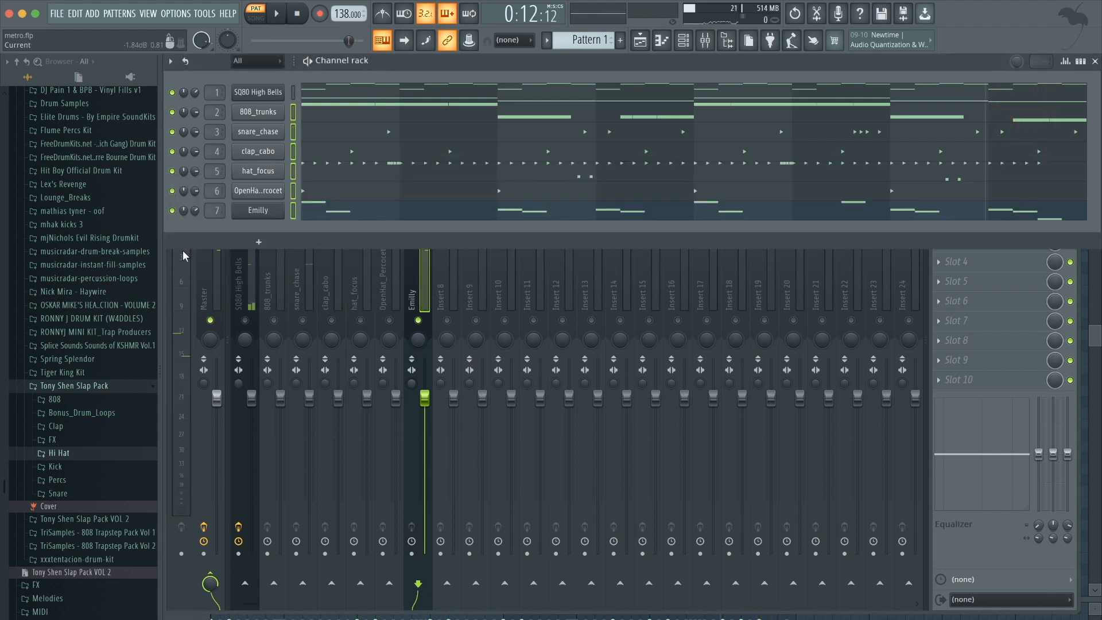
Lower the Emilly insert's volume fader and play the beat.
click(425, 398)
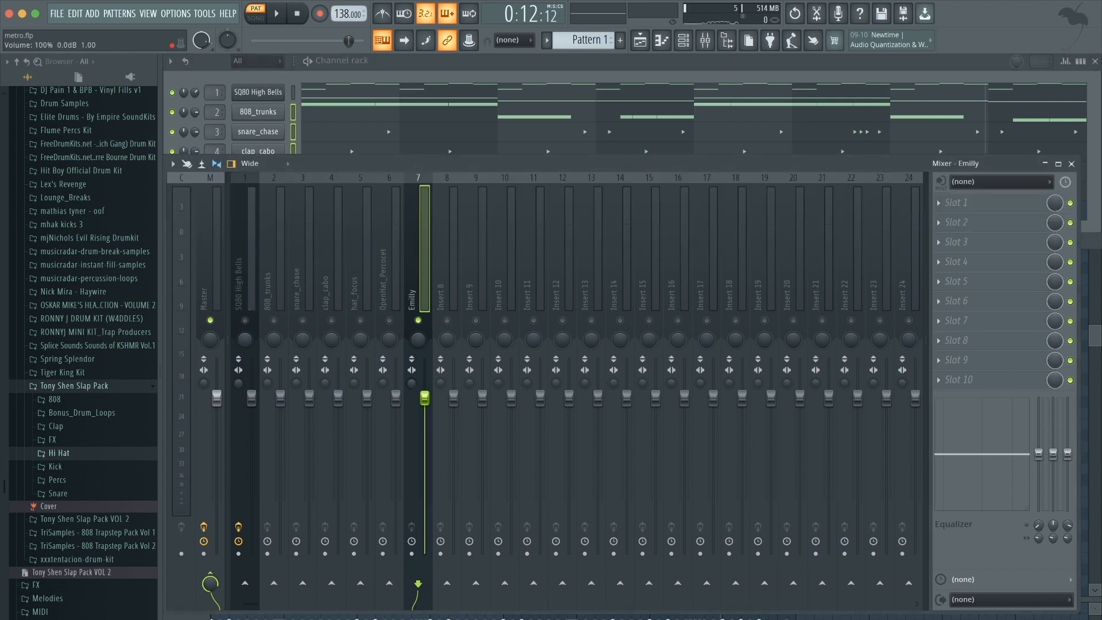
click(436, 61)
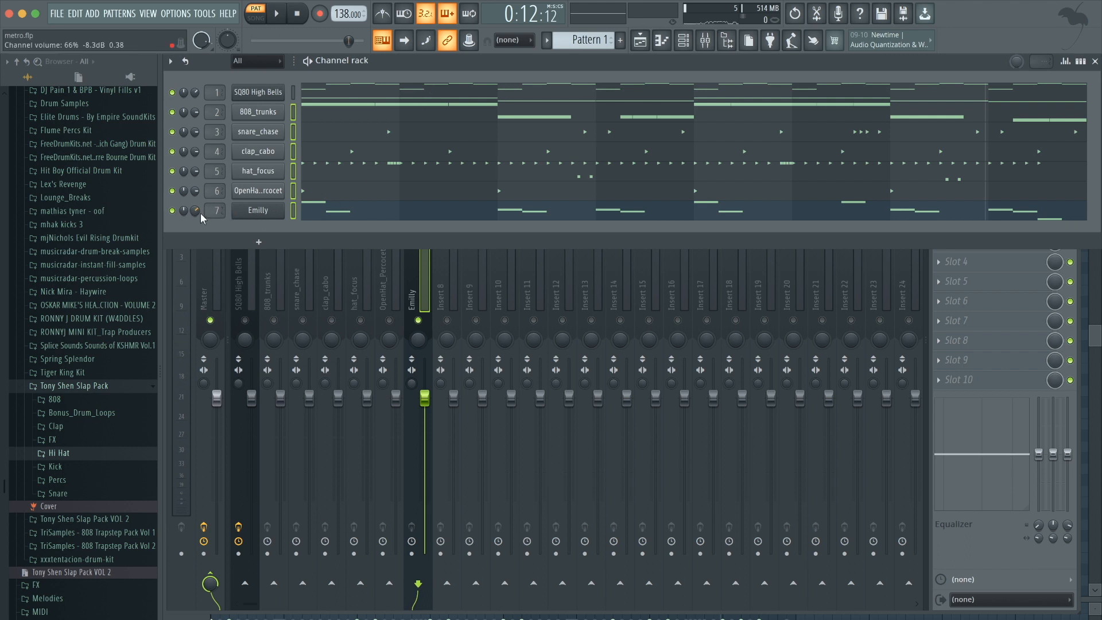
drag(423, 400, 424, 423)
key(space)
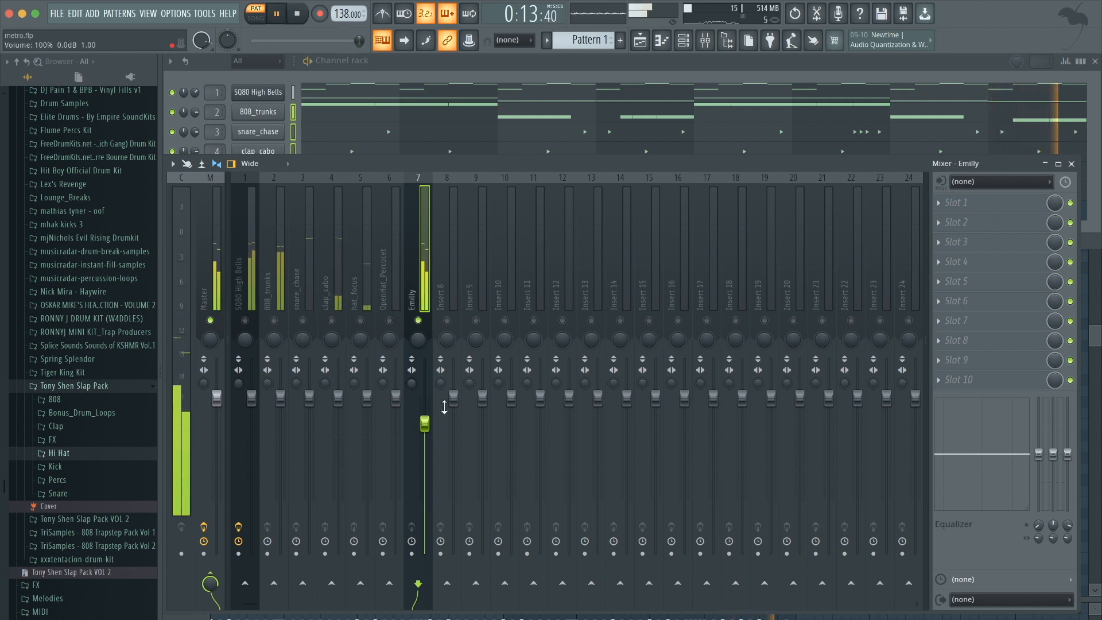
Raise the Emilly lead's level with its mixer insert fader and set its channel volume to 73%.
key(space)
drag(424, 423, 424, 392)
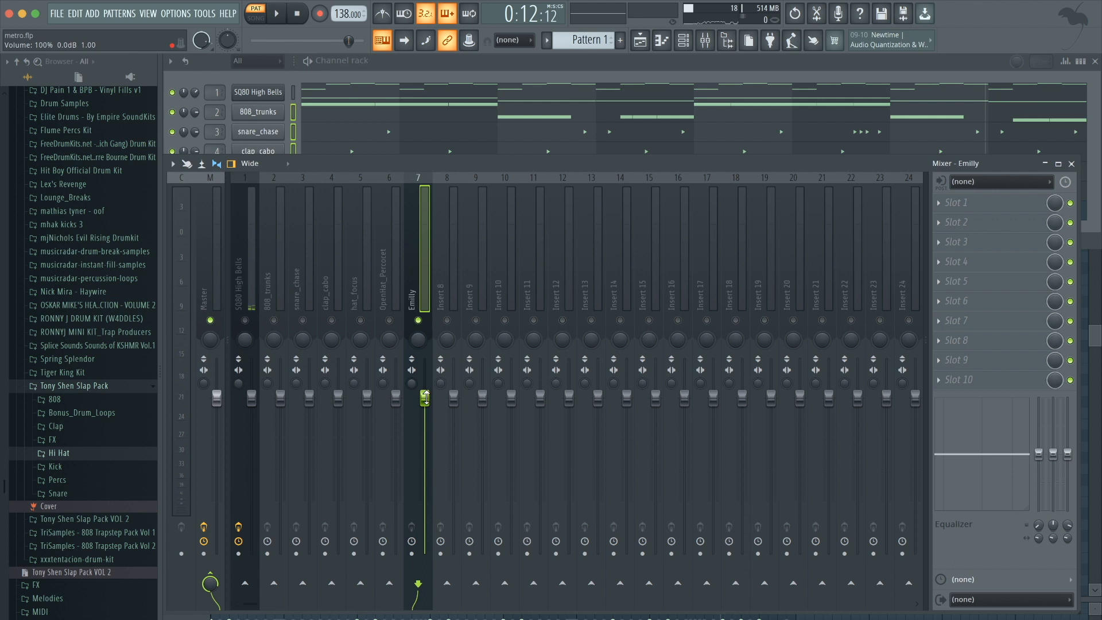
key(F6)
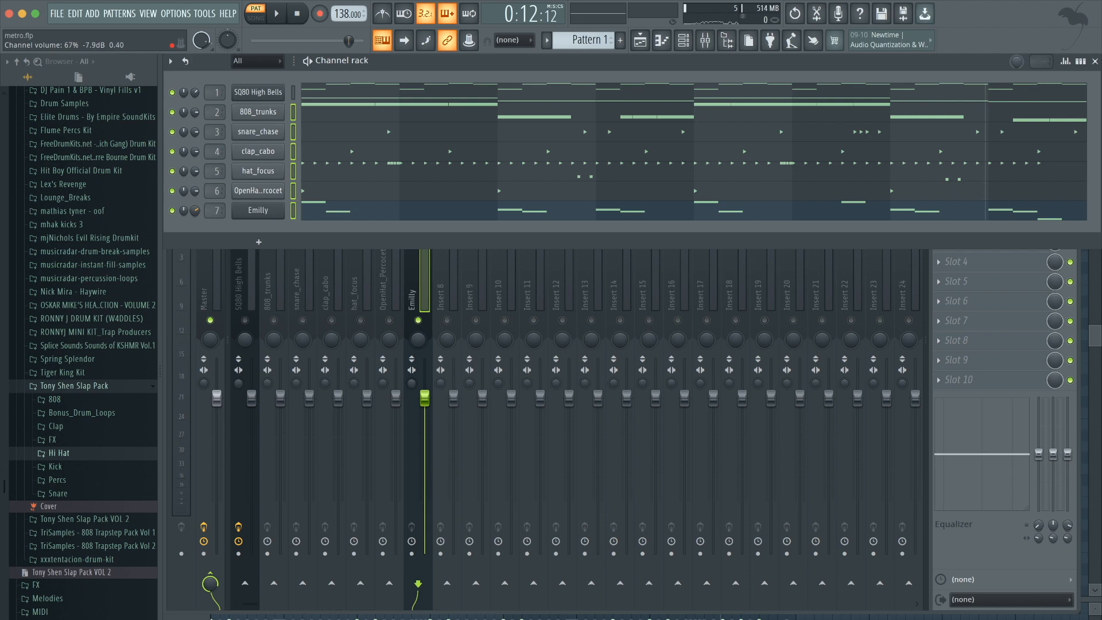
click(953, 280)
click(968, 224)
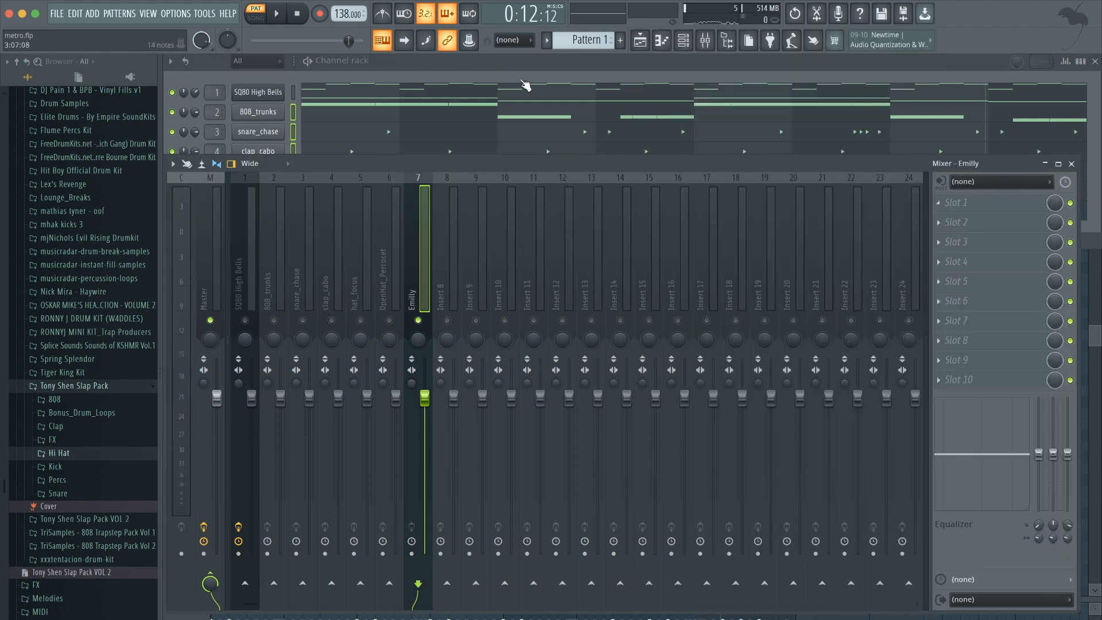
click(513, 62)
drag(203, 211, 195, 214)
Play and stop the beat to audition the lead's new level.
key(space)
key(space)
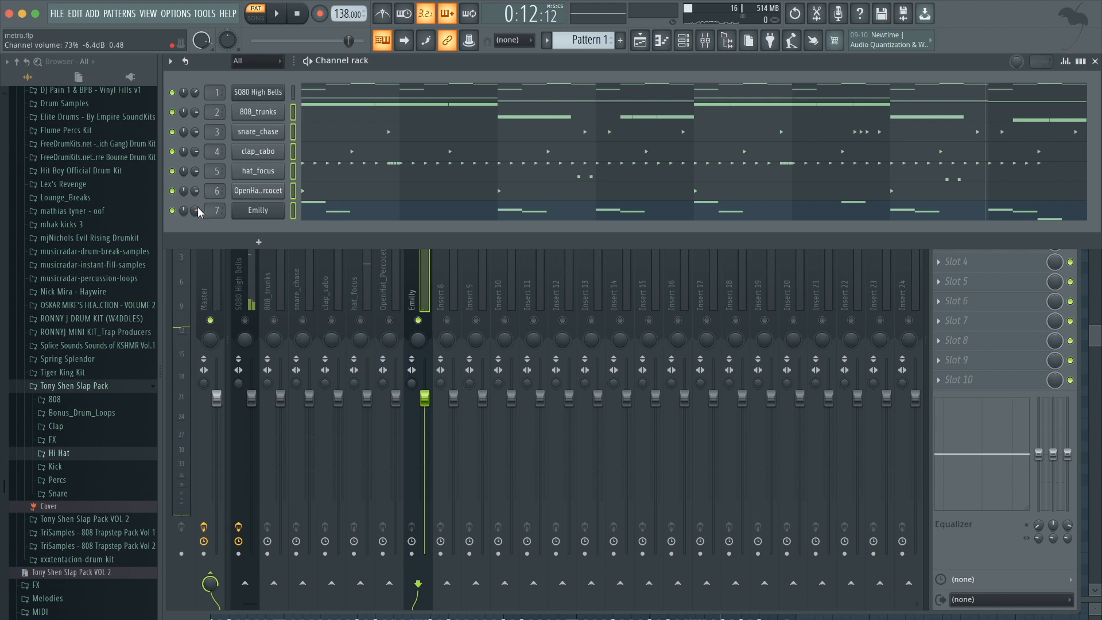
click(978, 253)
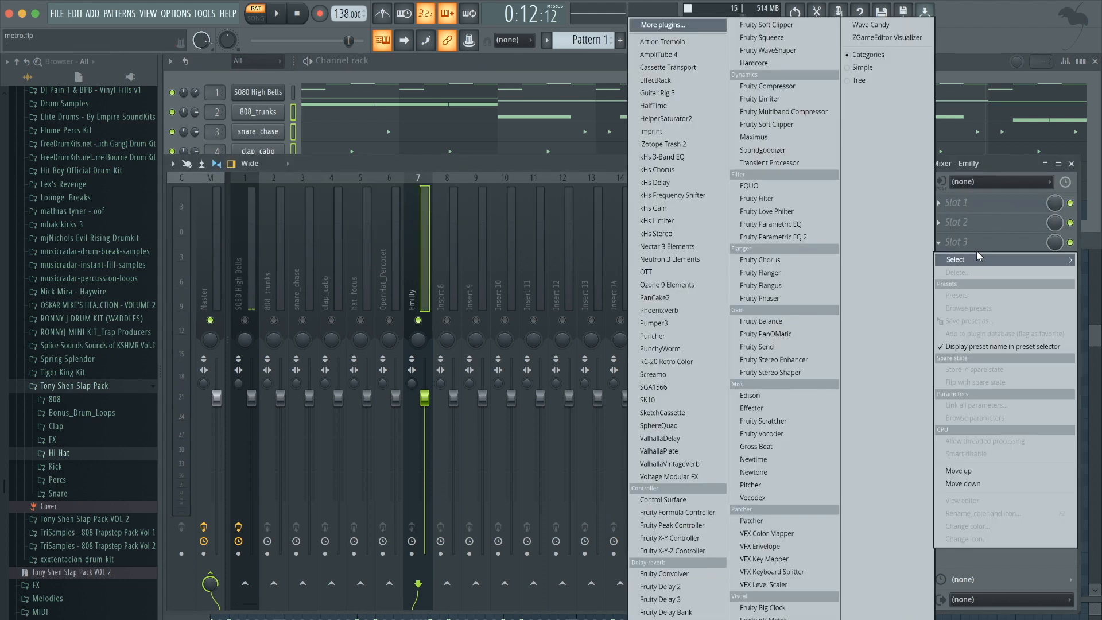
click(978, 202)
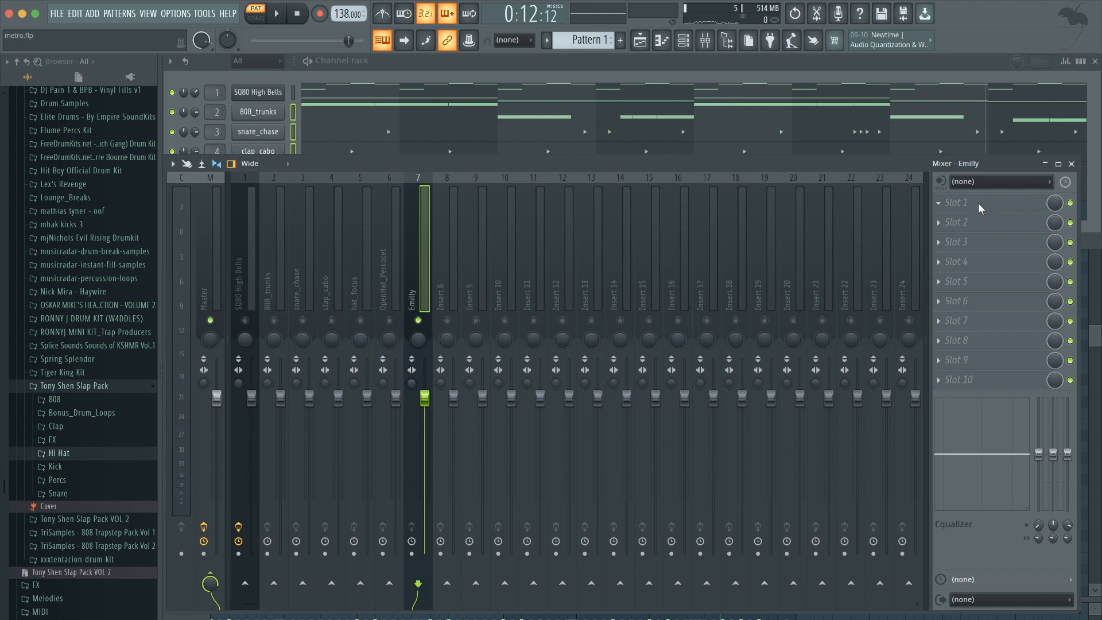
click(389, 69)
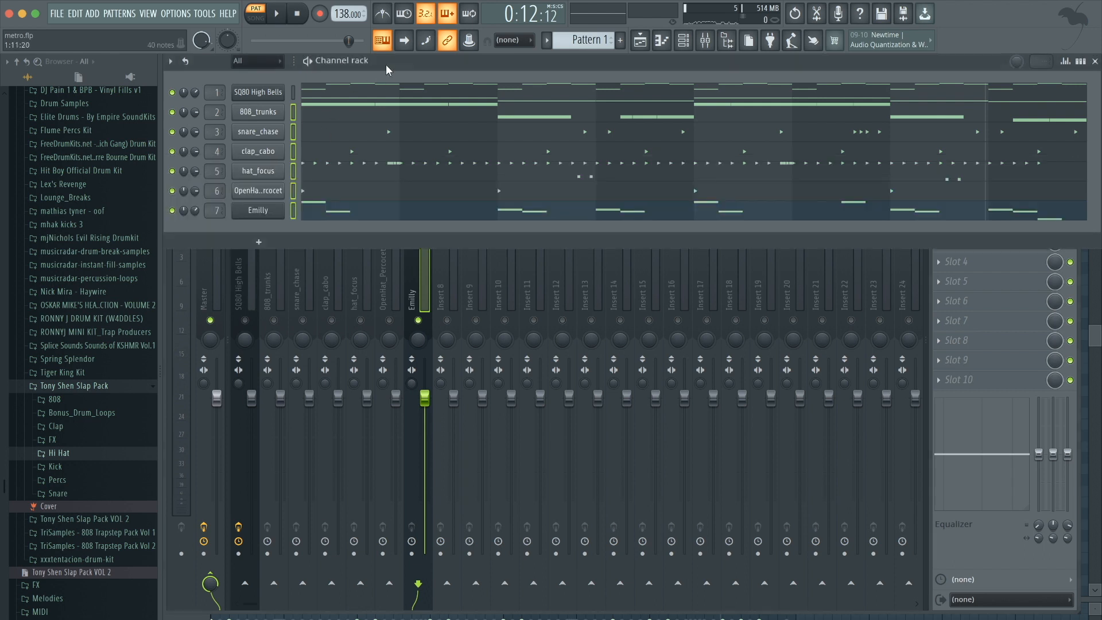
key(space)
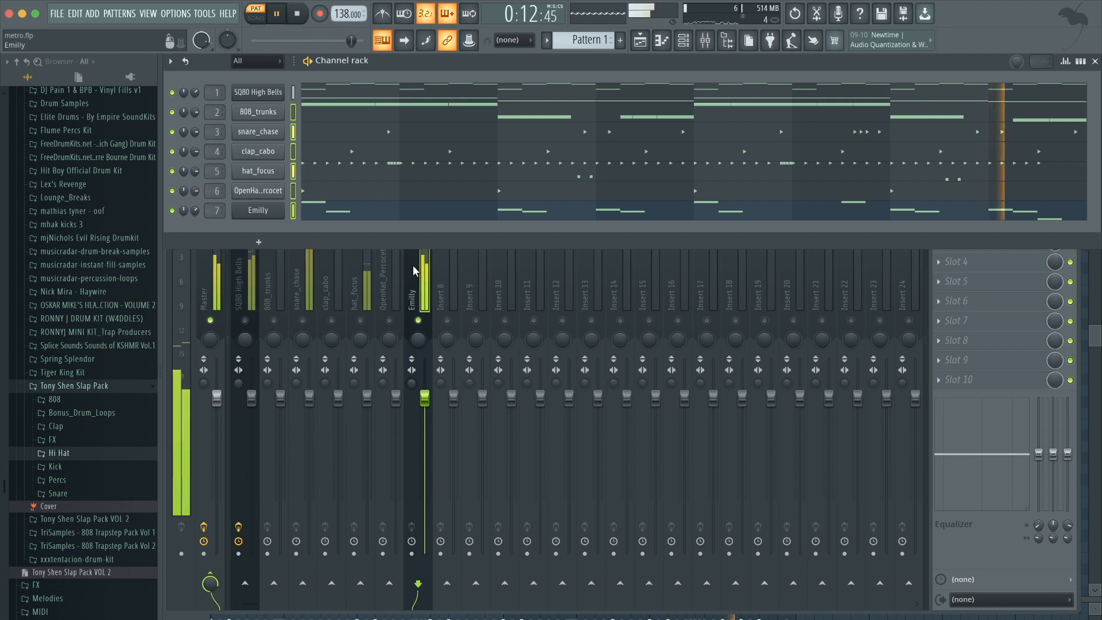
key(space)
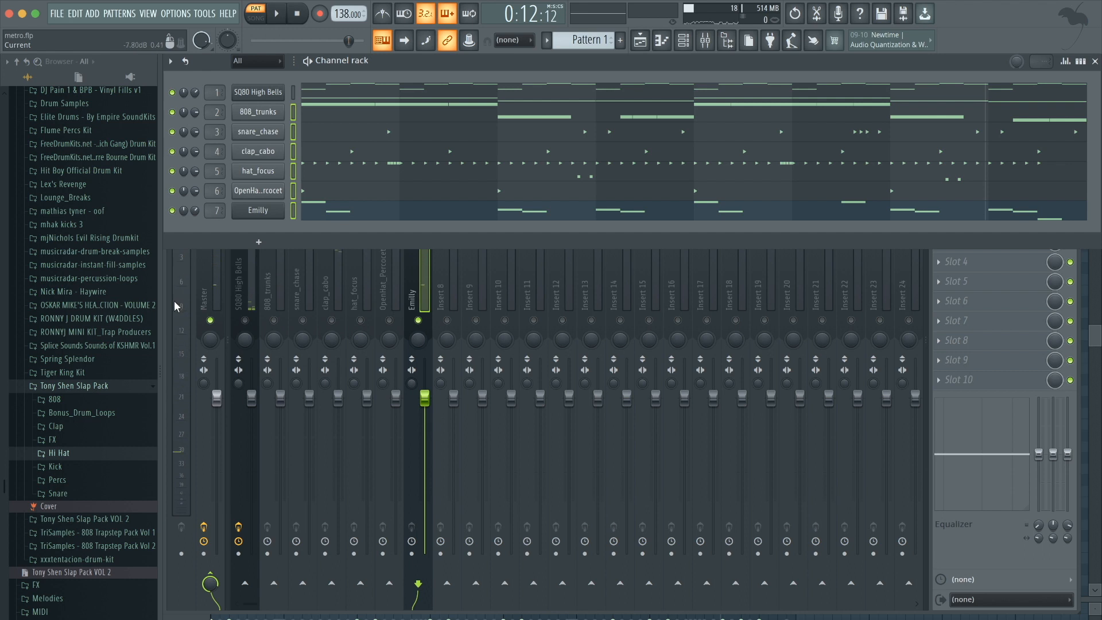
Load Fruity parametric EQ 2 into the Emilly insert's first slot and shape its bands to cut the low end.
click(432, 288)
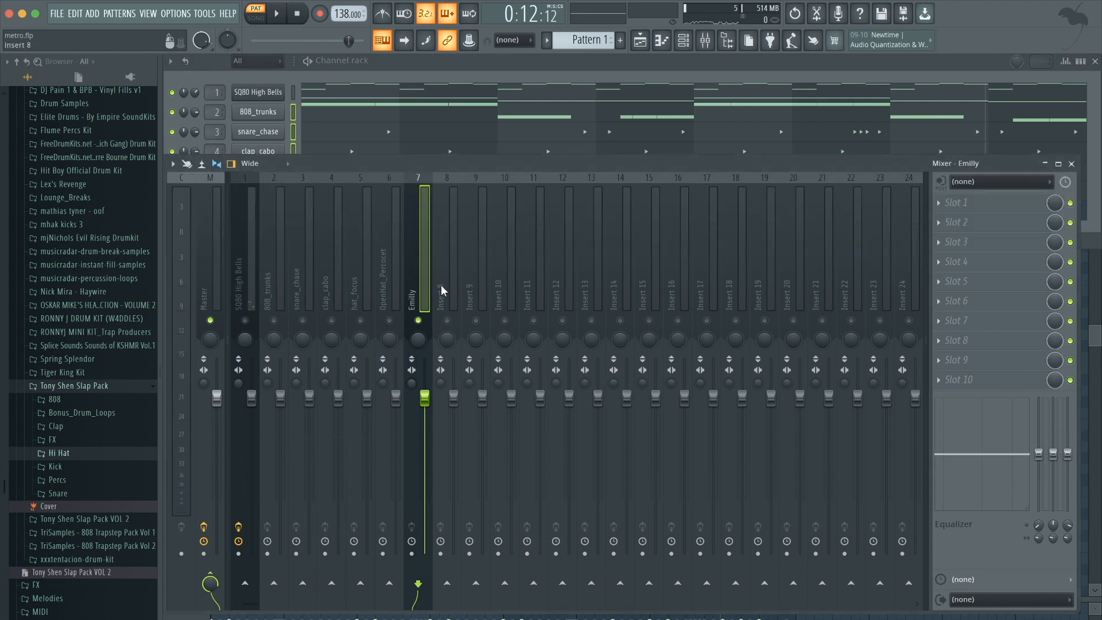
right_click(420, 321)
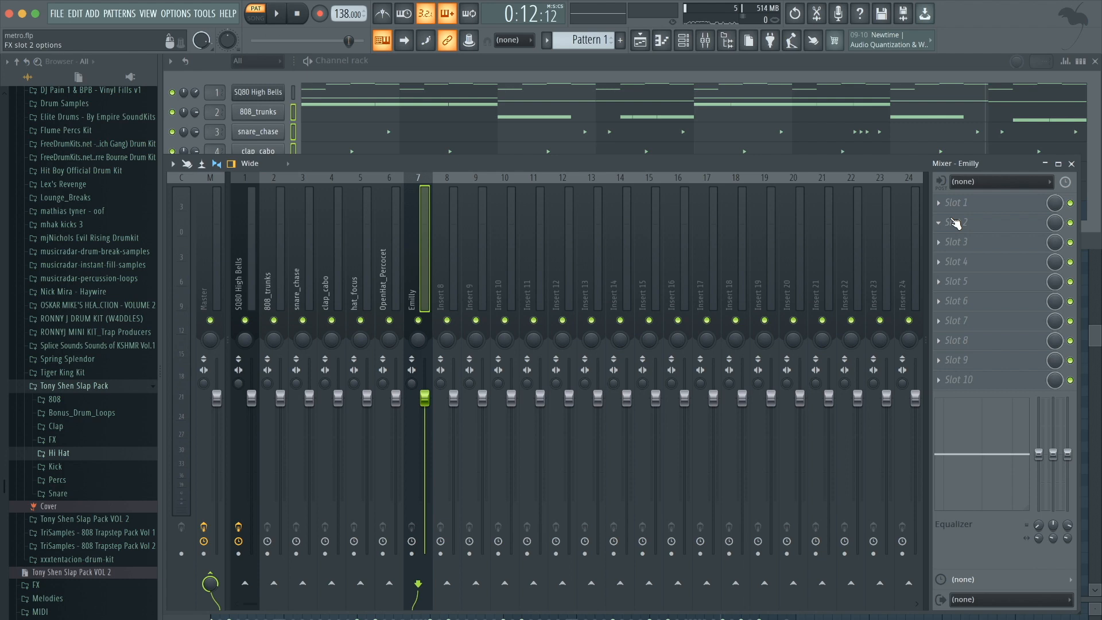
click(968, 205)
click(800, 239)
drag(228, 199, 338, 252)
key(space)
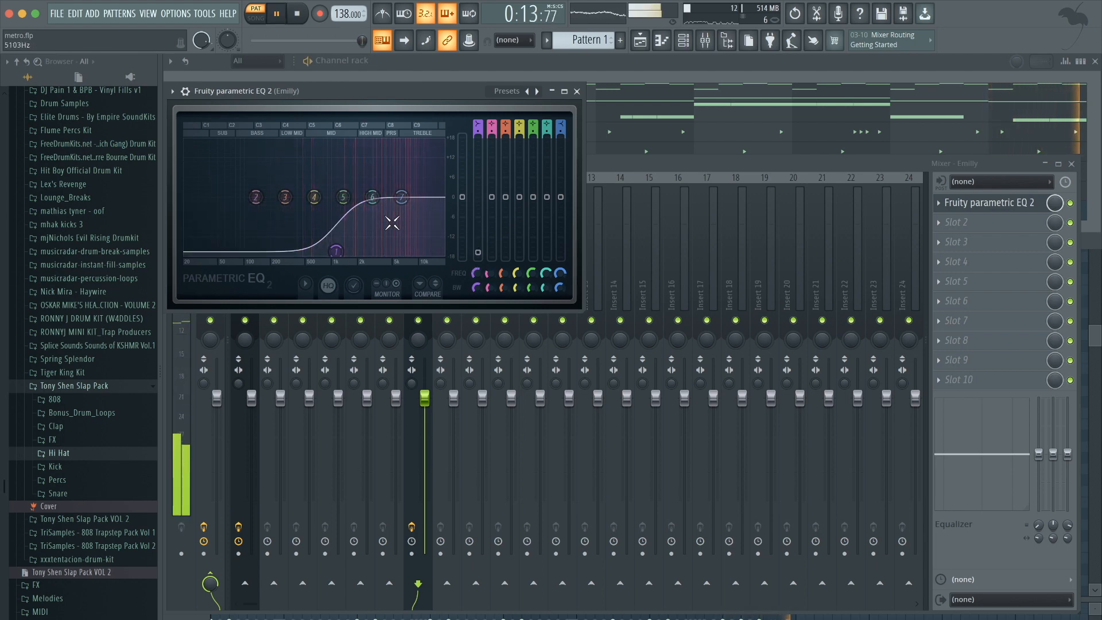
drag(403, 199, 410, 207)
drag(337, 252, 322, 253)
drag(375, 201, 410, 210)
click(577, 92)
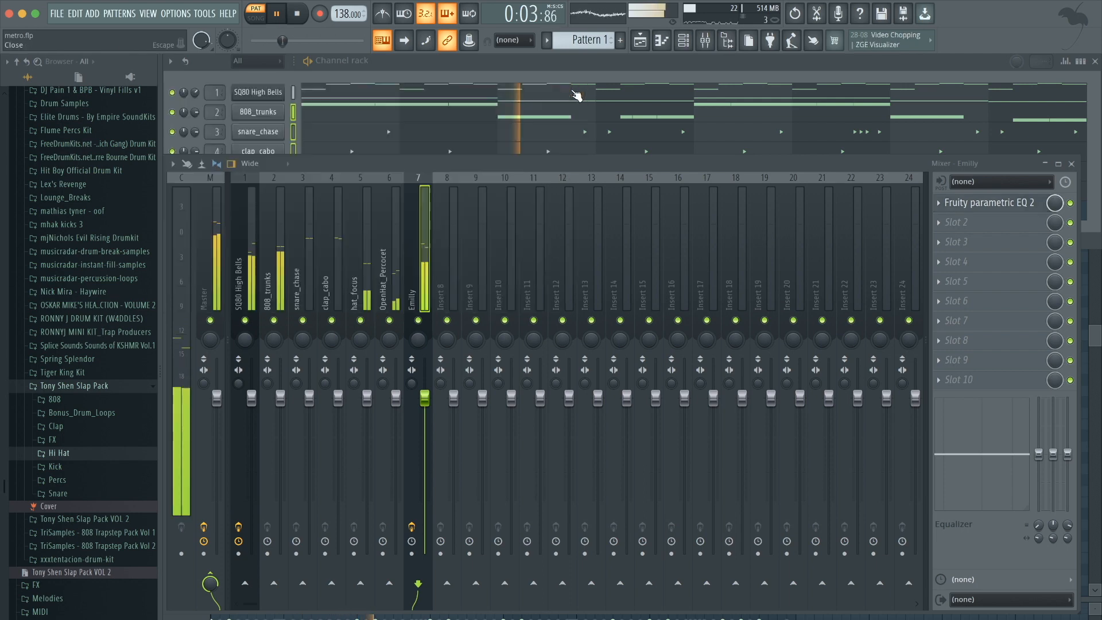
key(space)
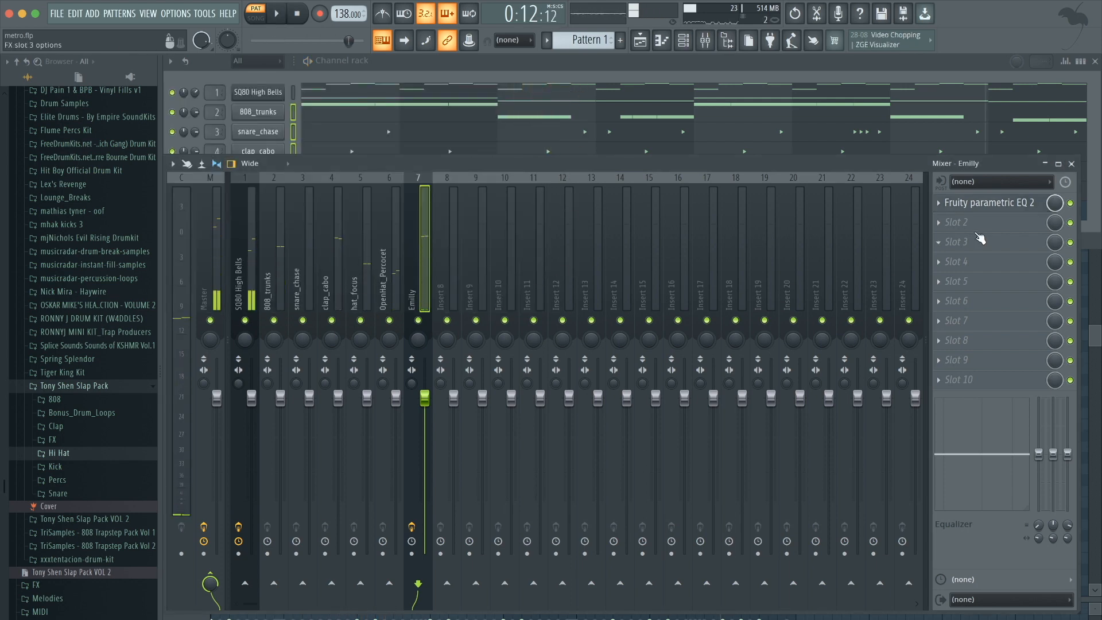
Add Fruity Reeverb 2 to the Emilly insert's second slot and slightly raise its wet level.
click(980, 223)
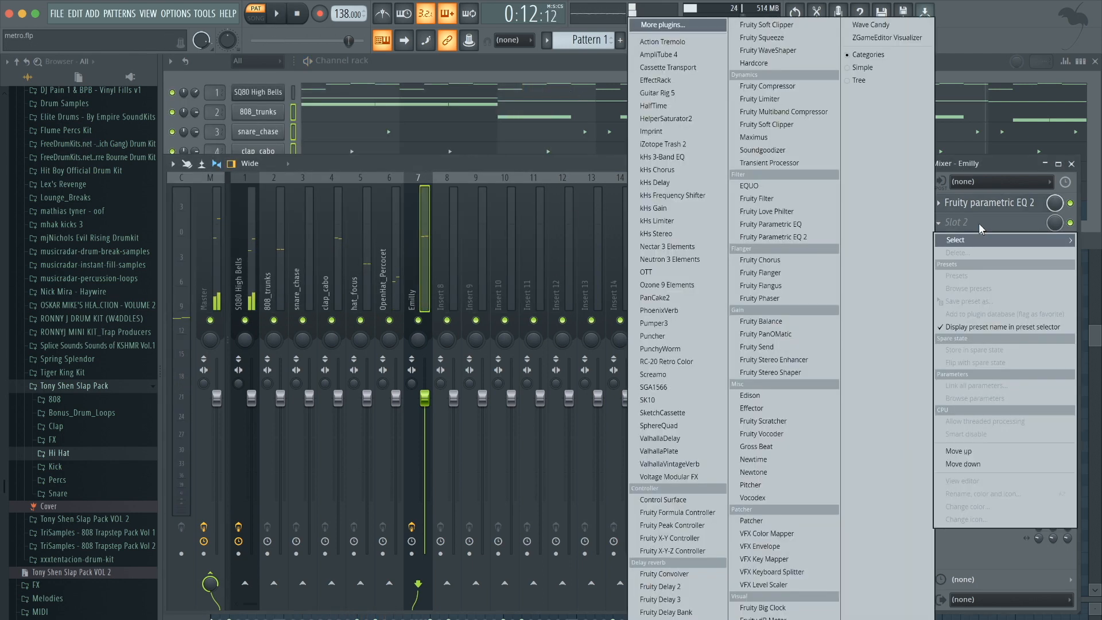
click(672, 599)
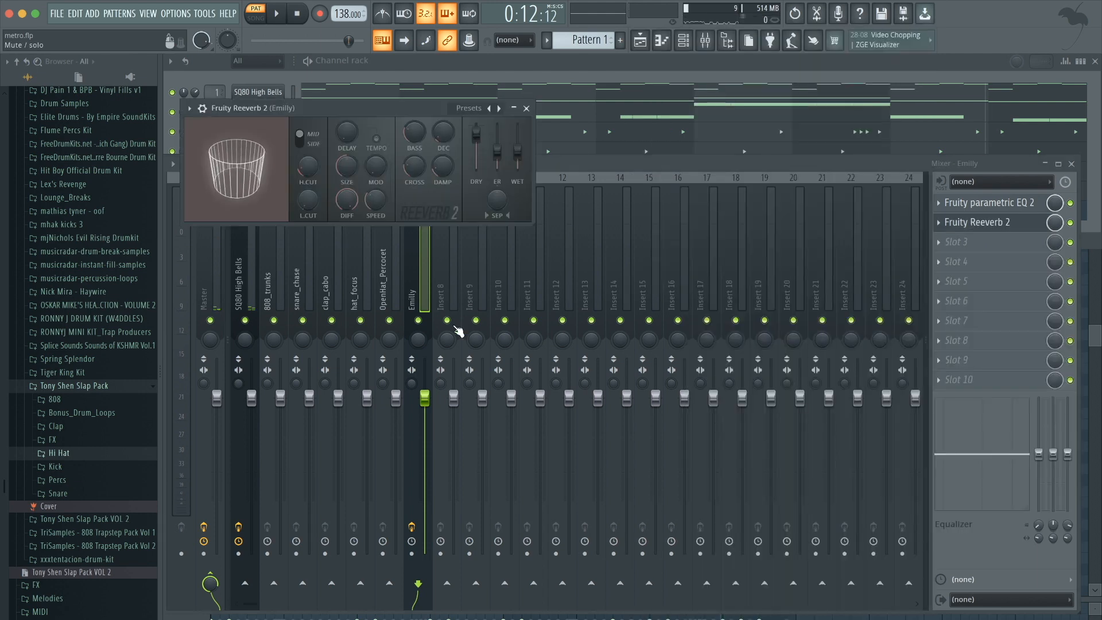
key(space)
key(space)
drag(518, 152, 518, 149)
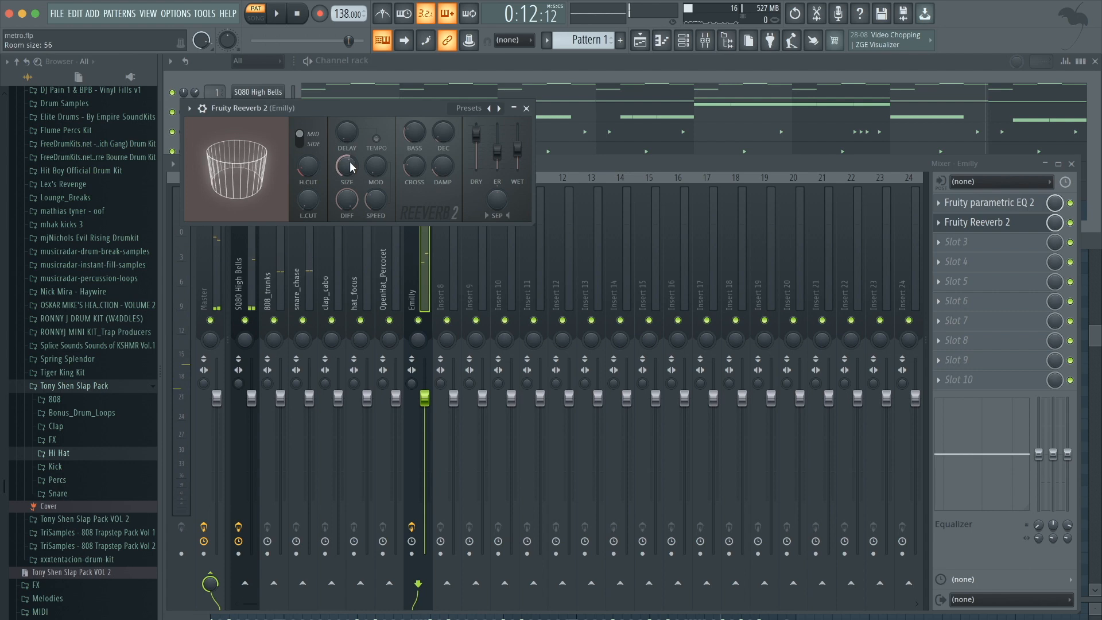
key(space)
click(527, 108)
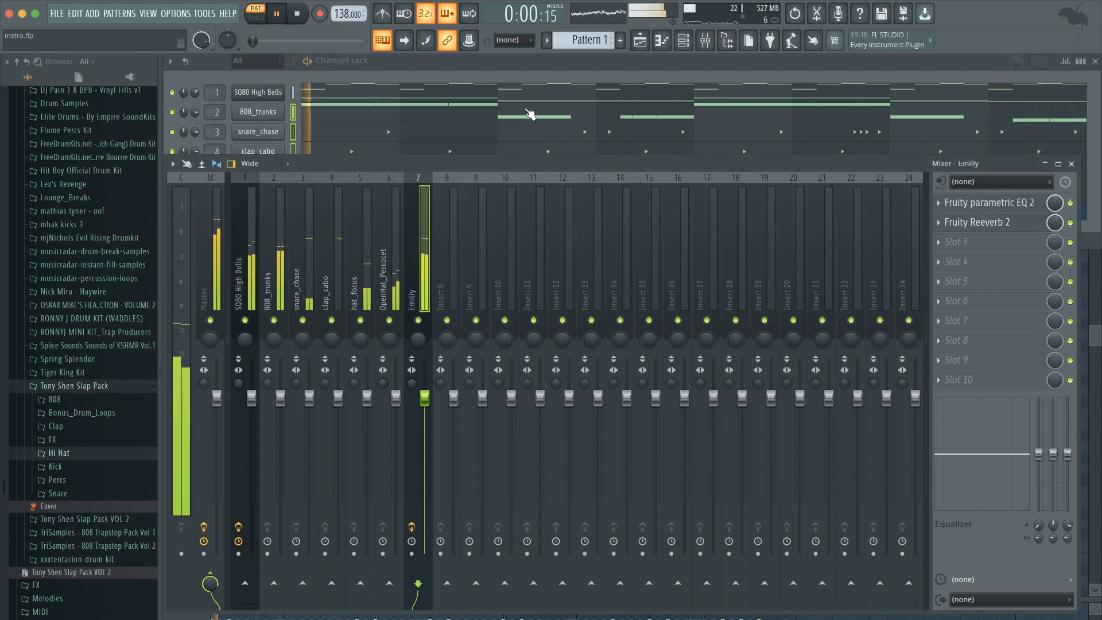
key(space)
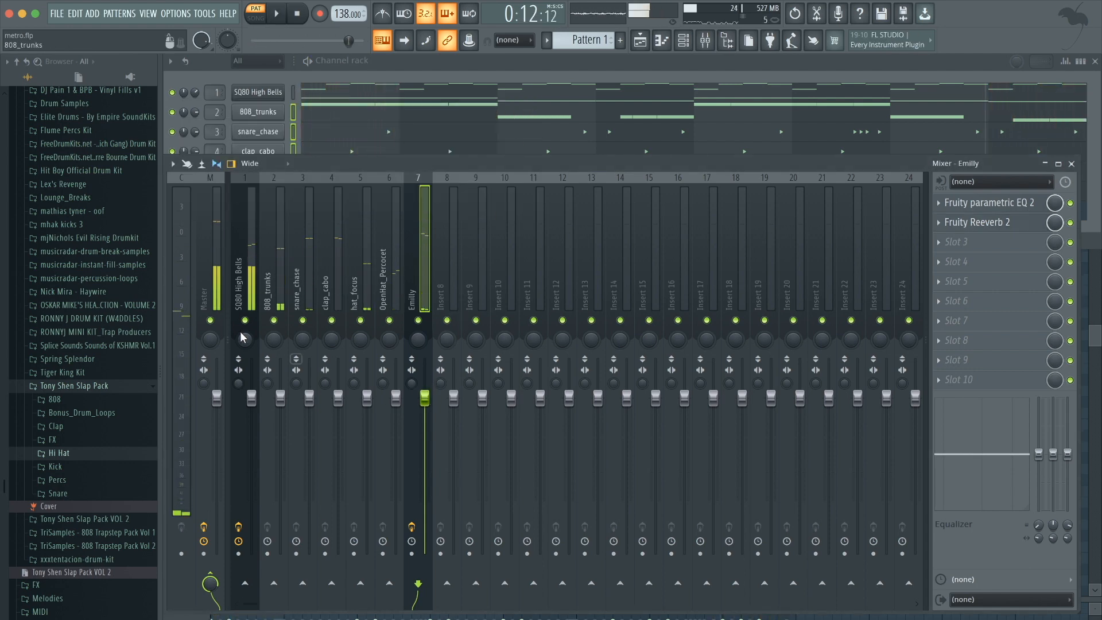
Lower the SQ80 High Bells and Emilly insert faders and play the beat.
right_click(245, 320)
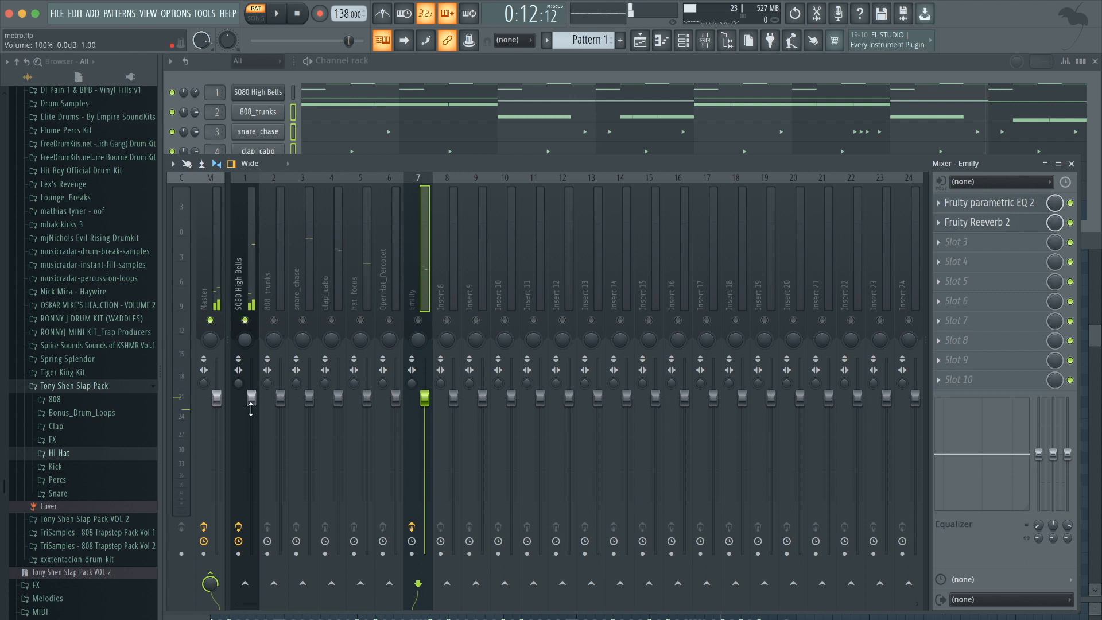
drag(251, 398, 251, 429)
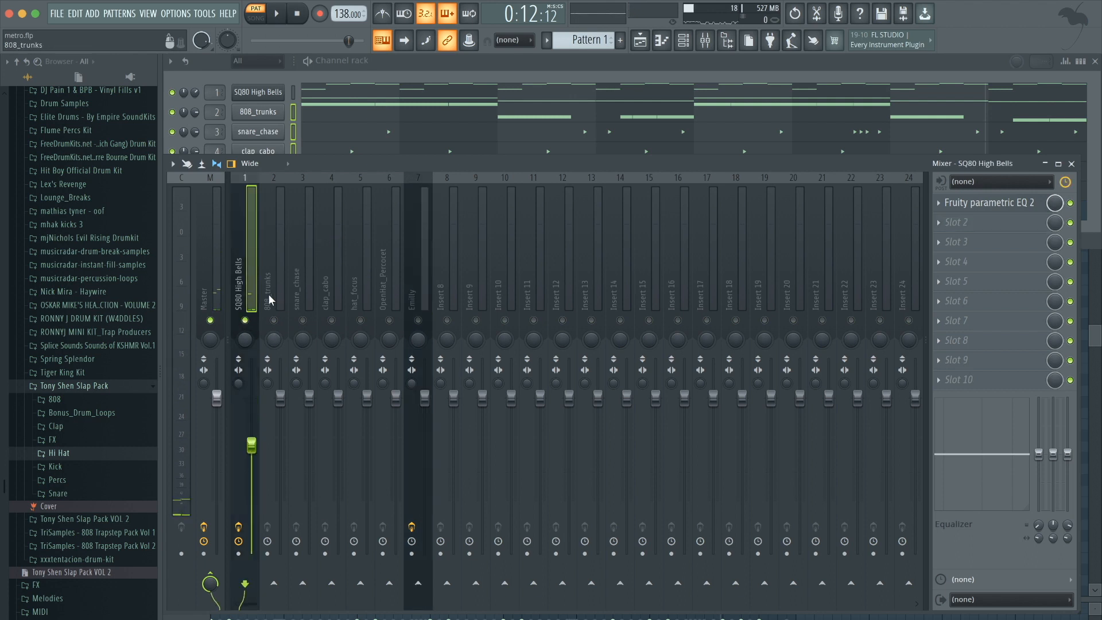
click(419, 321)
drag(424, 393, 424, 455)
key(space)
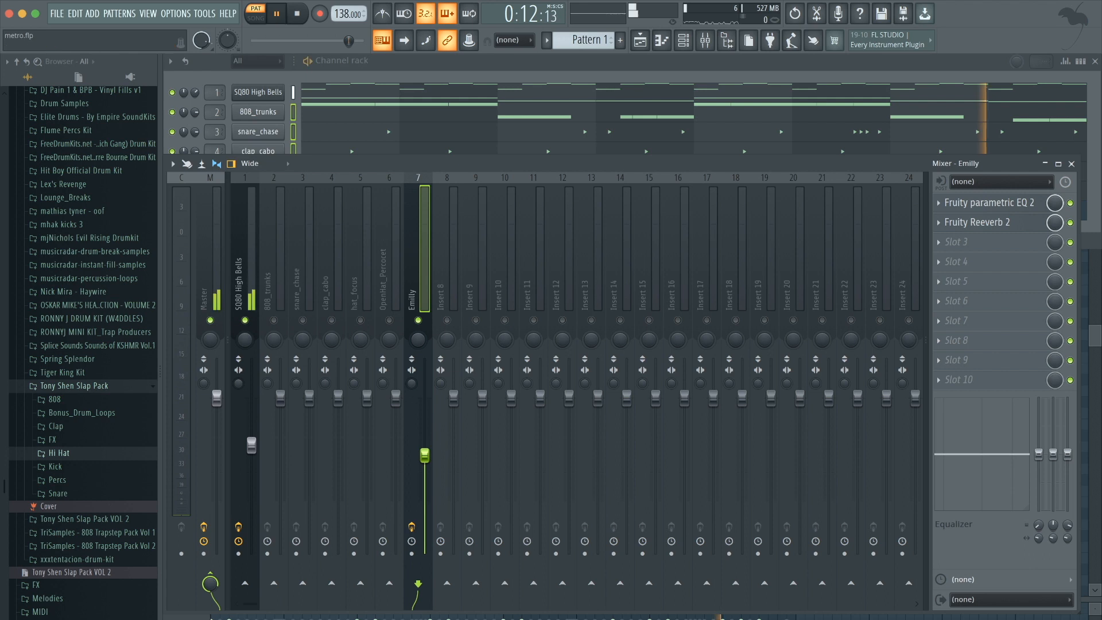
Lower the snare, clap, hi-hat and open-hat insert faders to balance the drums.
right_click(245, 320)
click(281, 276)
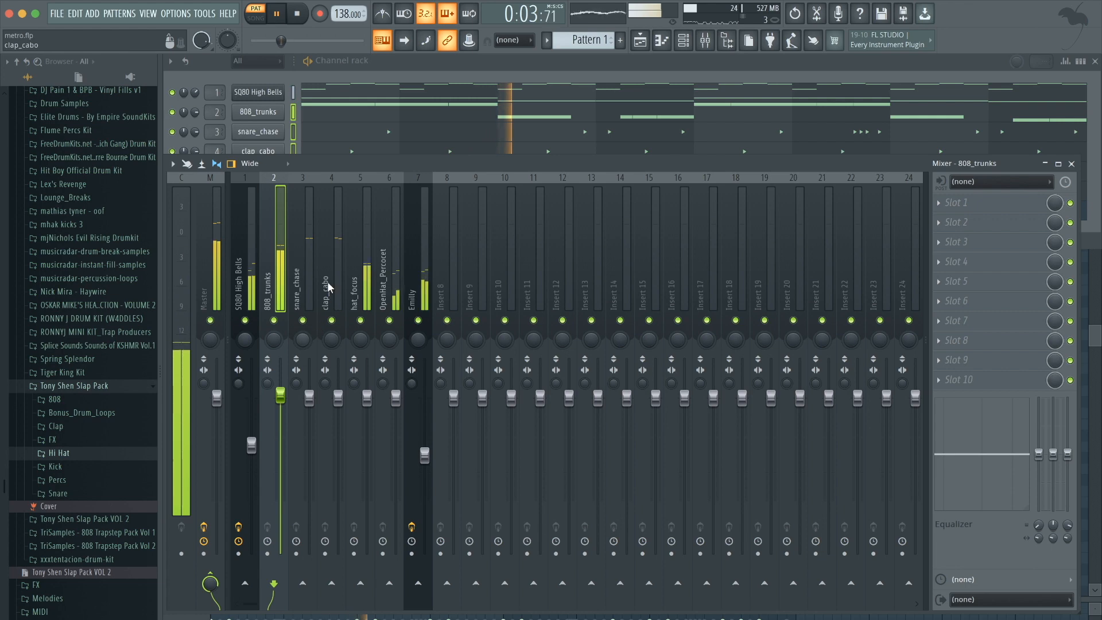
click(312, 259)
drag(334, 386, 395, 417)
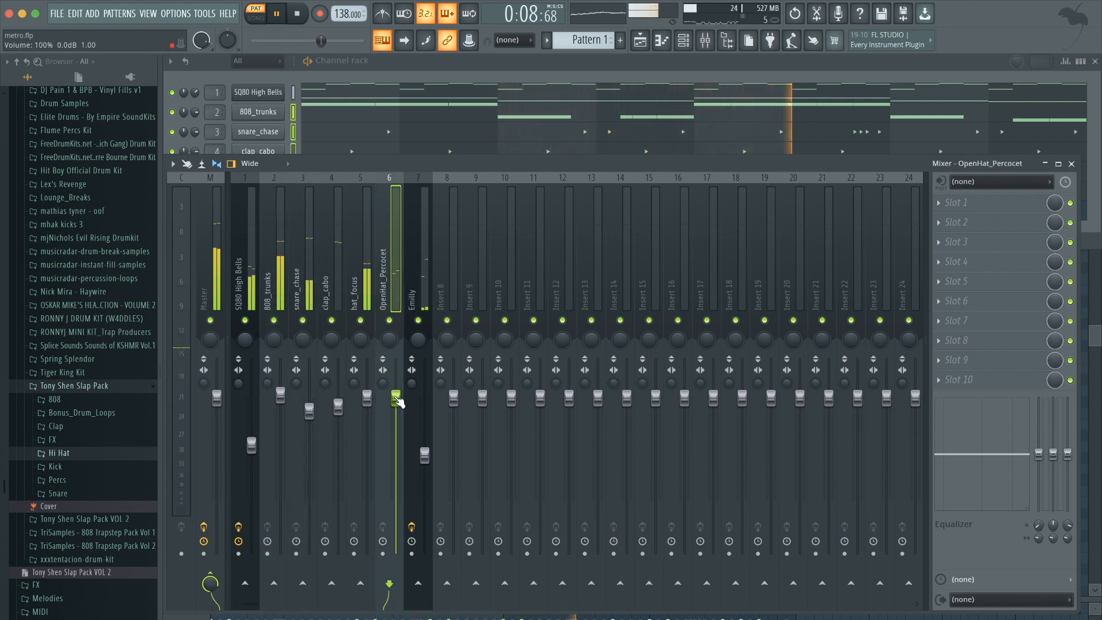
click(369, 280)
click(425, 206)
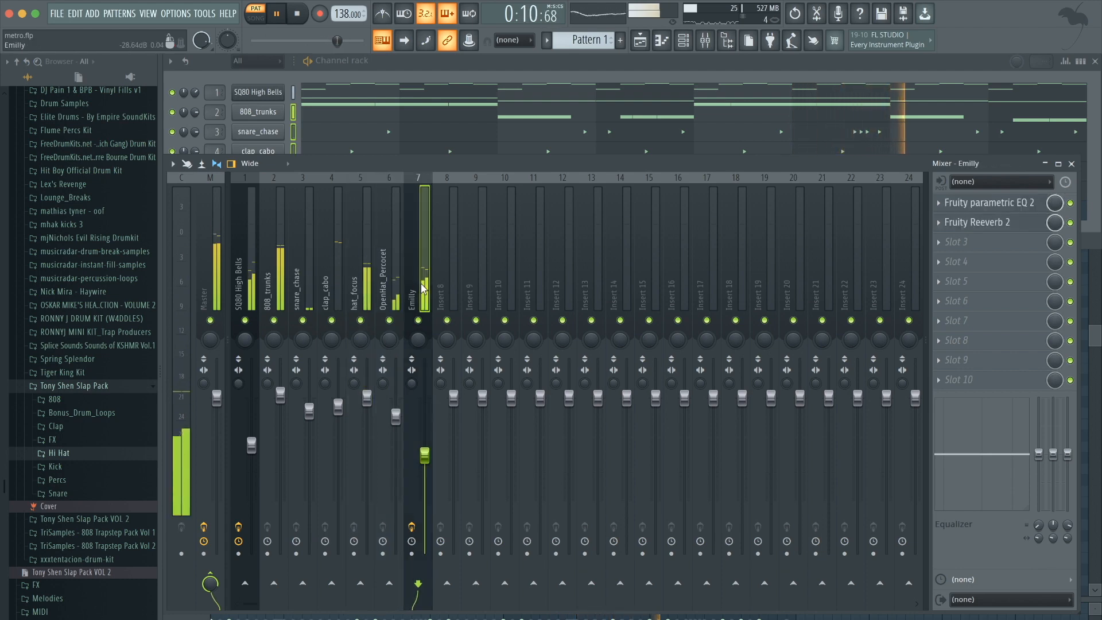
click(438, 57)
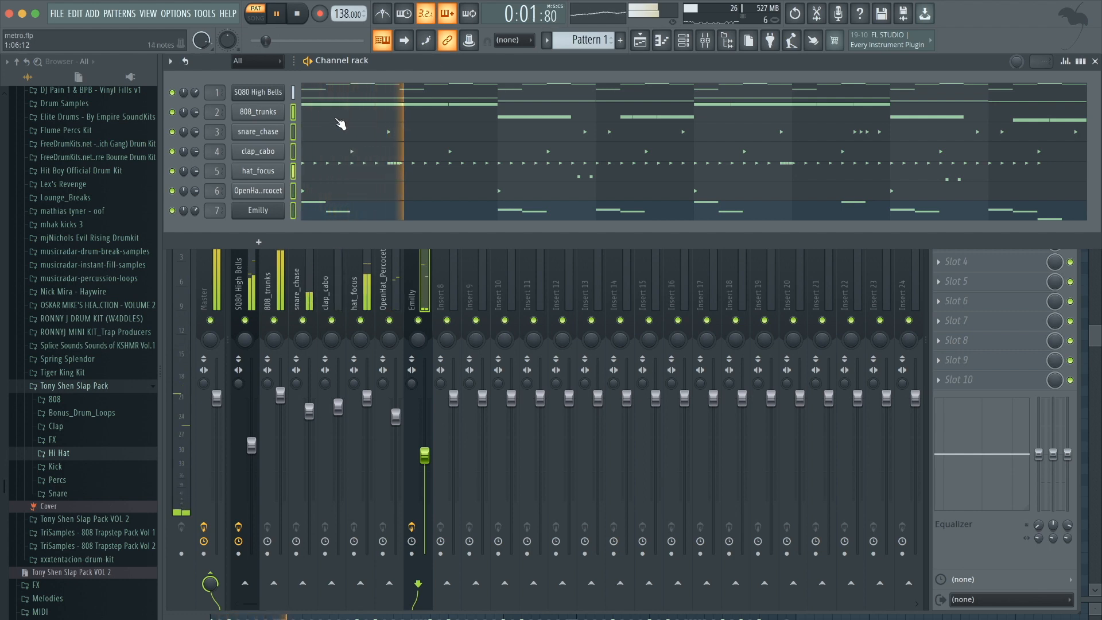
key(space)
Add a new FLEX instrument channel, filter its presets by Piano and load the Grand Piano preset.
click(292, 93)
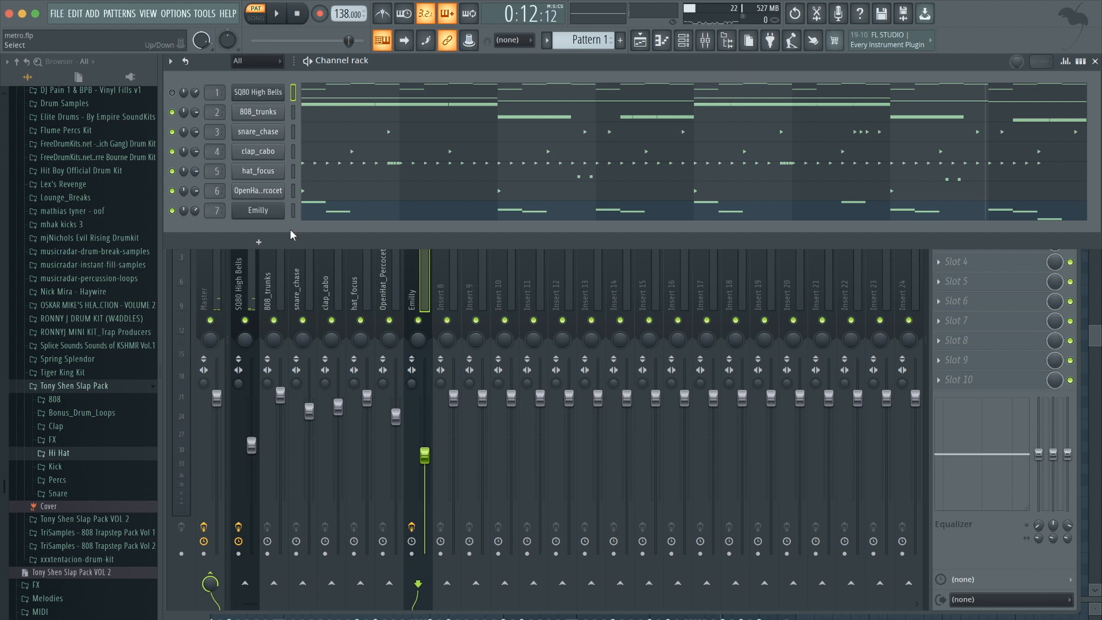
click(259, 241)
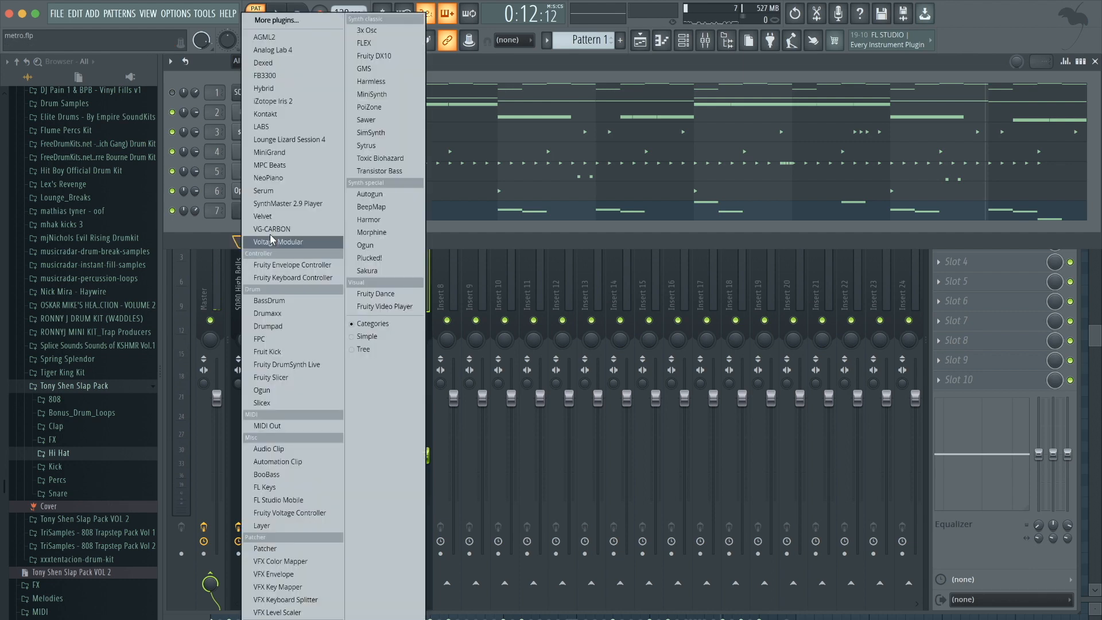
click(395, 42)
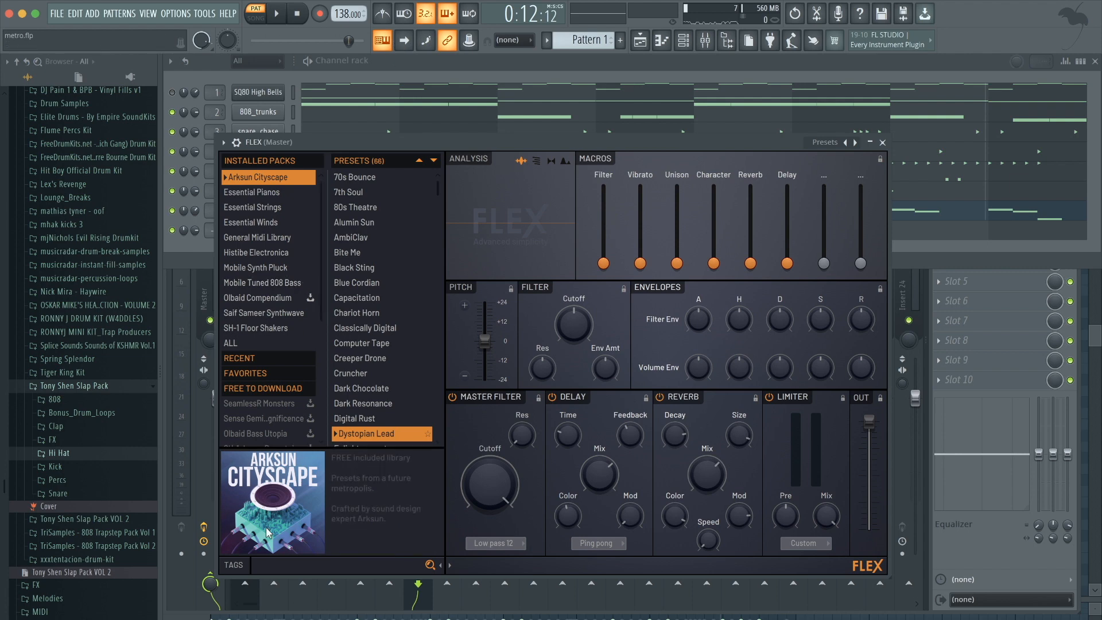
click(245, 568)
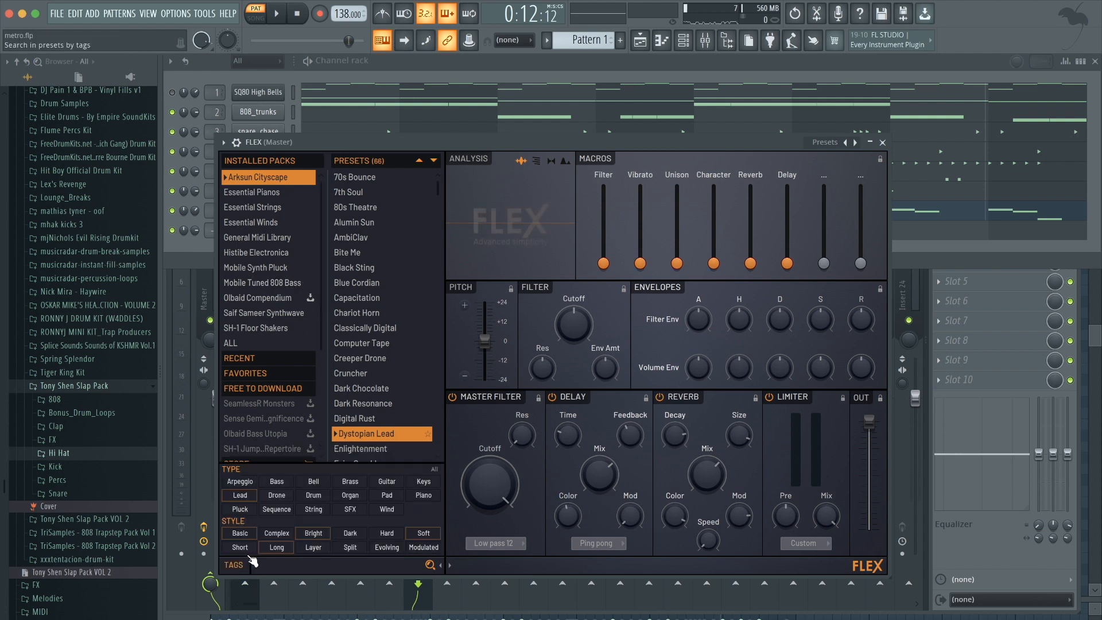
click(424, 495)
click(254, 343)
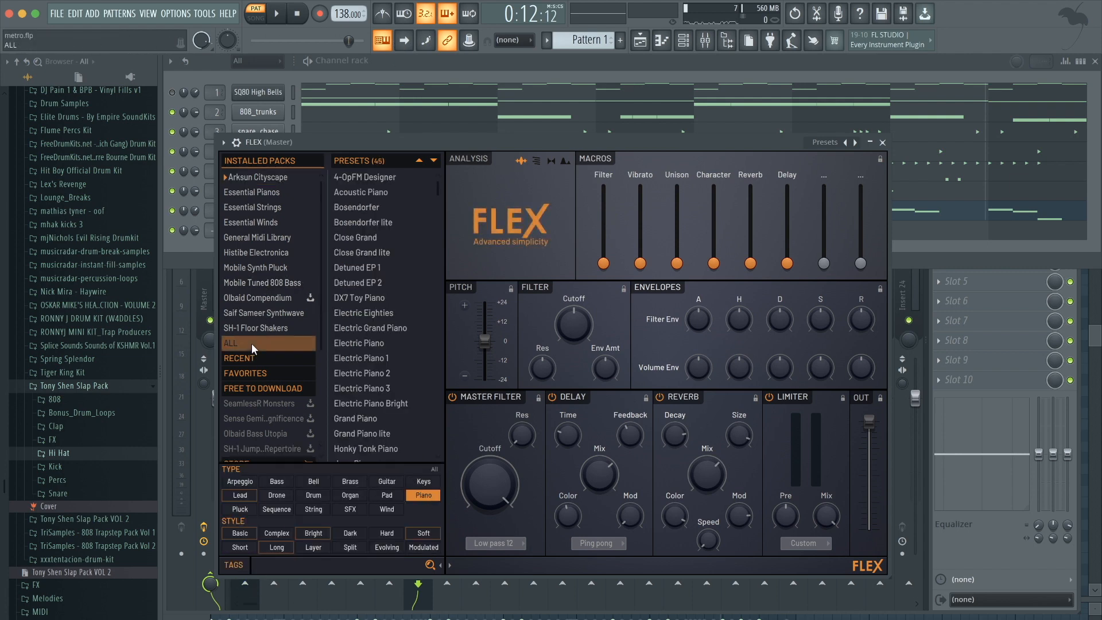
click(352, 268)
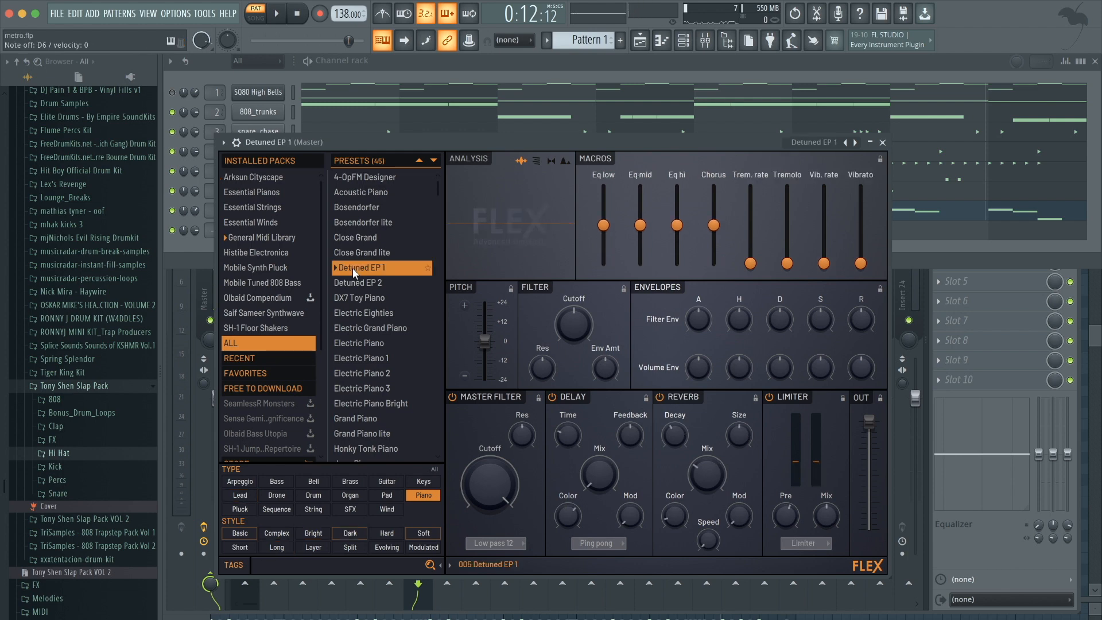
click(366, 358)
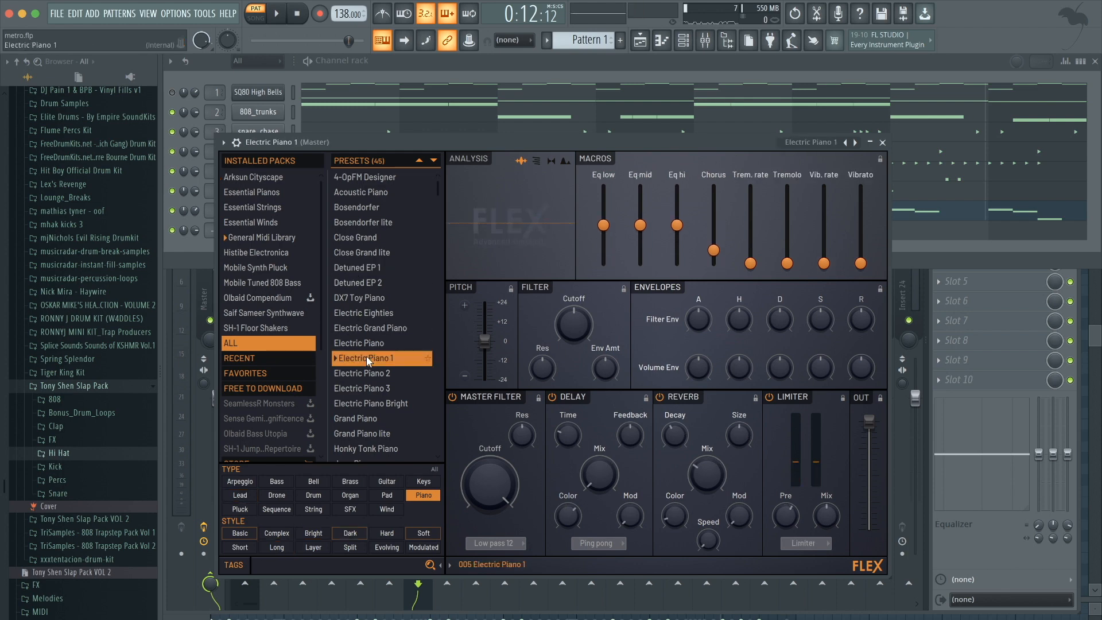
click(367, 419)
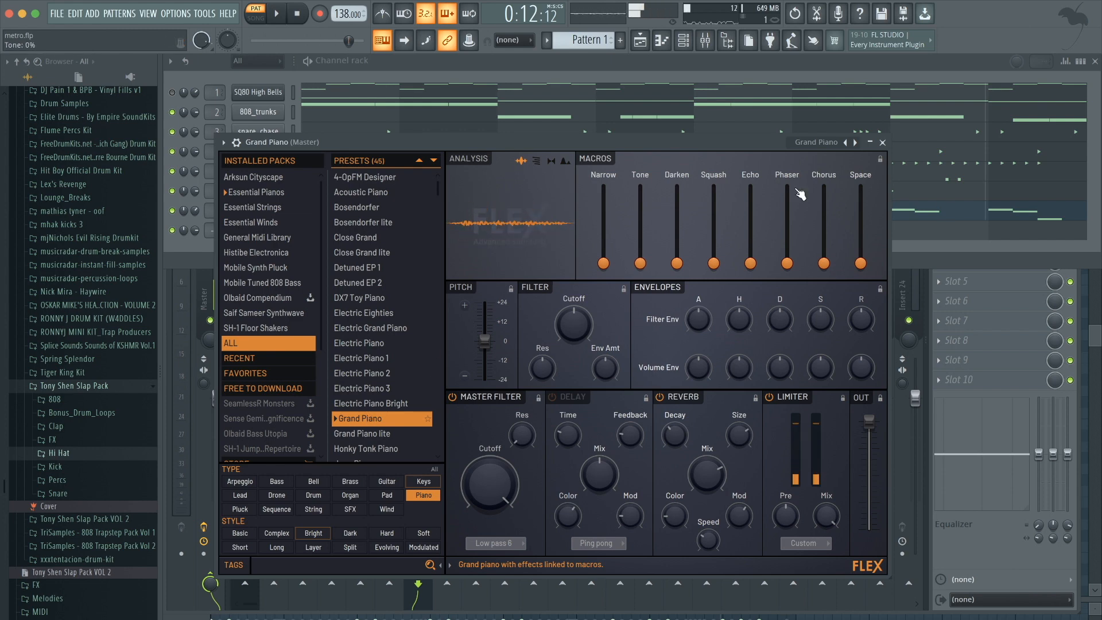
click(883, 142)
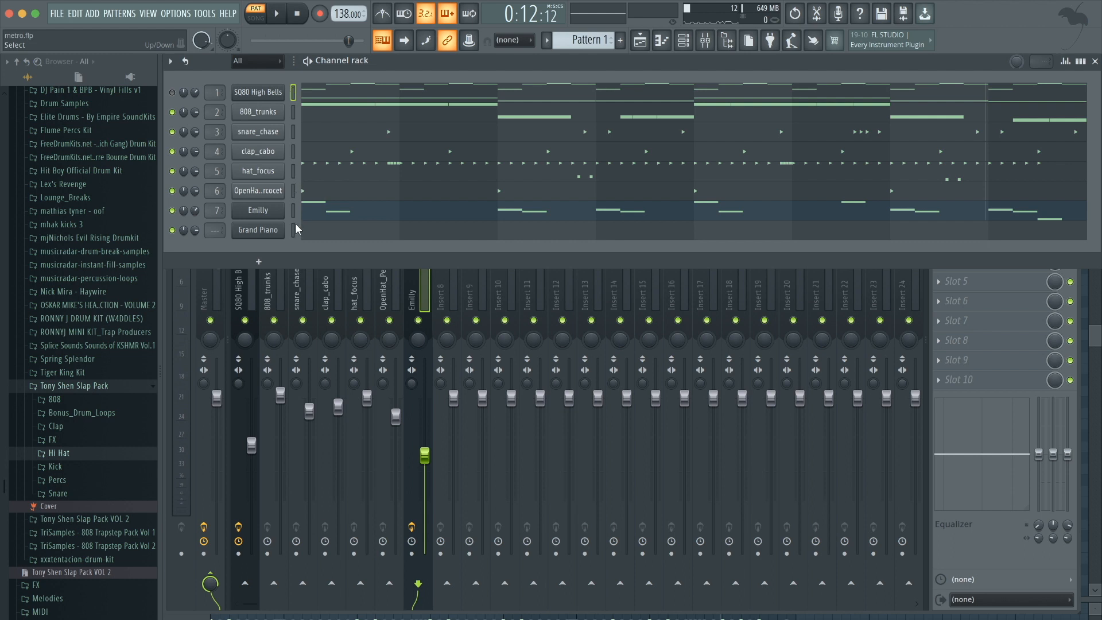
Play the beat and switch between the playlist, mixer and channel rack views.
key(space)
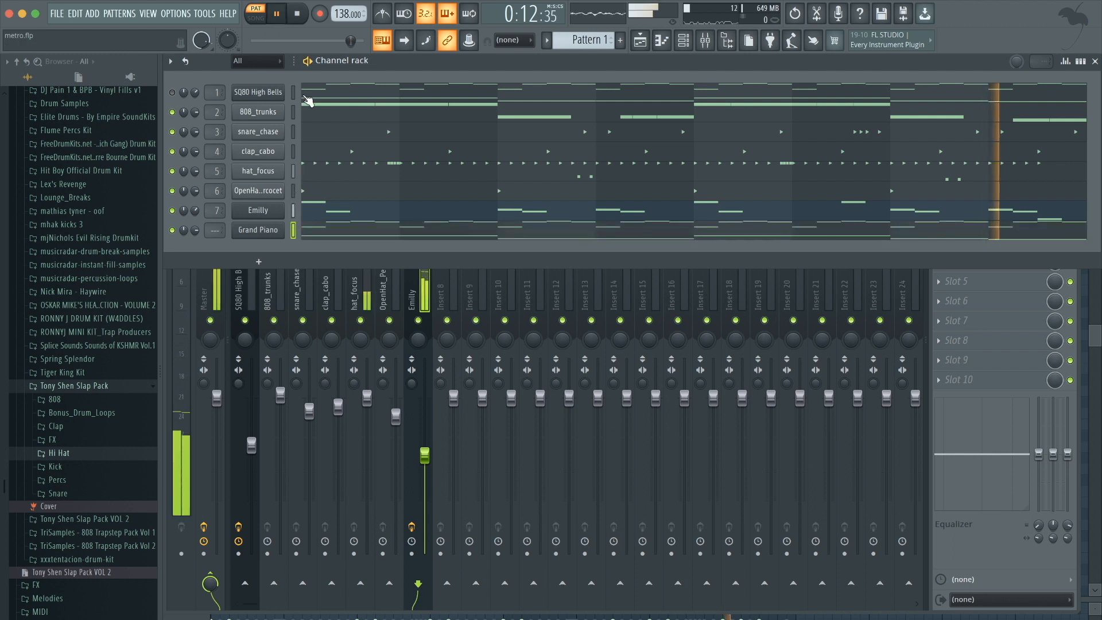
key(F5)
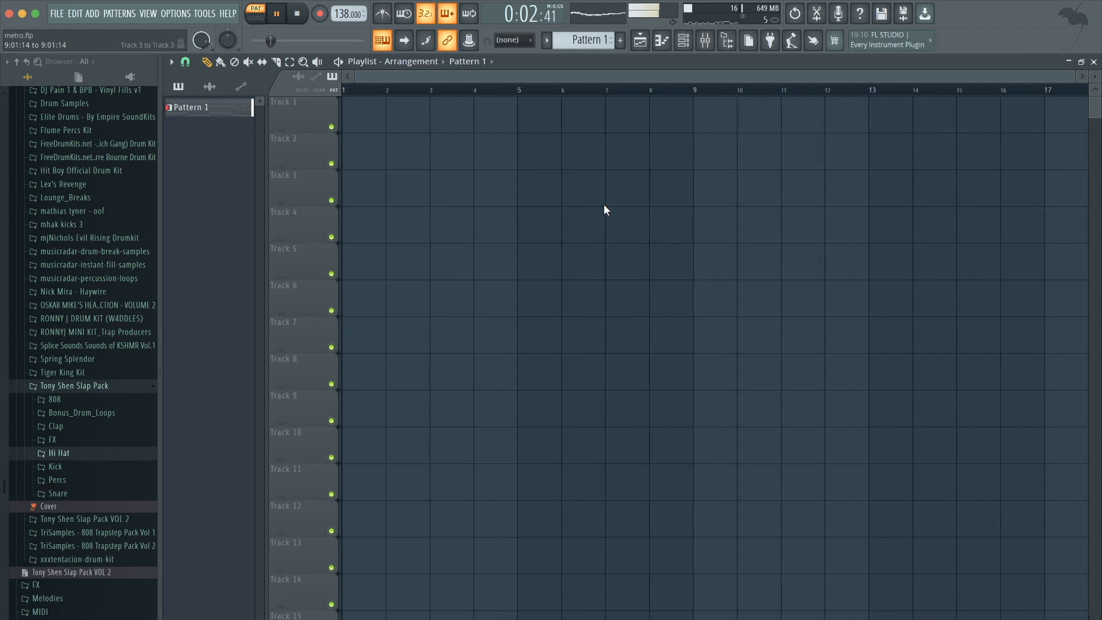
key(space)
click(705, 40)
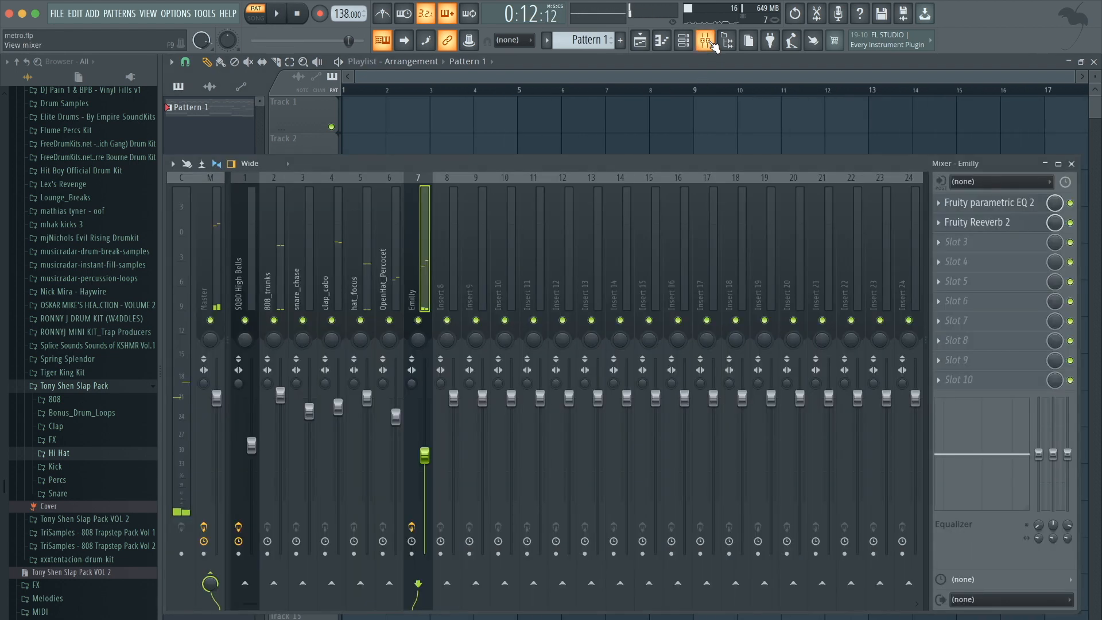
click(684, 40)
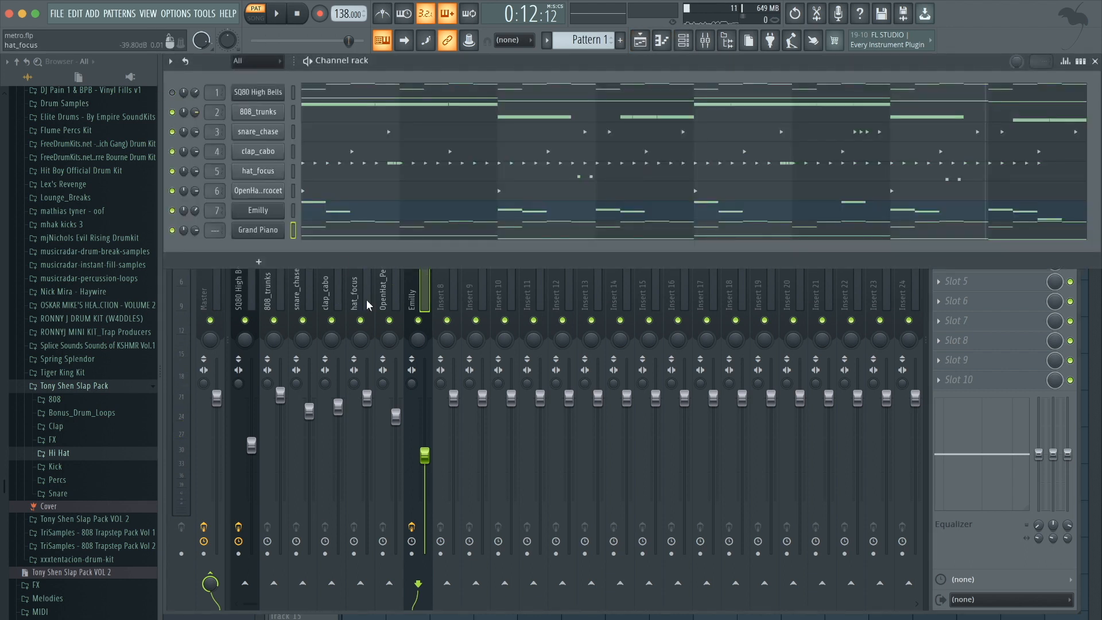
Link the Grand Piano channel to mixer insert 8 and lower that insert's fader slightly while playing.
click(453, 291)
key(ctrl+l)
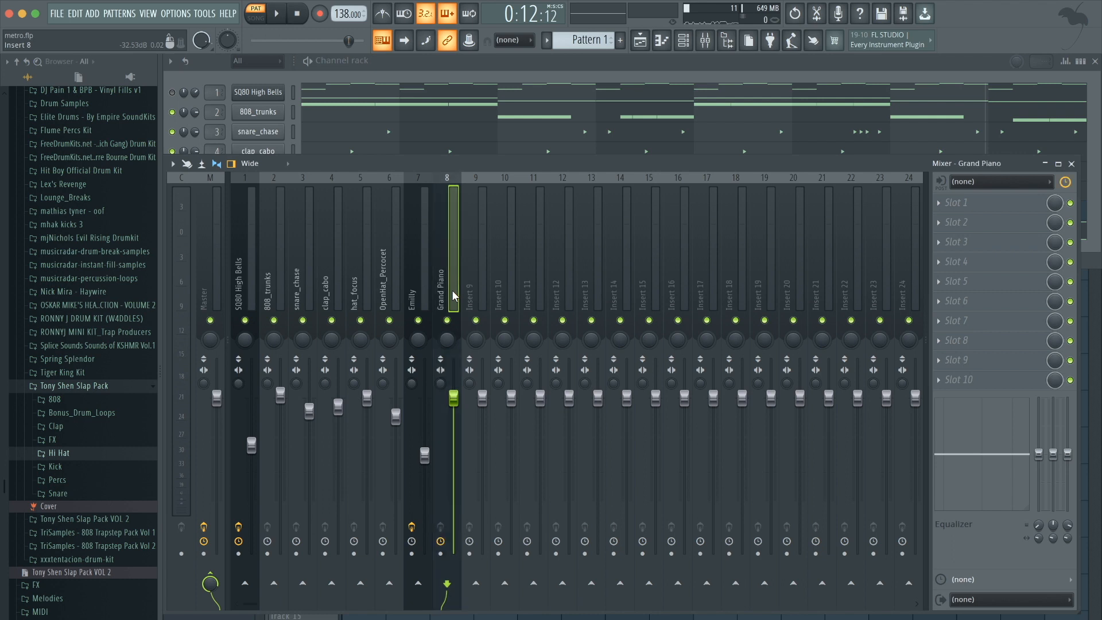
key(space)
drag(453, 409, 453, 418)
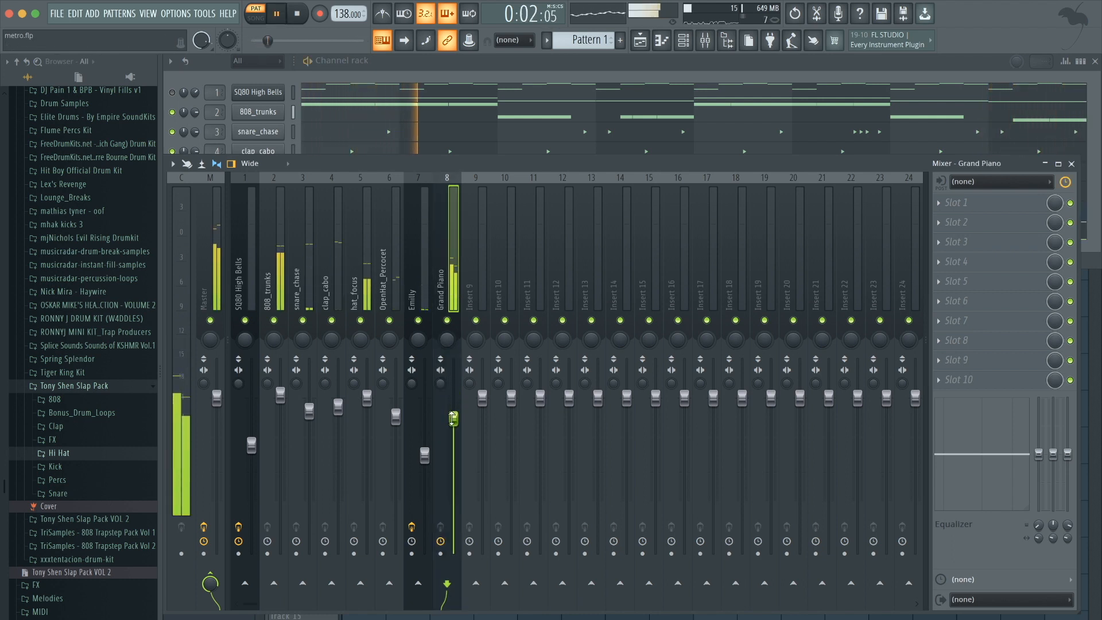
Add Fruity Parametric EQ 2 to the Grand Piano insert's first slot, cutting the low end and lowering a high band.
click(970, 203)
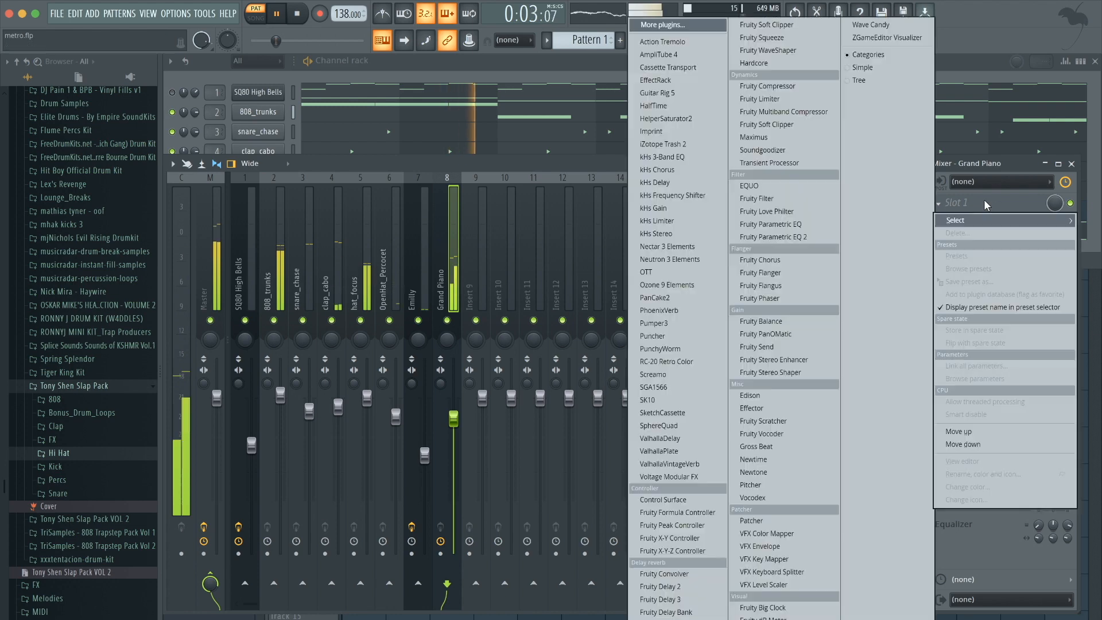
click(786, 237)
drag(262, 233, 297, 287)
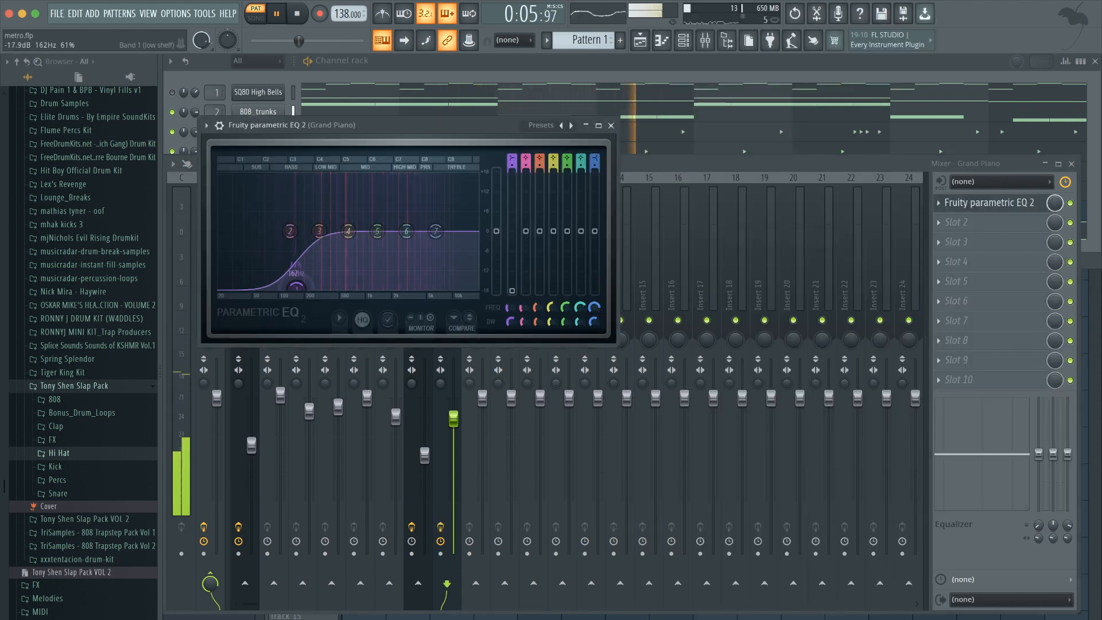
drag(436, 231, 436, 244)
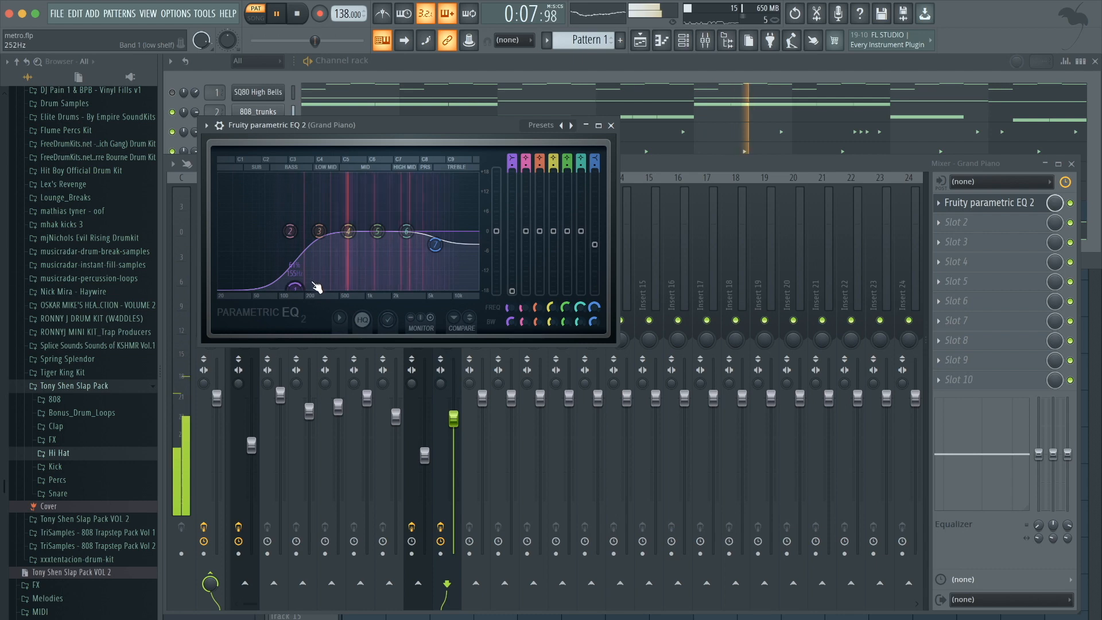
drag(296, 287, 302, 287)
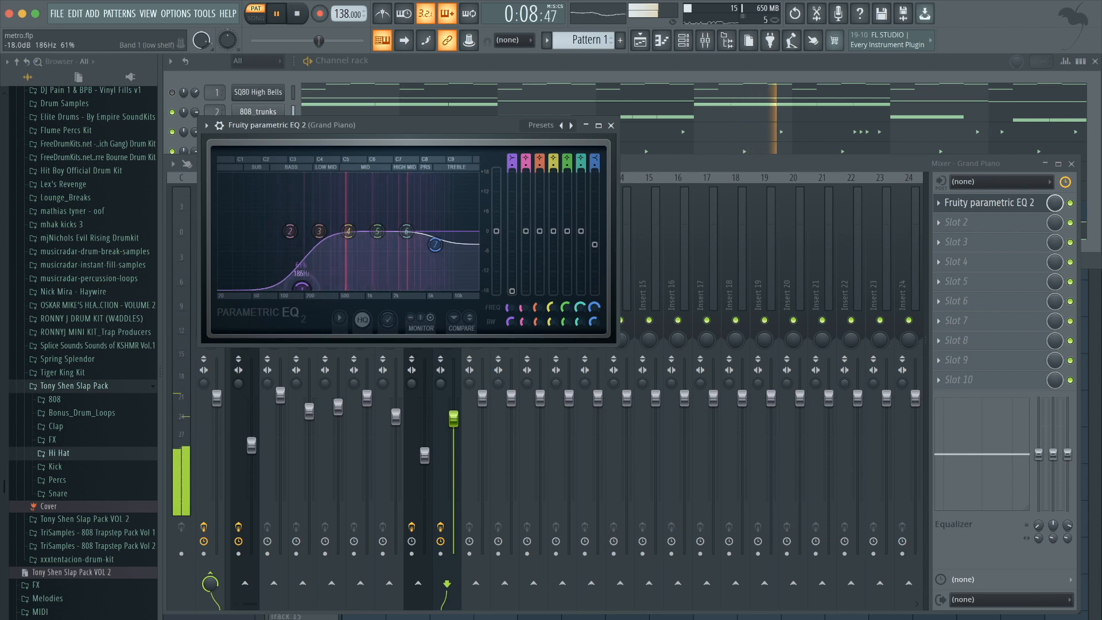
click(613, 125)
key(space)
click(598, 56)
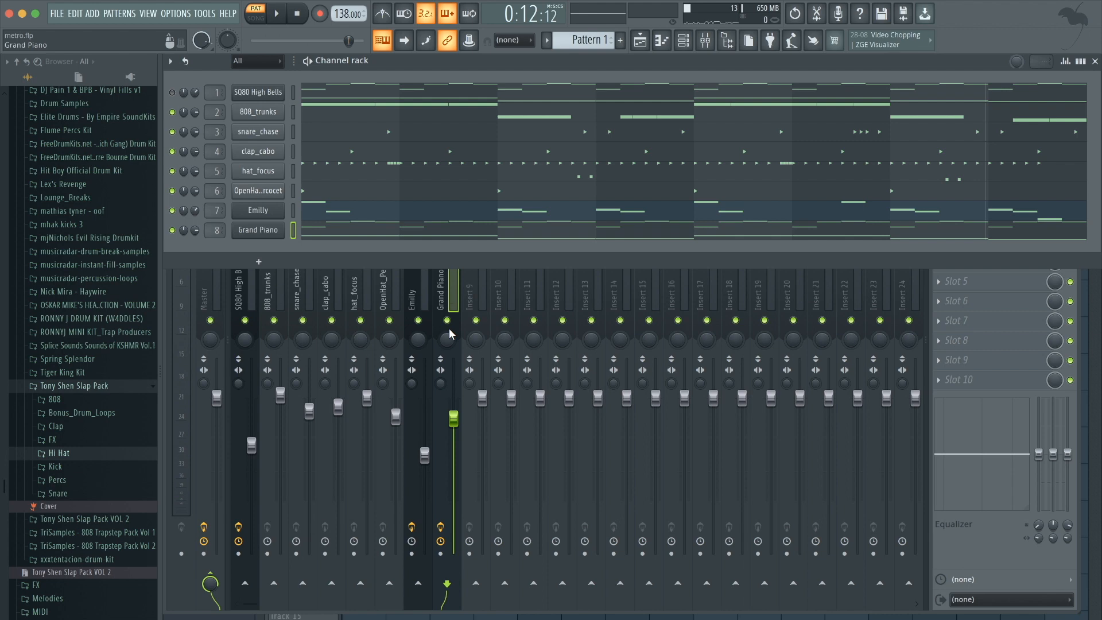
Open the playlist and split Pattern 1 into separate patterns for each channel.
click(641, 40)
drag(418, 118, 305, 116)
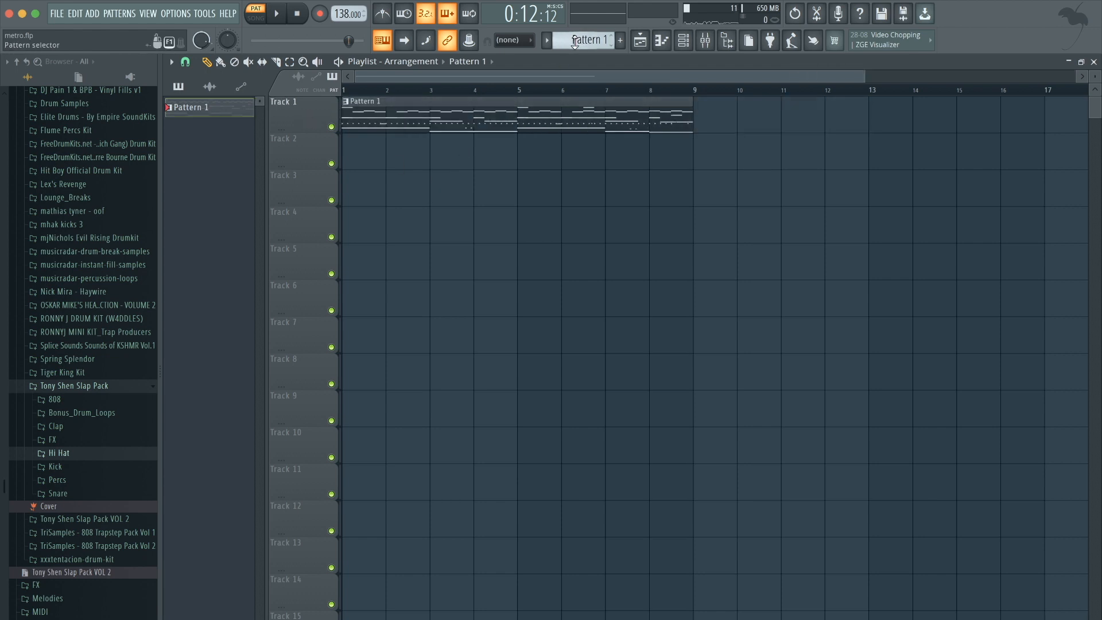
click(574, 41)
click(666, 246)
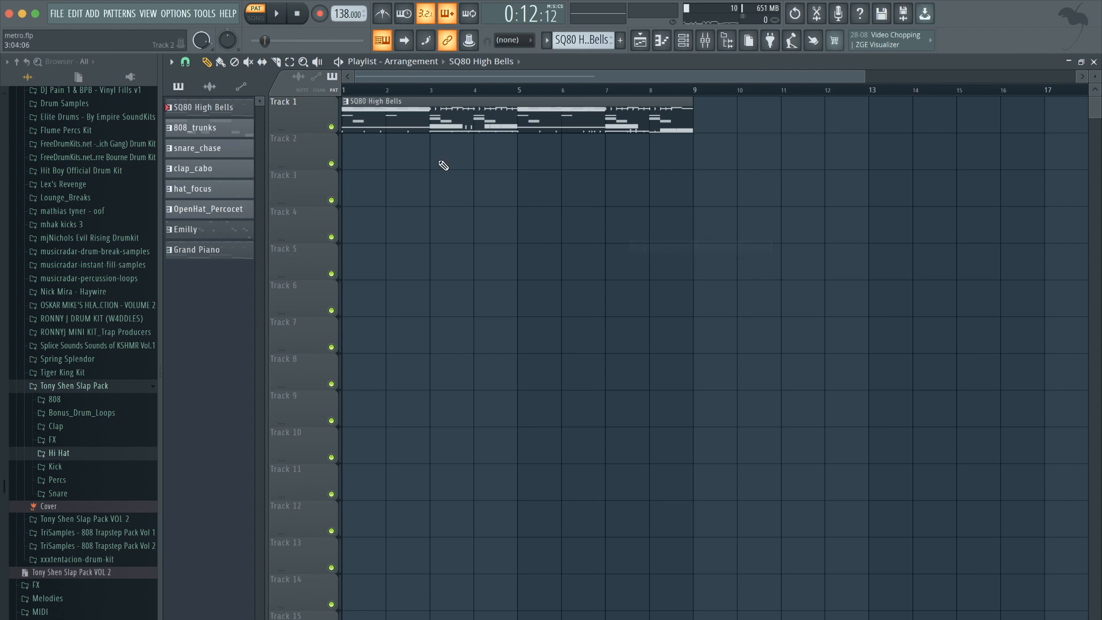
Arrange the split channel patterns on tracks 1 to 8, placing Emilly on track 8.
drag(409, 122, 355, 268)
drag(372, 124, 349, 325)
drag(385, 126, 360, 344)
drag(657, 334, 695, 334)
drag(447, 102, 398, 414)
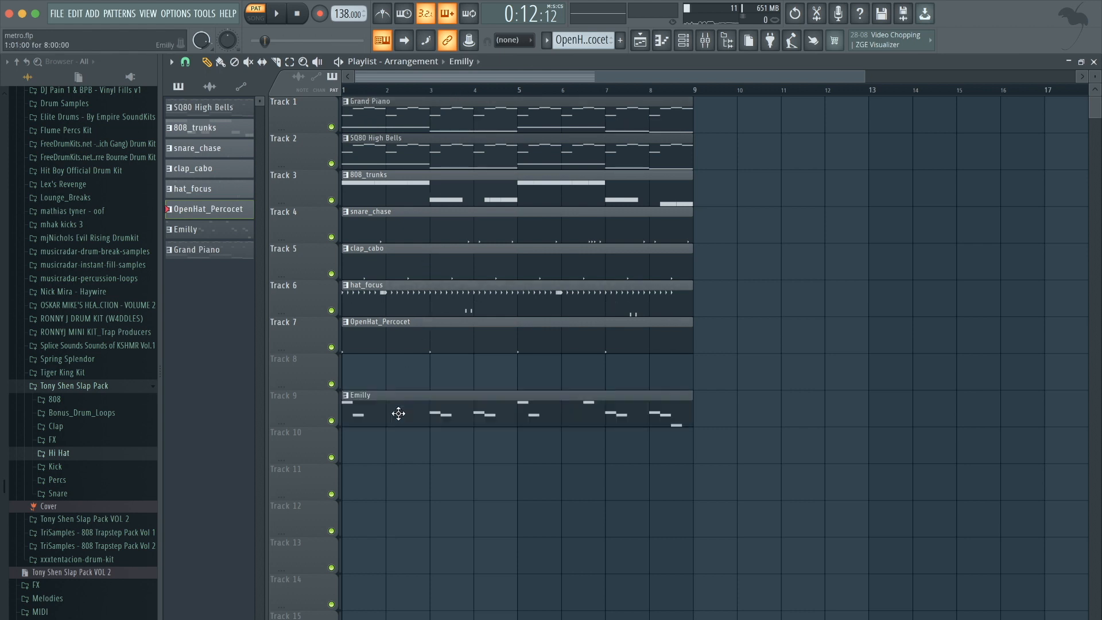
drag(397, 364, 395, 360)
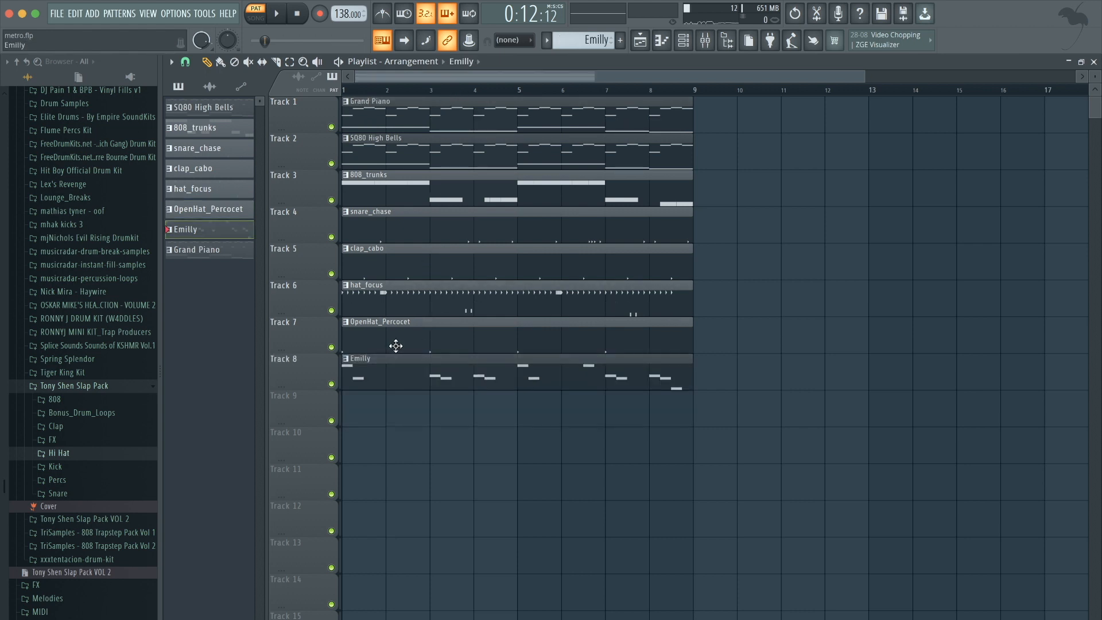
Shift the Grand Piano, drum and Emilly clips to start at bar 9, leaving SQ80 High Bells alone as an intro.
drag(386, 109, 583, 102)
click(663, 42)
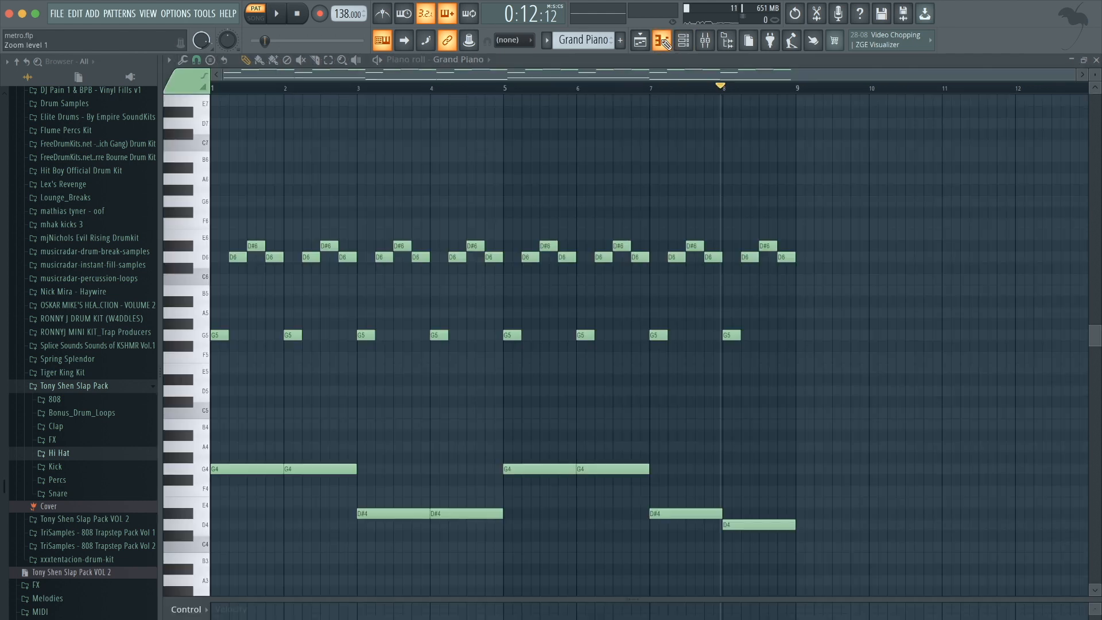
click(683, 44)
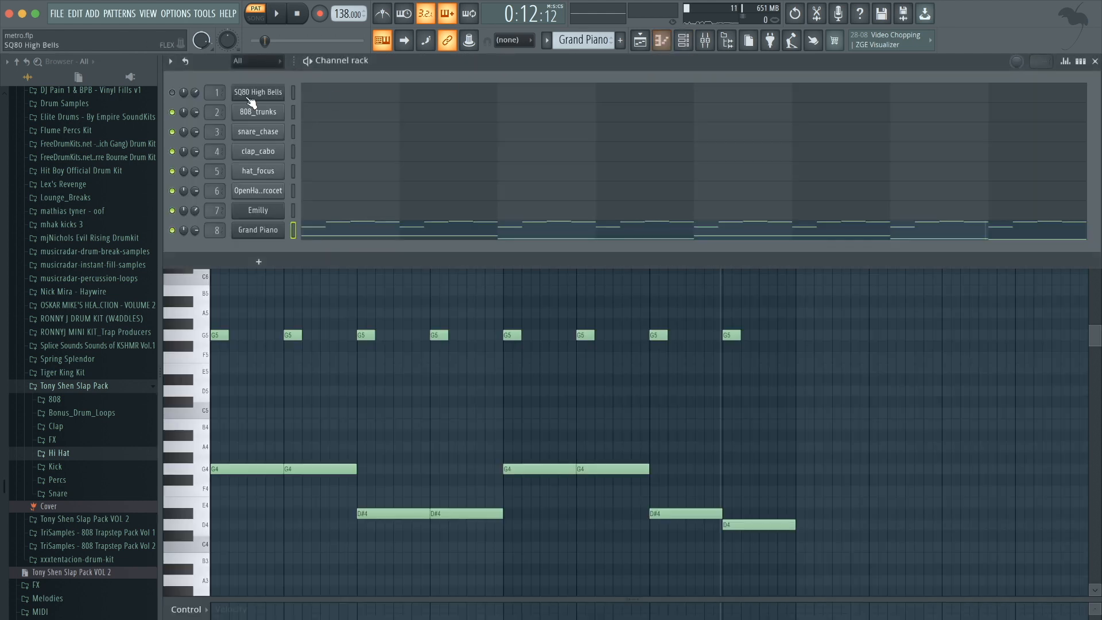
click(172, 93)
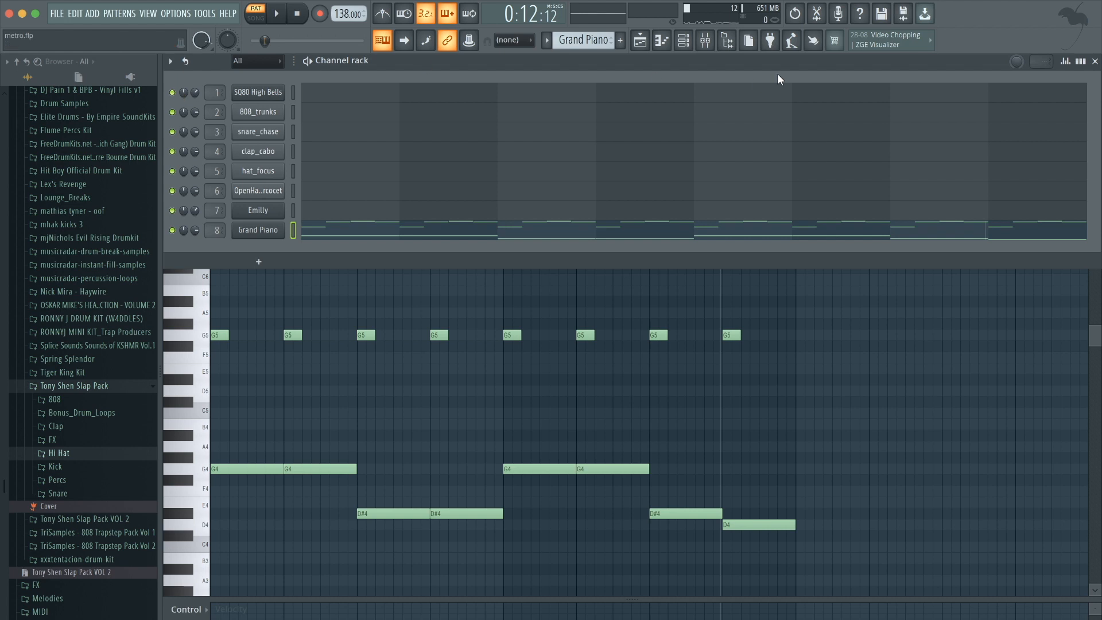
click(643, 42)
drag(483, 136, 495, 98)
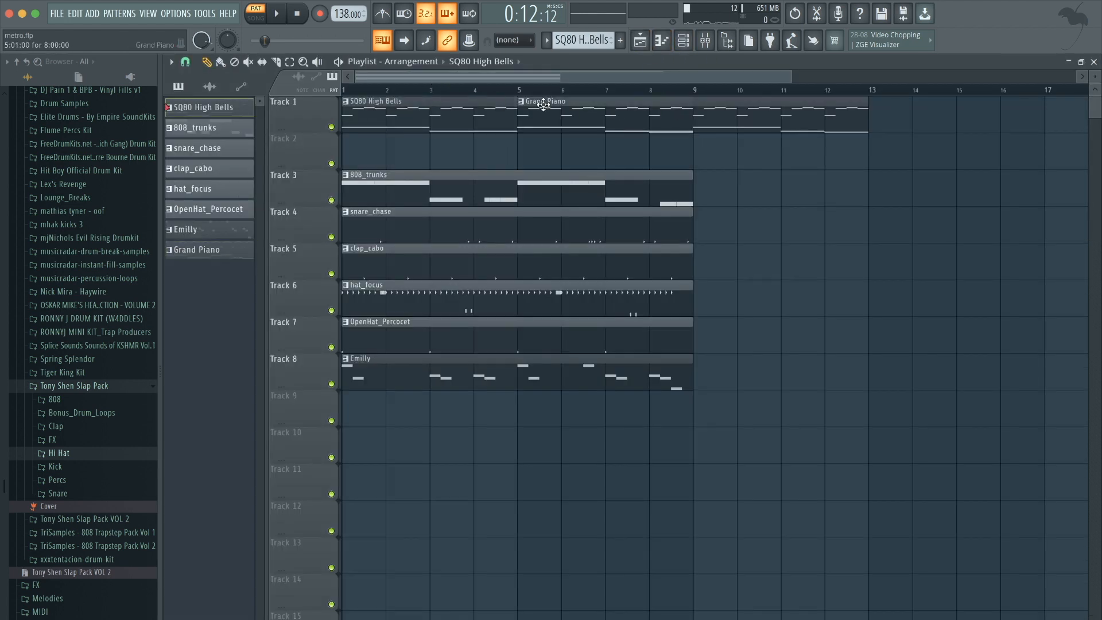
drag(586, 115, 346, 156)
drag(649, 456, 774, 166)
click(605, 226)
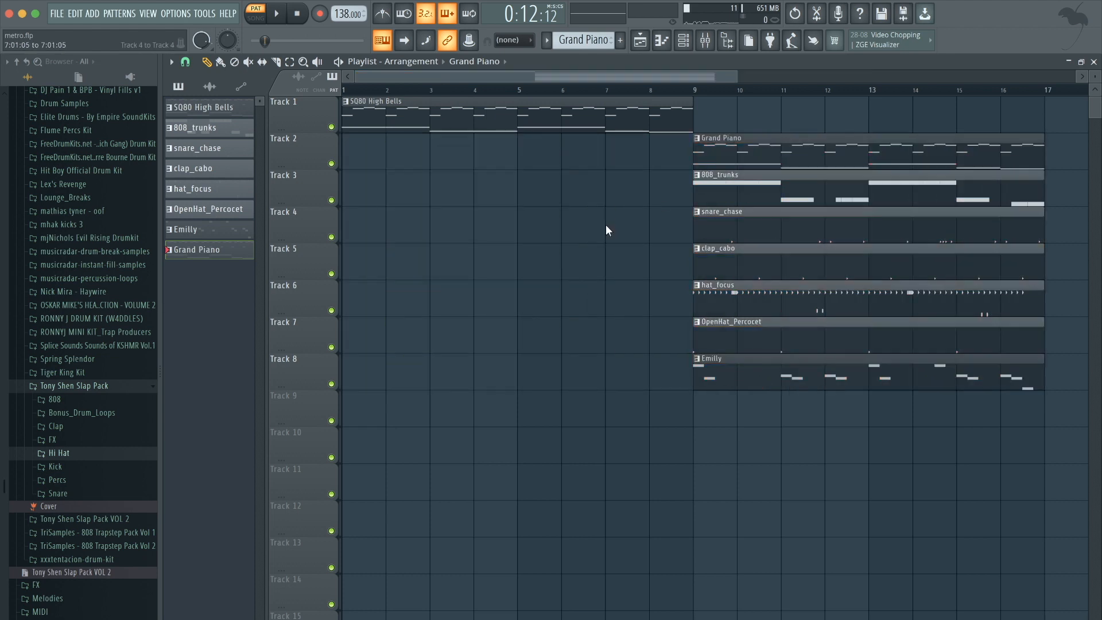
Move the Grand Piano clip to bar 25 and duplicate the SQ80 High Bells clip twice to fill bars 1–24.
scroll(605, 226, down, 3)
drag(610, 152, 983, 152)
click(292, 99)
key(ctrl+b)
key(ctrl+b)
click(750, 291)
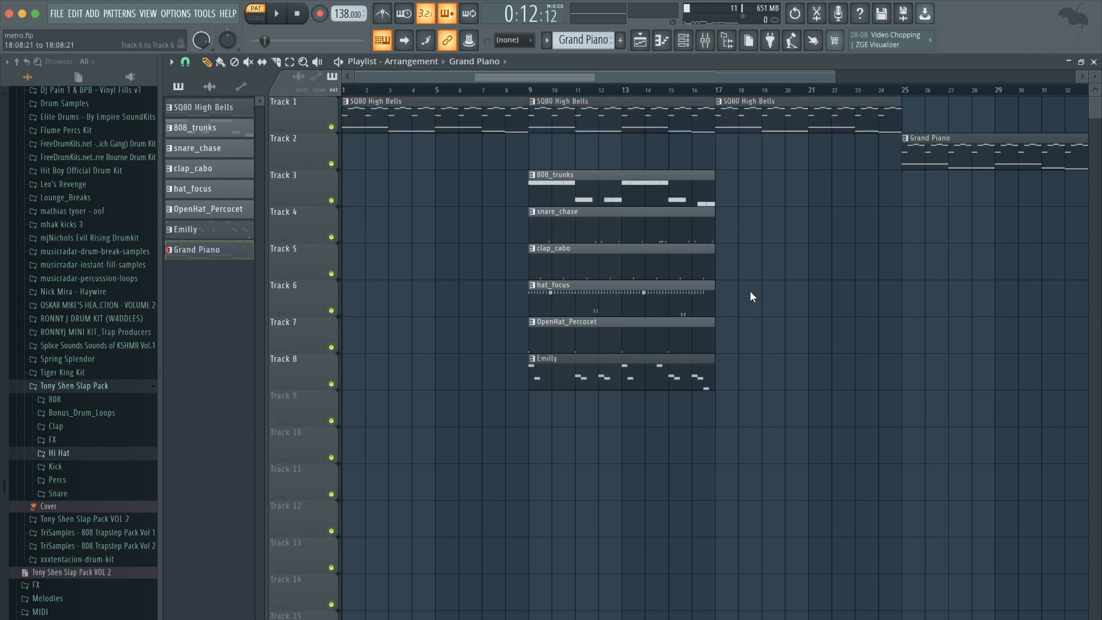
Duplicate the drum and Emilly clips to bar 17 and the Grand Piano clip to bar 33.
scroll(750, 290, down, 2)
drag(614, 422, 500, 197)
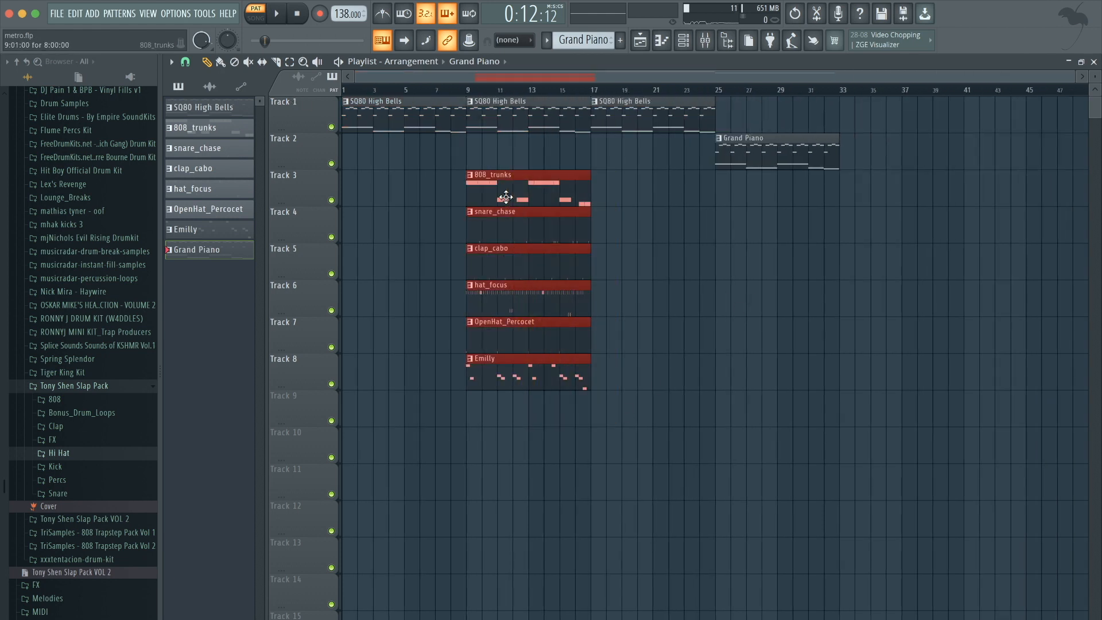
key(ctrl+b)
click(600, 168)
click(791, 144)
key(ctrl+b)
click(836, 304)
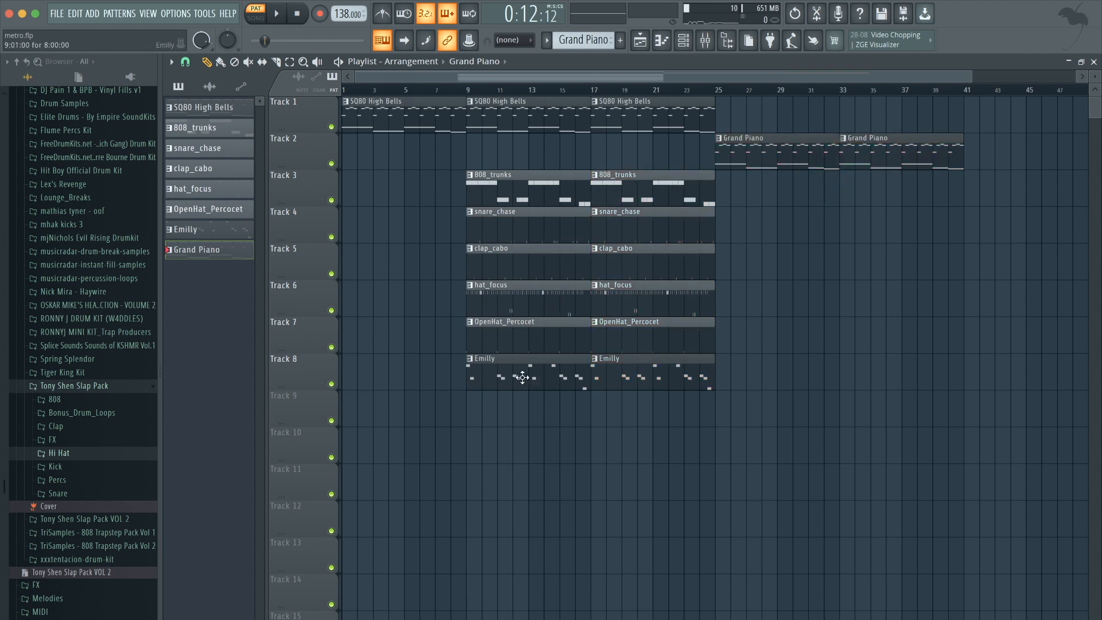
Shift the Emilly clips to bars 25 and 33, and delete the OpenHat and snare clips at bar 9.
drag(511, 380, 765, 378)
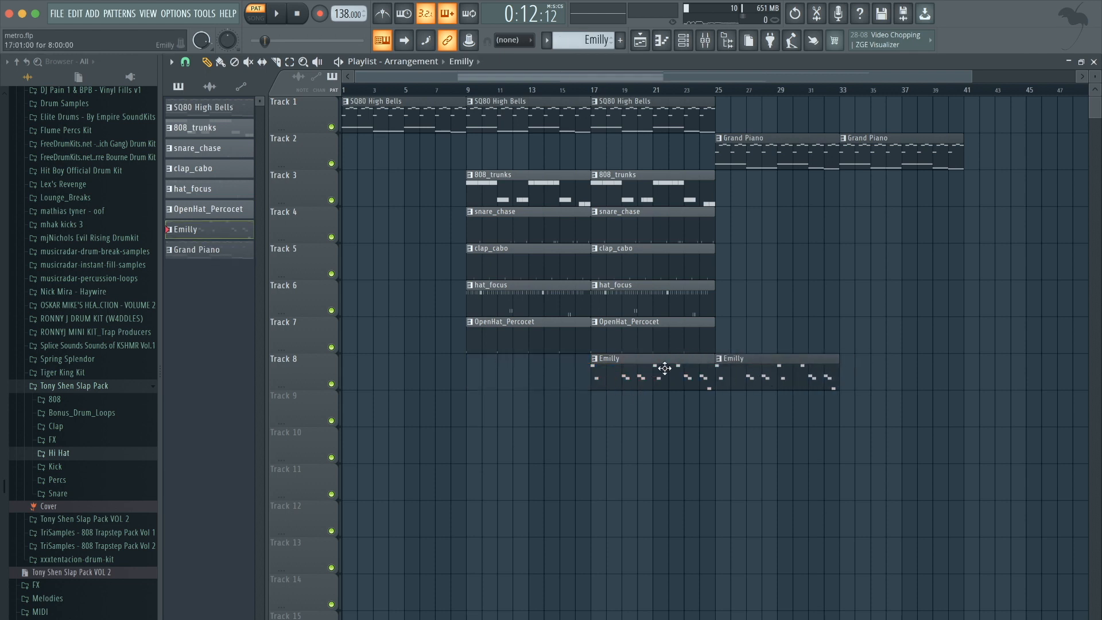
drag(665, 368, 892, 351)
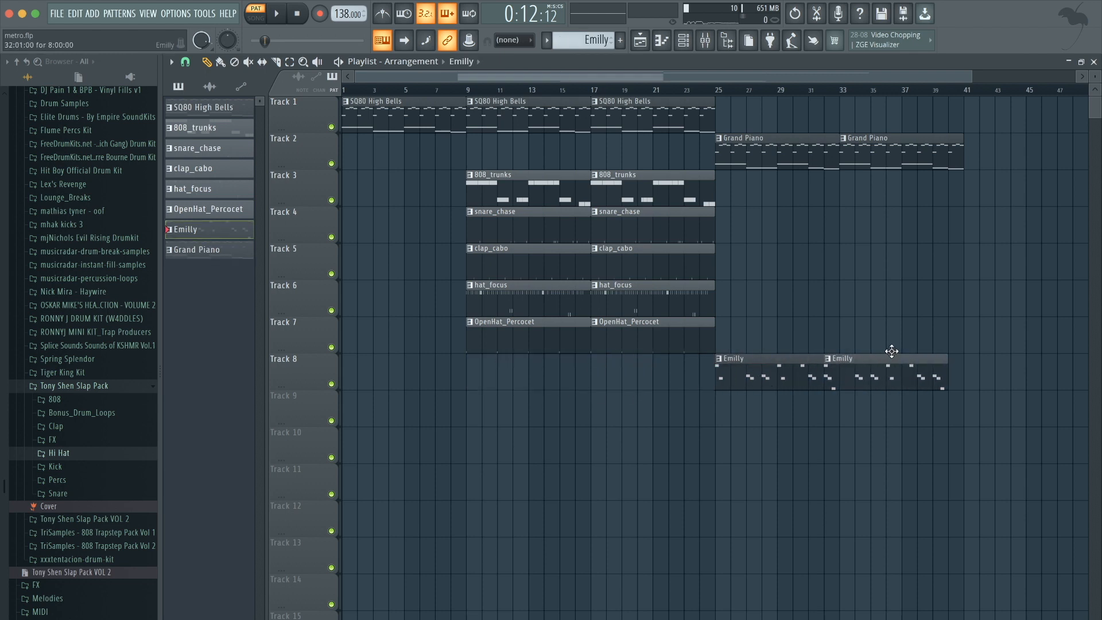
right_click(509, 329)
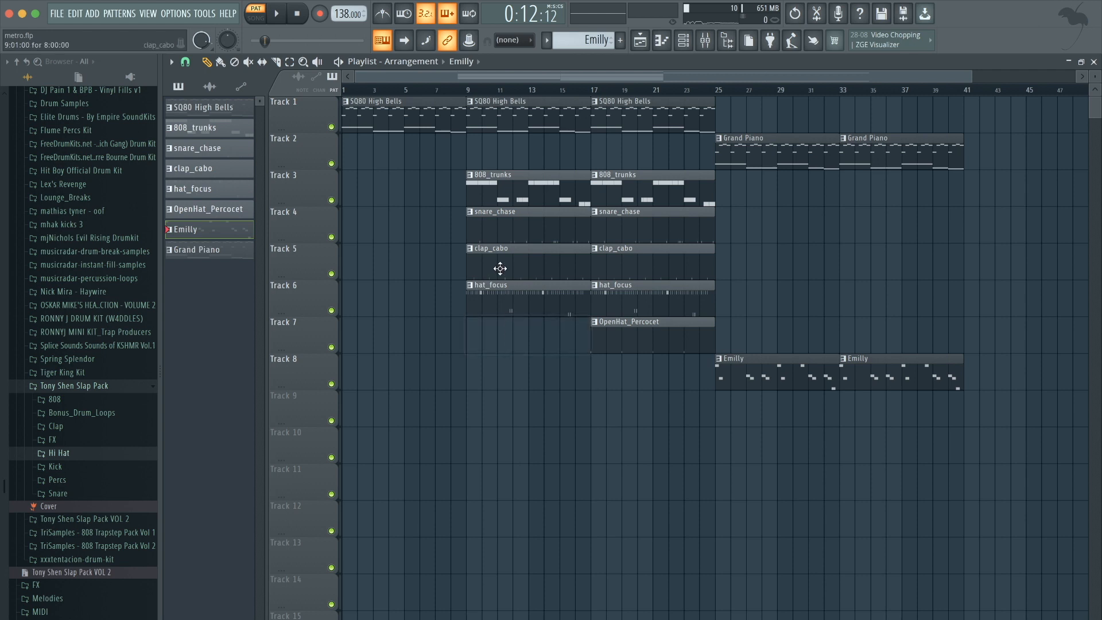
right_click(484, 227)
Play the arrangement from bar 9 while reviewing the playlist.
click(472, 91)
key(space)
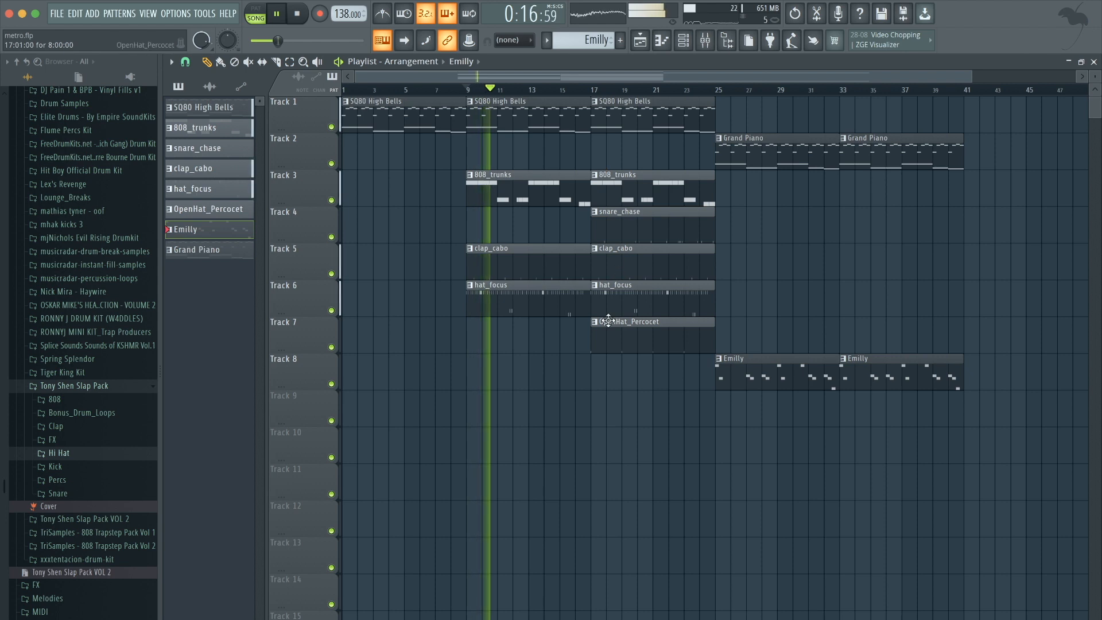
scroll(557, 359, up, 3)
scroll(557, 360, up, 2)
drag(610, 350, 597, 171)
click(611, 137)
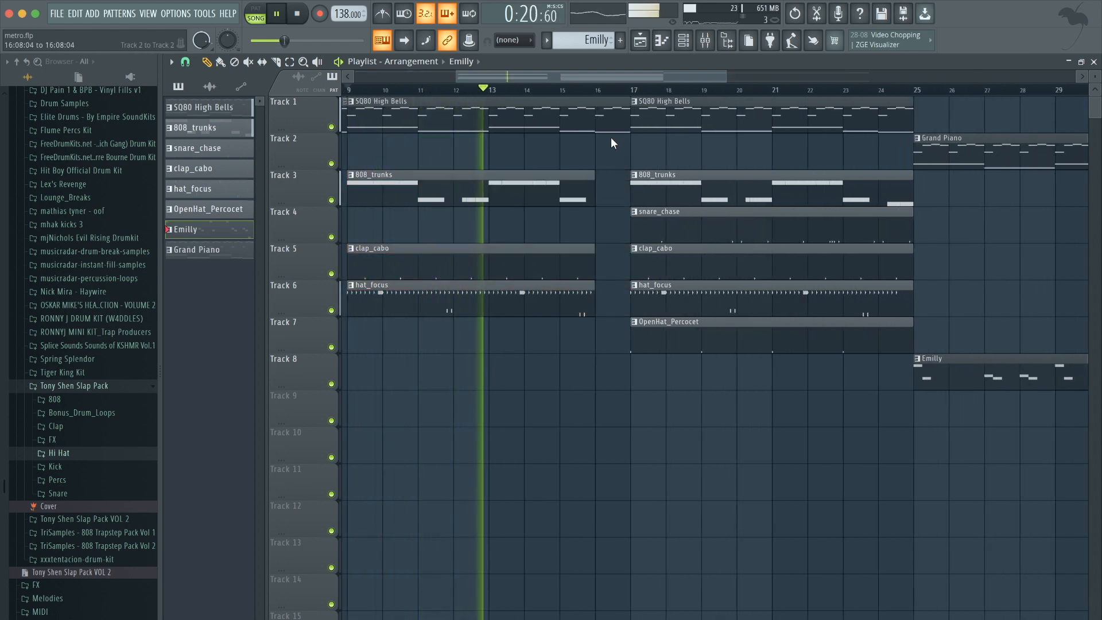
scroll(611, 137, down, 4)
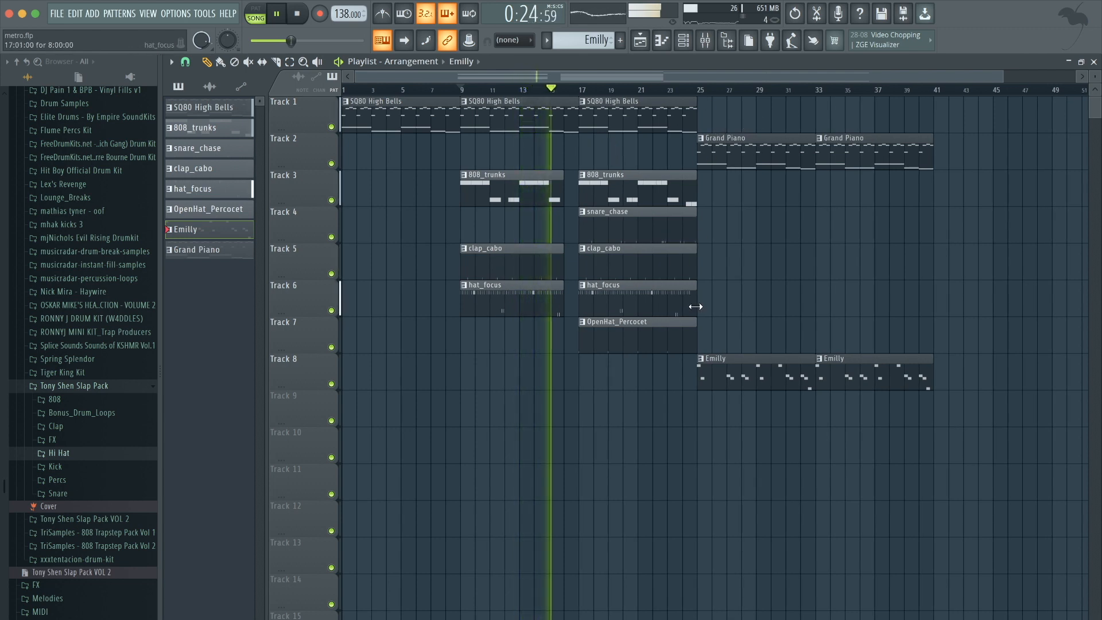
Extend the snare, clap, hi-hat and OpenHat clips through bar 40 and copy the 808 clip to bar 33.
drag(667, 342, 849, 215)
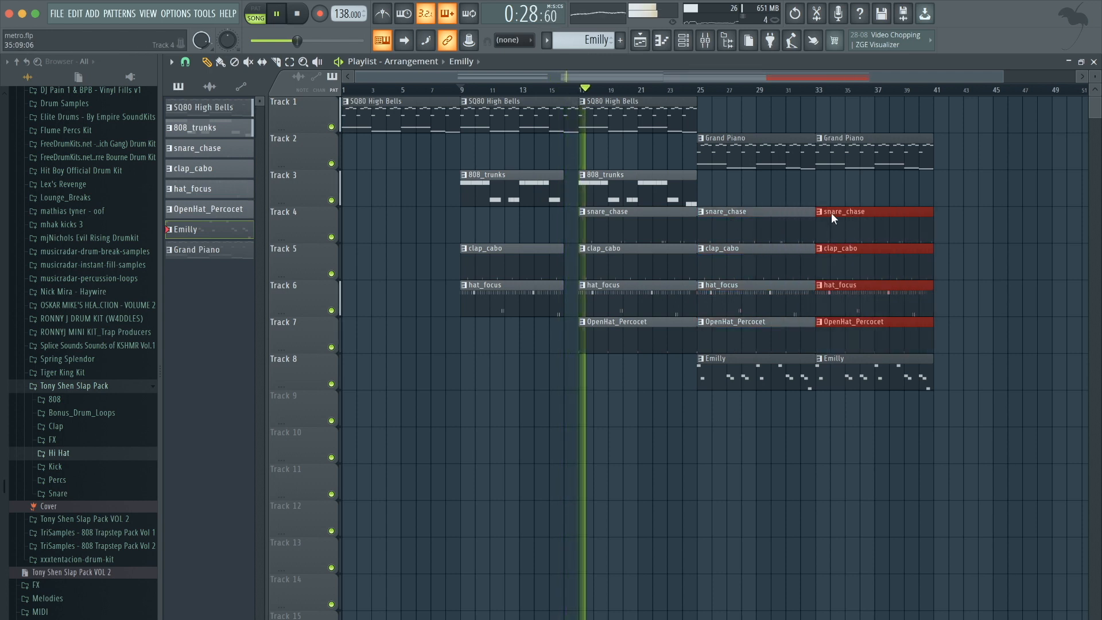
click(633, 189)
drag(634, 189, 870, 189)
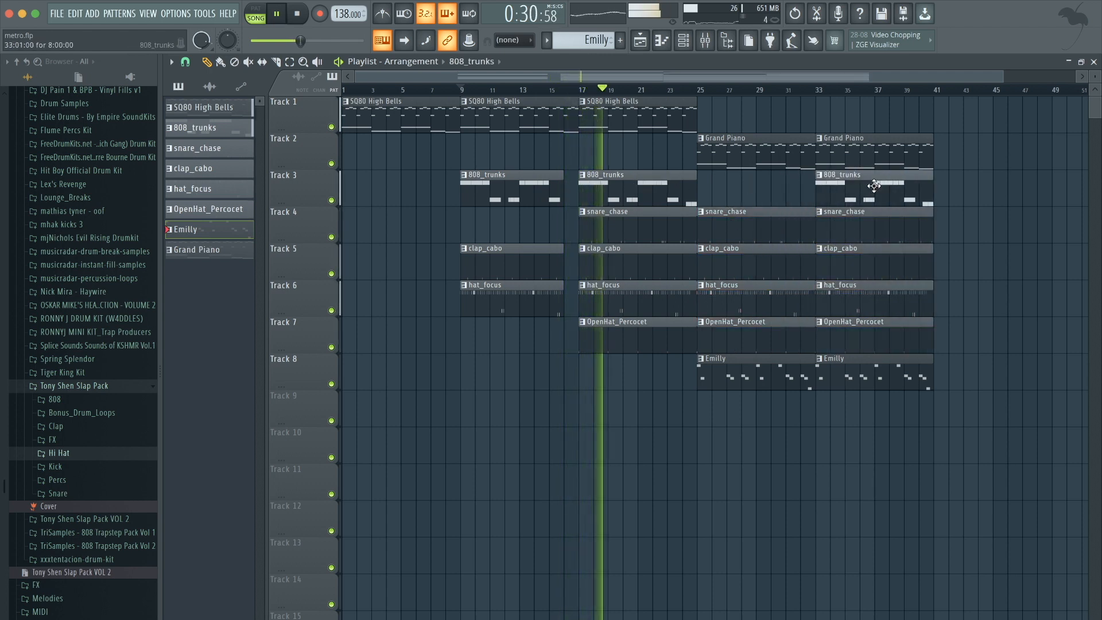
Copy the intro section with SQ80 High Bells, 808, clap and hi-hat clips to bar 41.
drag(656, 362, 951, 155)
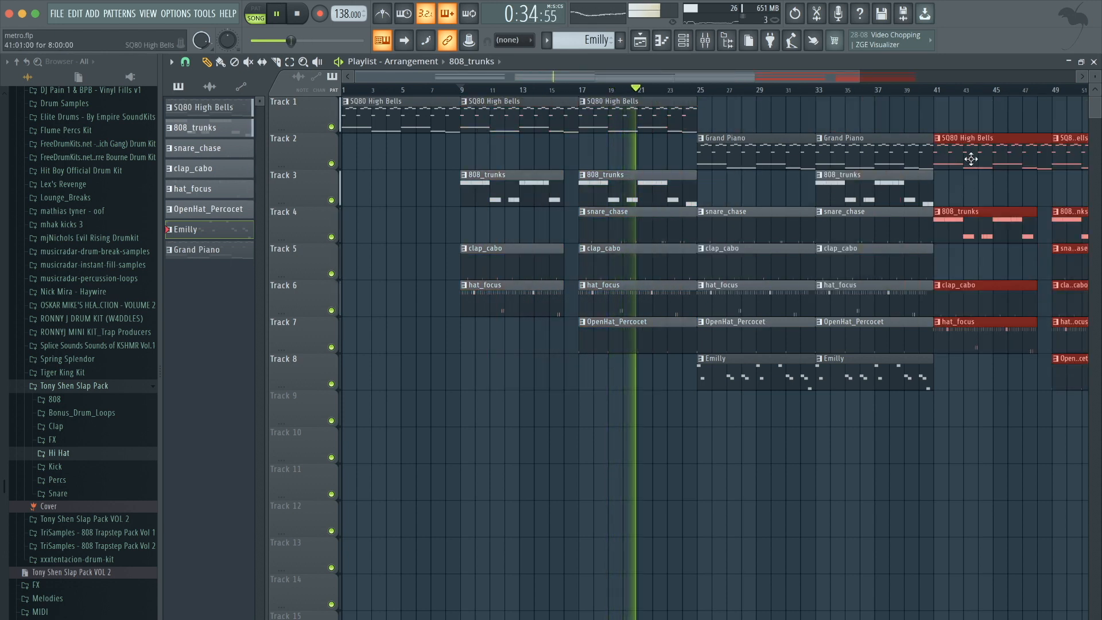
super+click(970, 150)
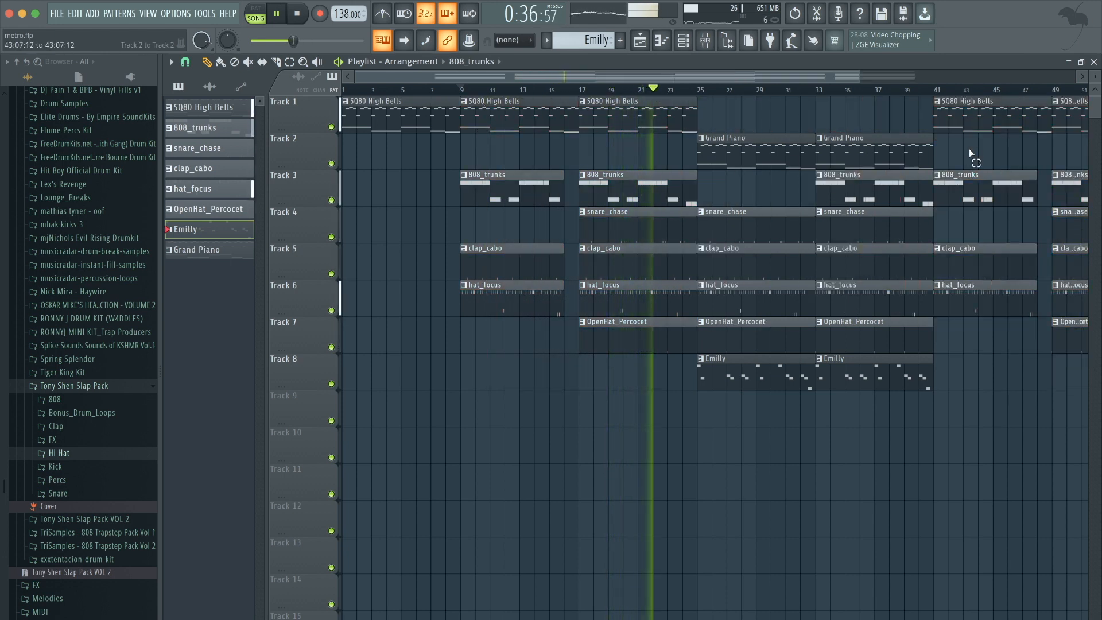
scroll(969, 149, down, 1)
scroll(969, 148, down, 1)
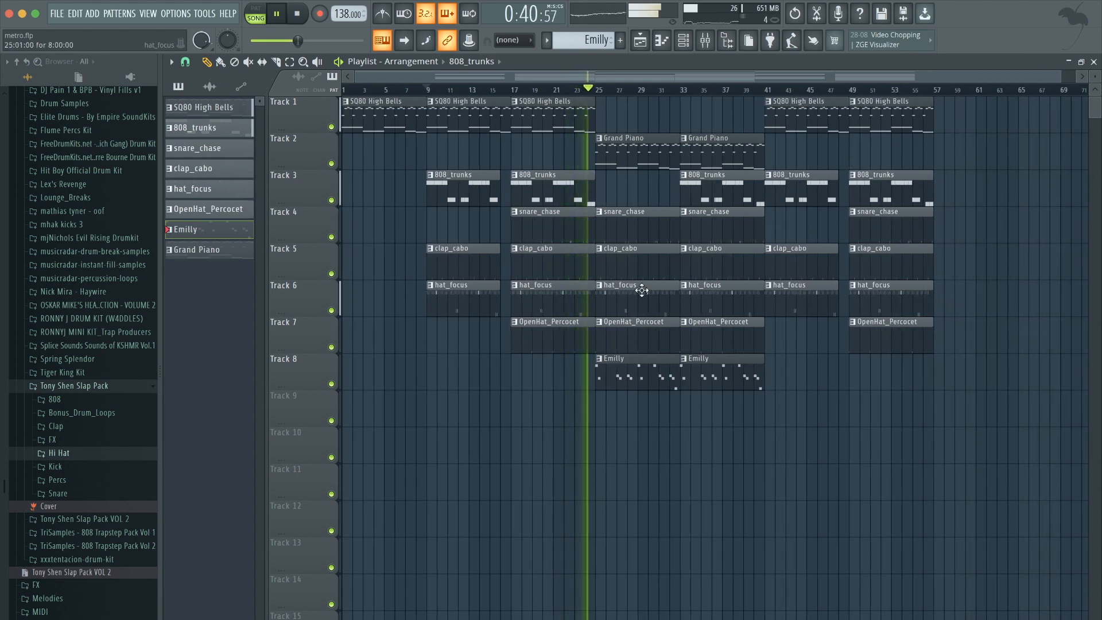
scroll(655, 305, up, 2)
scroll(730, 339, down, 2)
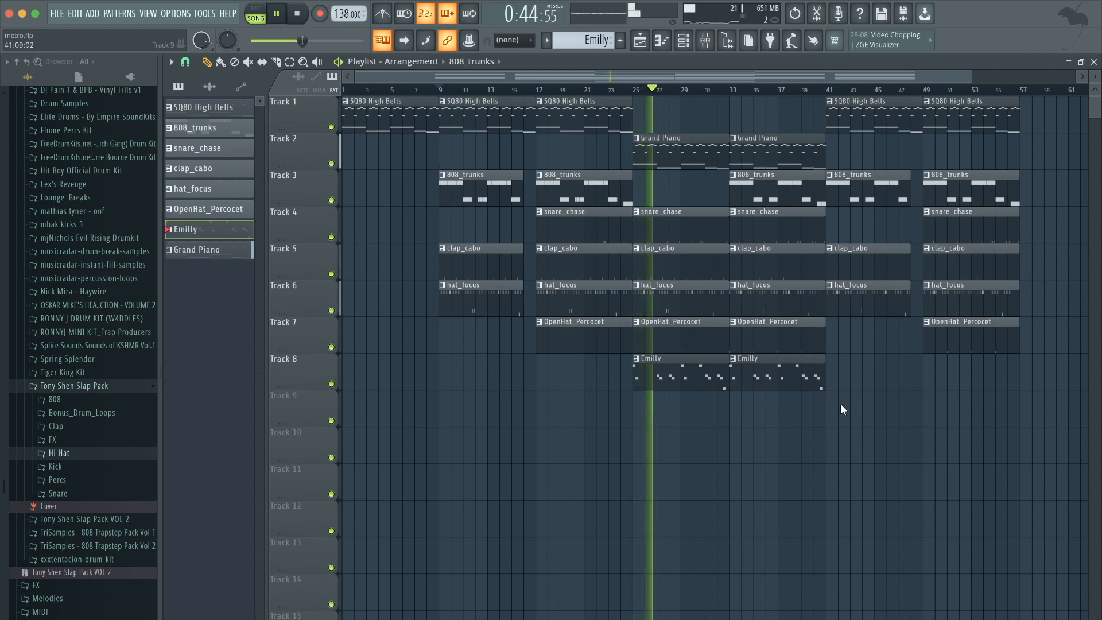
scroll(904, 402, down, 1)
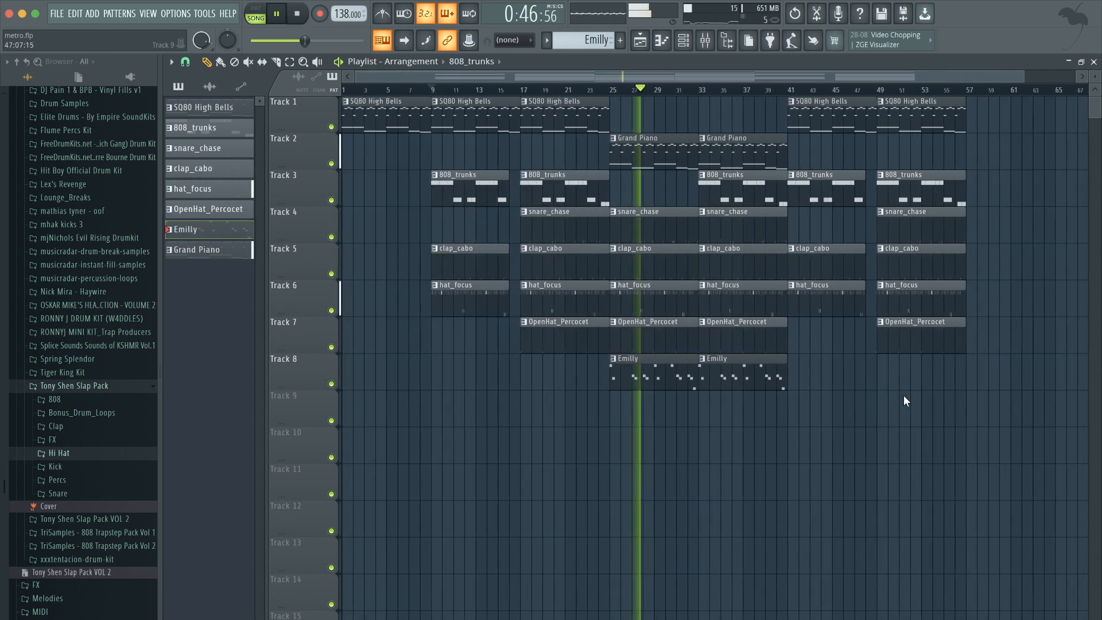
scroll(1032, 332, up, 1)
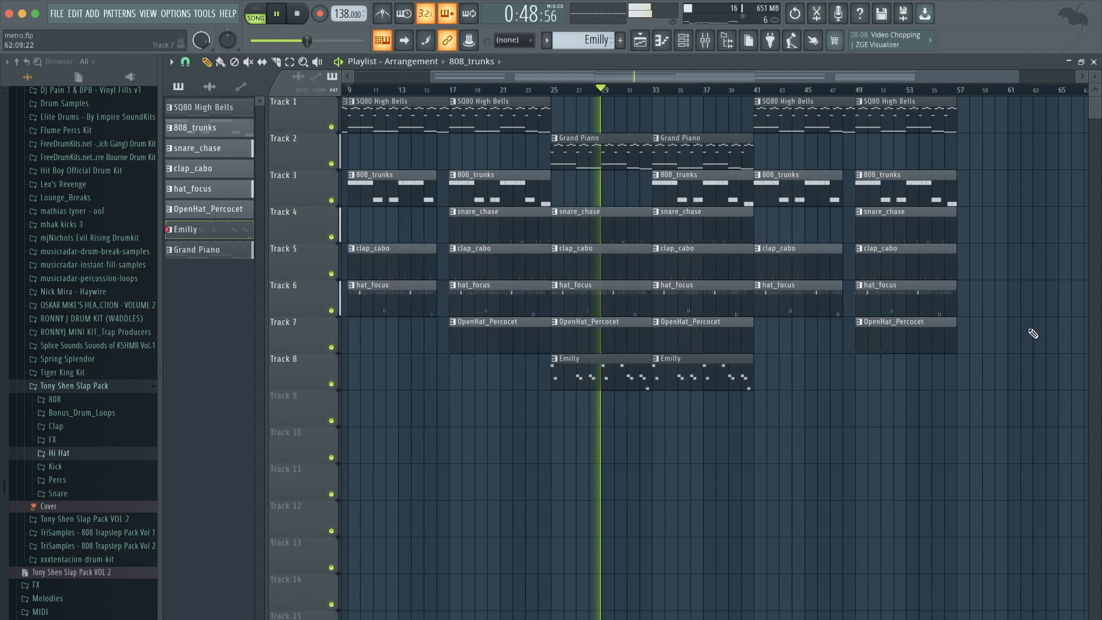
Duplicate the bars 25–40 section after bar 56 and delete unwanted clips to build the ending.
drag(823, 344, 822, 159)
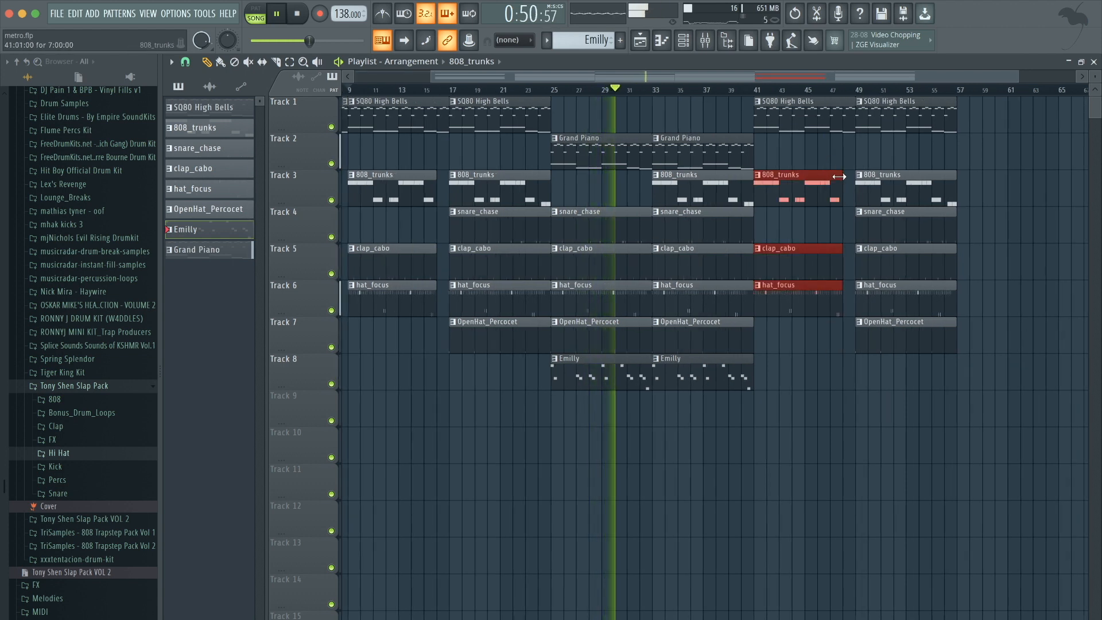
drag(735, 426, 741, 176)
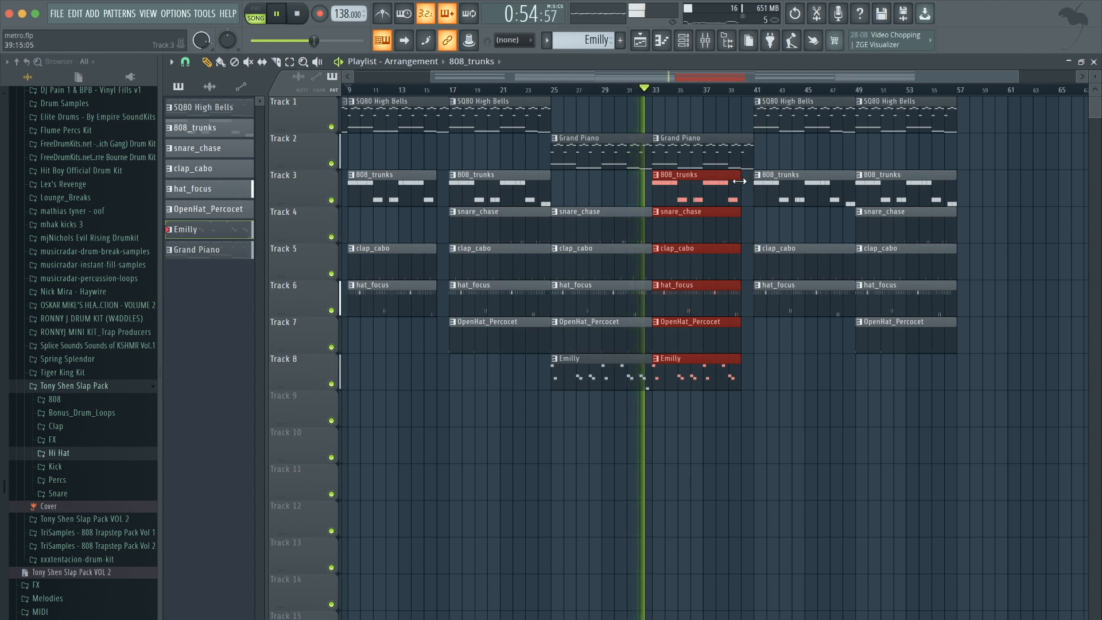
super+click(780, 363)
drag(736, 407, 989, 167)
super+click(980, 192)
scroll(980, 191, down, 2)
drag(819, 356, 798, 271)
key(Delete)
scroll(798, 271, down, 2)
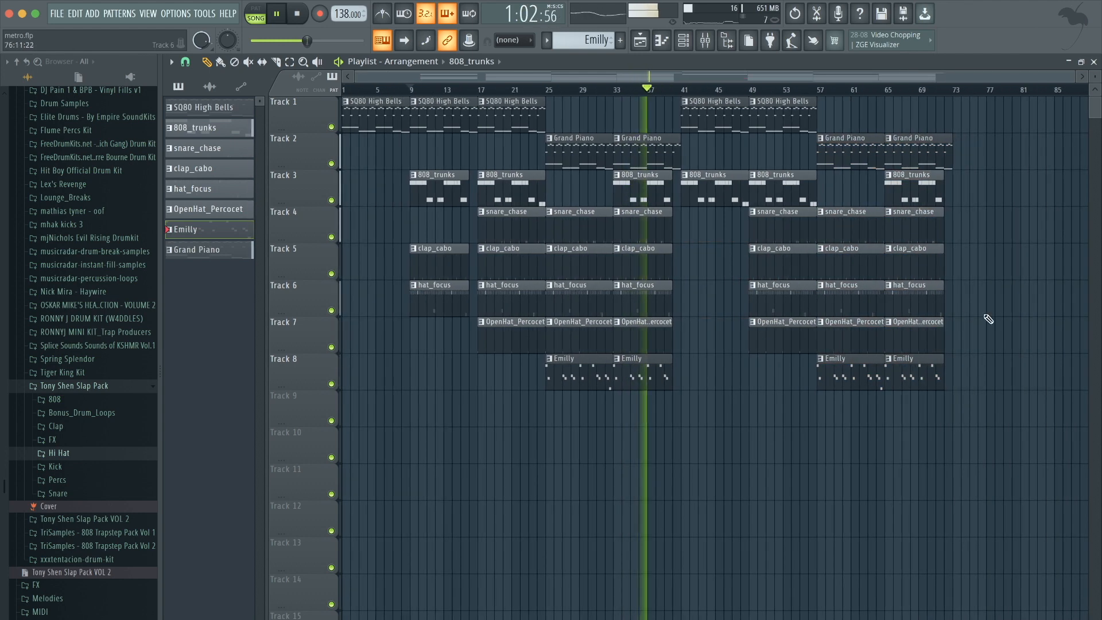
Move the 808 clip to start at bar 57 and stop playback.
scroll(983, 313, up, 2)
scroll(857, 406, up, 2)
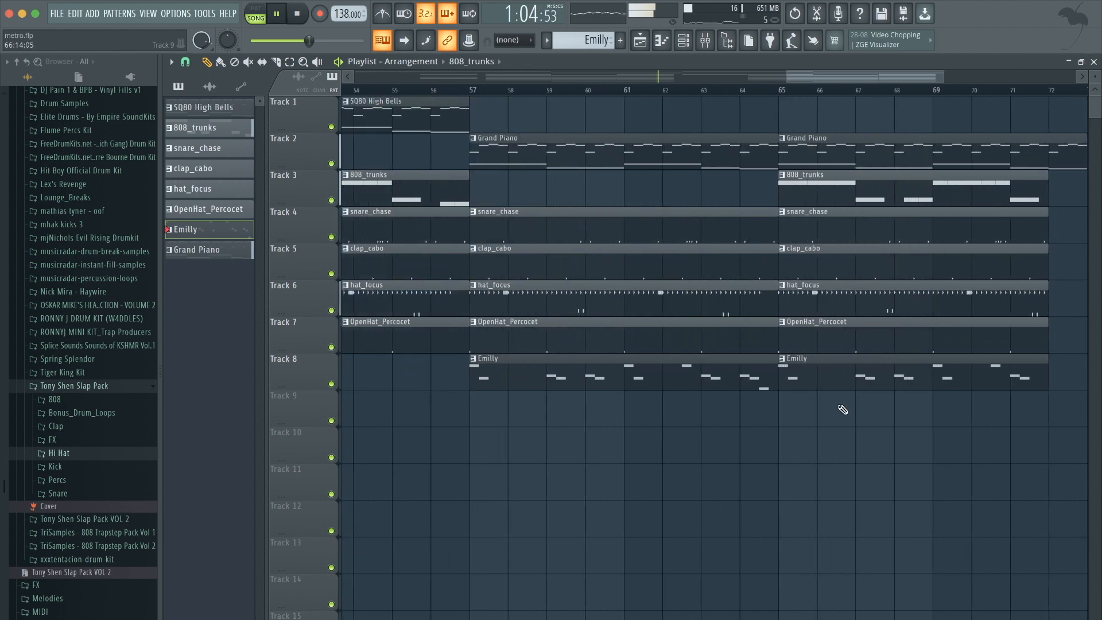
drag(818, 197, 509, 192)
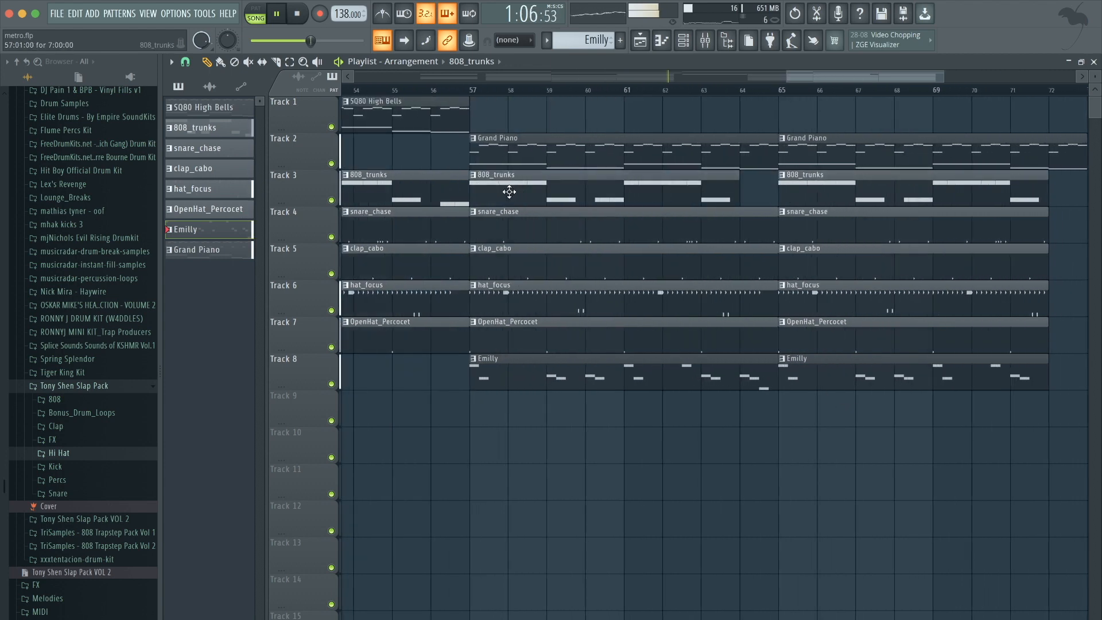
scroll(479, 317, down, 1)
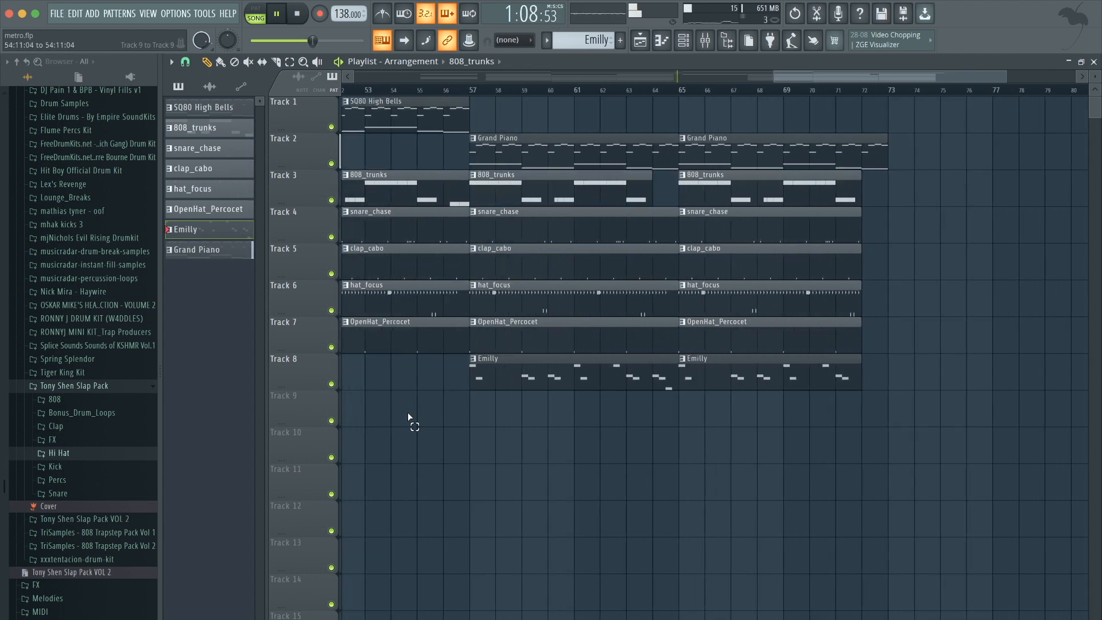
scroll(408, 414, down, 2)
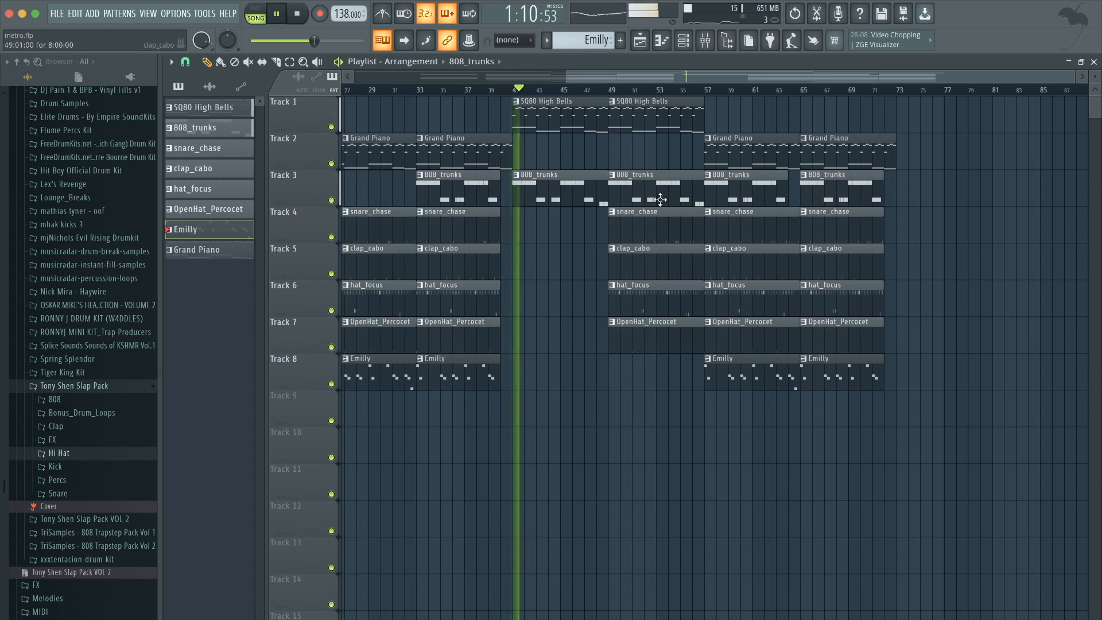
scroll(764, 334, up, 3)
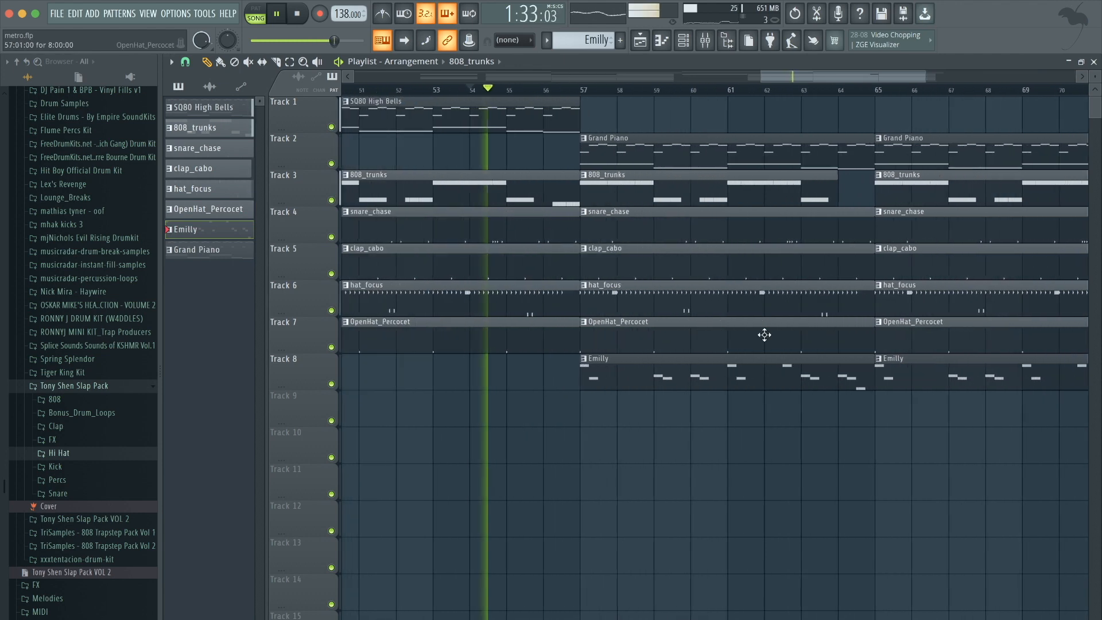
key(space)
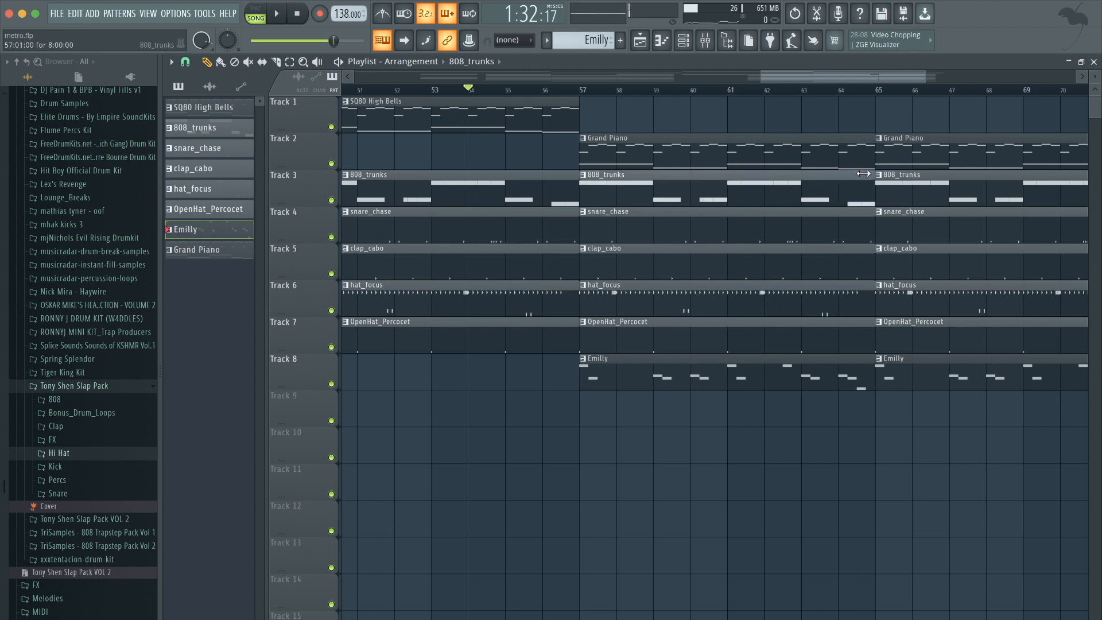
With snapping set to Step, shift the 808 clip at bar 57 slightly later and play from bar 57.
click(186, 62)
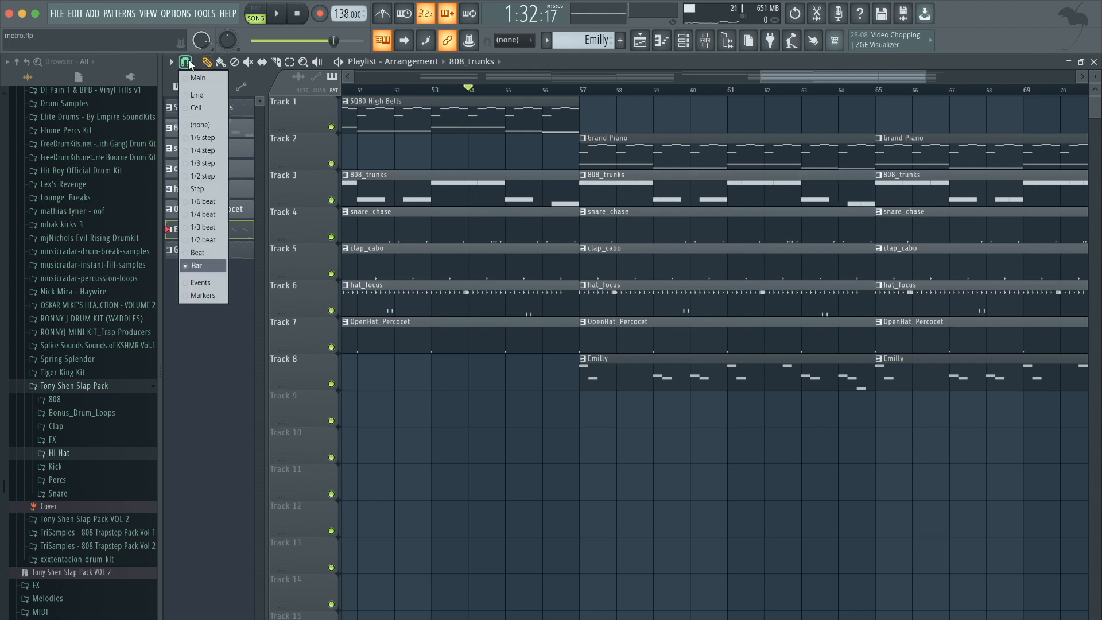
click(216, 188)
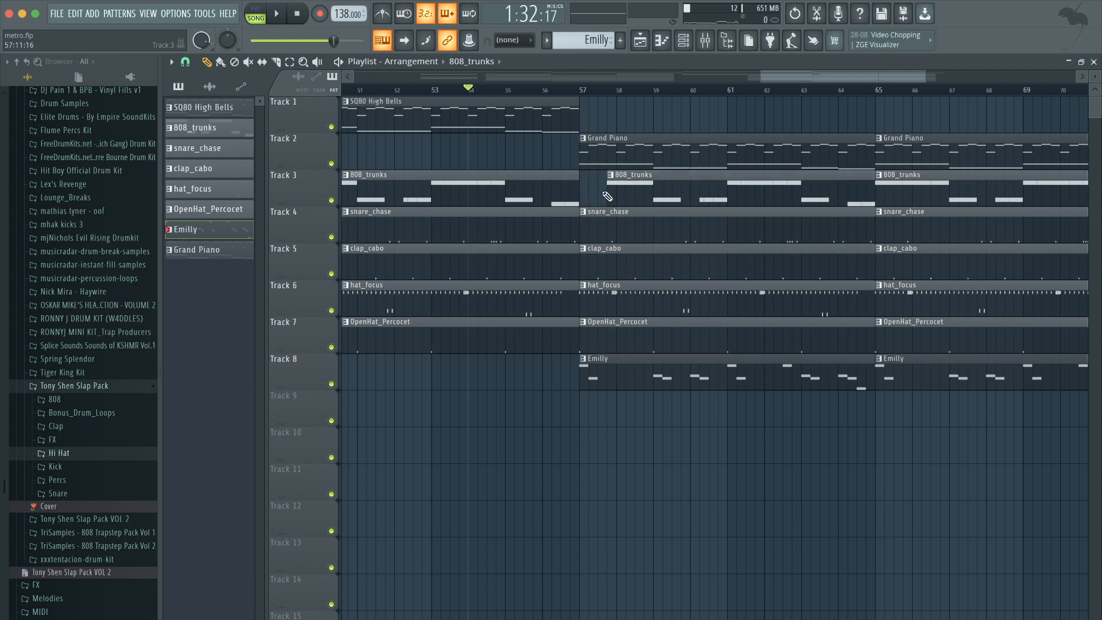
click(584, 92)
key(space)
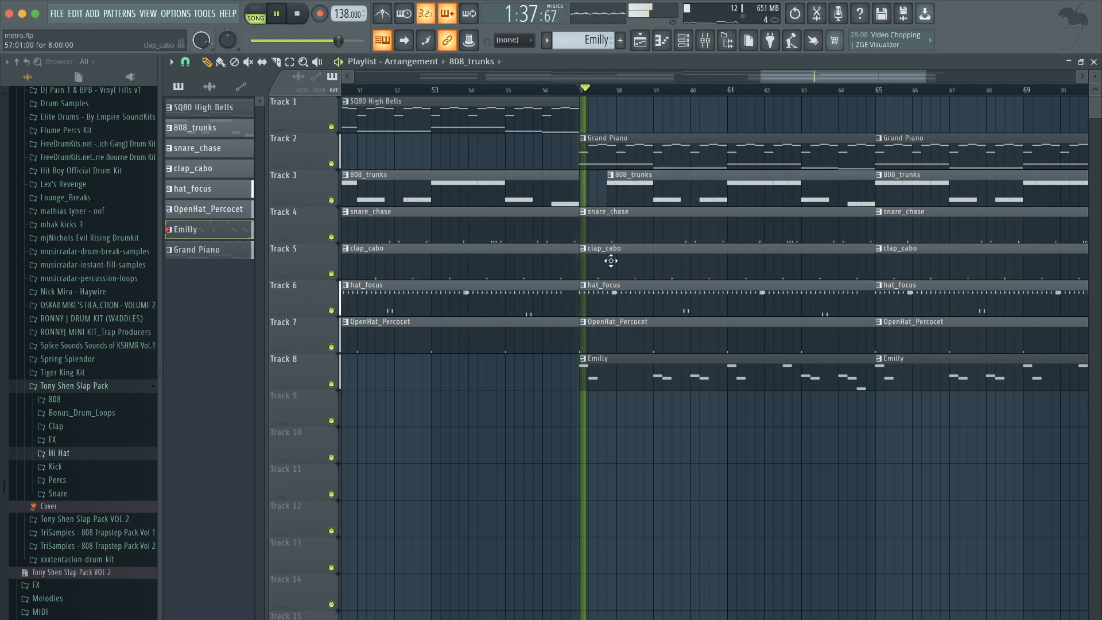
Copy the bells, 808 and drum clips of the ending section to bar 73 to start an outro.
scroll(612, 421, down, 2)
scroll(611, 421, down, 2)
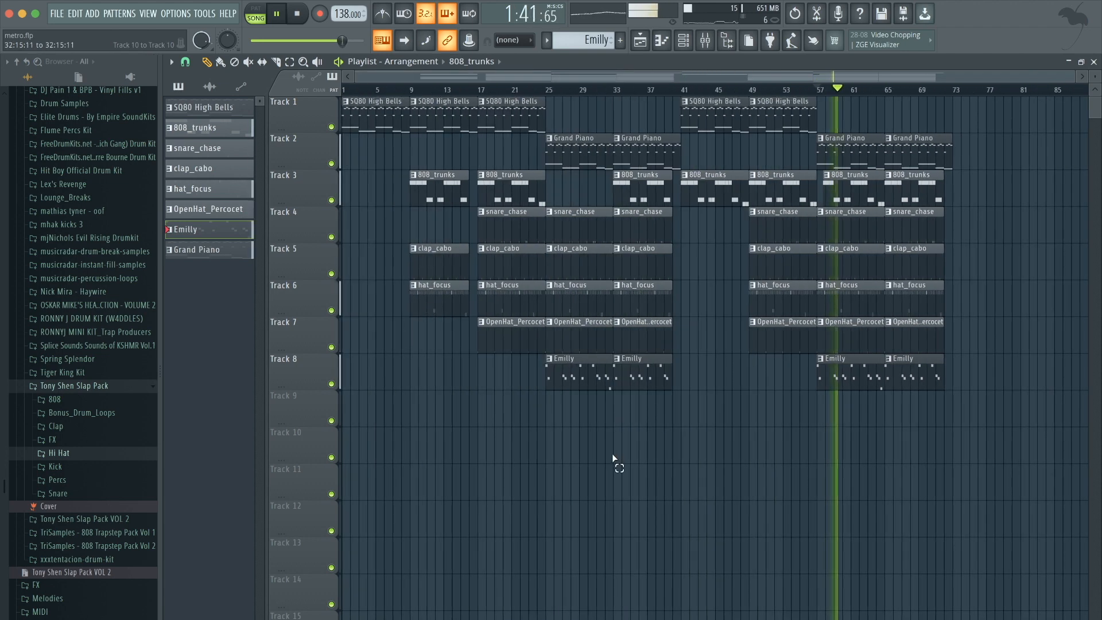
drag(811, 345, 971, 117)
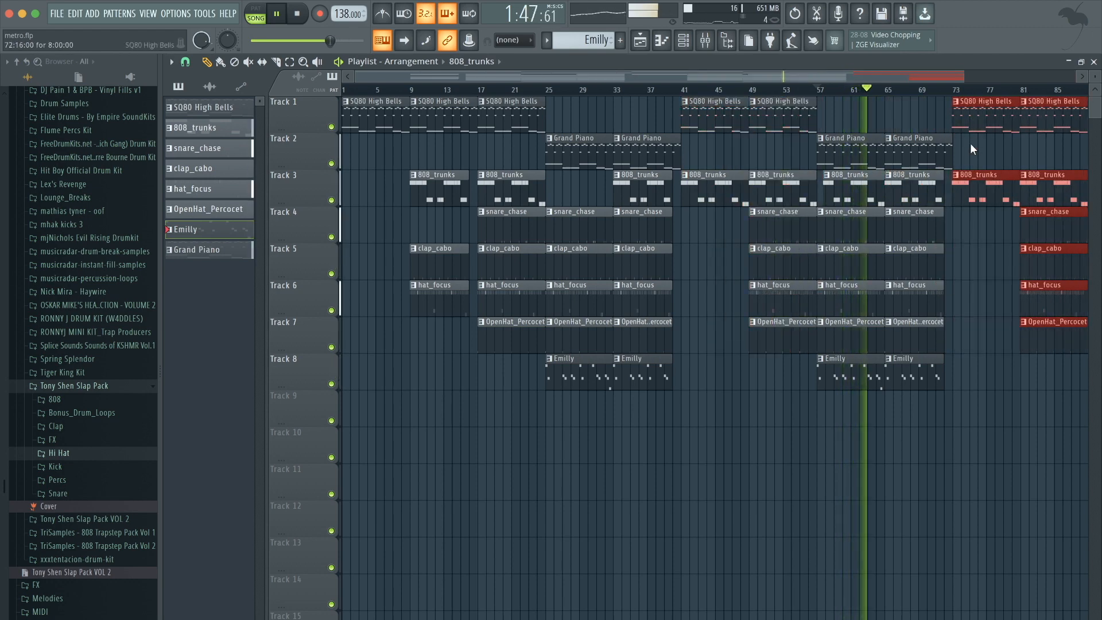
Add a hat_focus clip at bar 73 in the outro.
scroll(971, 134, up, 4)
drag(903, 110, 906, 110)
ctrl+click(911, 162)
scroll(910, 161, down, 4)
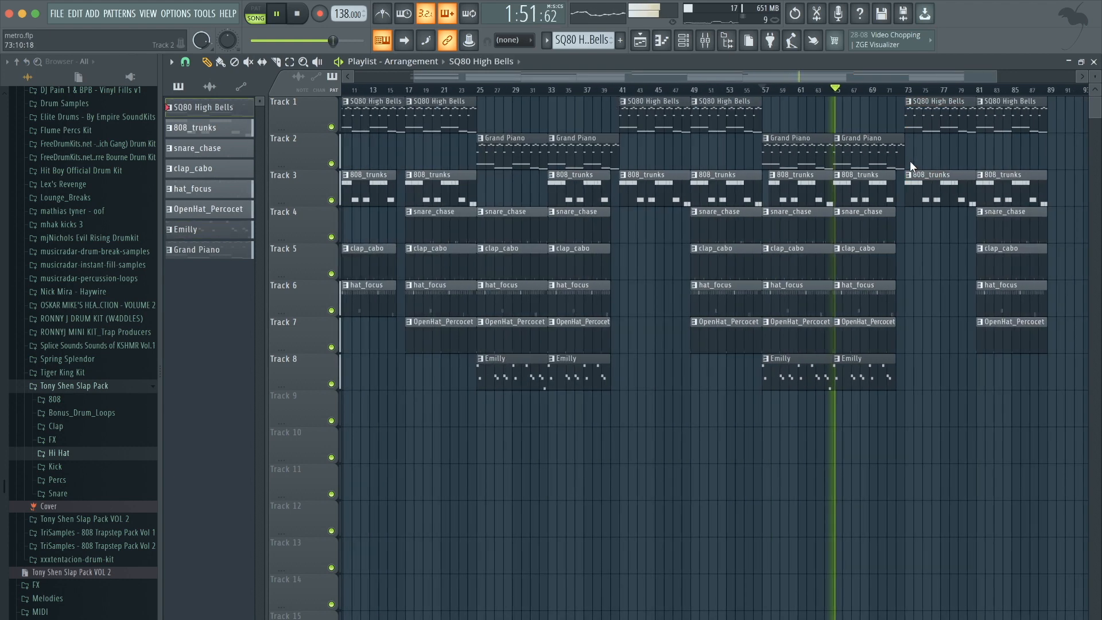
scroll(1029, 241, up, 3)
drag(986, 300, 736, 222)
ctrl+click(735, 315)
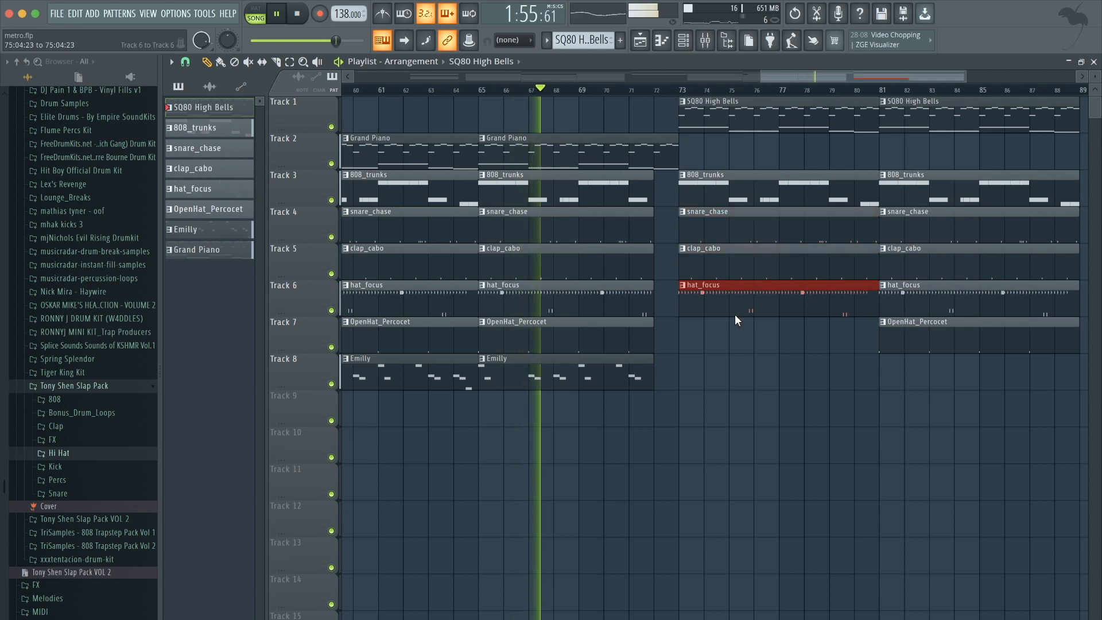
Select the outro's SQ80 High Bells clips and duplicate them to extend the ending.
scroll(735, 315, up, 4)
scroll(735, 315, down, 4)
scroll(736, 315, down, 3)
ctrl+drag(1006, 144, 890, 114)
key(ctrl+b)
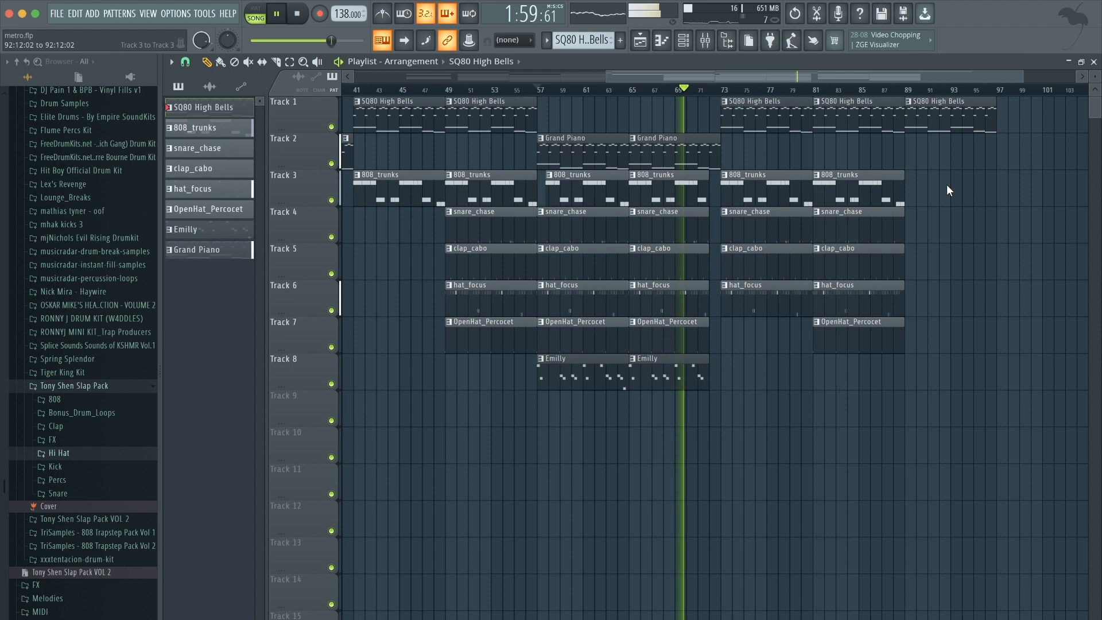
Stop playback and return the playhead to the start of the song.
scroll(946, 184, down, 3)
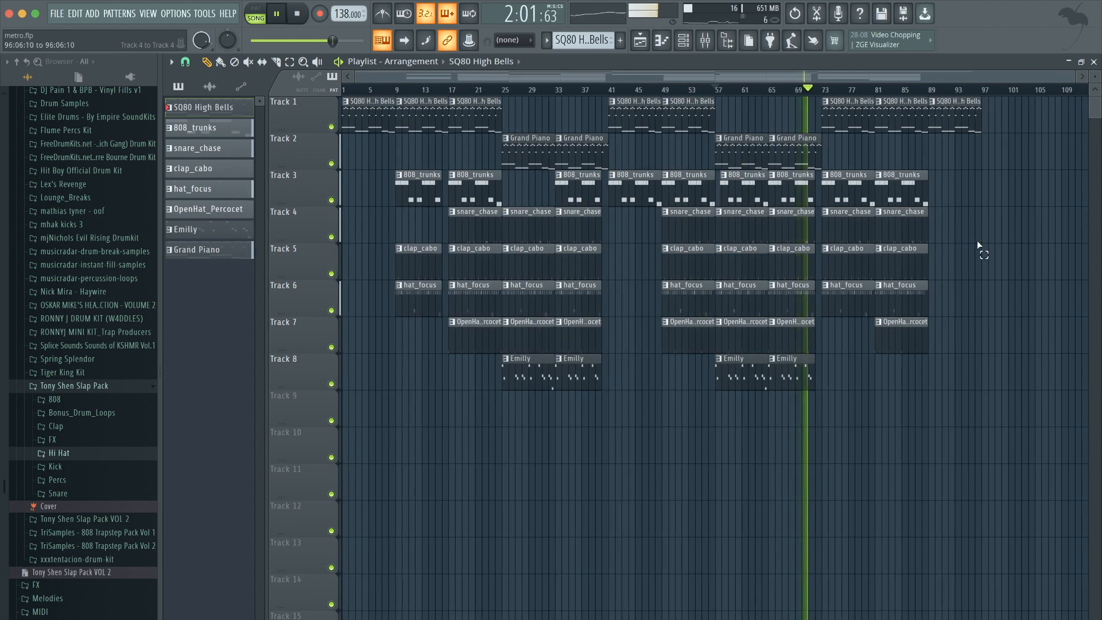
key(space)
click(345, 94)
Open the SQ80 High Bells FLEX instrument and adjust its master filter cutoff while playing back.
click(707, 46)
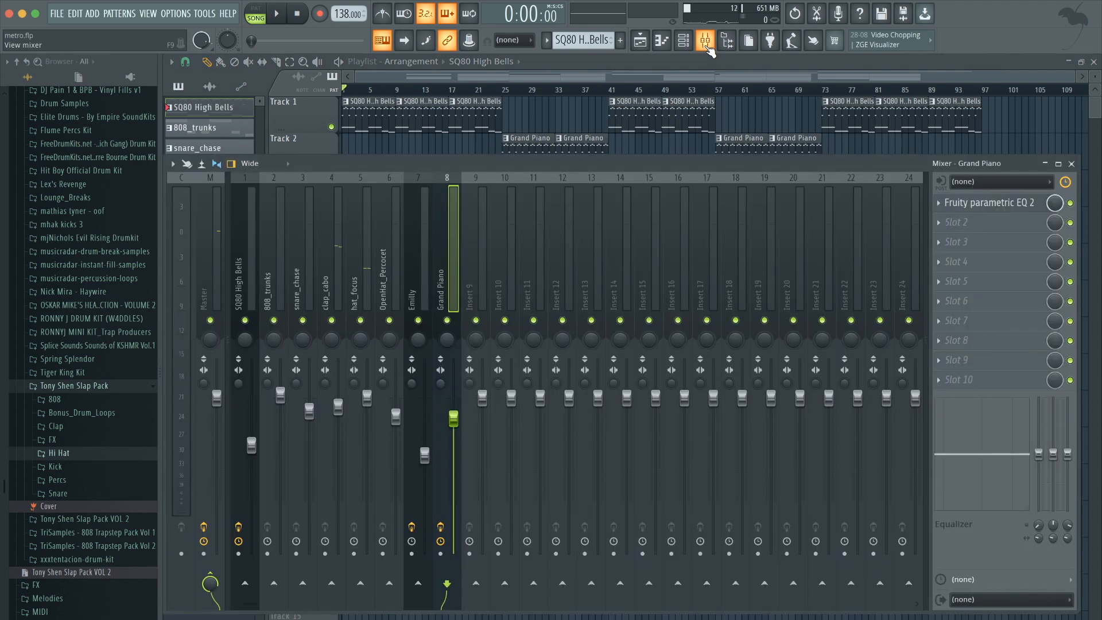
click(665, 47)
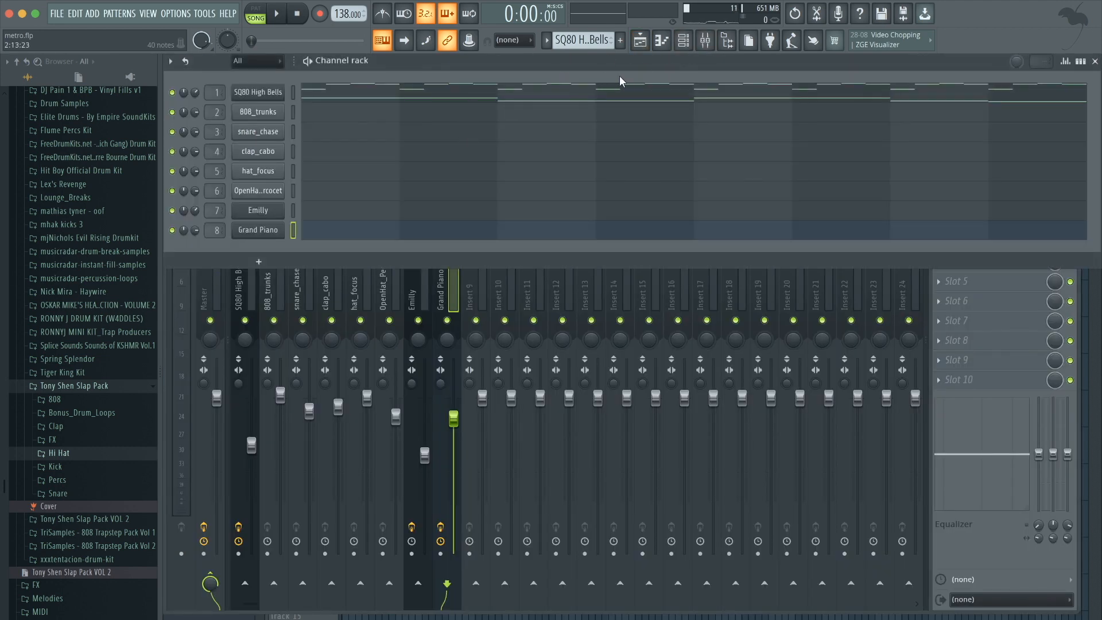
click(643, 43)
click(689, 44)
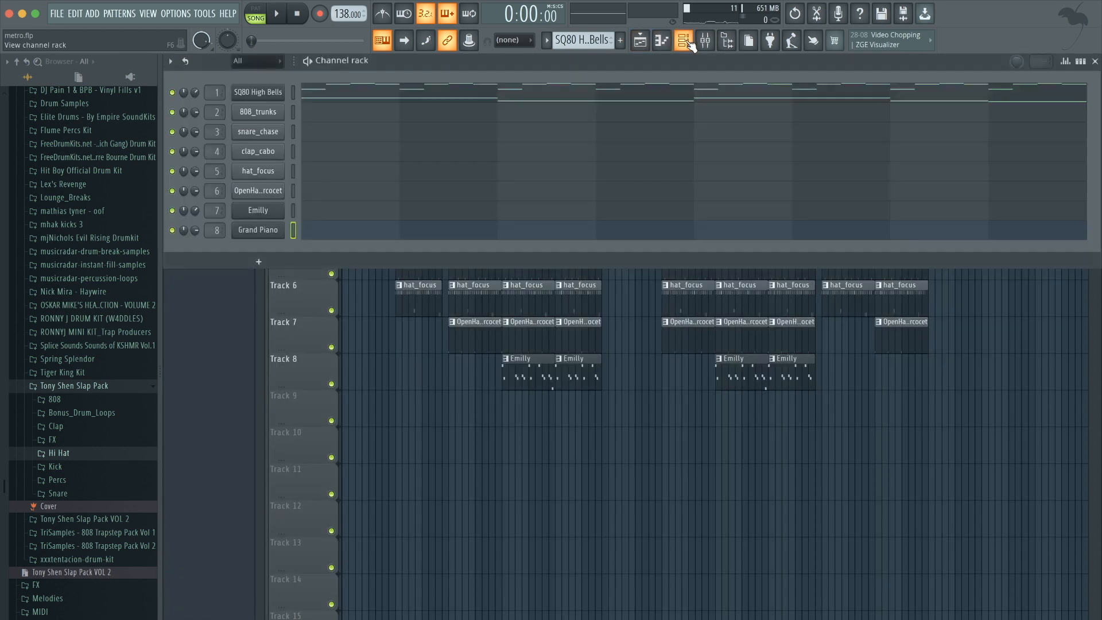
click(264, 94)
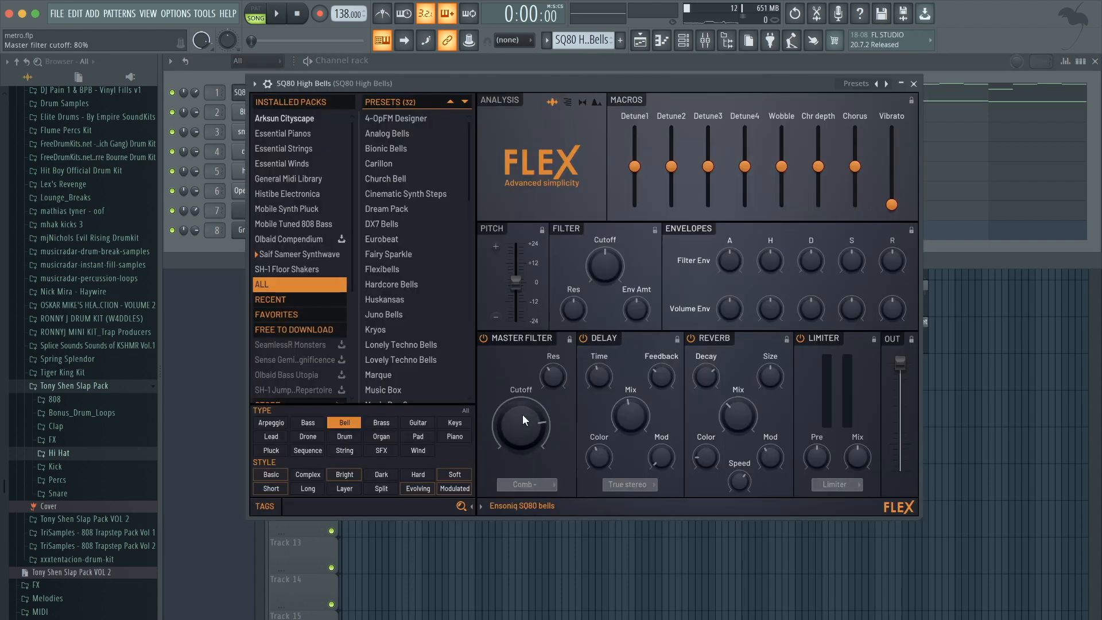
key(space)
drag(521, 425, 521, 387)
key(space)
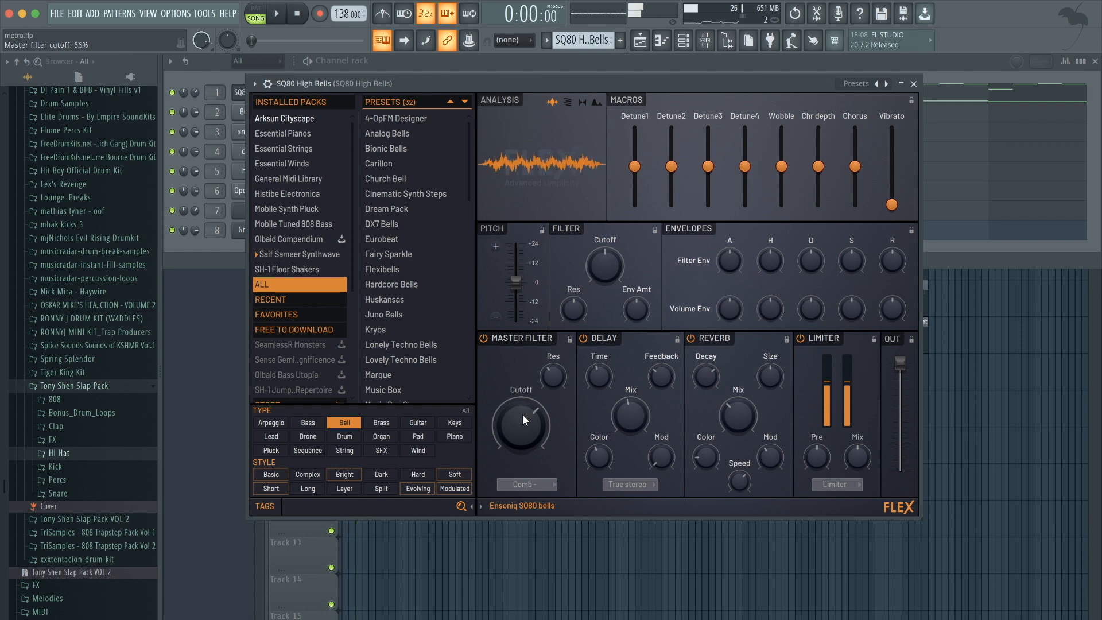
click(914, 83)
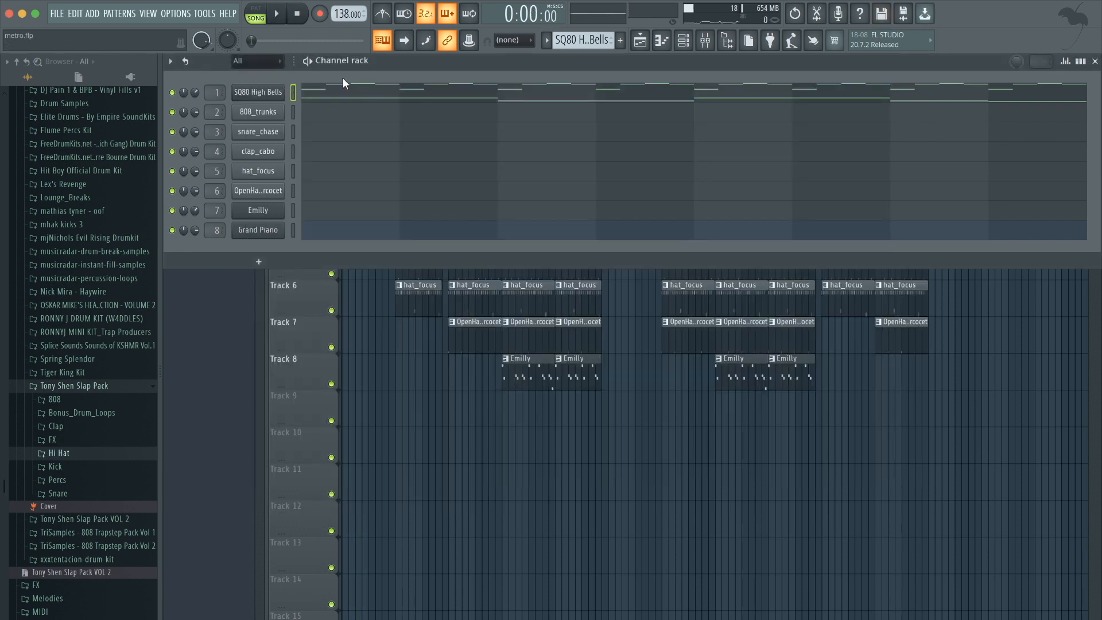
click(259, 92)
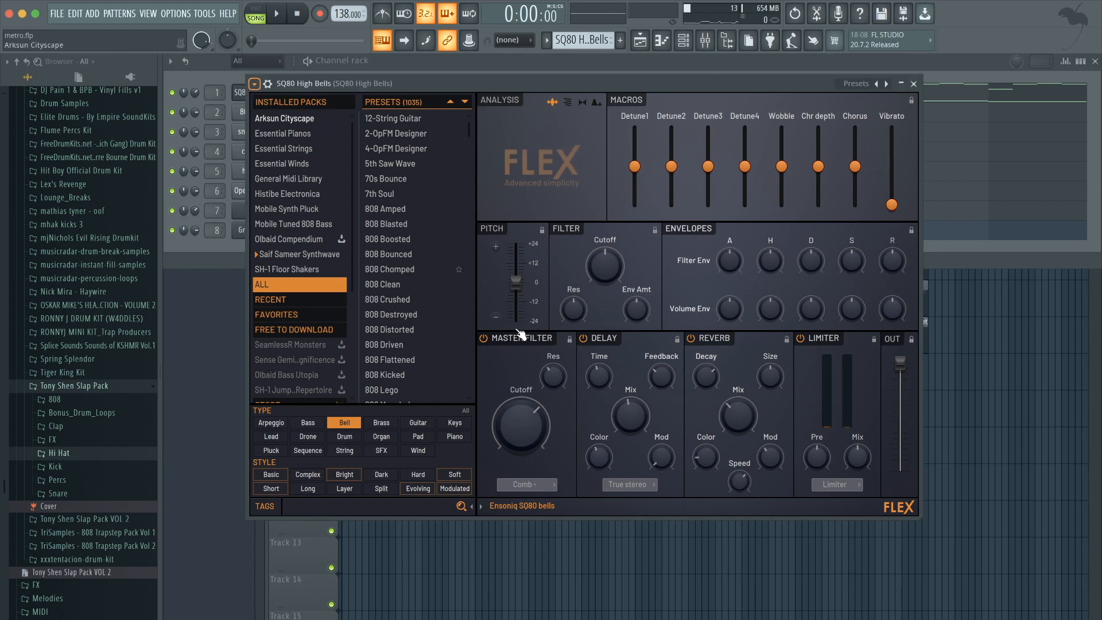
click(914, 82)
Add Fruity Love Philter to the SQ80 High Bells mixer insert and lower its cutoff frequency while playing.
click(706, 41)
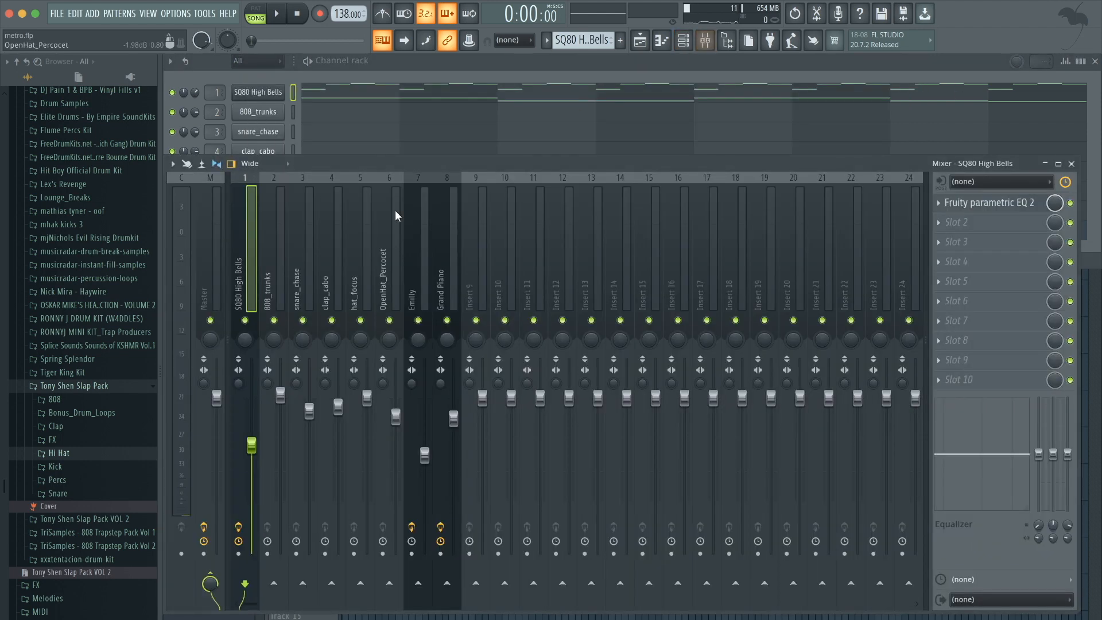
click(965, 223)
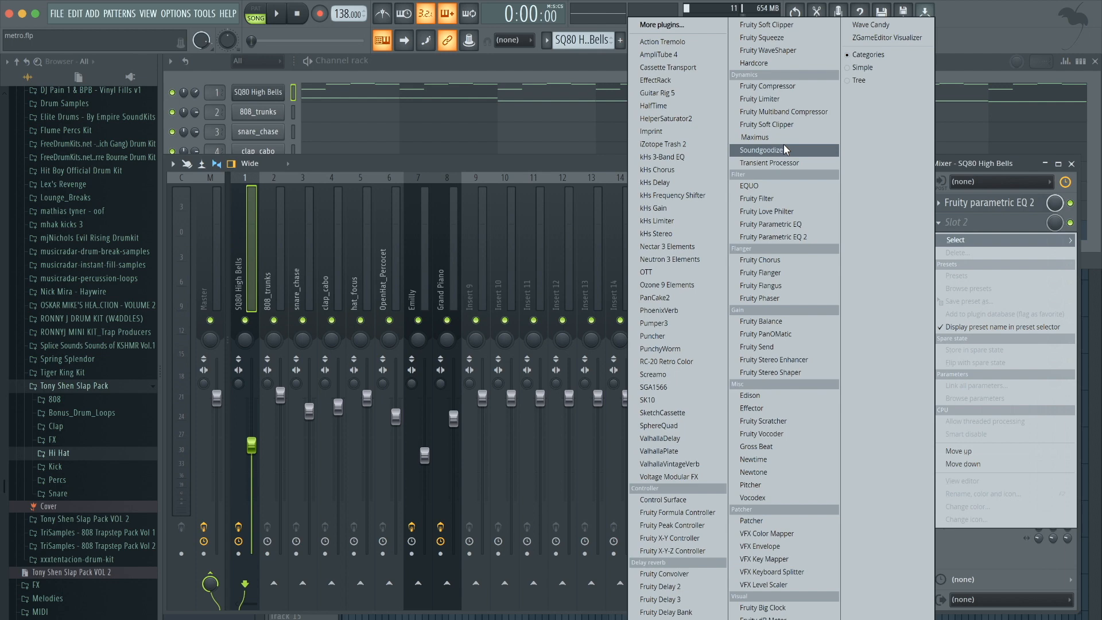
click(780, 210)
key(space)
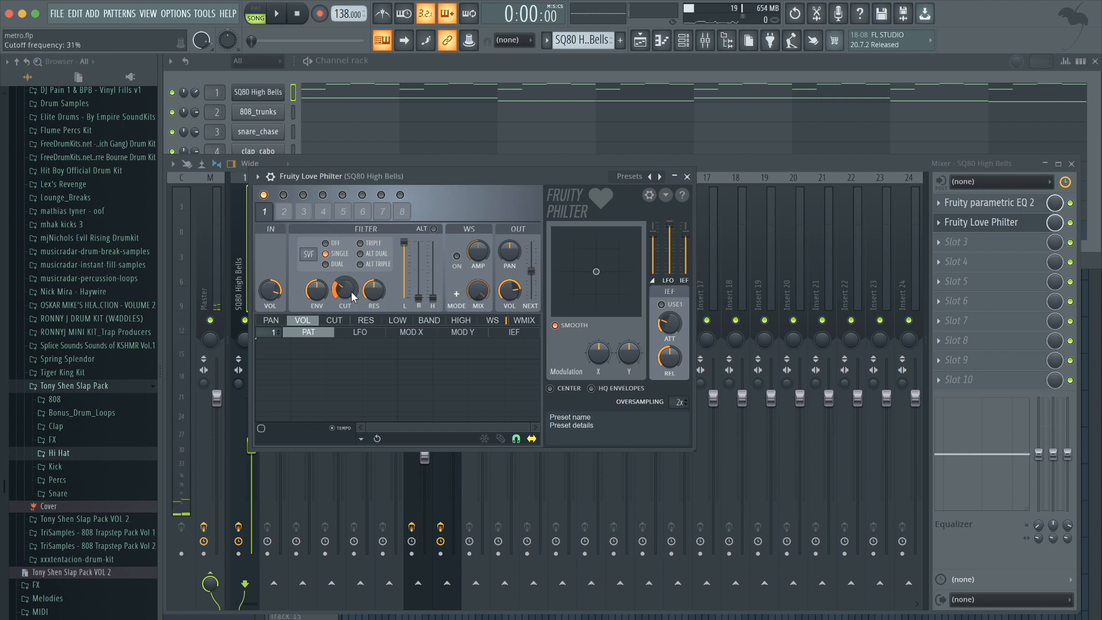
drag(350, 291, 350, 331)
Set playlist snapping to Bar and select the first four bars as a time range.
click(645, 39)
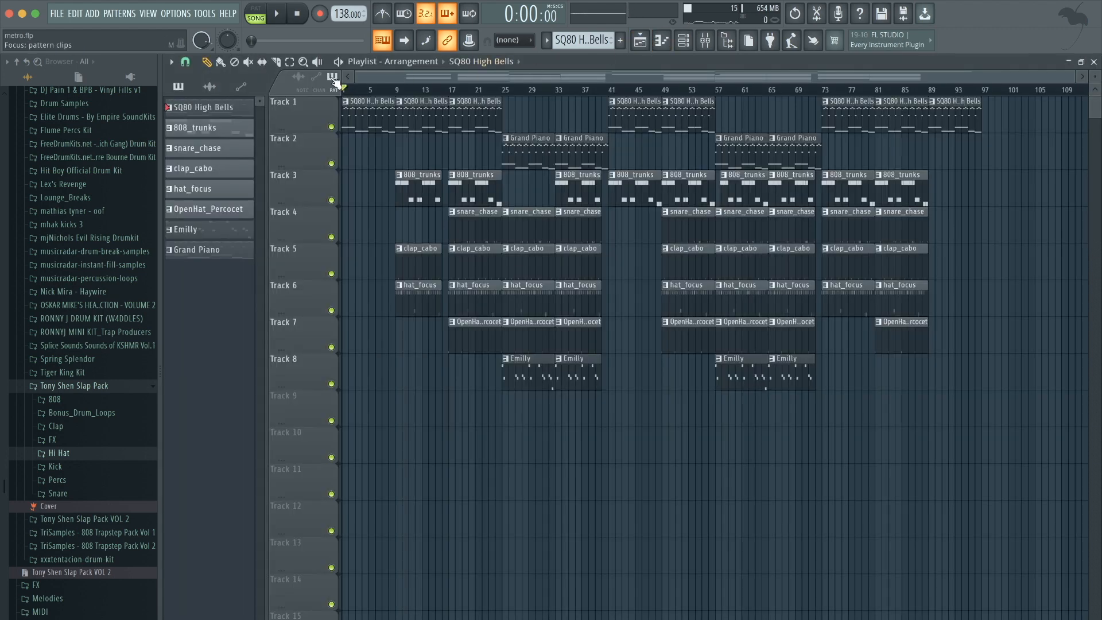
click(186, 62)
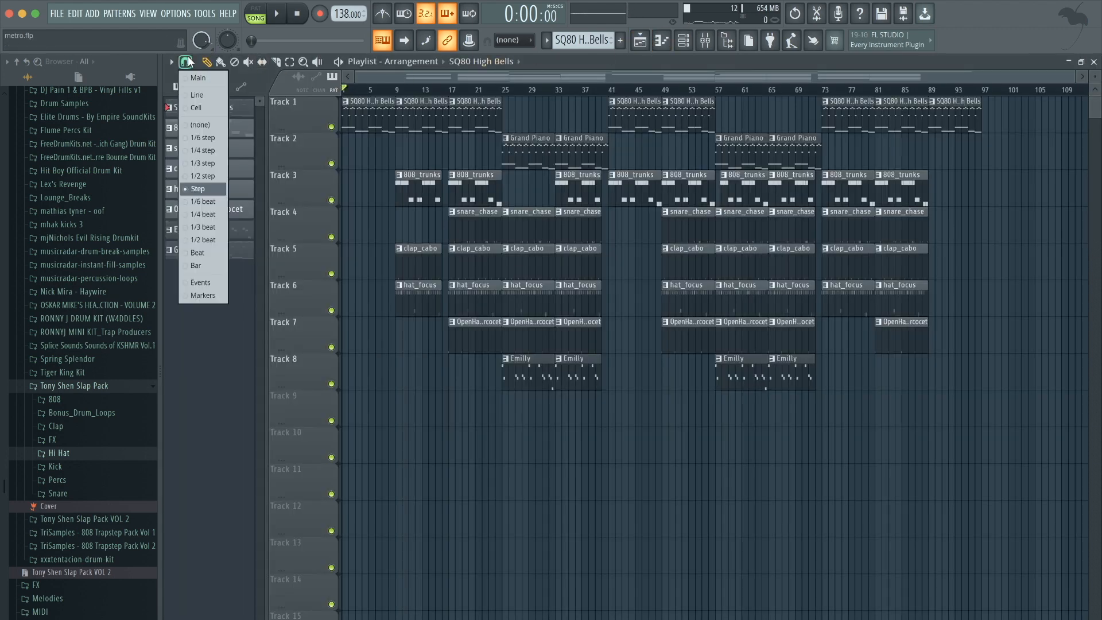
click(187, 267)
drag(347, 92, 396, 90)
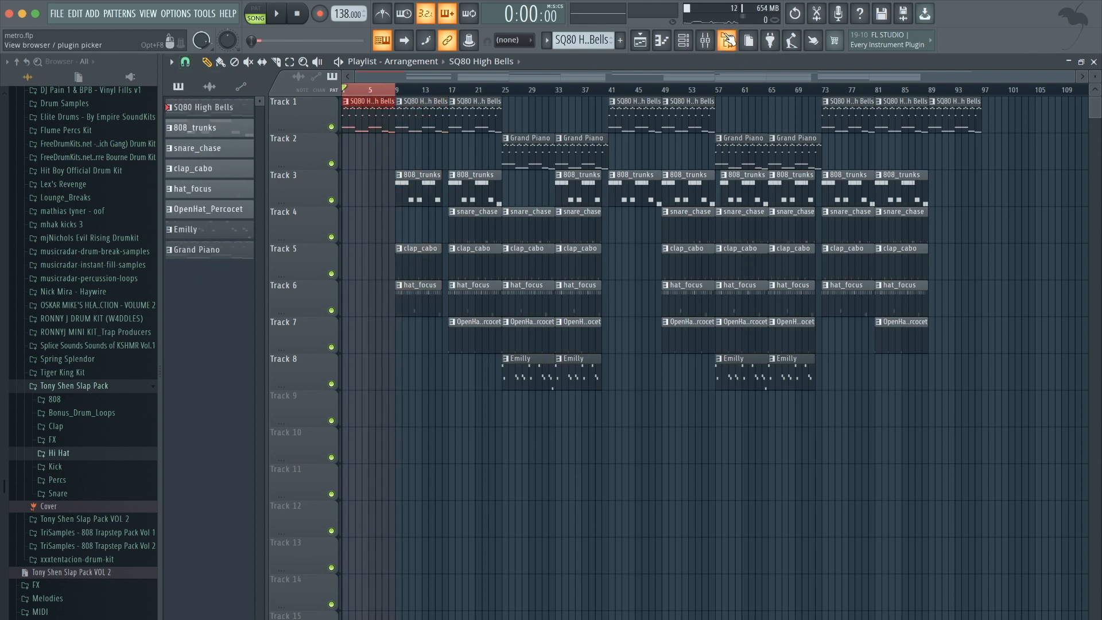
Create an automation clip for the Love Philter cutoff frequency over the selected intro bars.
click(706, 42)
click(966, 230)
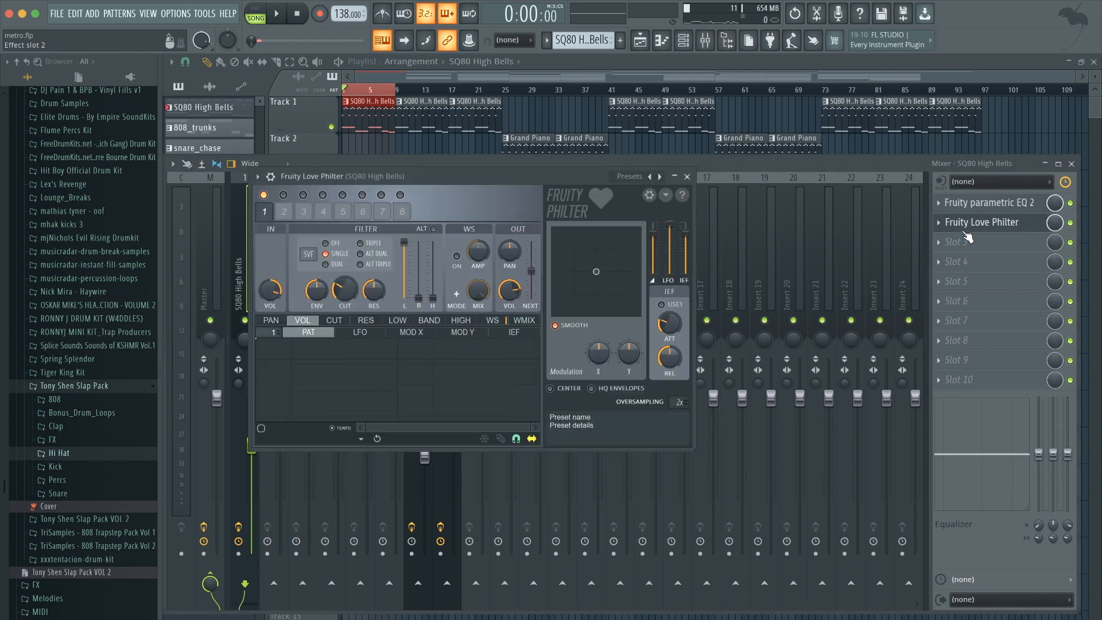
right_click(346, 302)
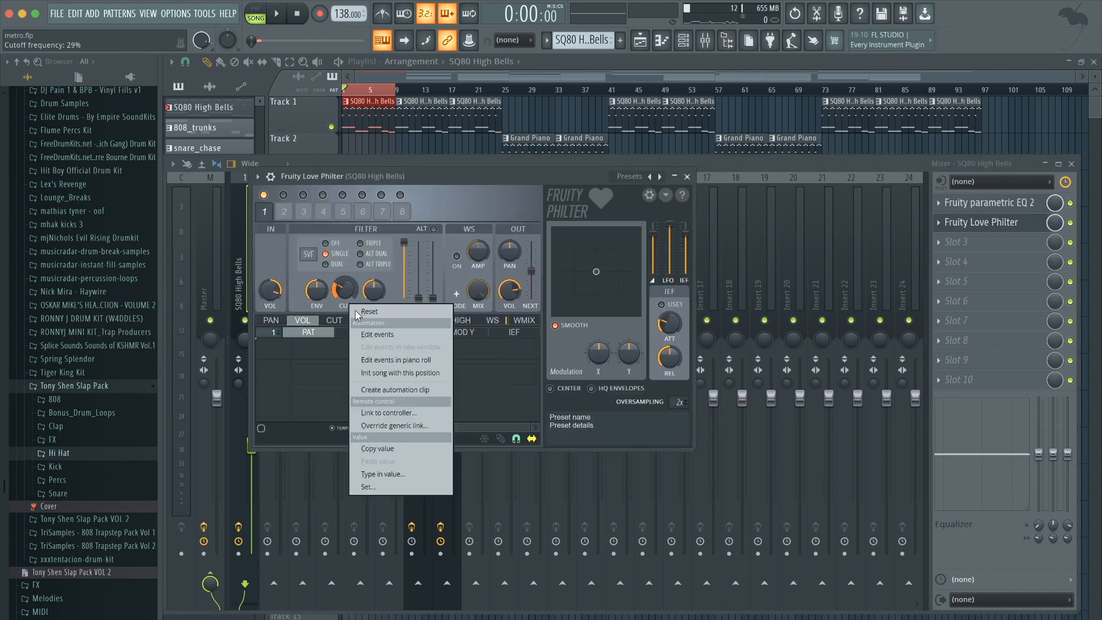
click(397, 390)
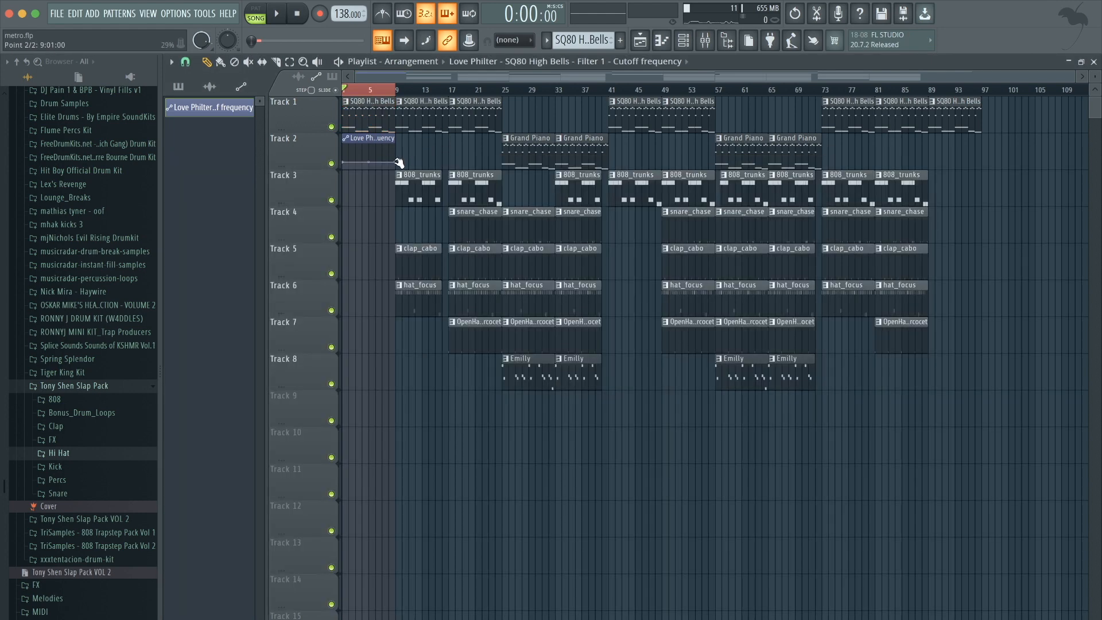
Play the intro to review the cutoff automation sweep.
key(space)
click(377, 87)
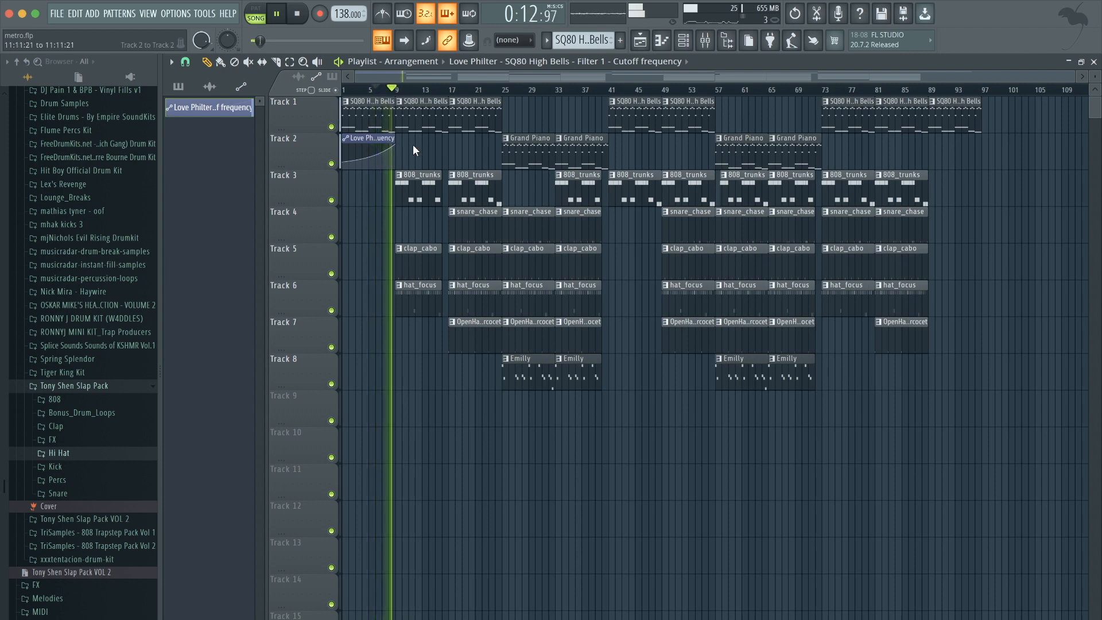
key(space)
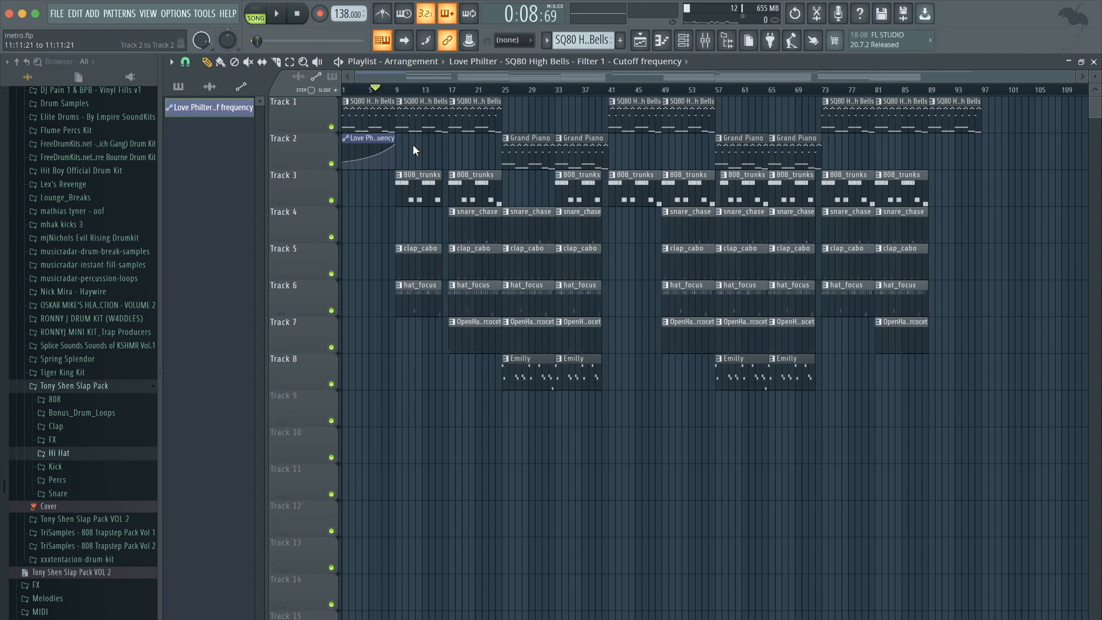
drag(370, 90, 258, 85)
key(space)
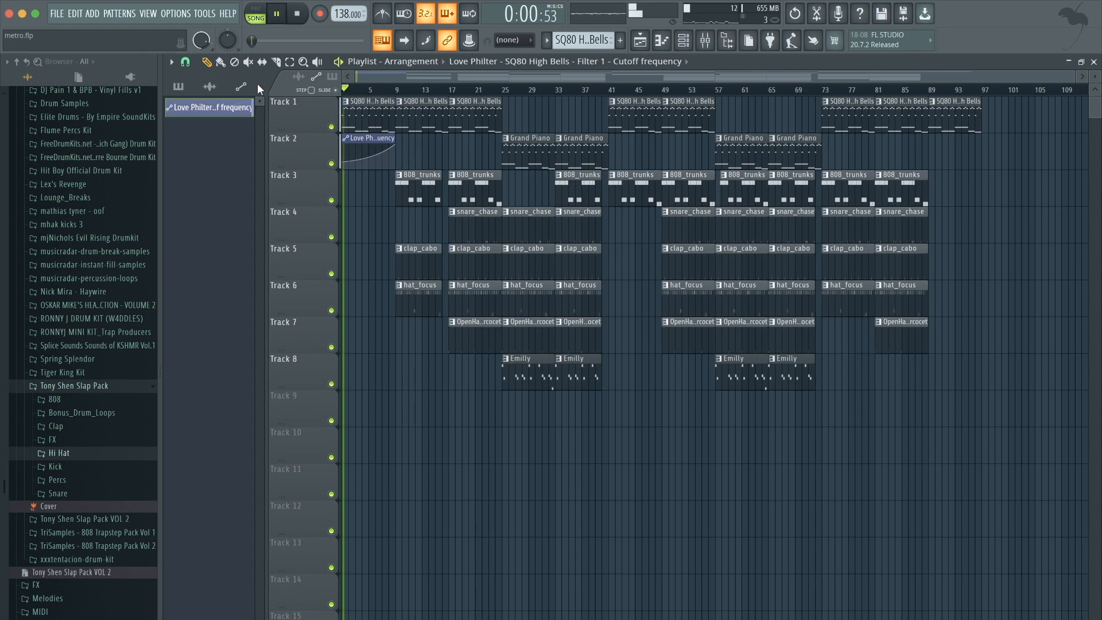